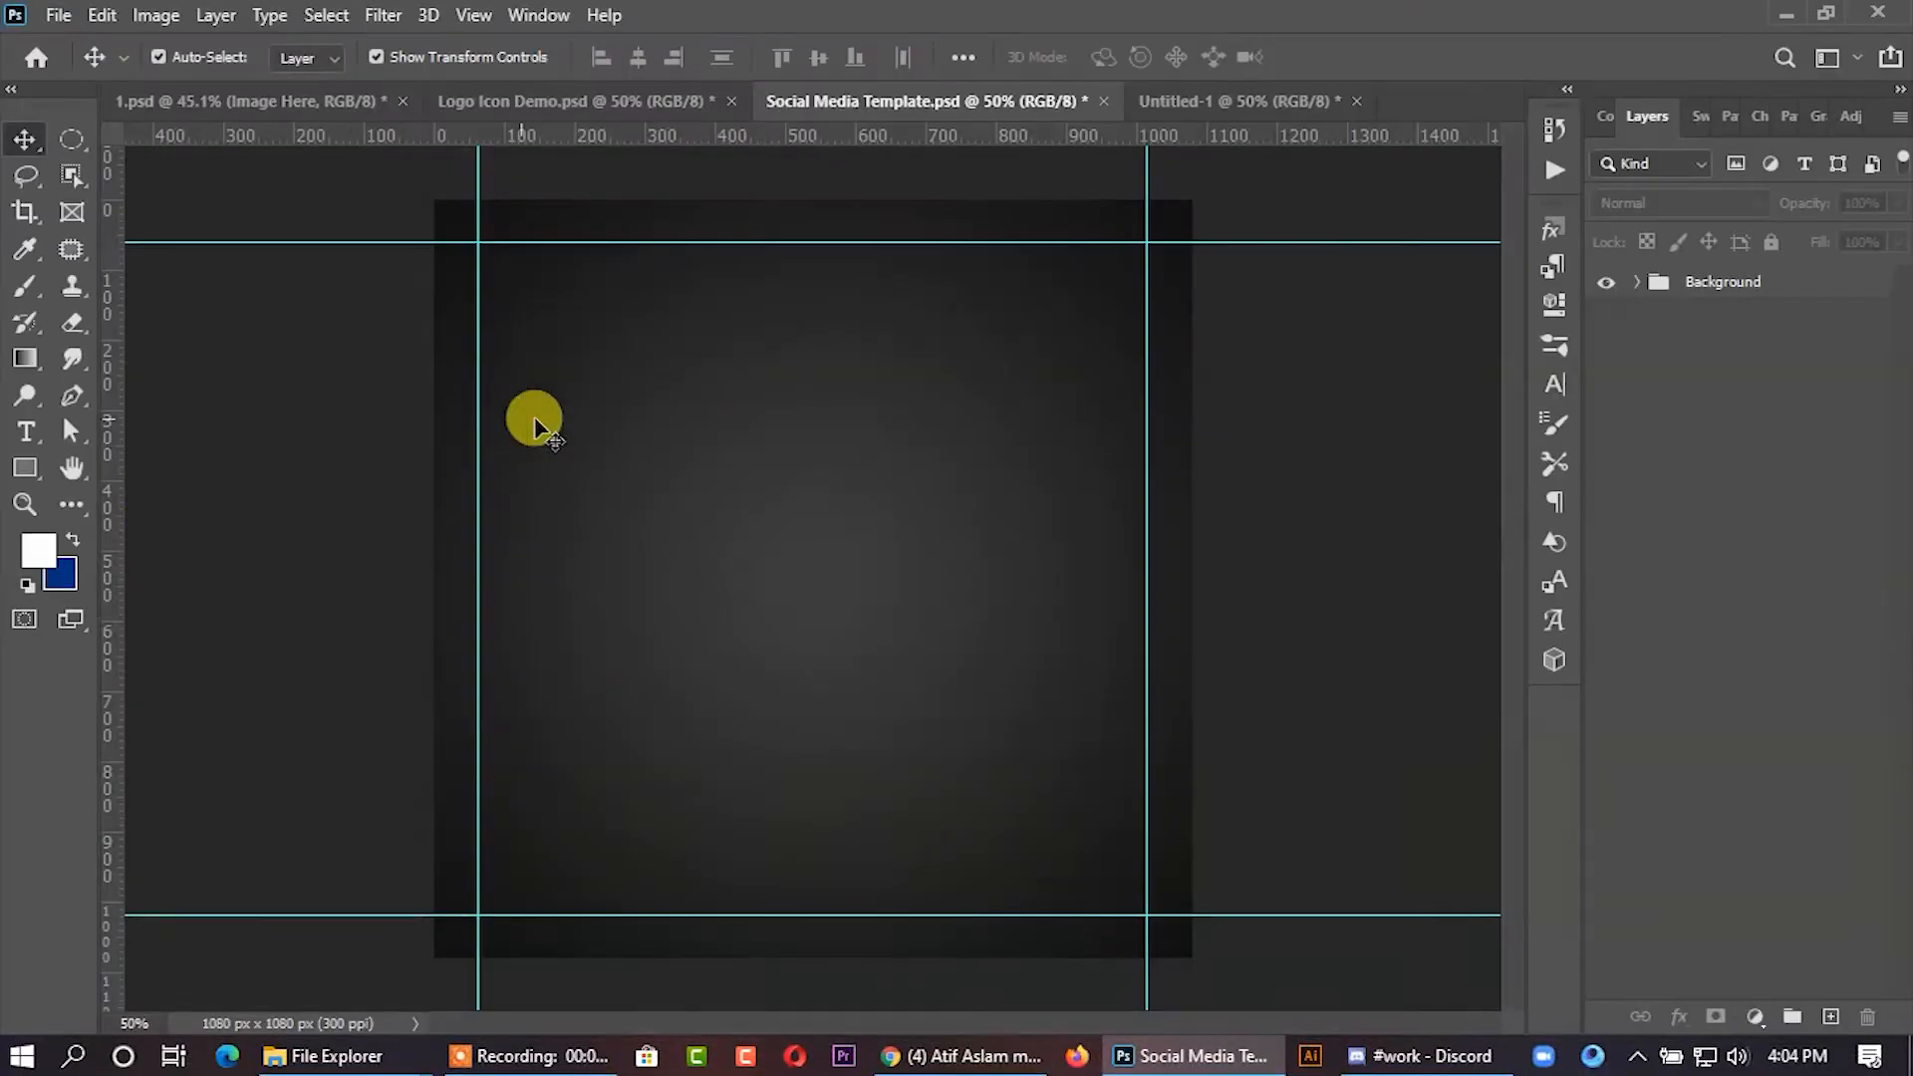
- Bring the pasta plate image from the Untitled-1 document into the social media template and centre it horizontally on the canvas
click(994, 519)
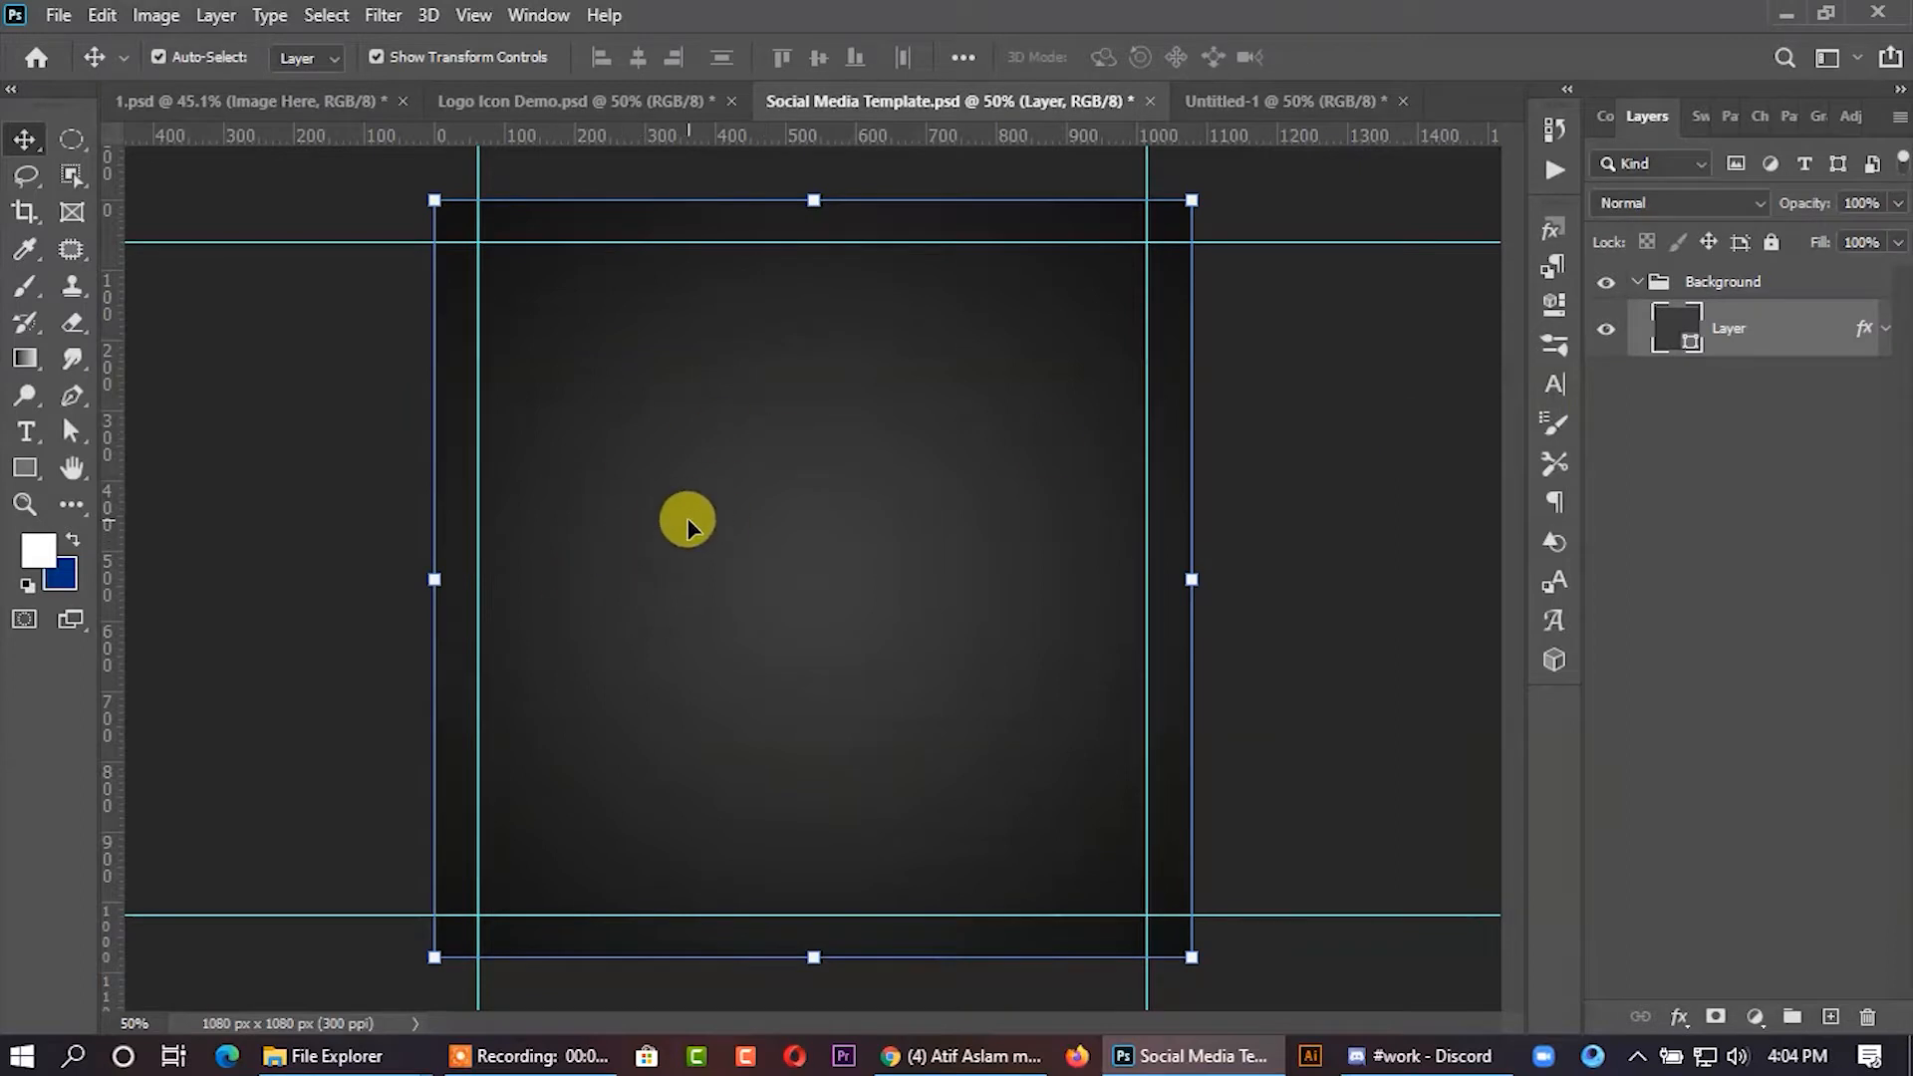
click(1271, 401)
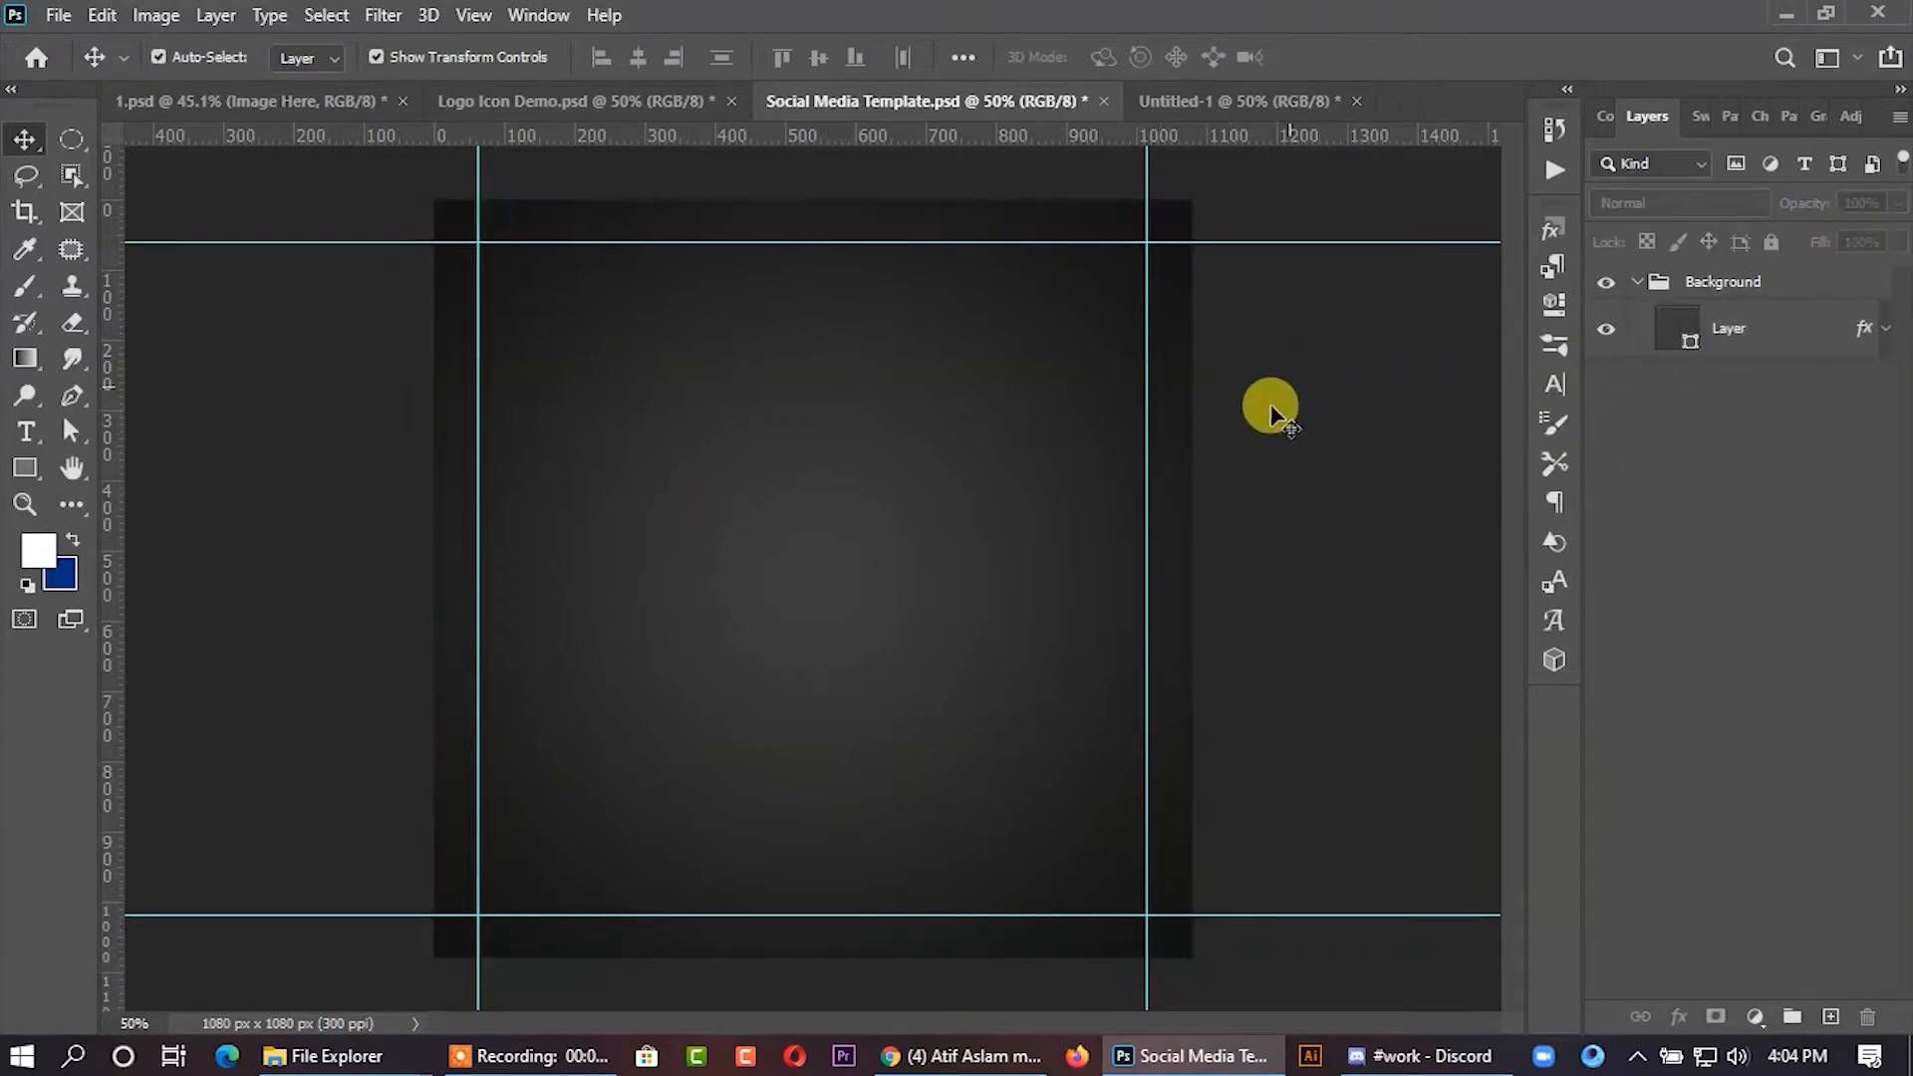
click(1199, 109)
drag(854, 542, 818, 610)
click(1032, 489)
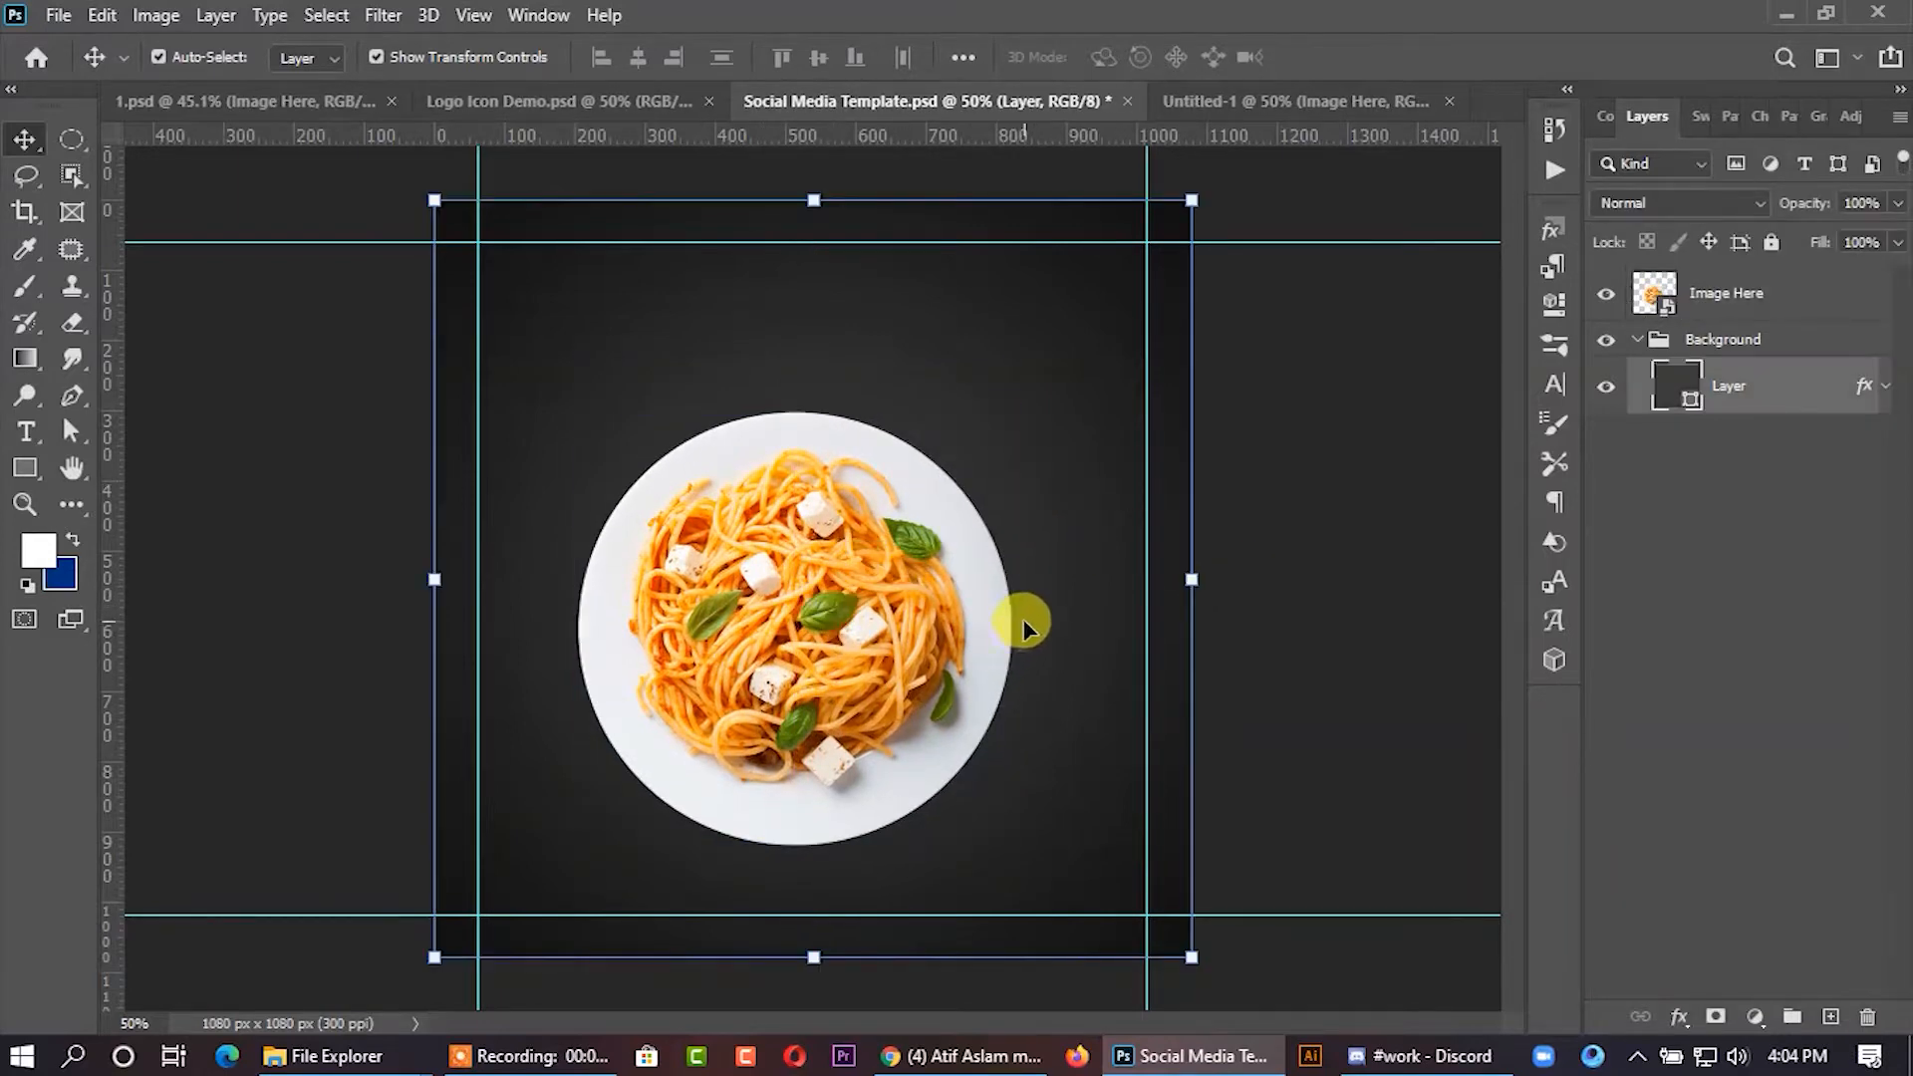
drag(894, 674, 924, 666)
- Scale the pasta plate image down slightly to about 17.5%, keeping its centre at X 540 px, Y 610 px
key(ctrl+t)
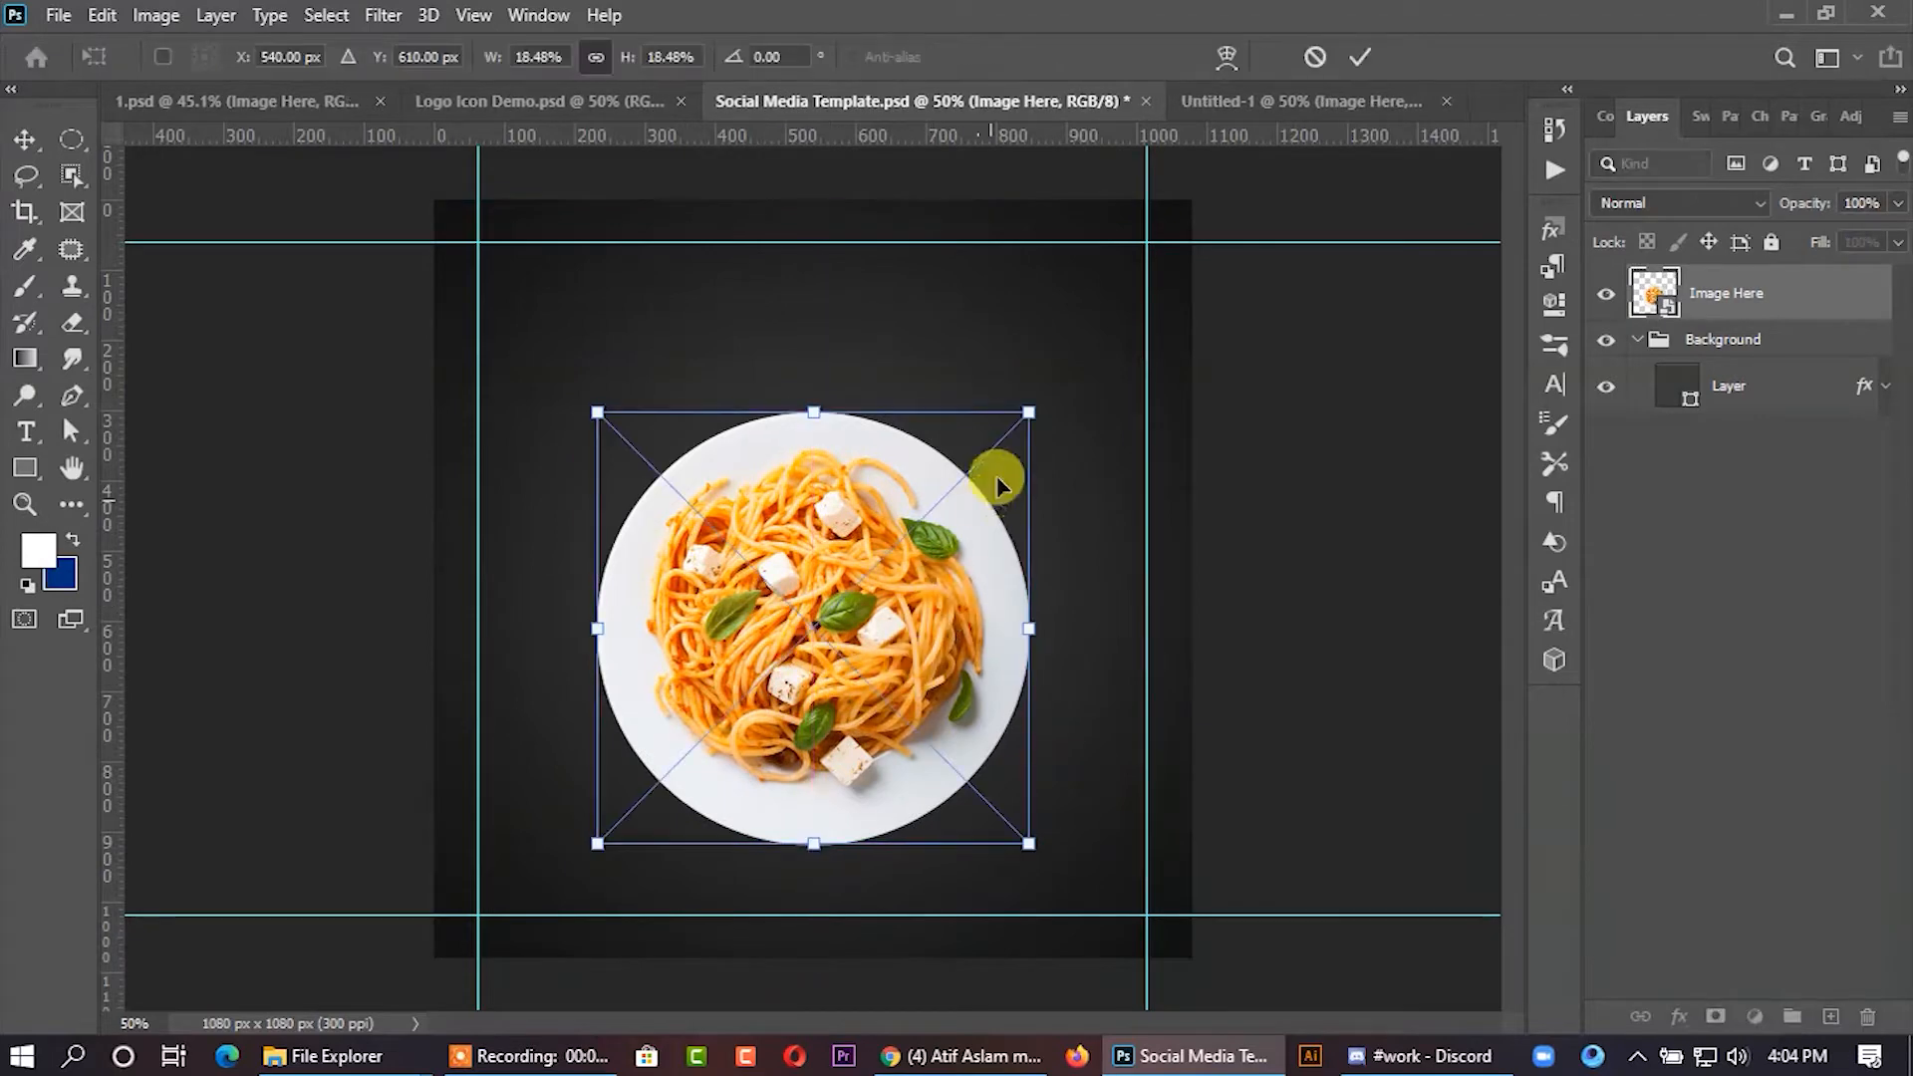
drag(1027, 404, 1015, 411)
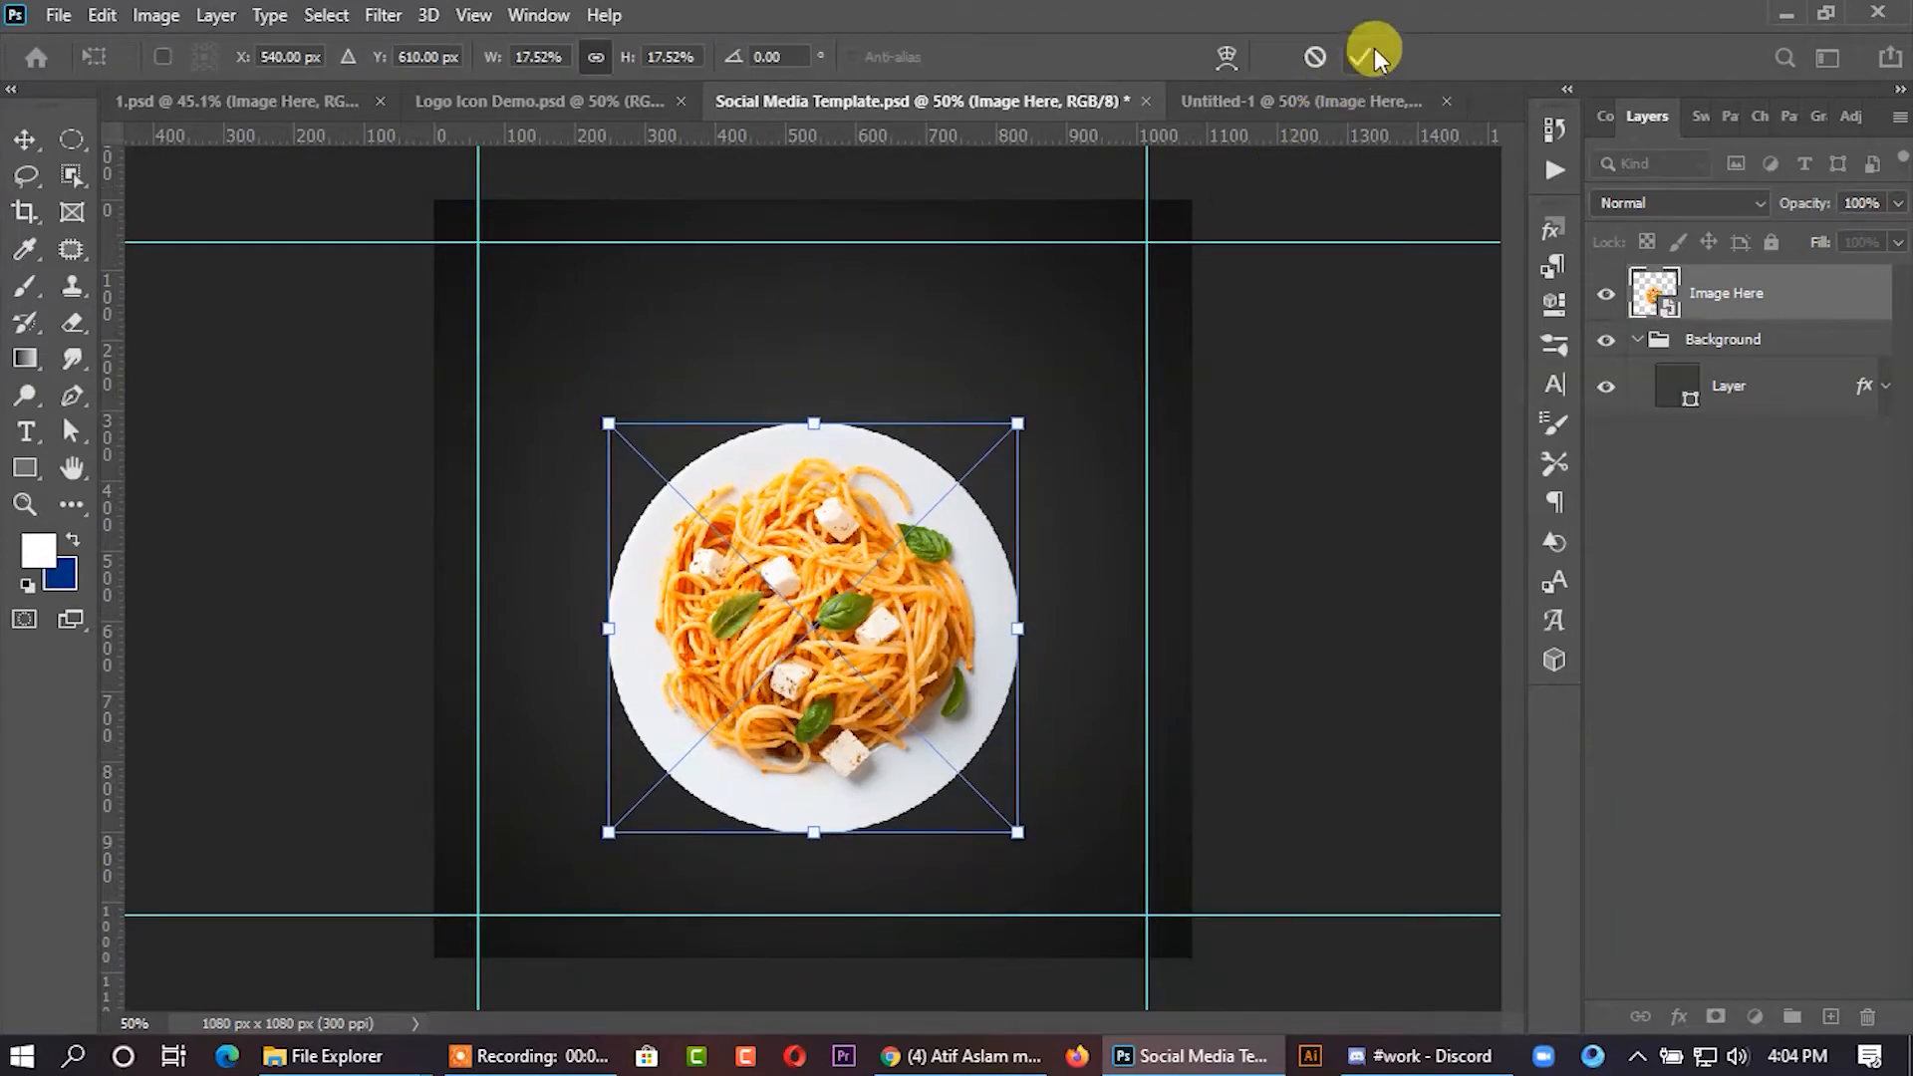
click(1361, 57)
- Replace the background layer's Gradient Overlay with the preset running from burnt orange to very dark brown
click(1012, 418)
right_click(1855, 385)
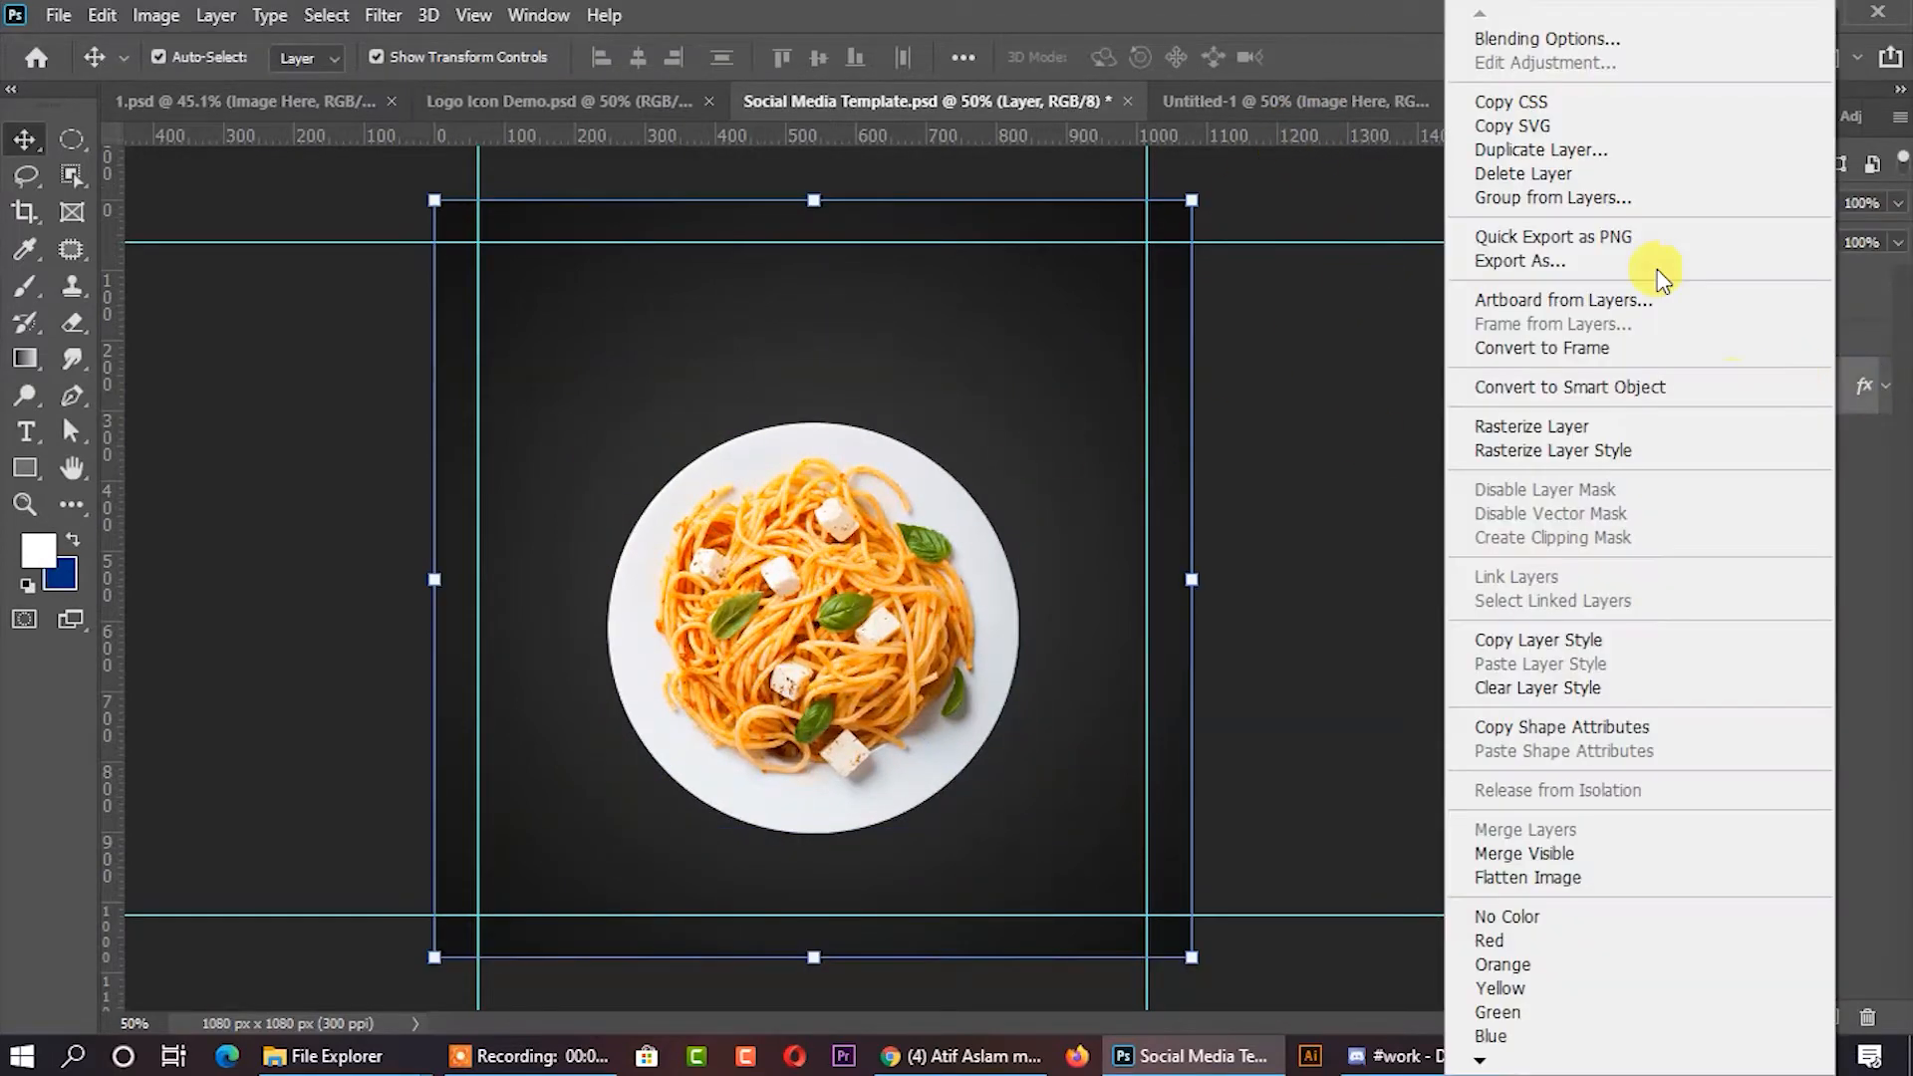
click(1527, 44)
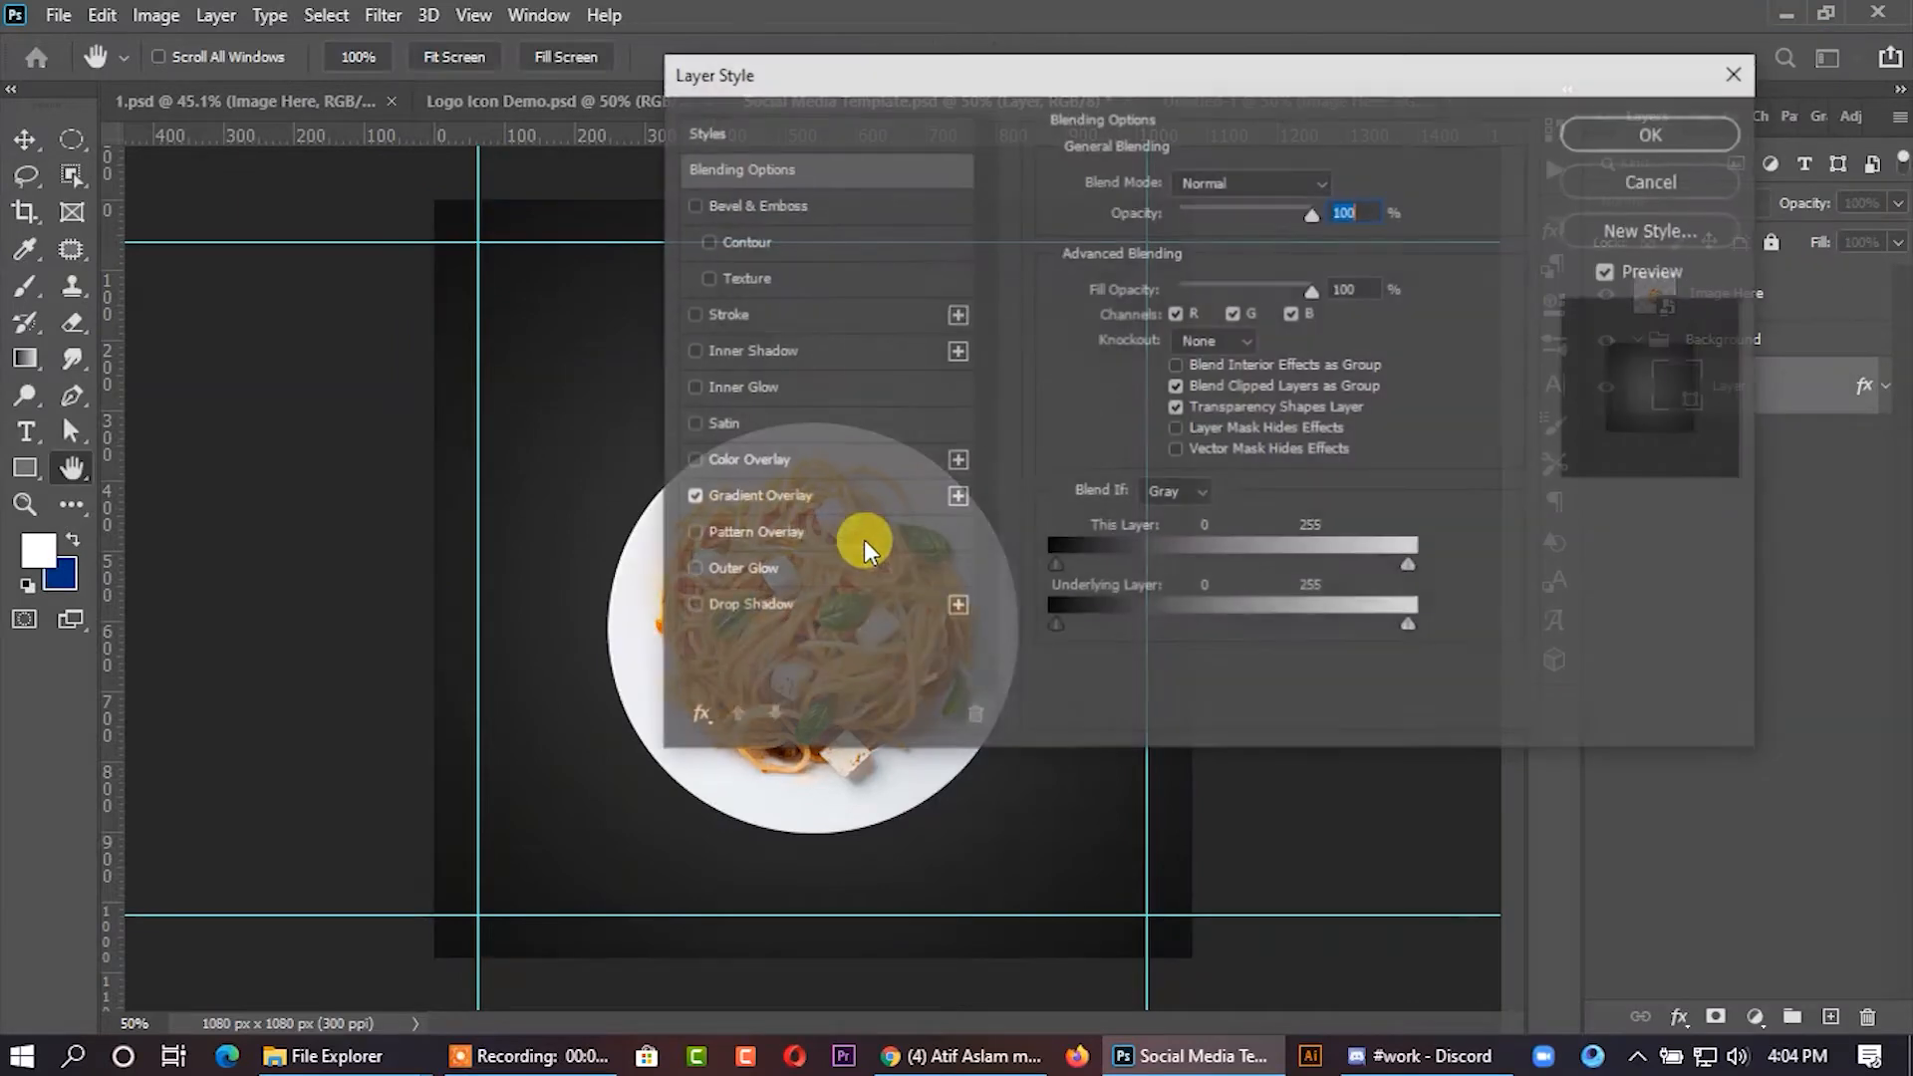
click(740, 498)
click(1234, 245)
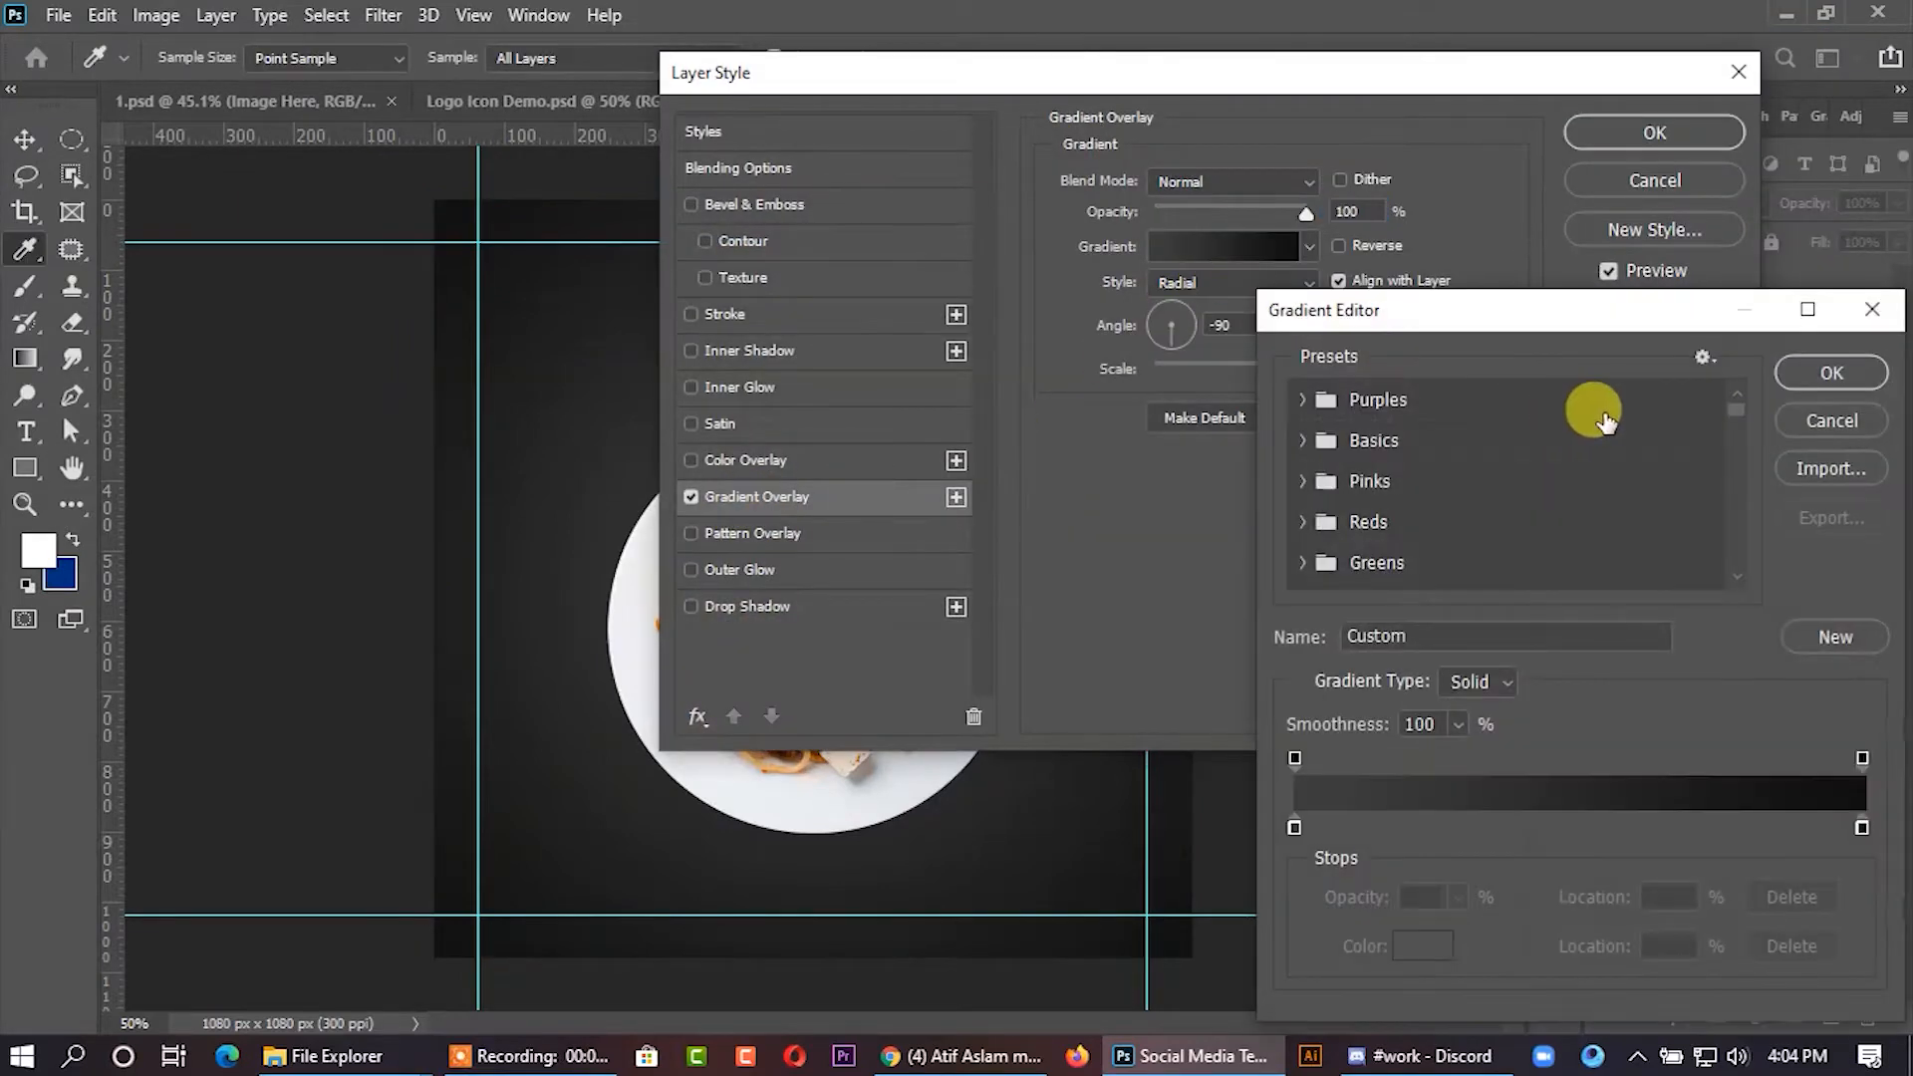
drag(1729, 417, 1695, 568)
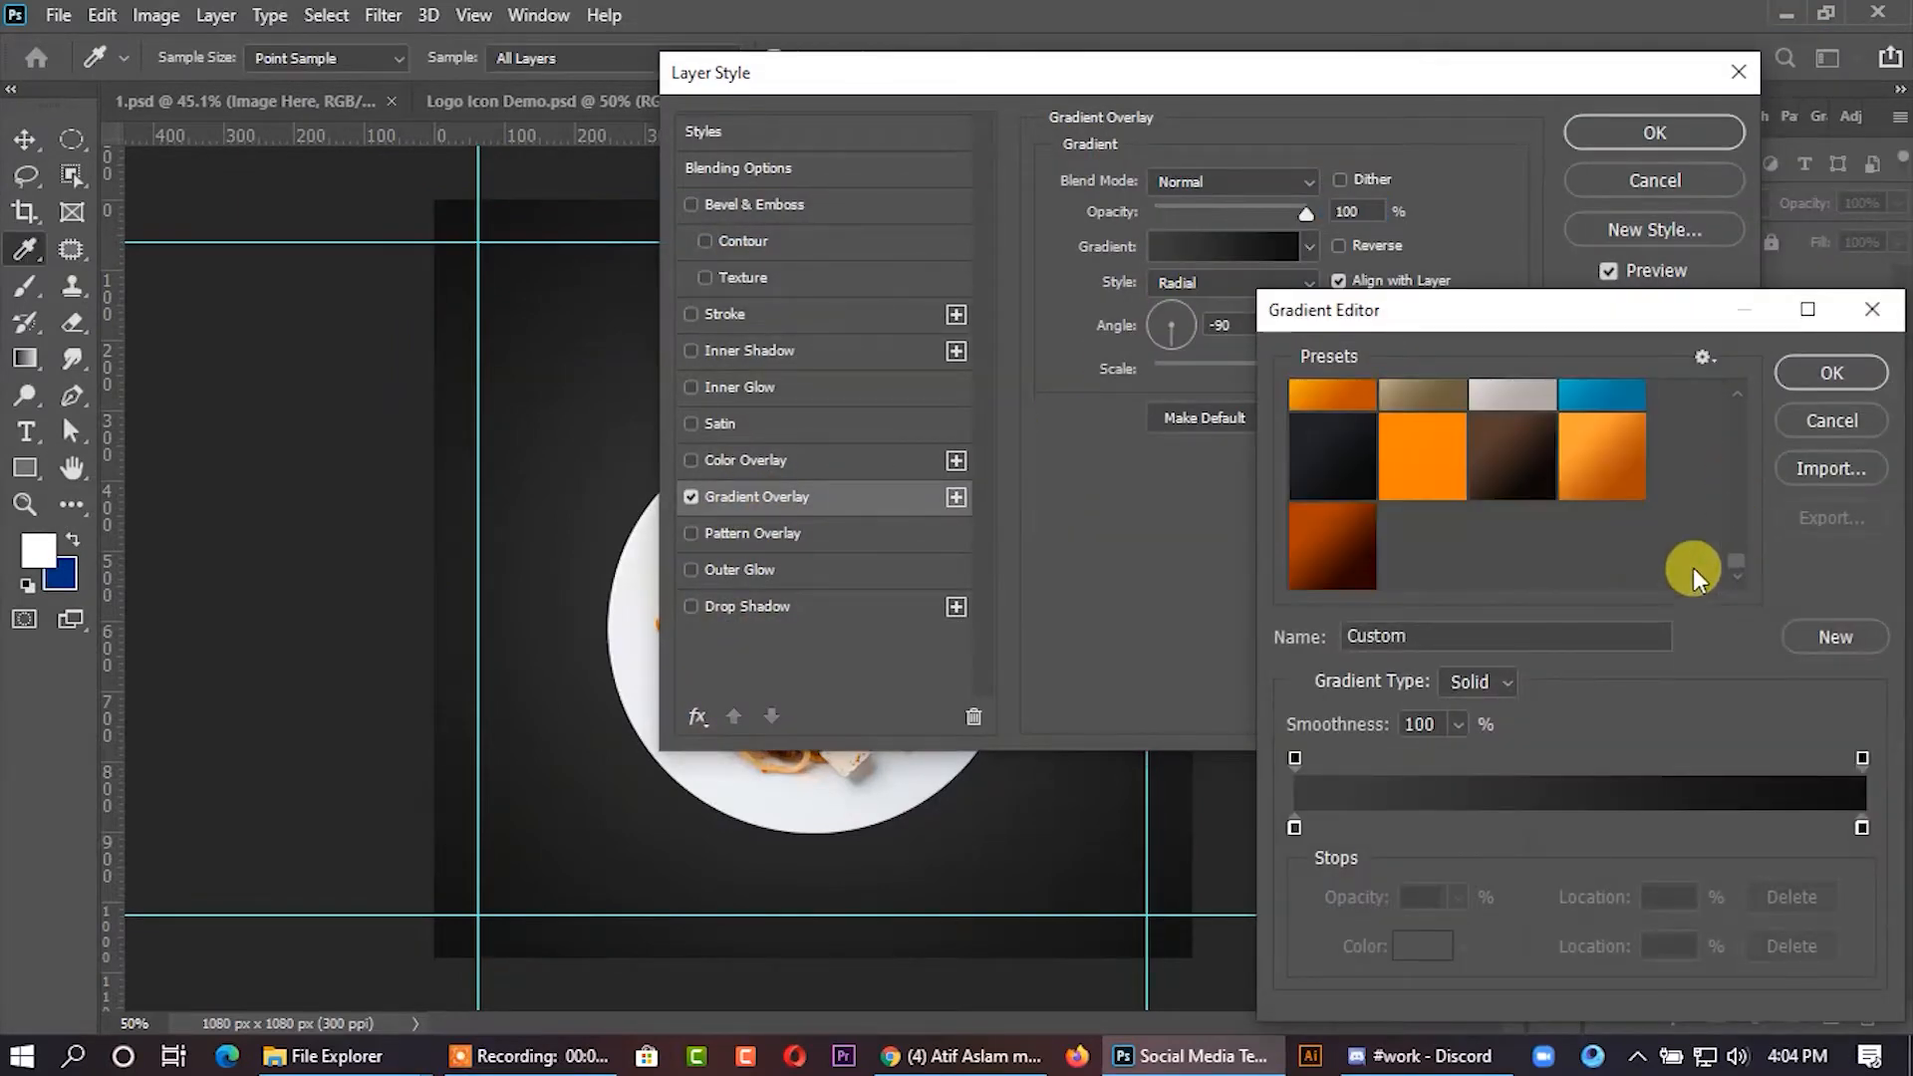
click(1343, 525)
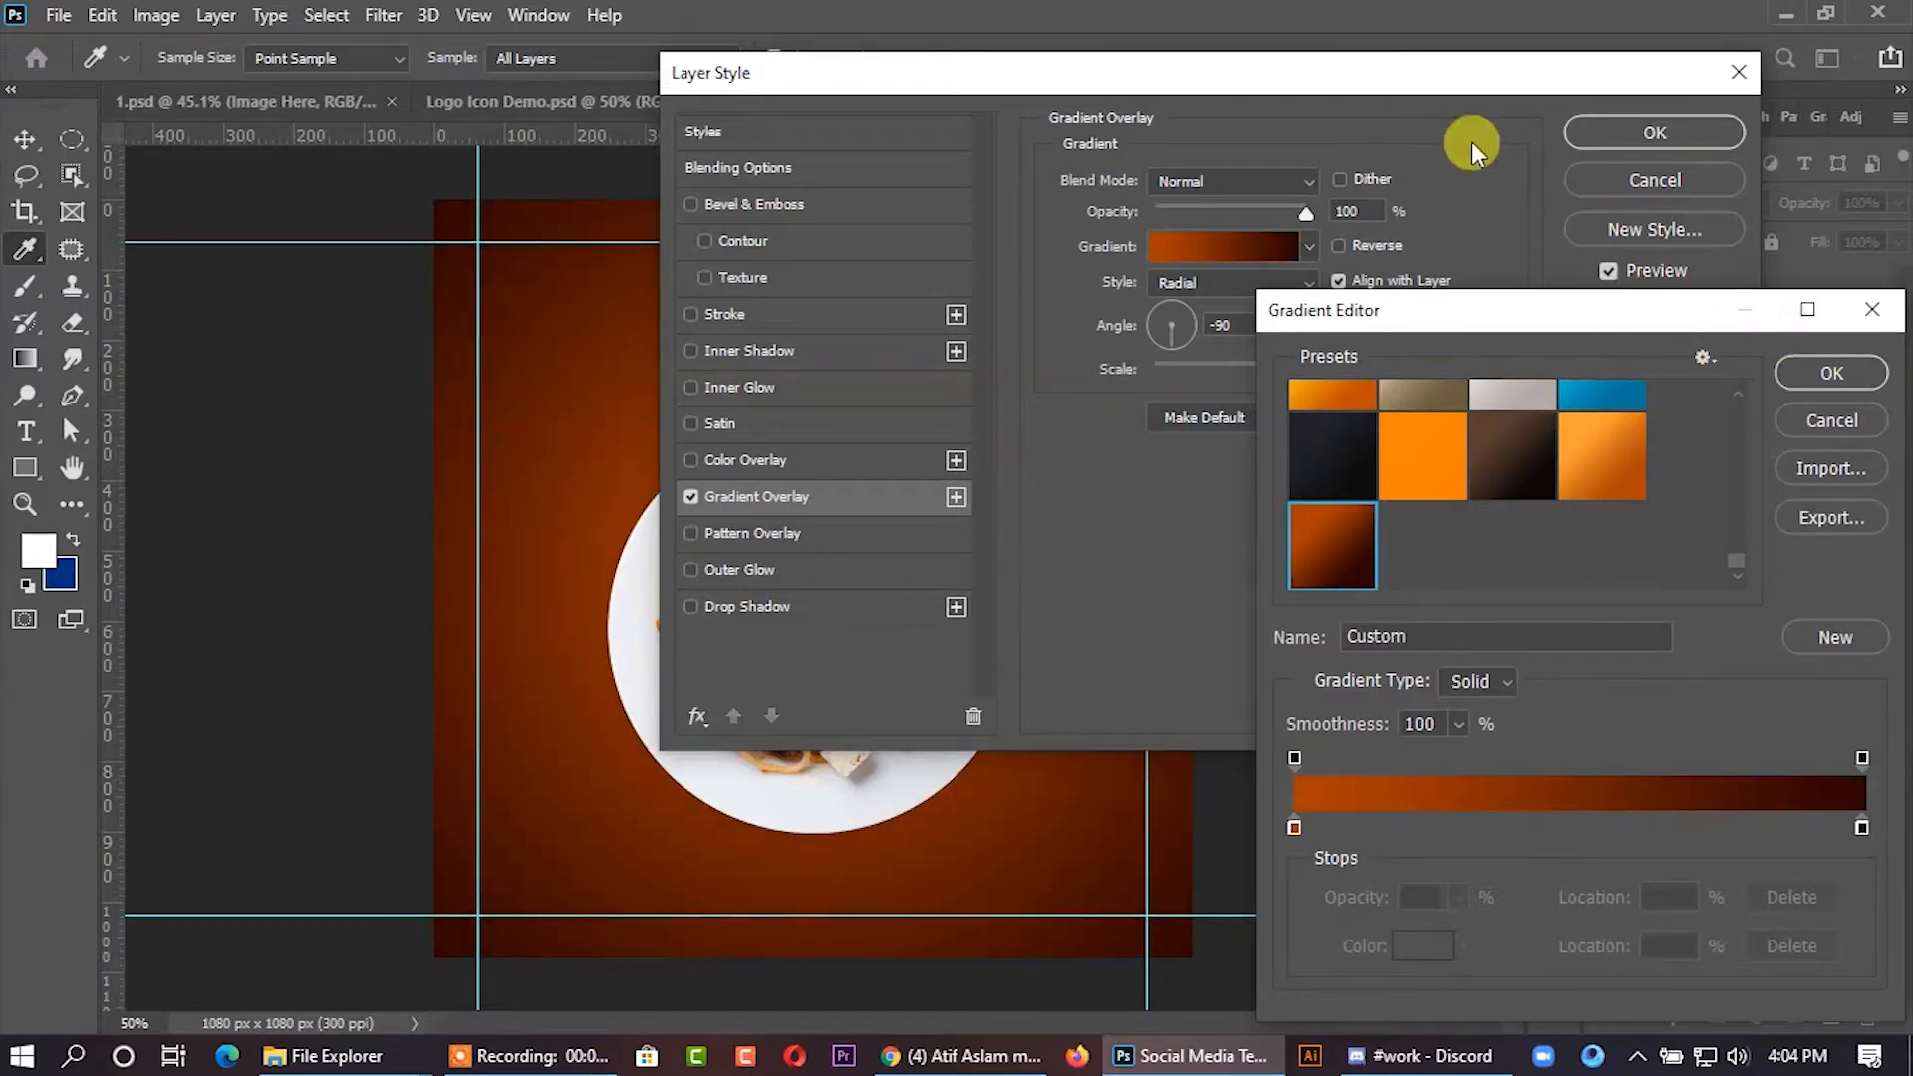
click(1806, 373)
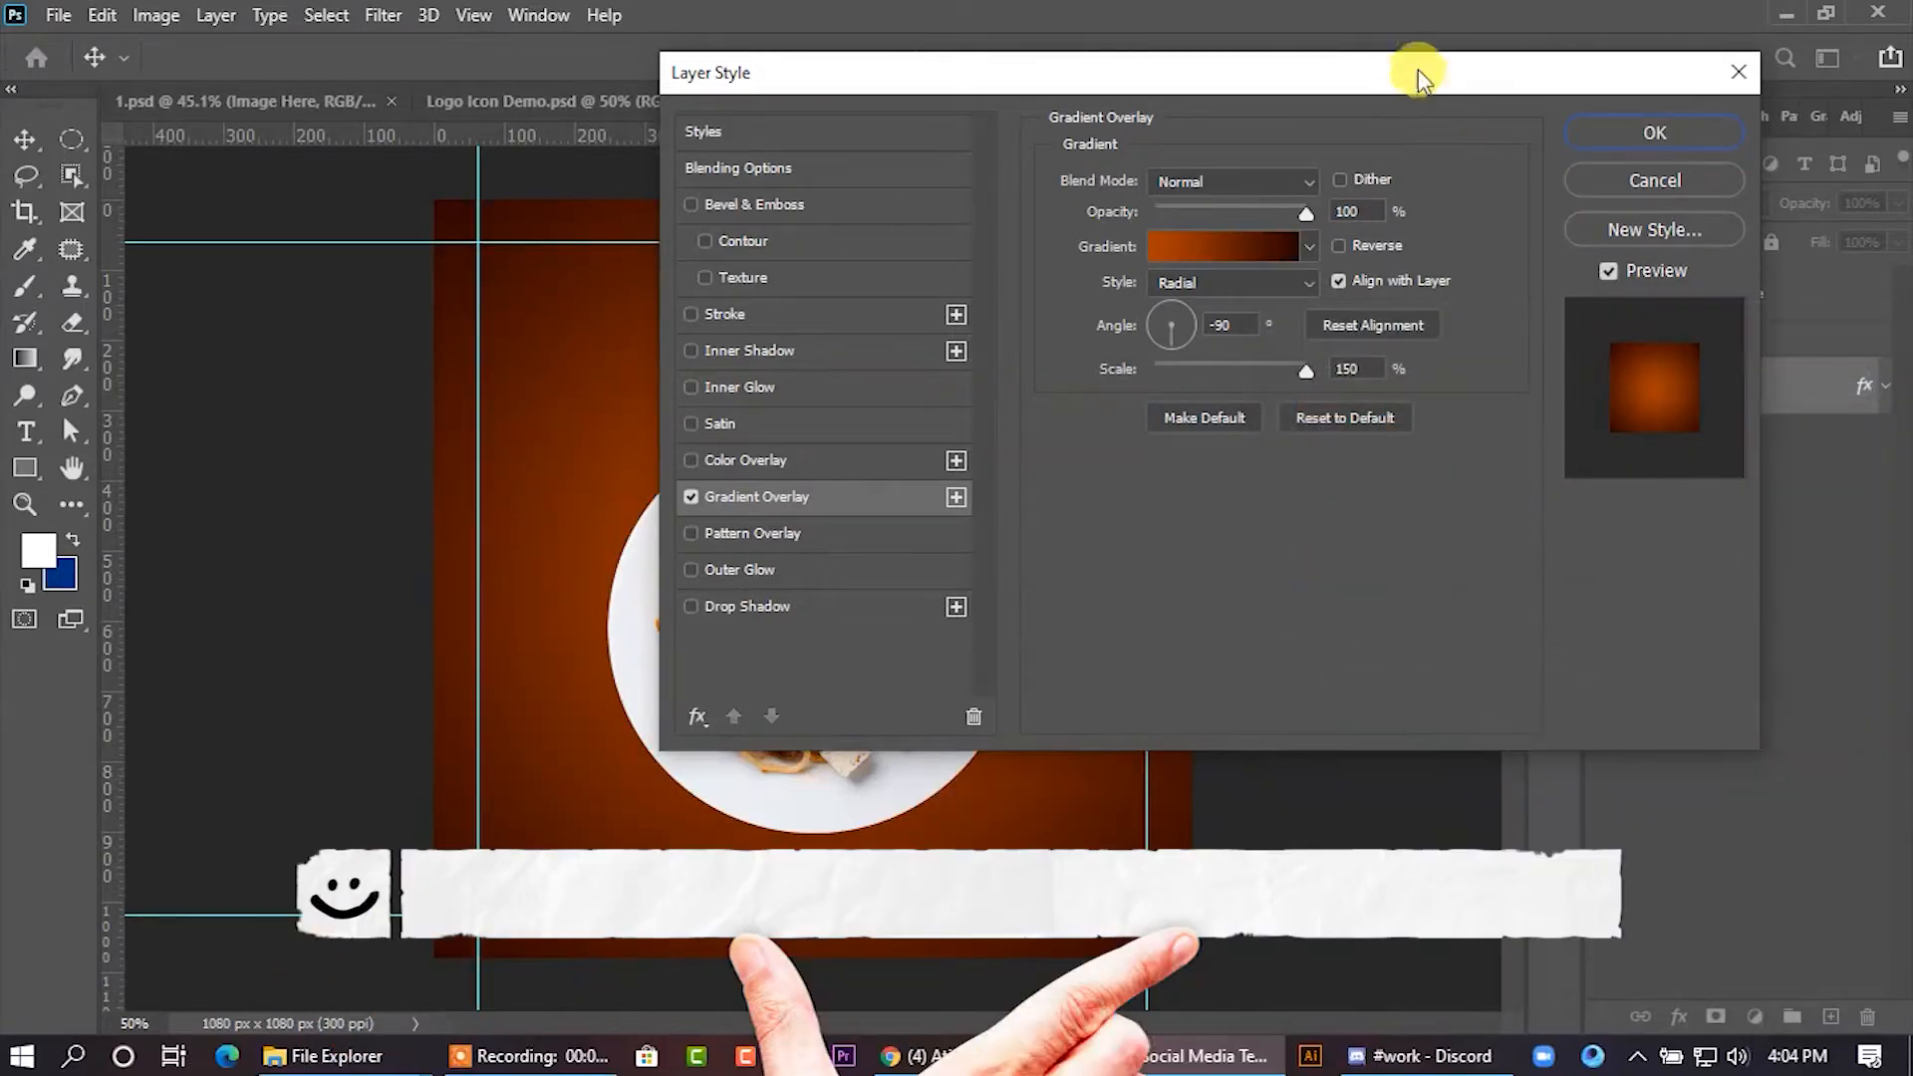
- Shift the colour midpoint of the background's overlay gradient to 62%
drag(1423, 72, 1787, 67)
click(1591, 243)
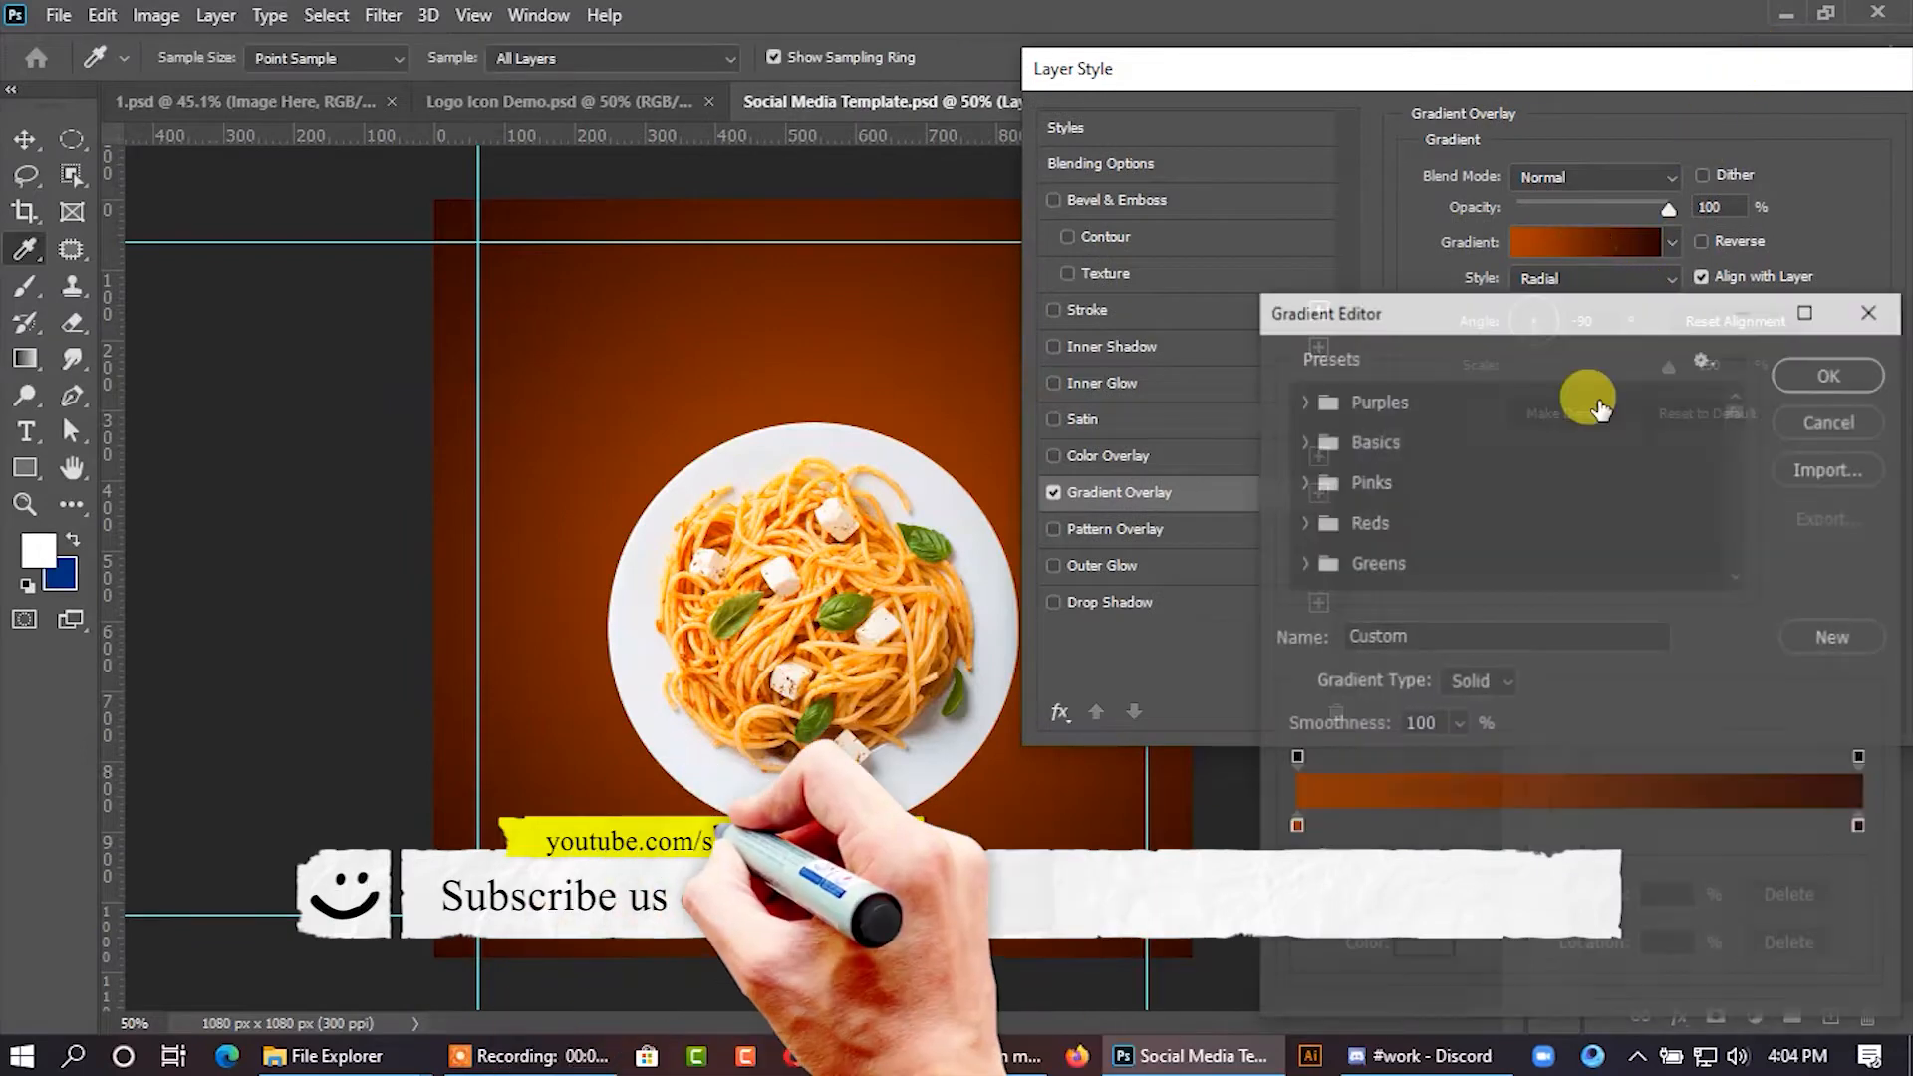
click(1862, 828)
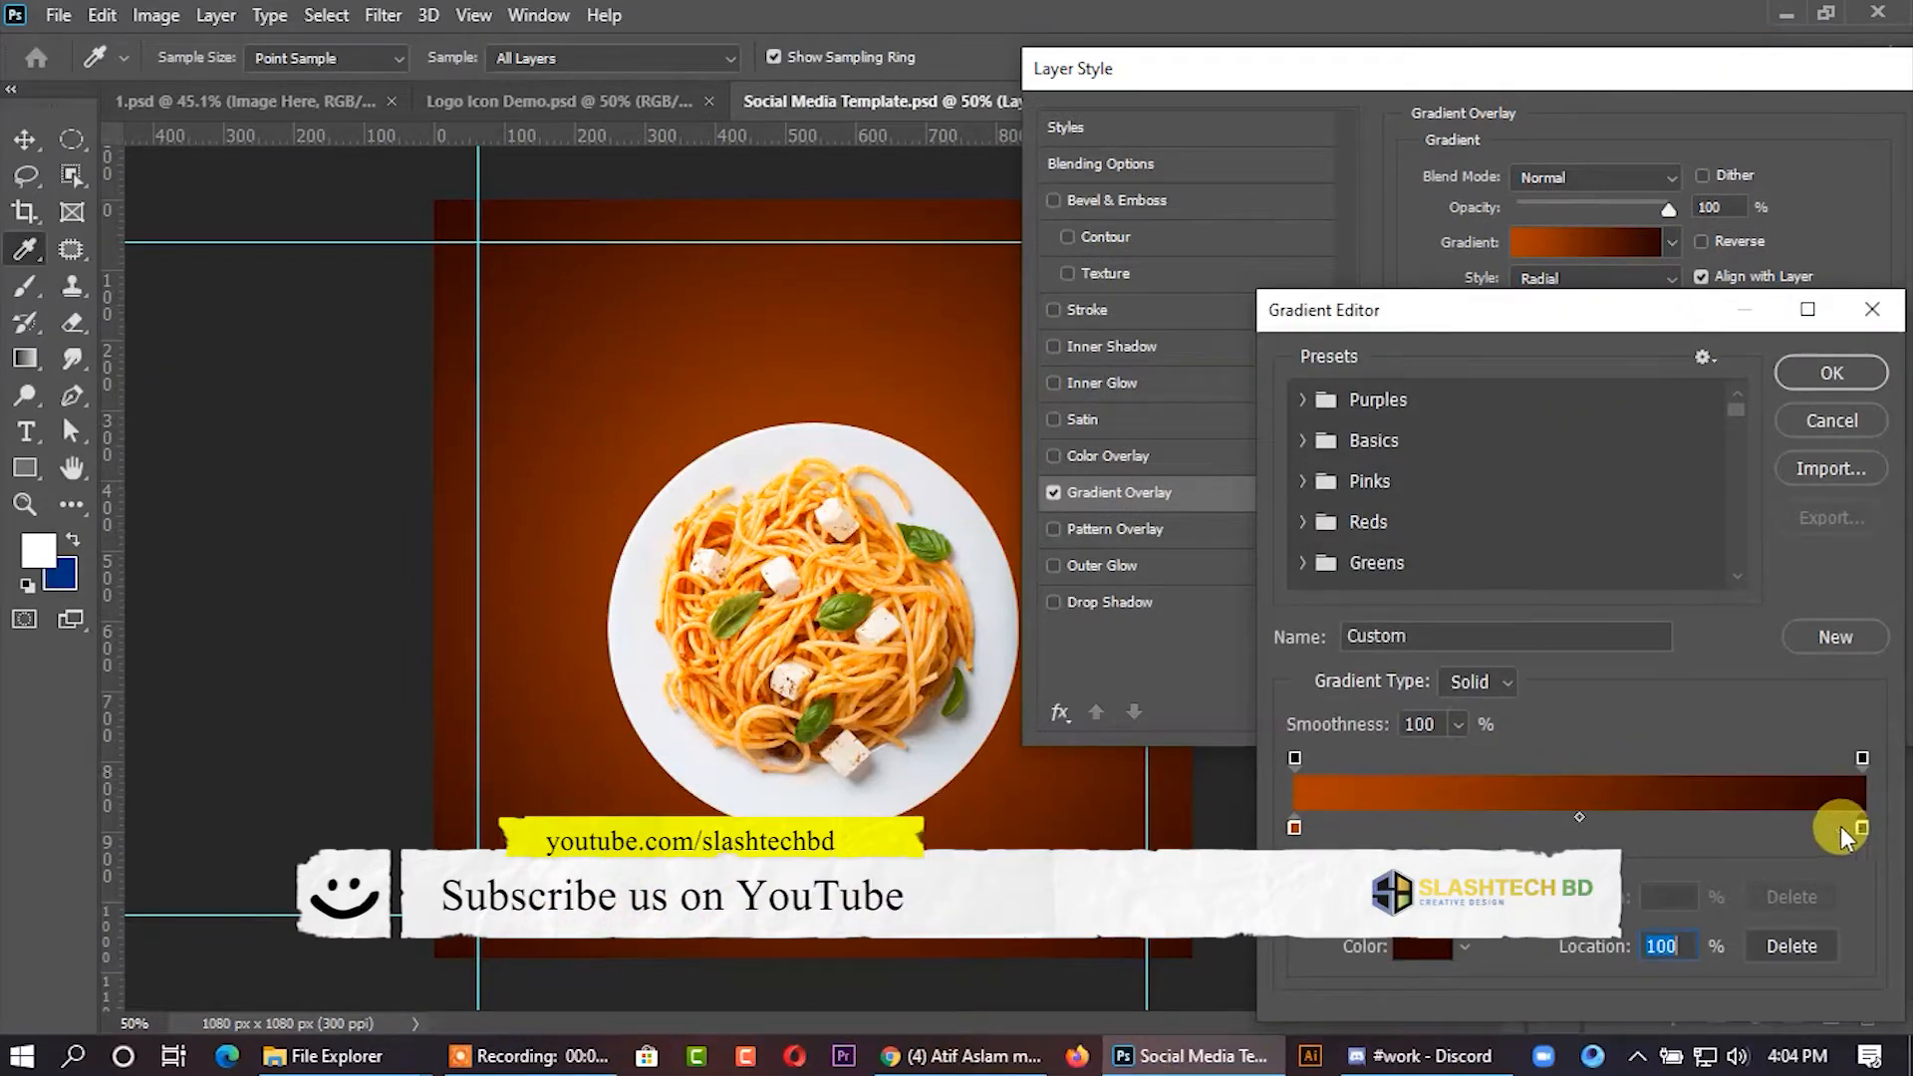
drag(1575, 816, 1652, 816)
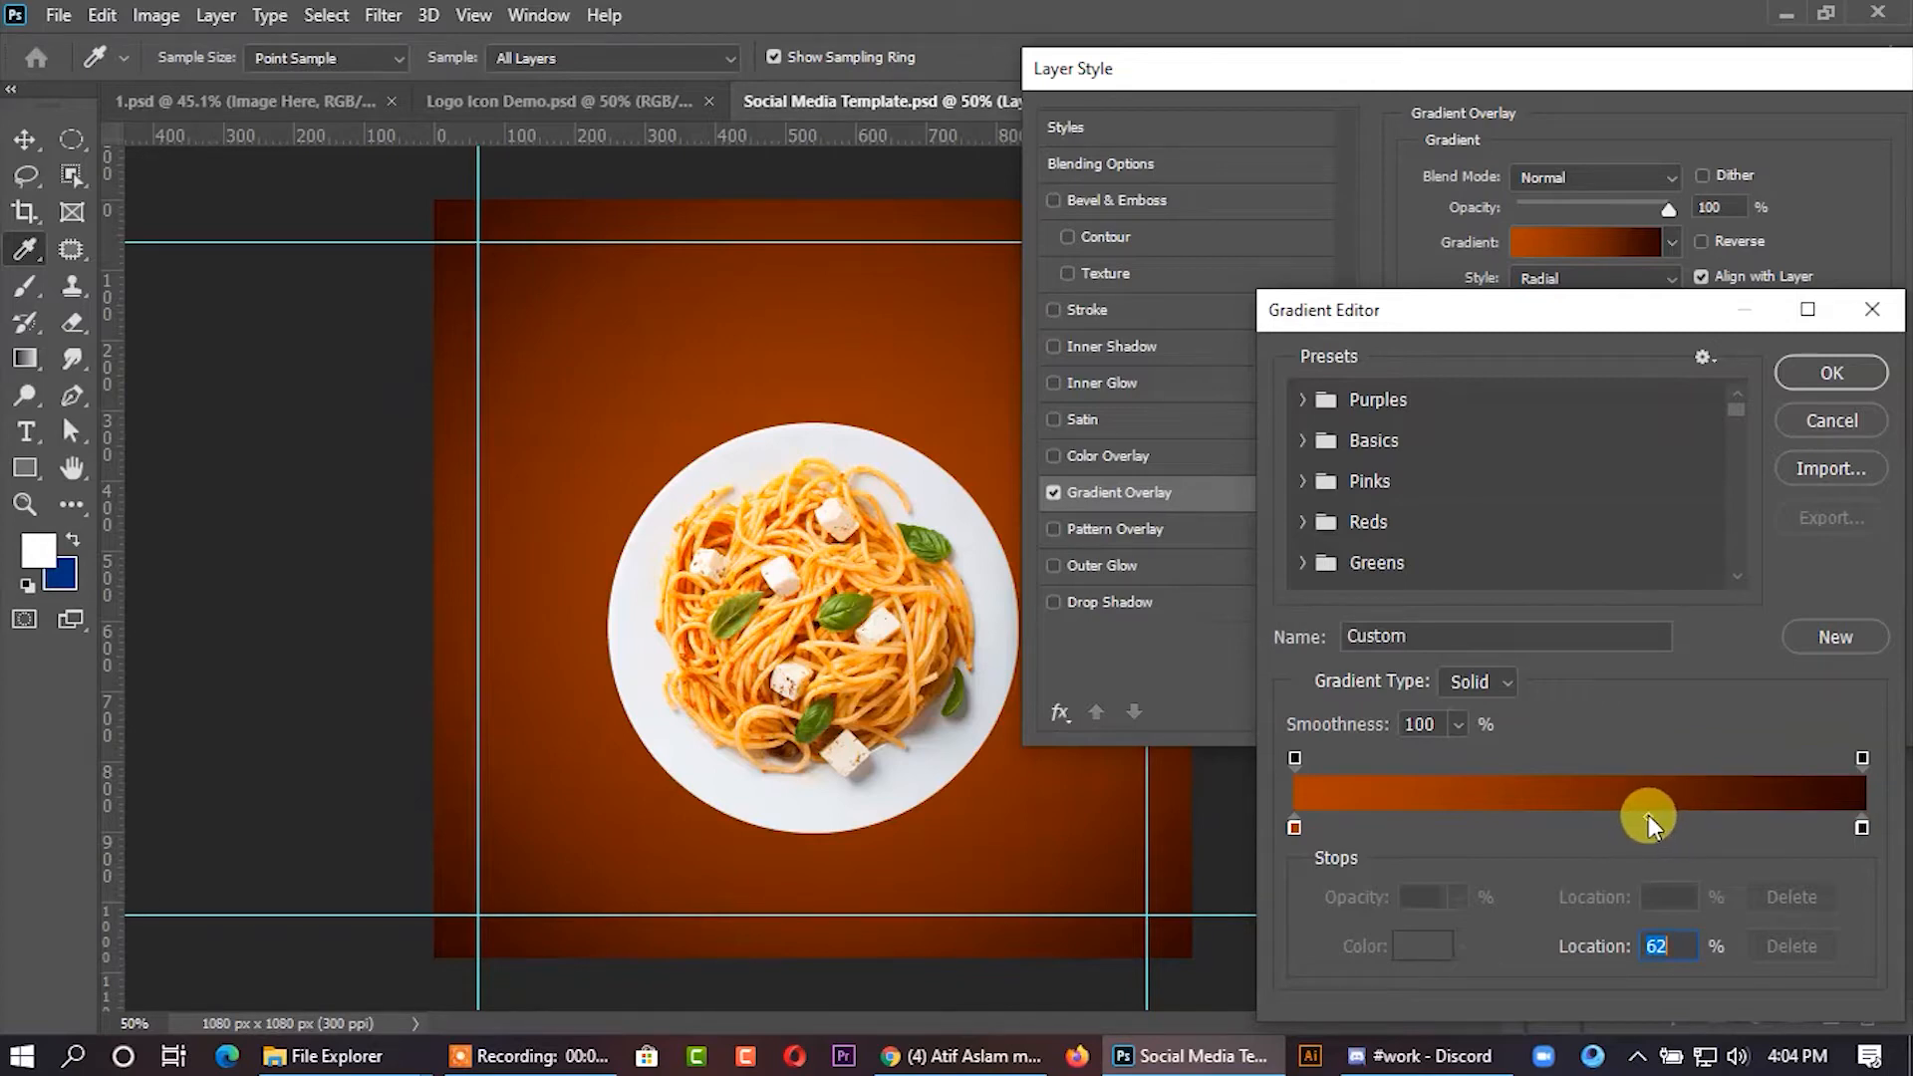
- Change the gradient's starting colour stop to brighter orange cc4e06 and apply the layer style
click(1295, 828)
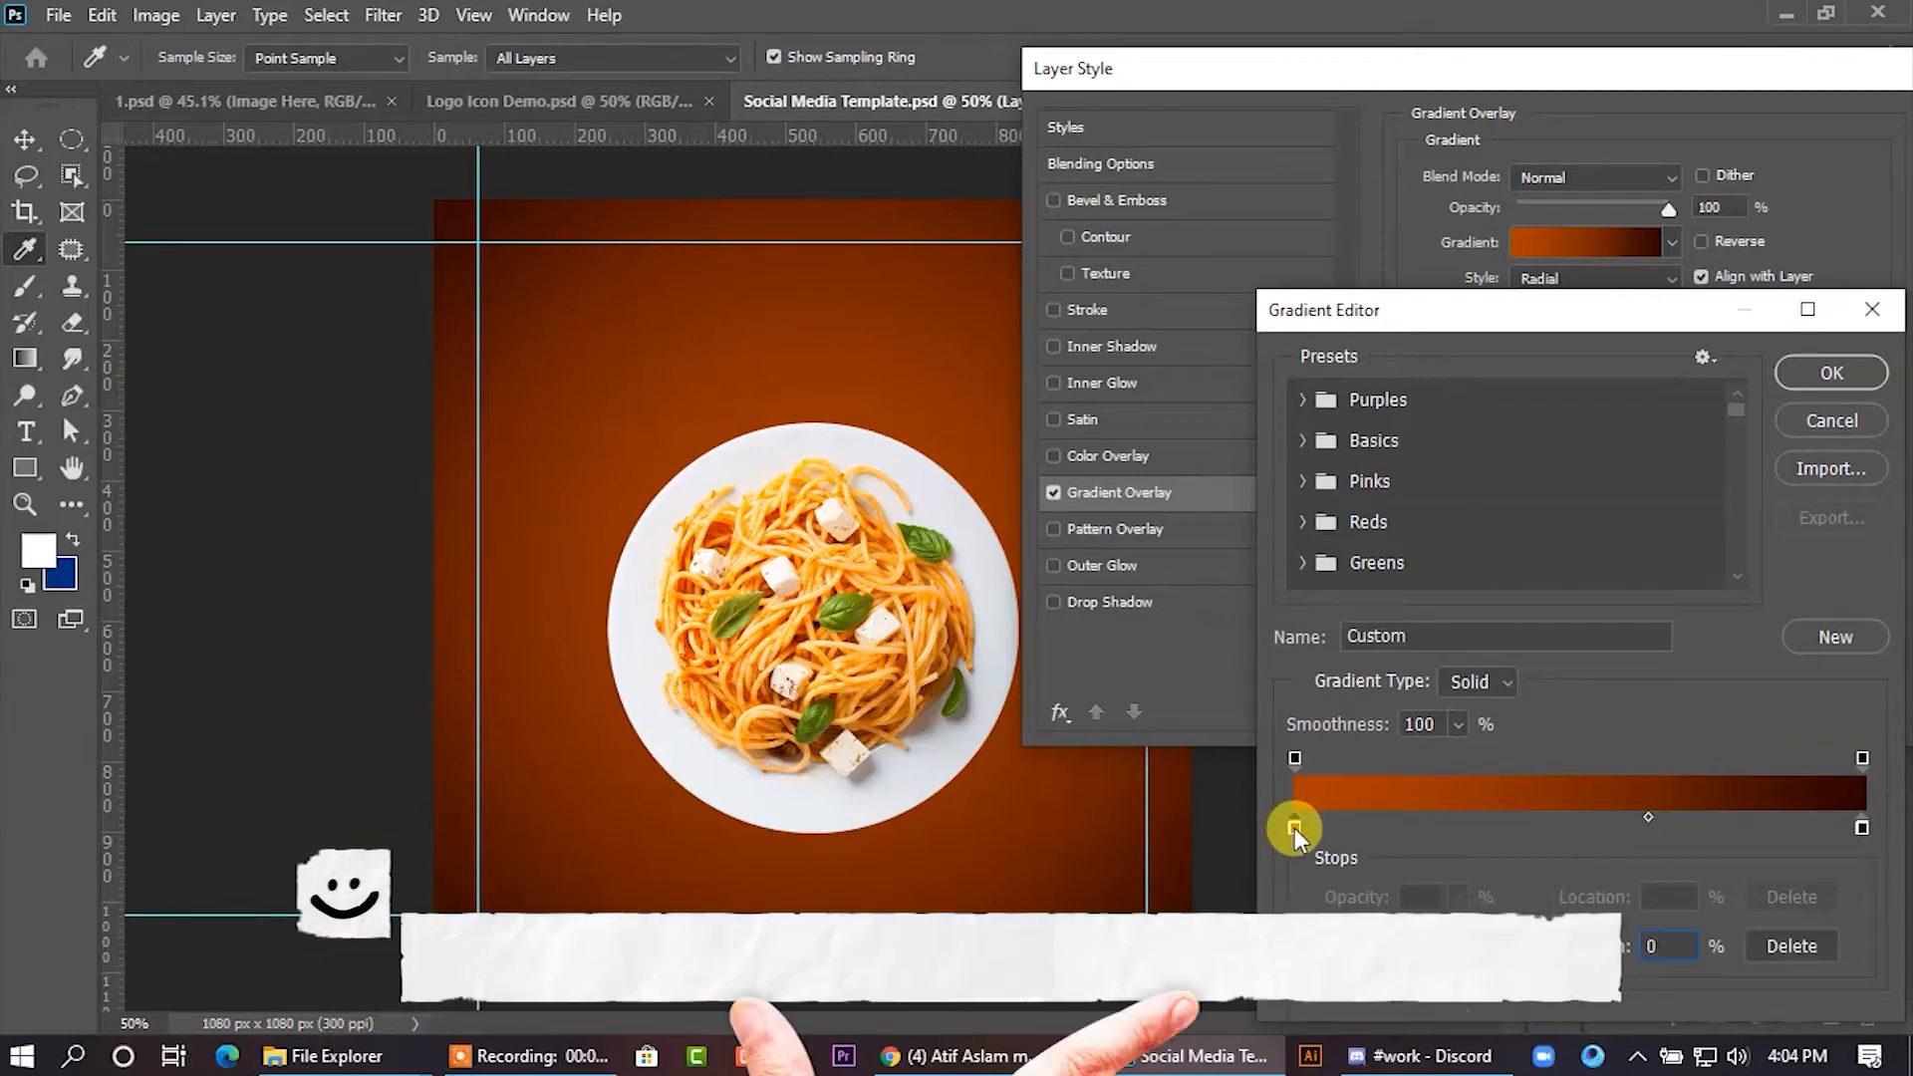
double_click(1294, 828)
drag(1520, 615, 1520, 597)
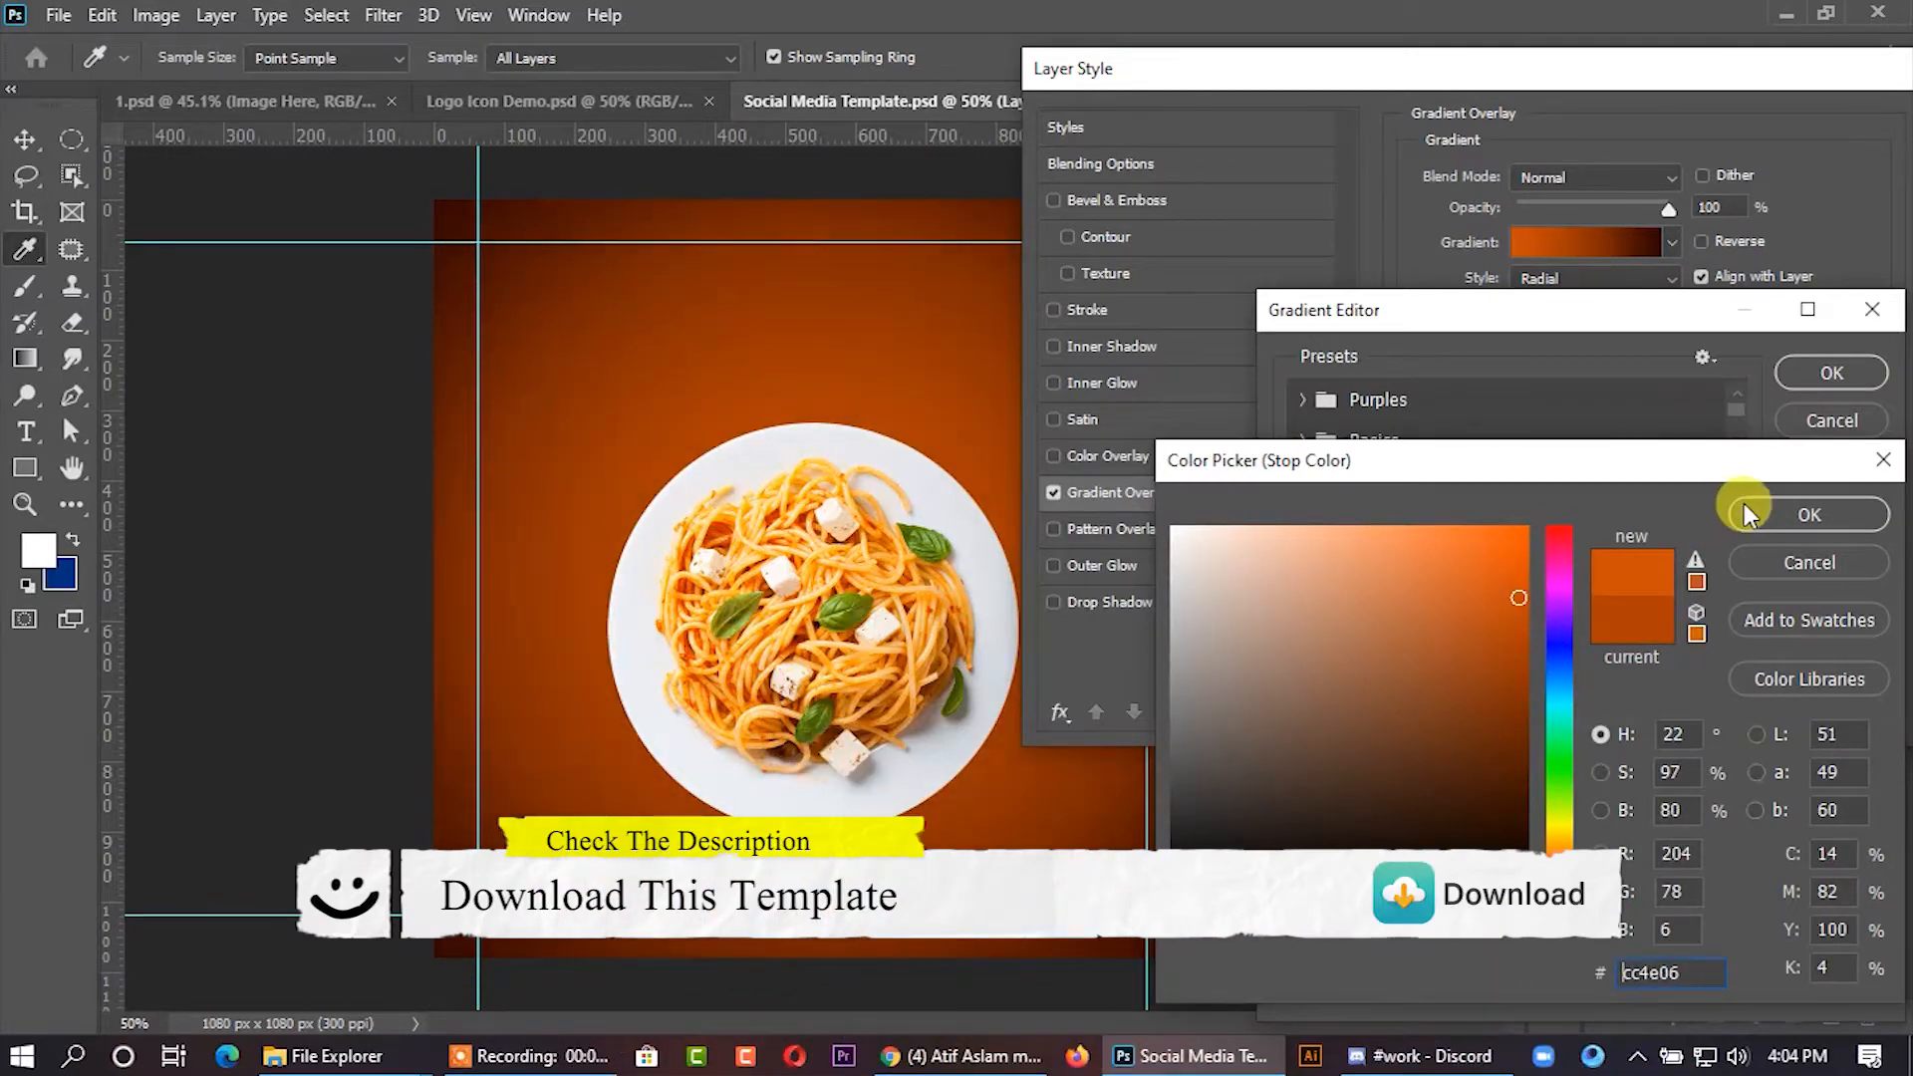
click(1799, 512)
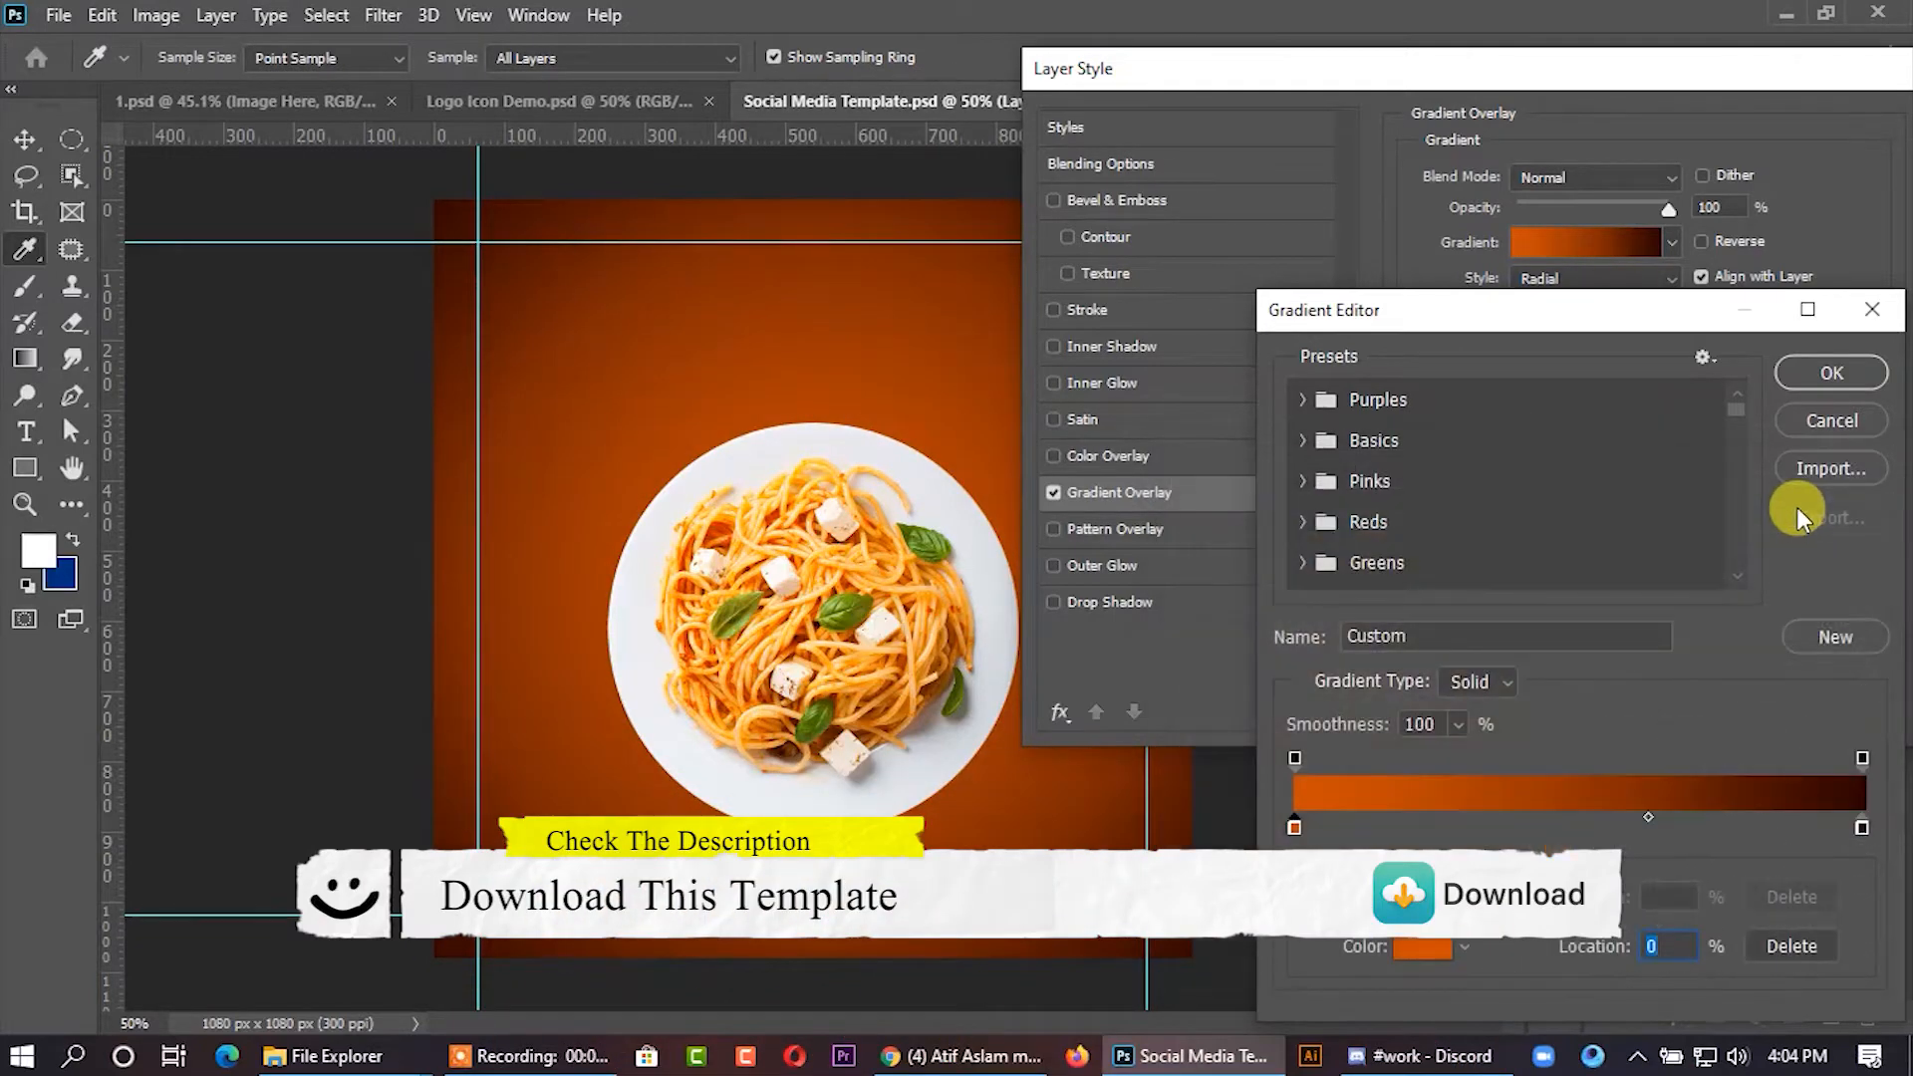
click(1869, 377)
click(1696, 151)
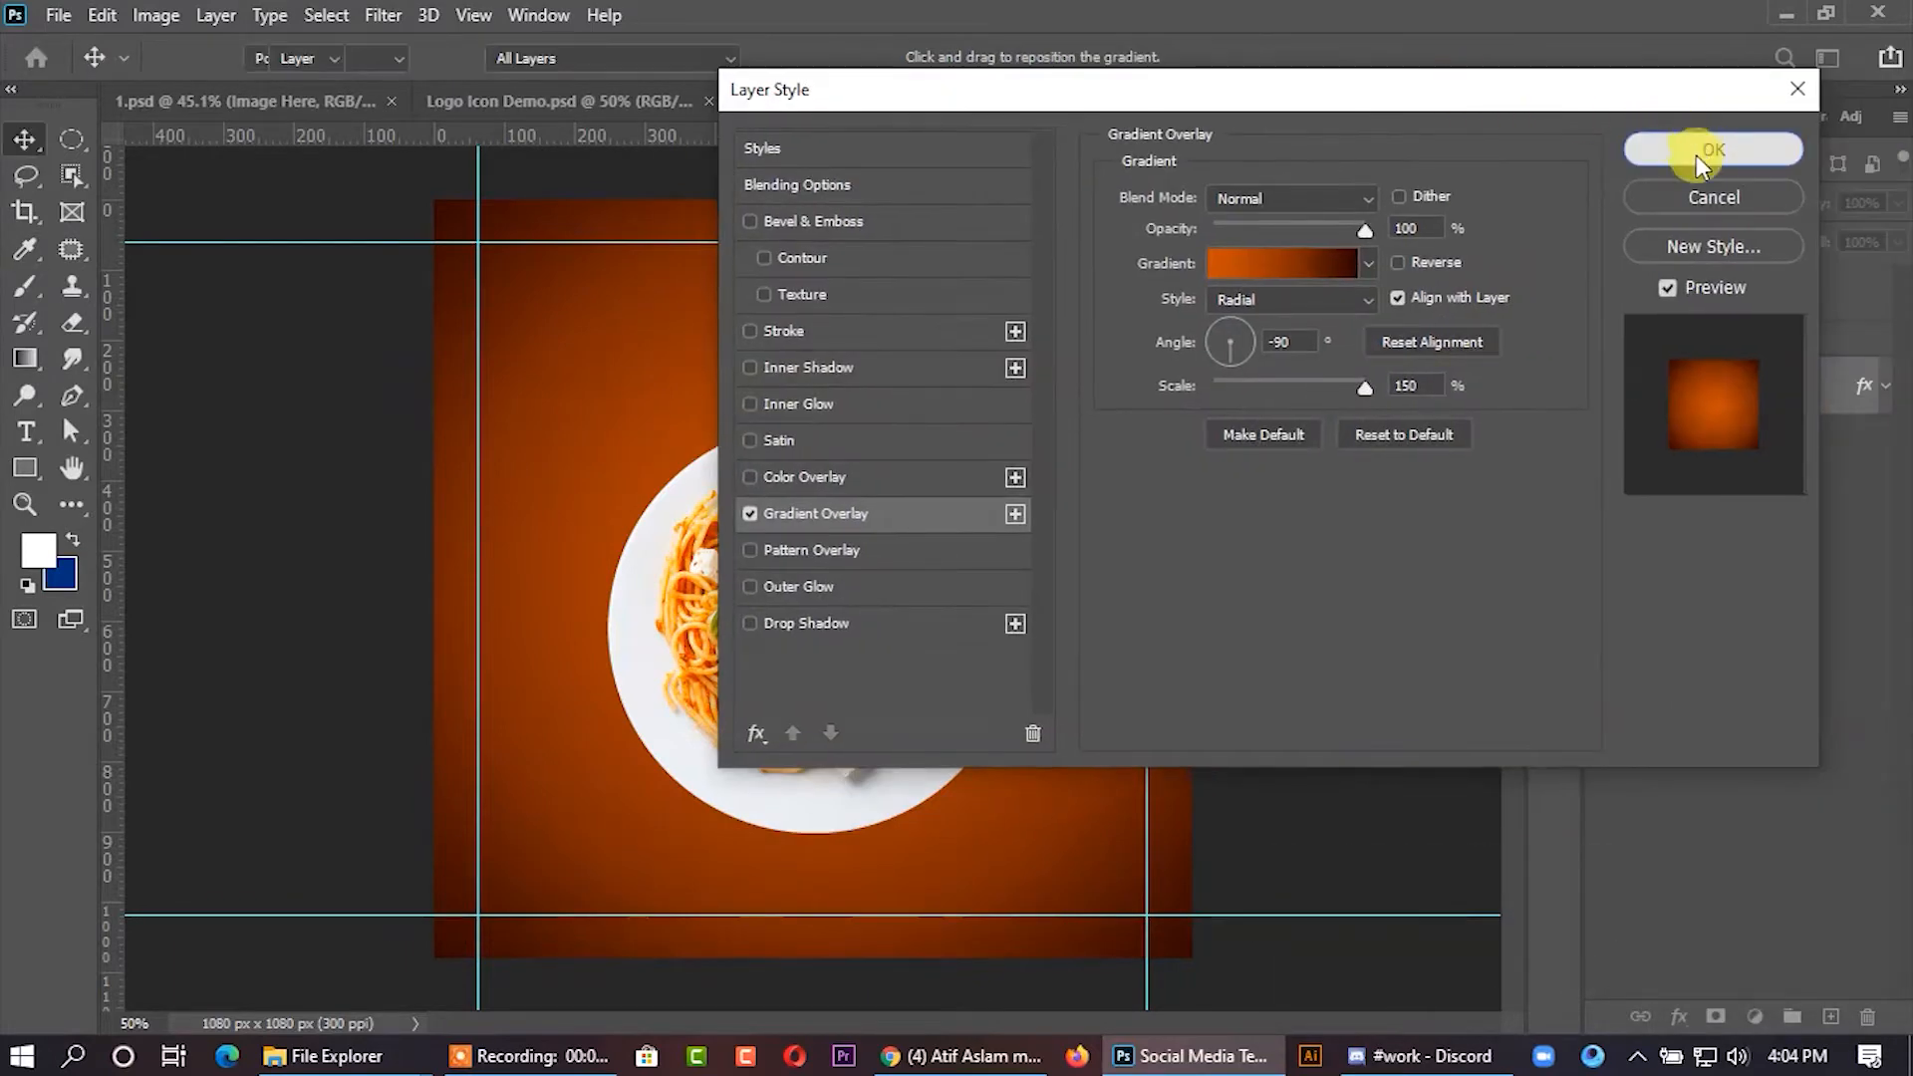
- Draw a white circle about 754 px in diameter with the Ellipse tool and move it over the pasta plate
drag(883, 655, 883, 642)
click(384, 458)
drag(20, 476, 100, 518)
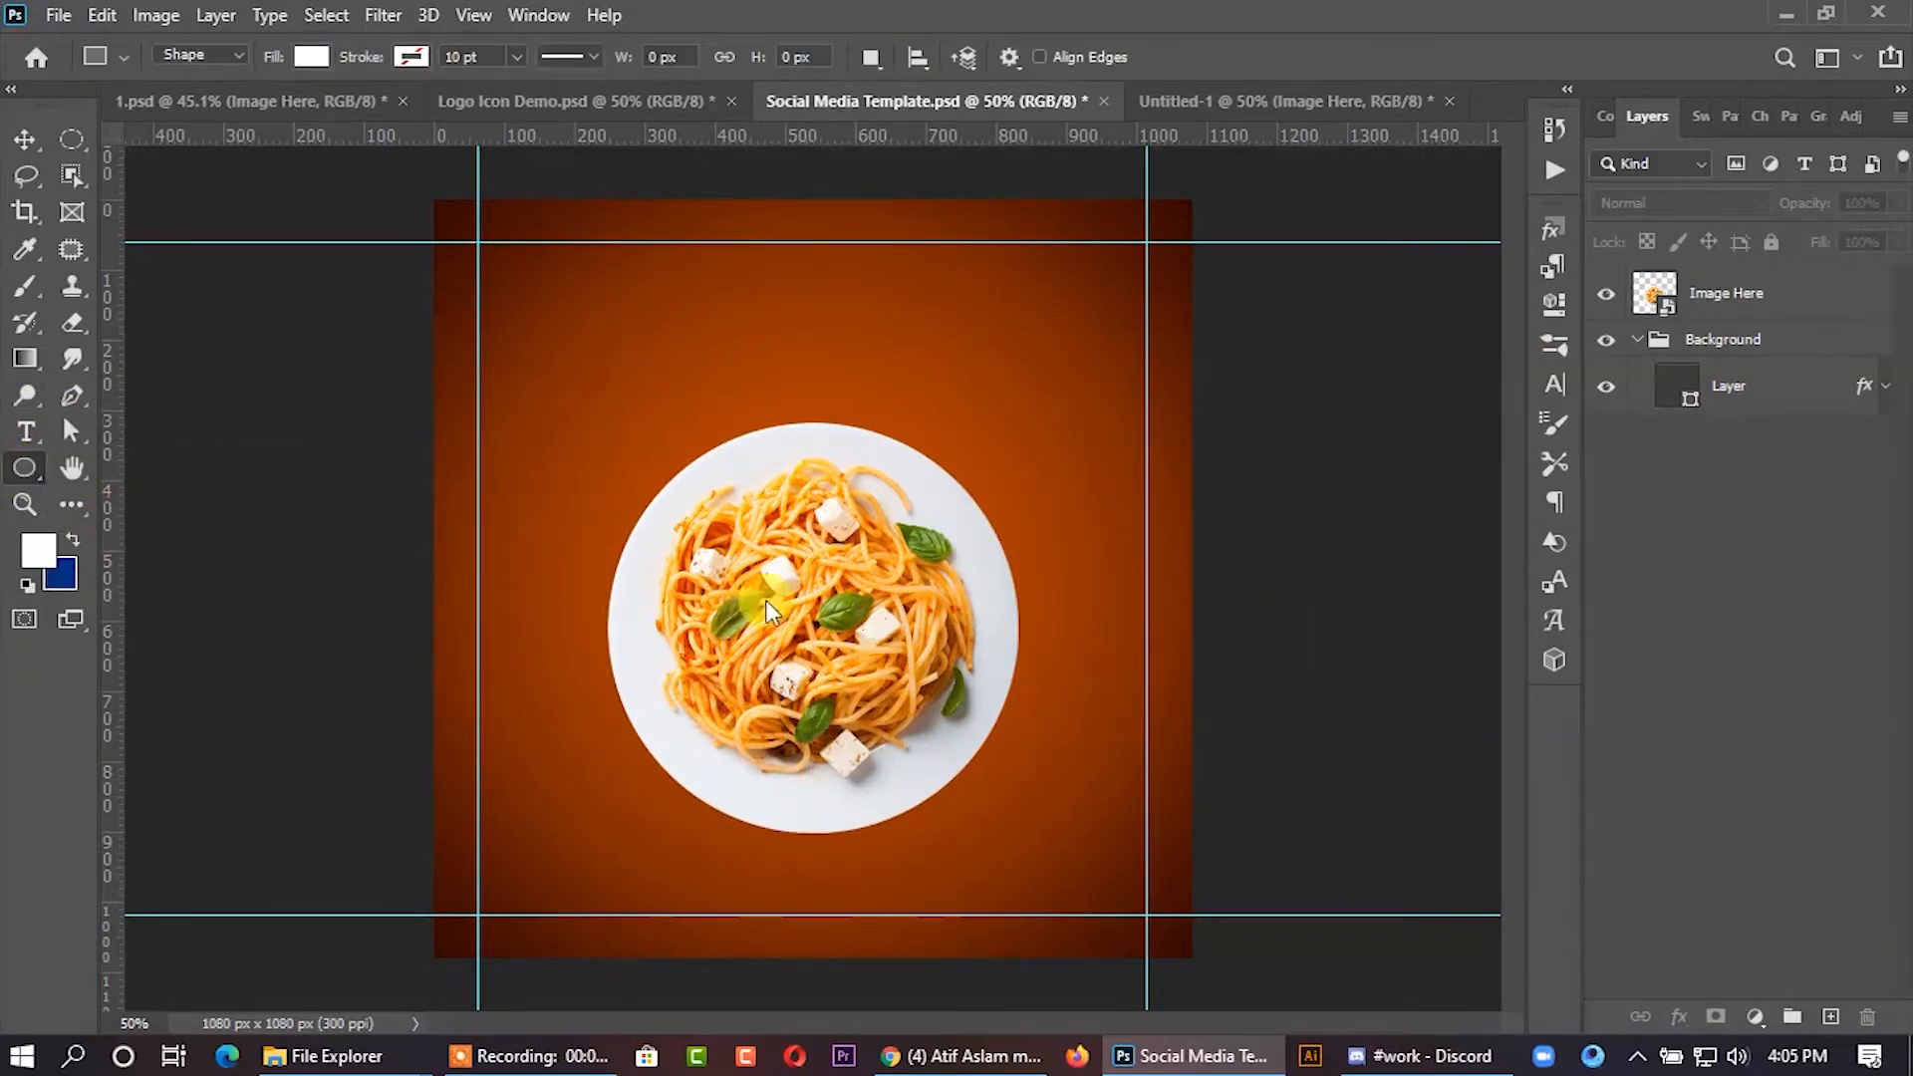
mouse_move(842, 455)
mouse_down()
mouse_move(1153, 833)
mouse_move(1372, 984)
mouse_up()
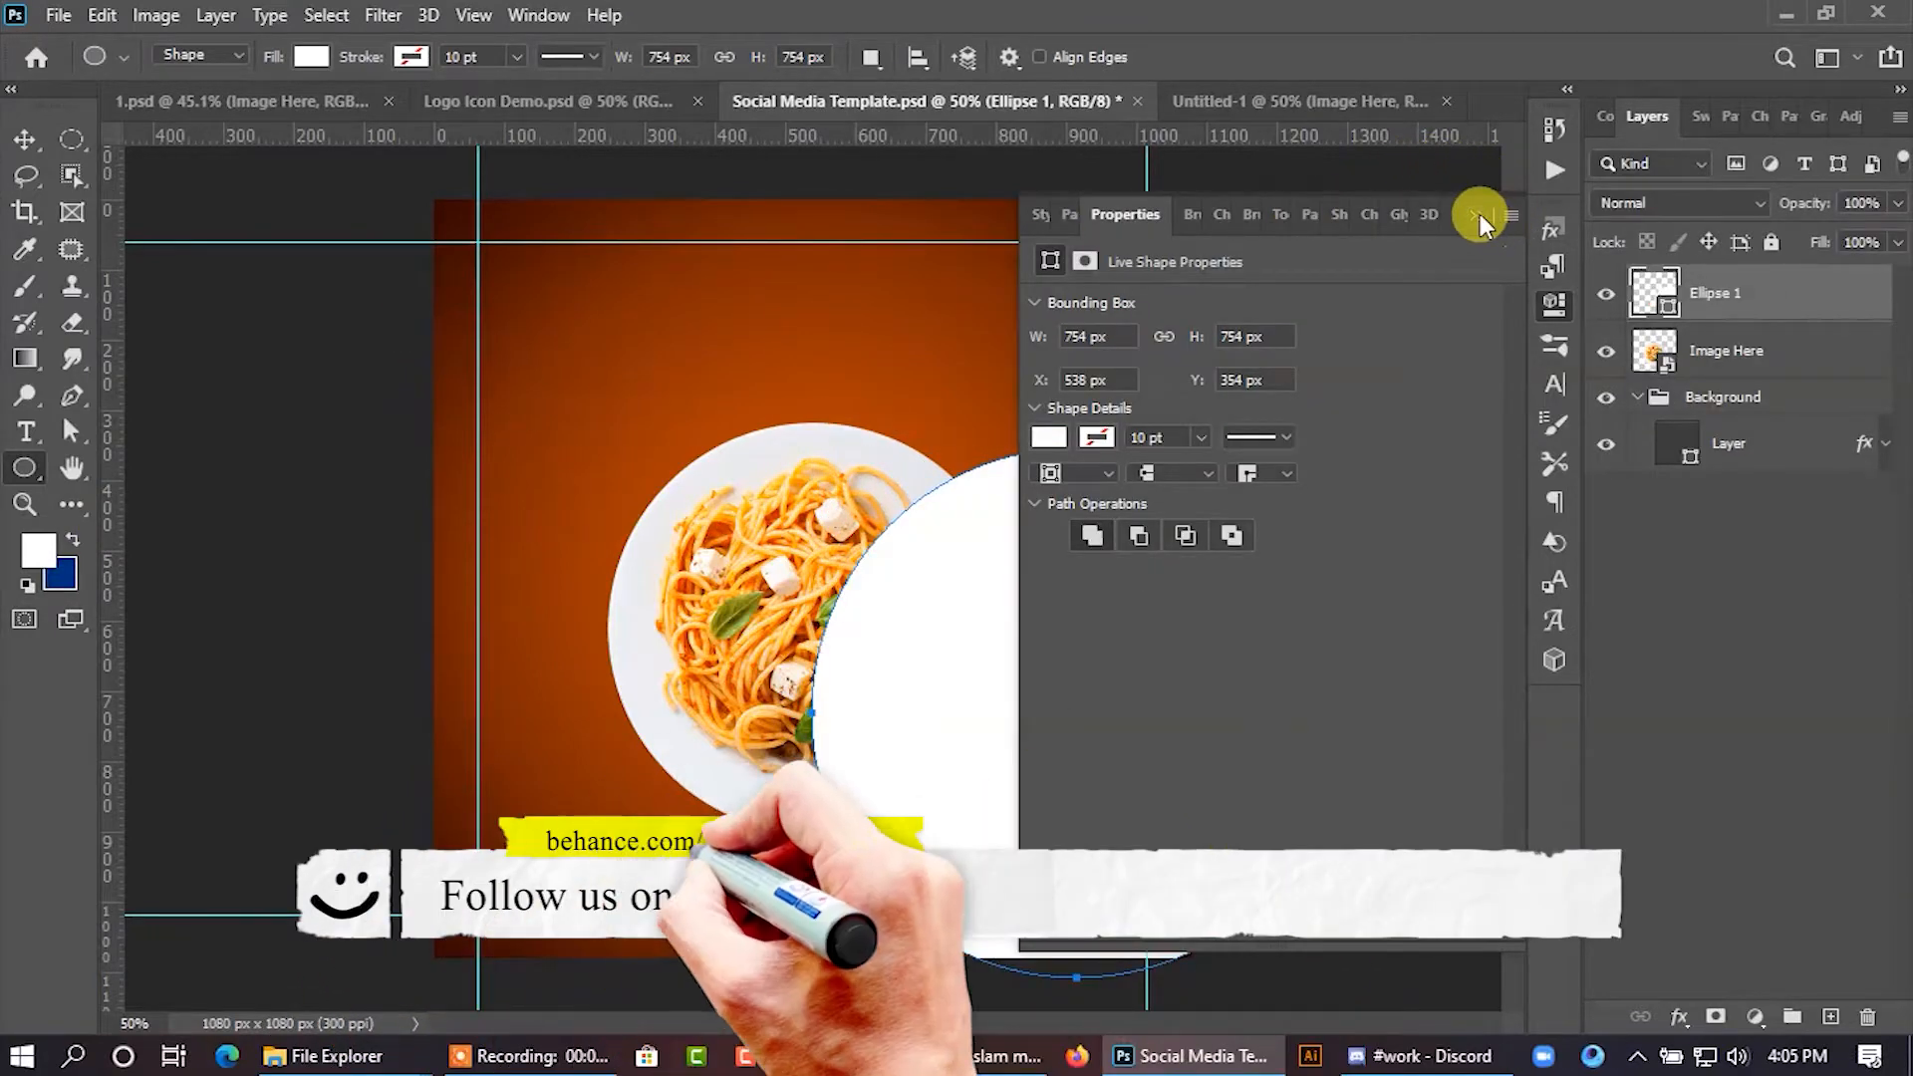
click(1476, 215)
click(25, 139)
drag(957, 611, 742, 449)
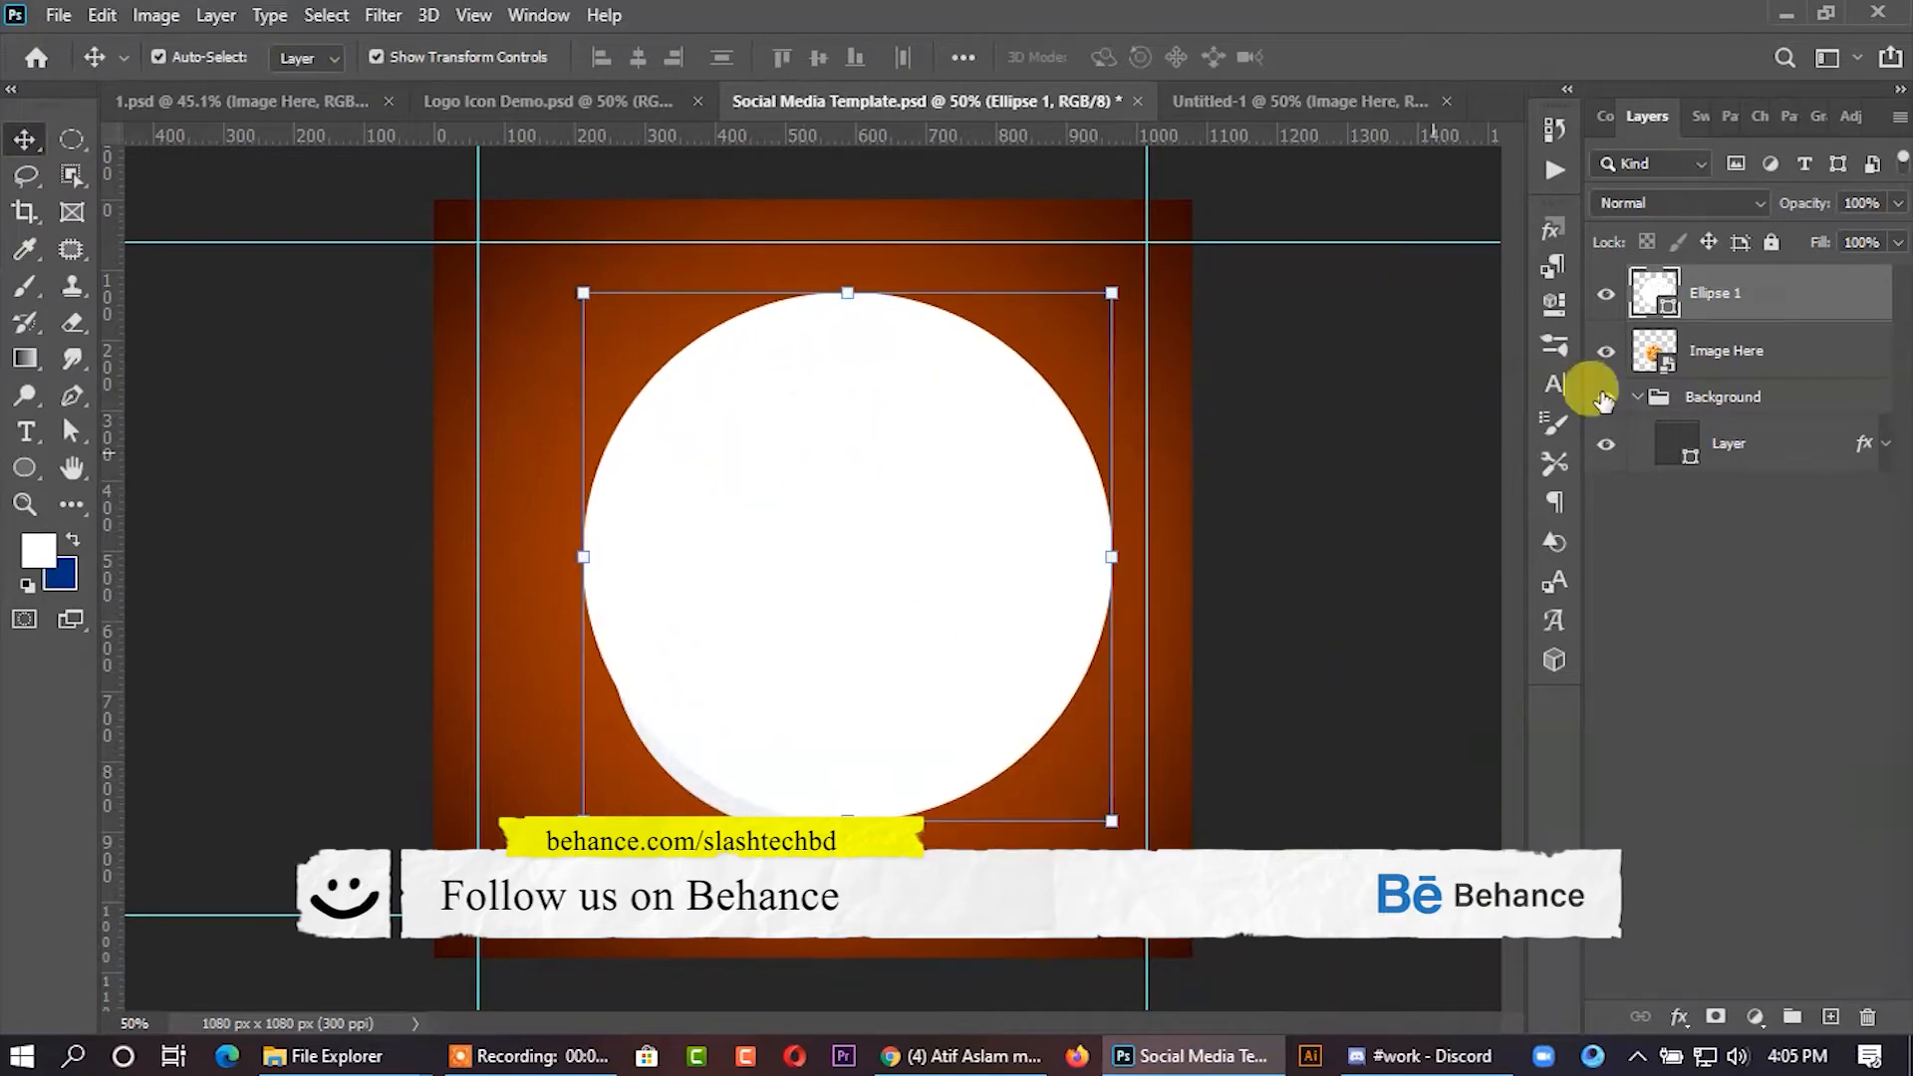
- Recolour the circle's fill to yellow-orange
key(i)
double_click(1657, 298)
click(1816, 515)
- Enlarge the orange circle to about 168% and move it up, centred at X 540 px, Y 243 px
drag(1114, 559, 1282, 551)
drag(1014, 562, 984, 410)
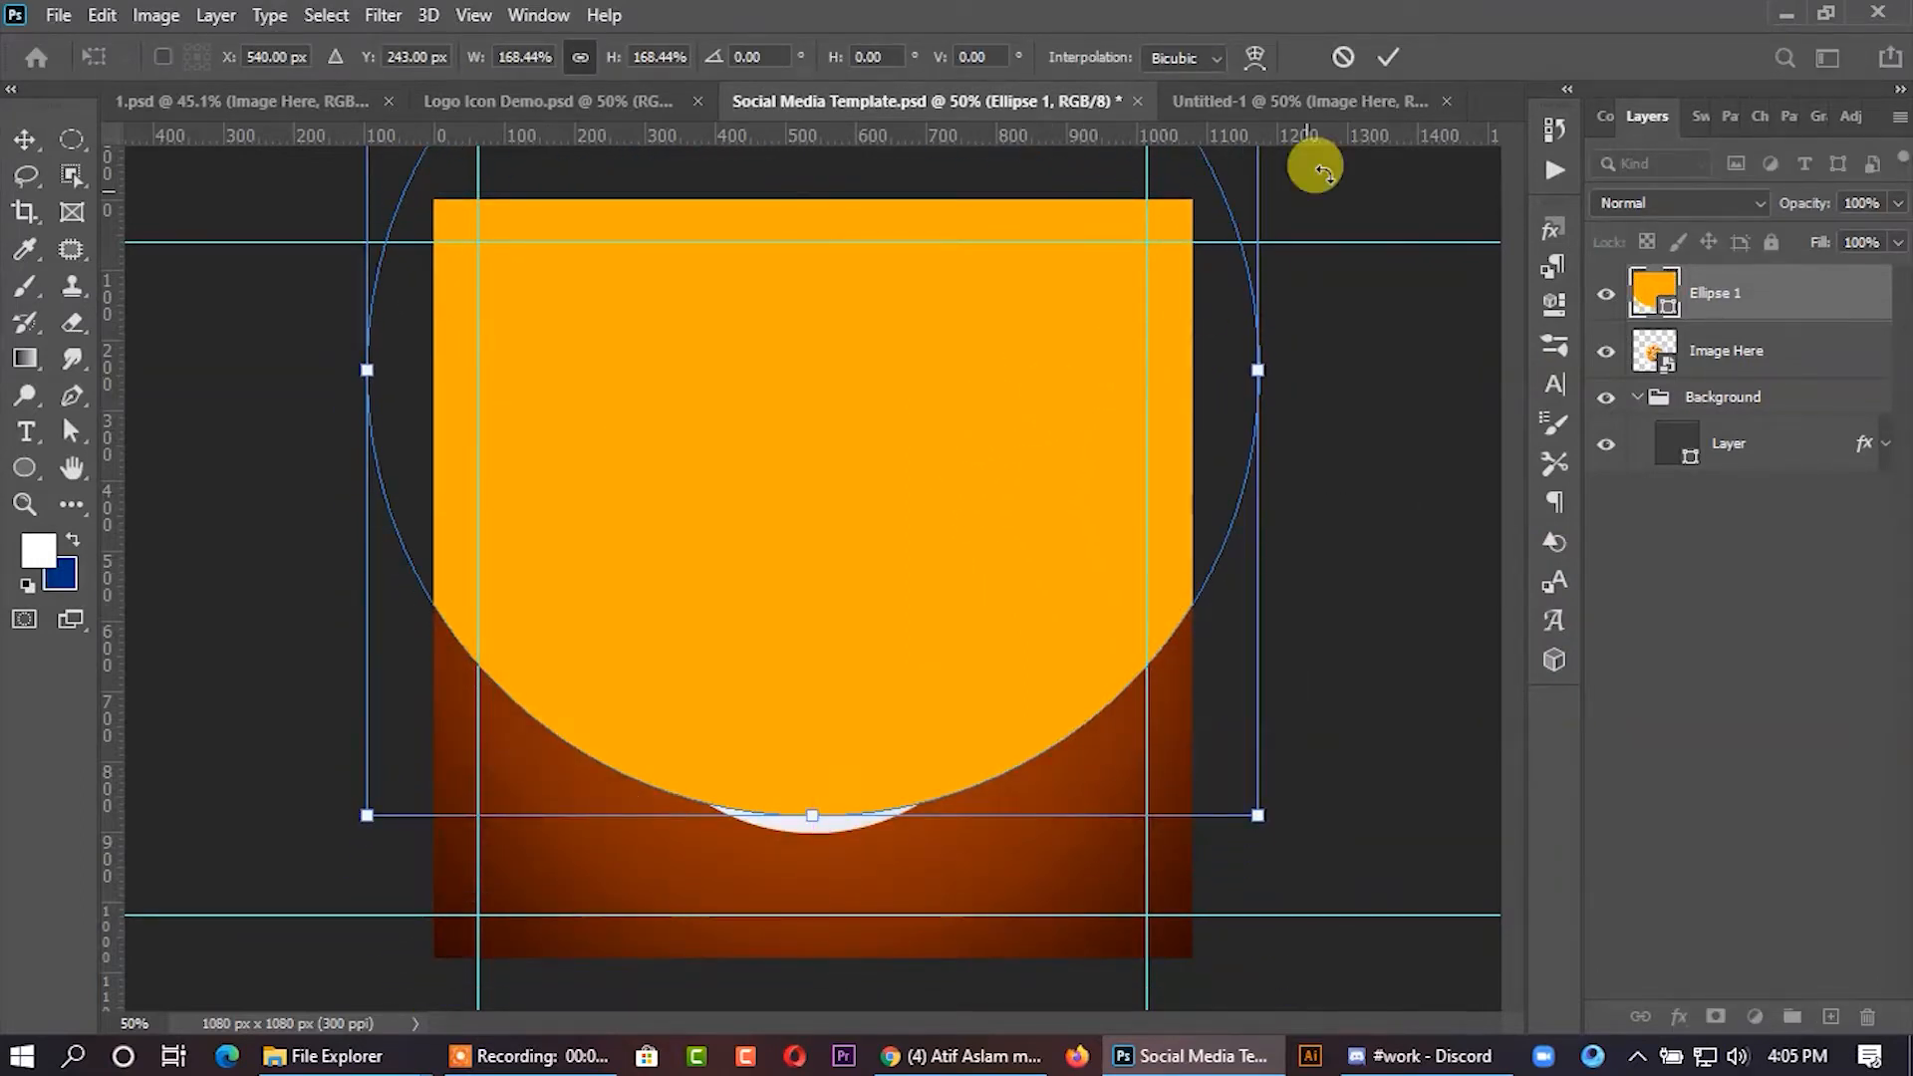
click(1388, 57)
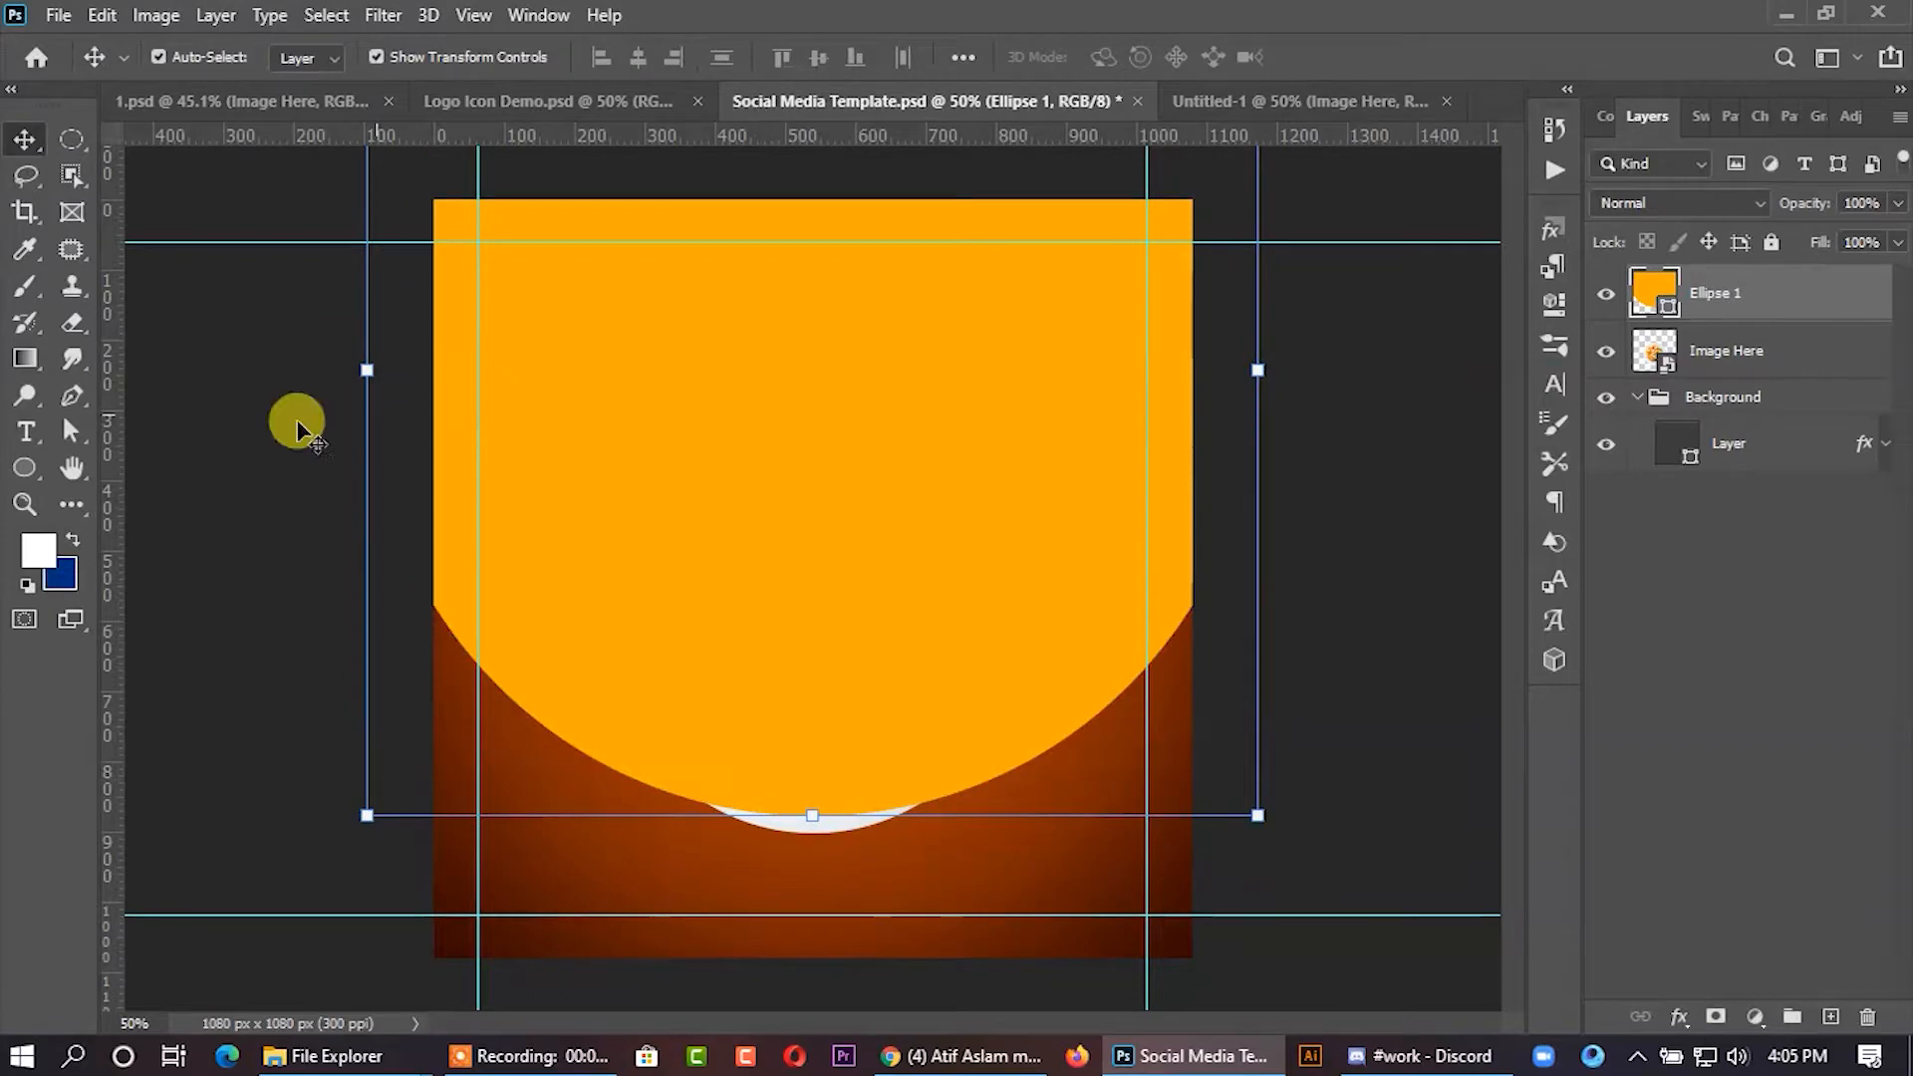
- Remove the circle's fill and give it a solid yellow-orange stroke
click(70, 430)
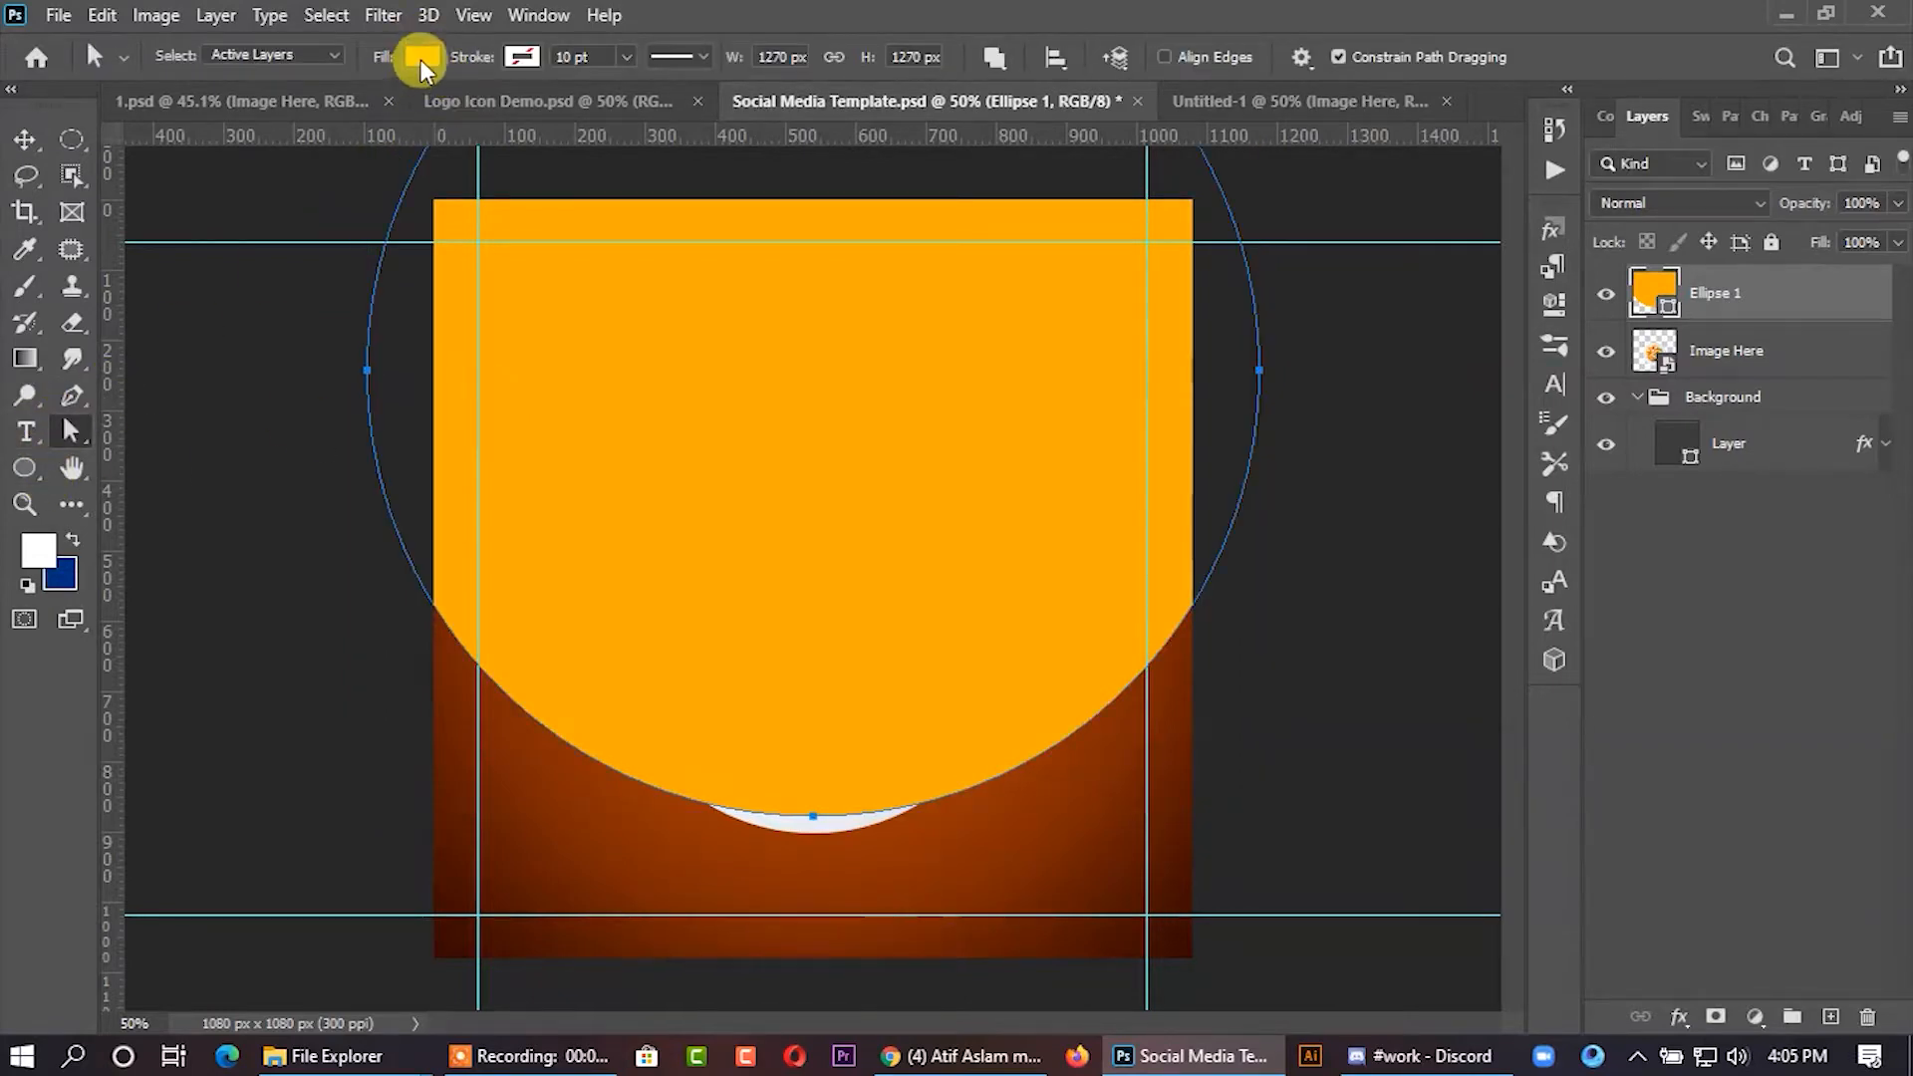
click(420, 59)
click(257, 110)
click(523, 56)
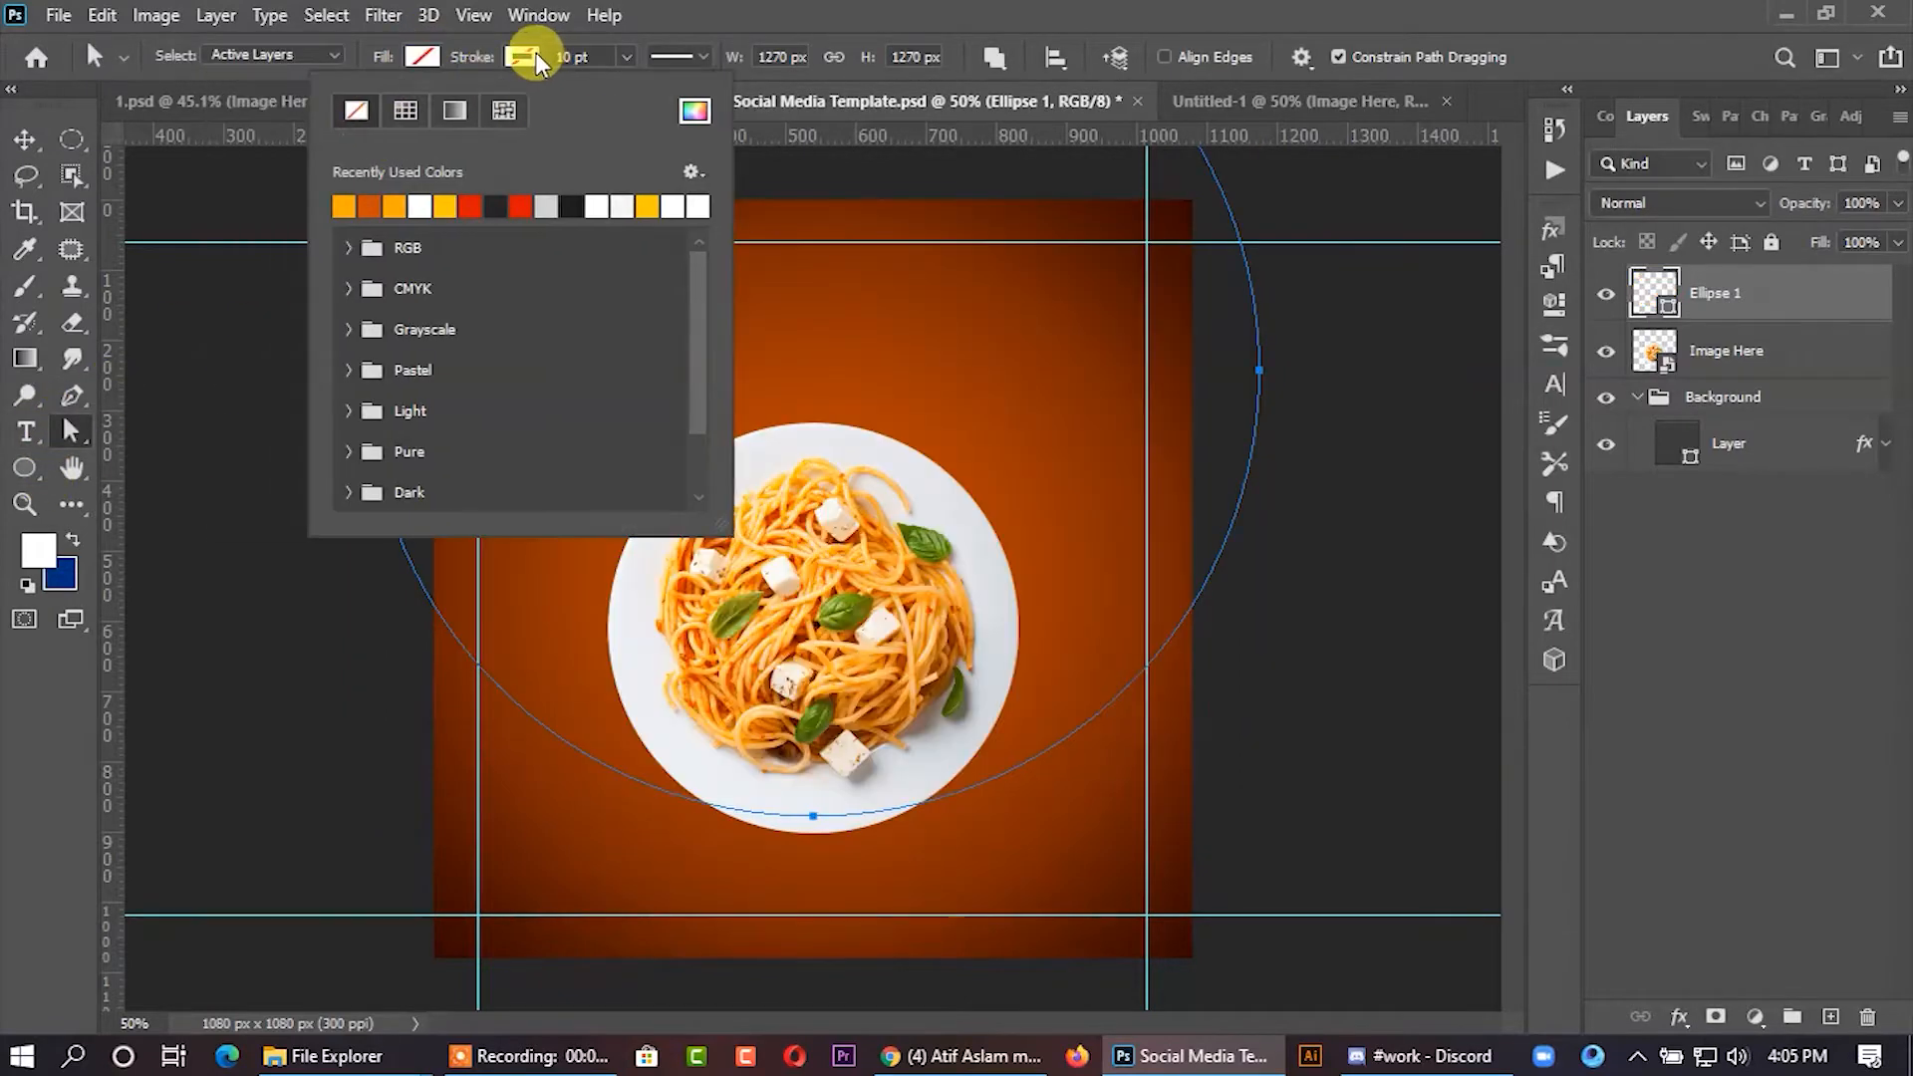
click(343, 204)
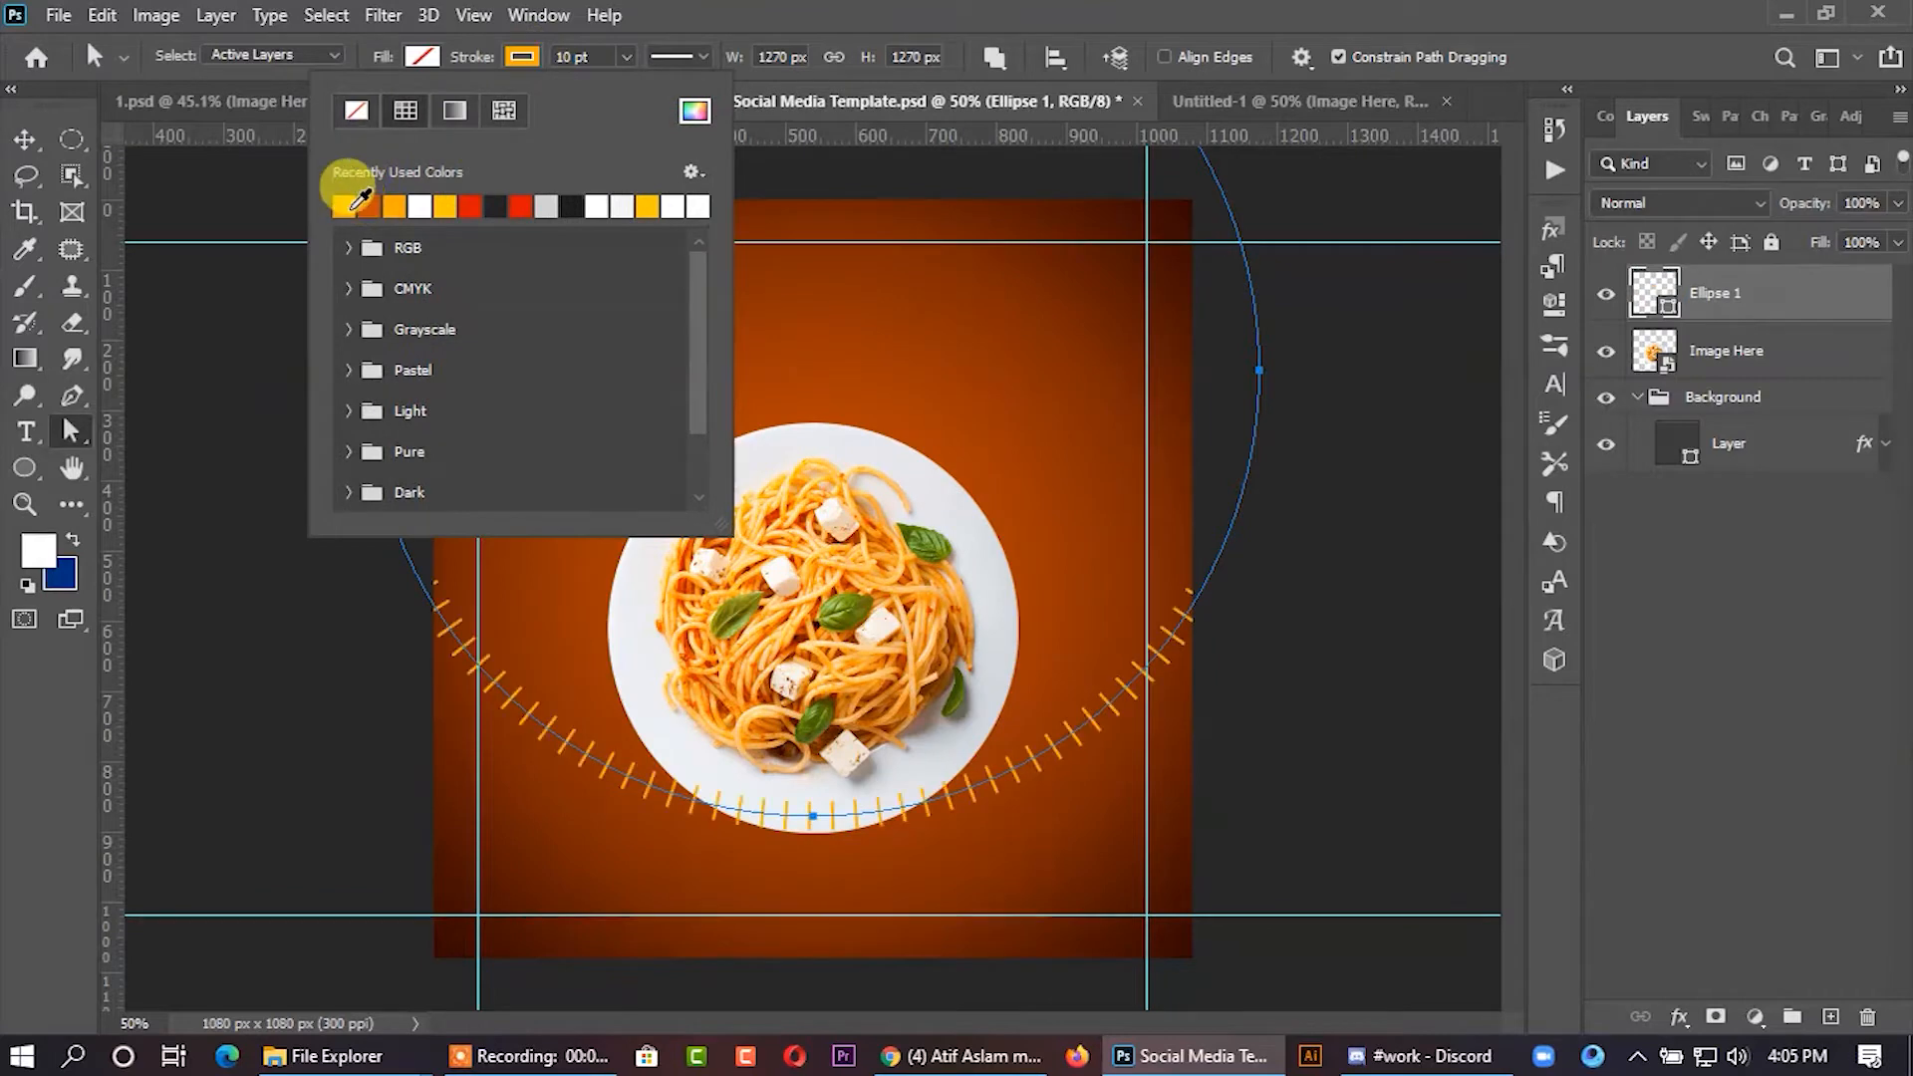
click(665, 57)
click(638, 126)
- Set the circle's stroke width to 50 pt
click(561, 57)
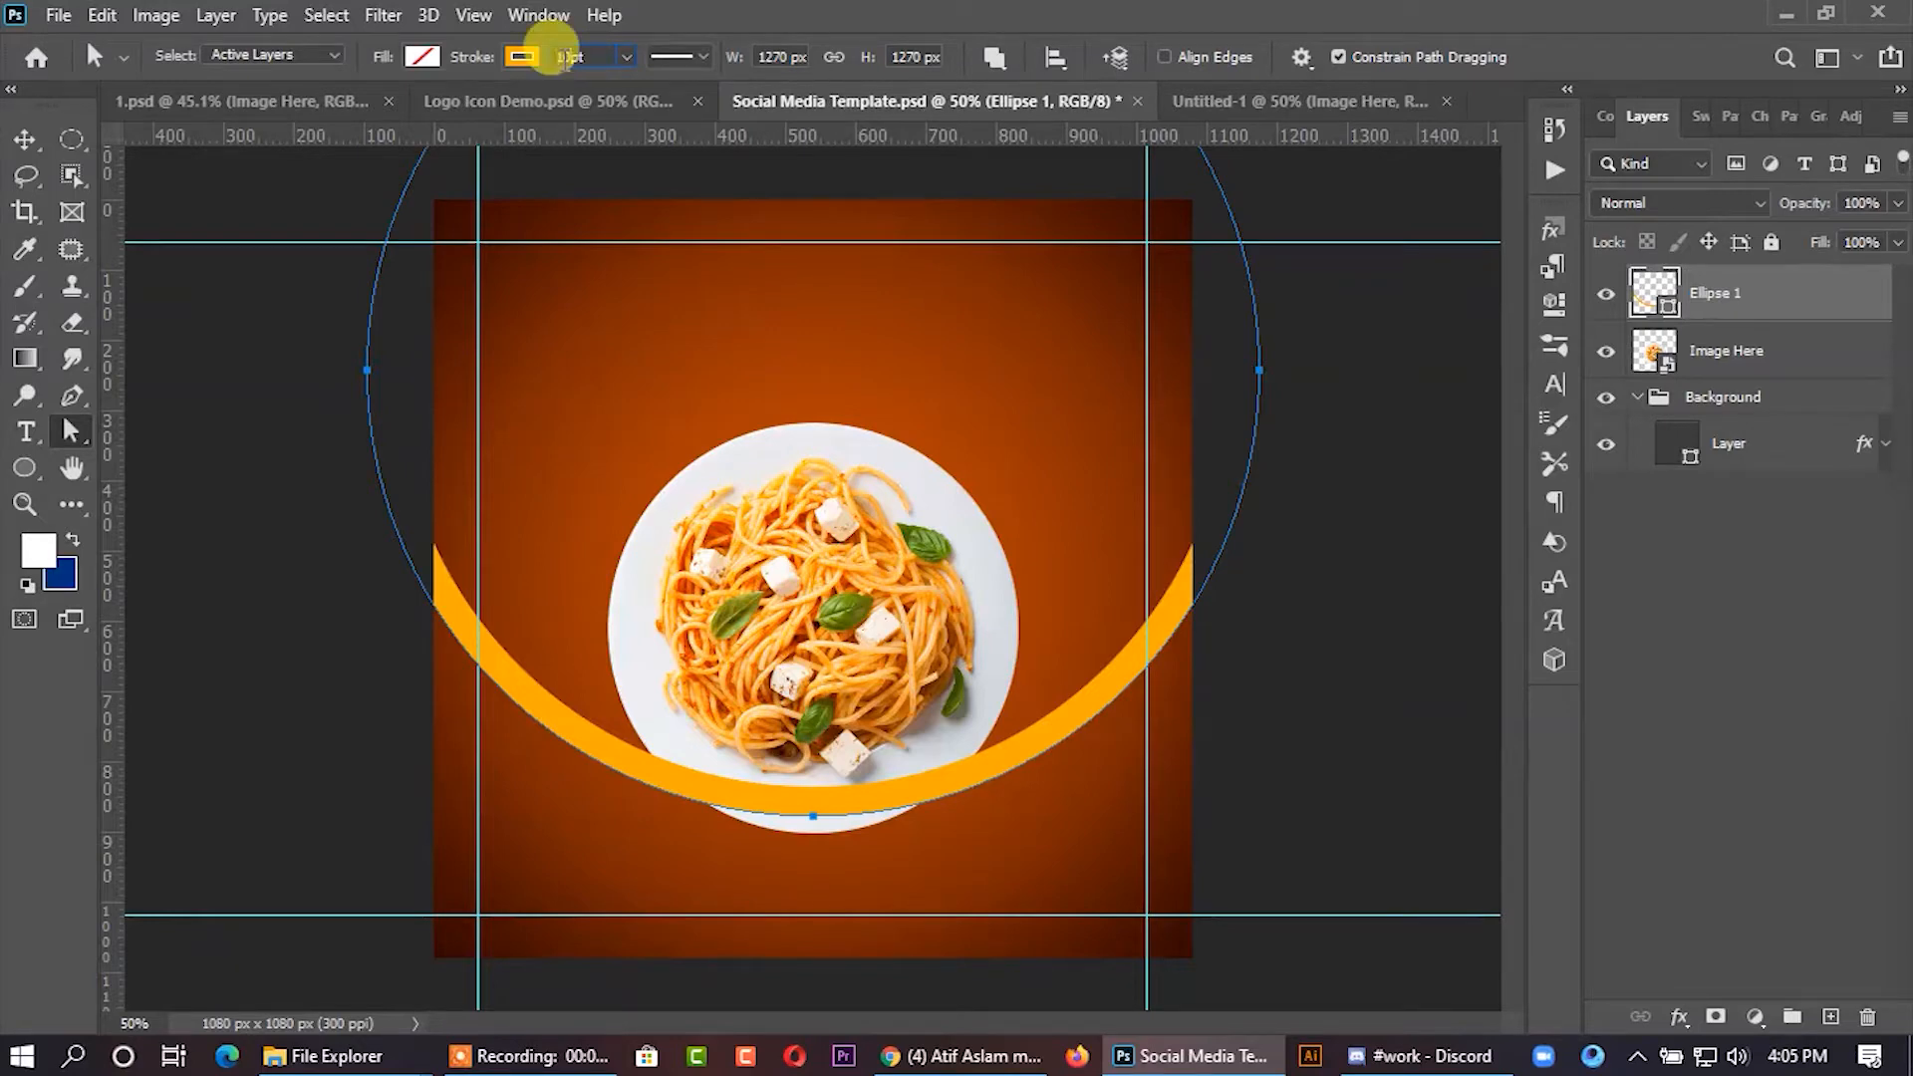
key(Return)
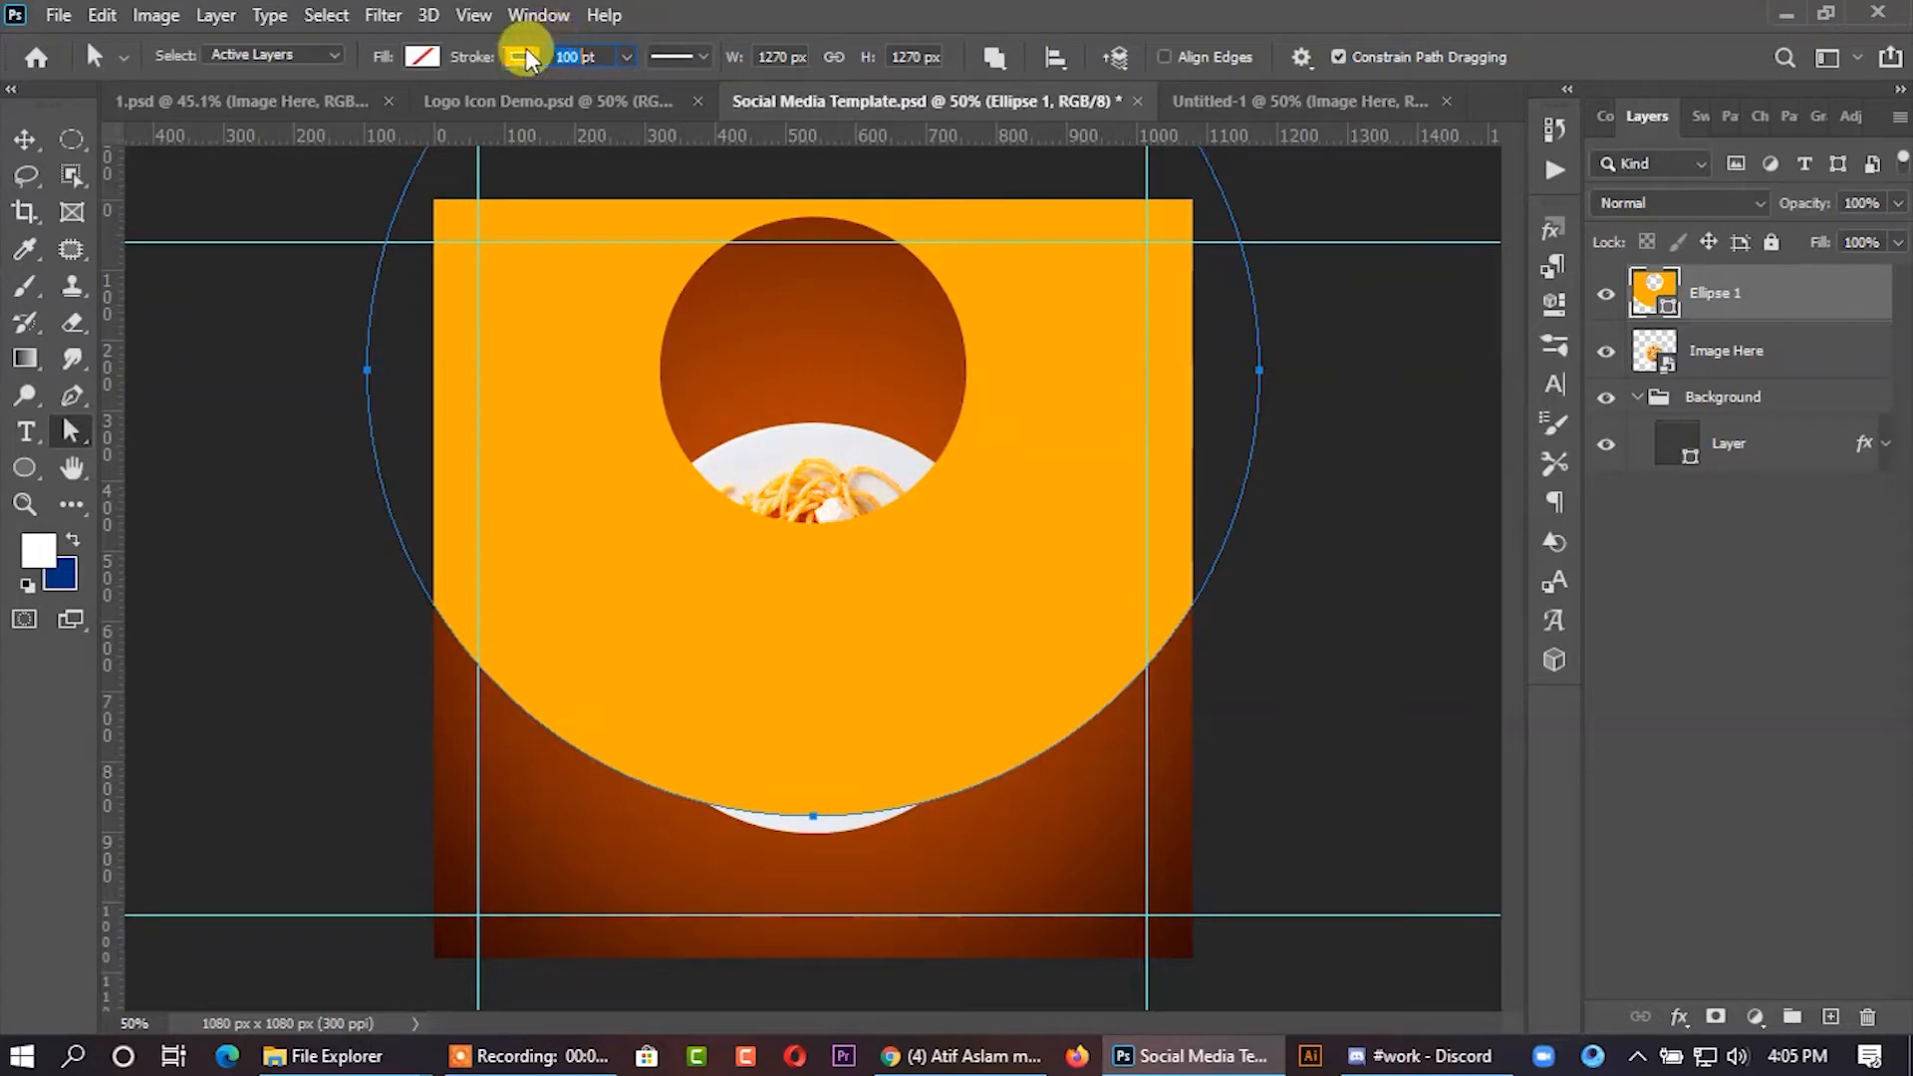
text(60)
key(Return)
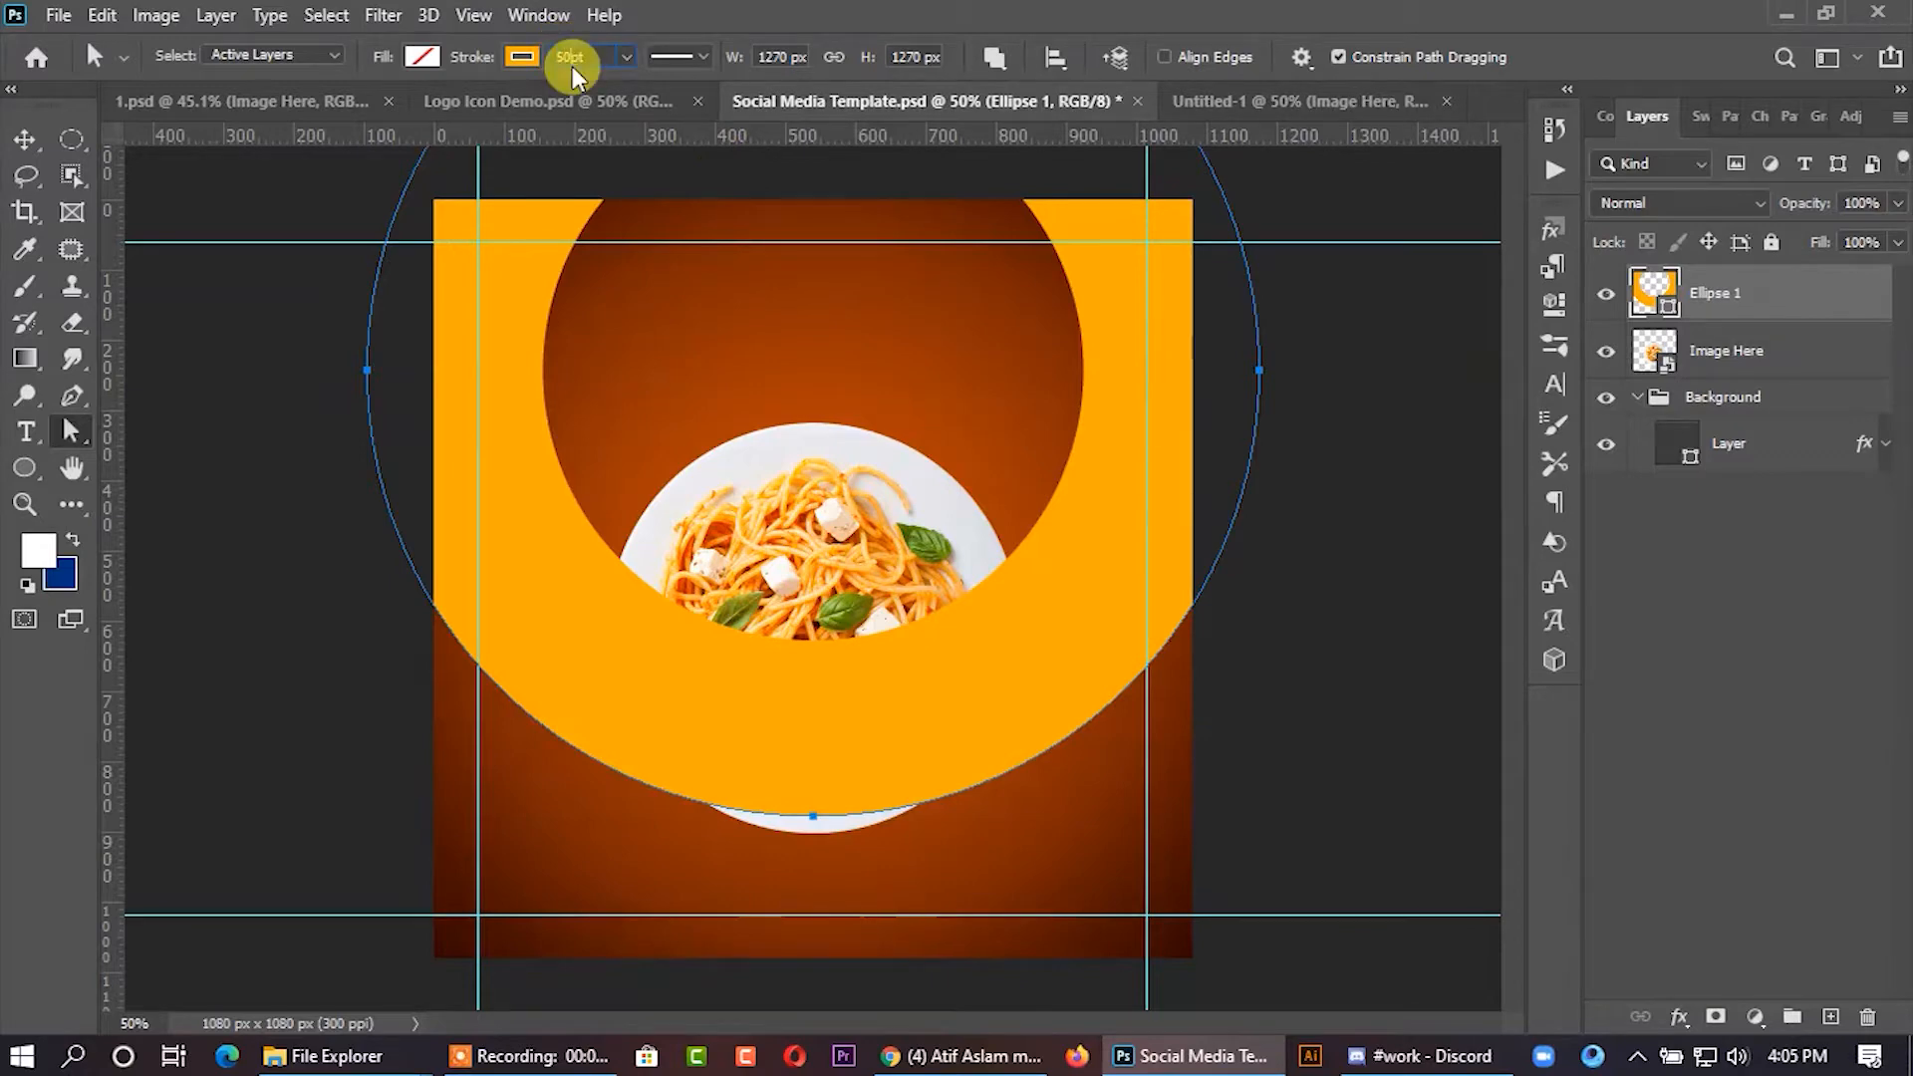
key(Return)
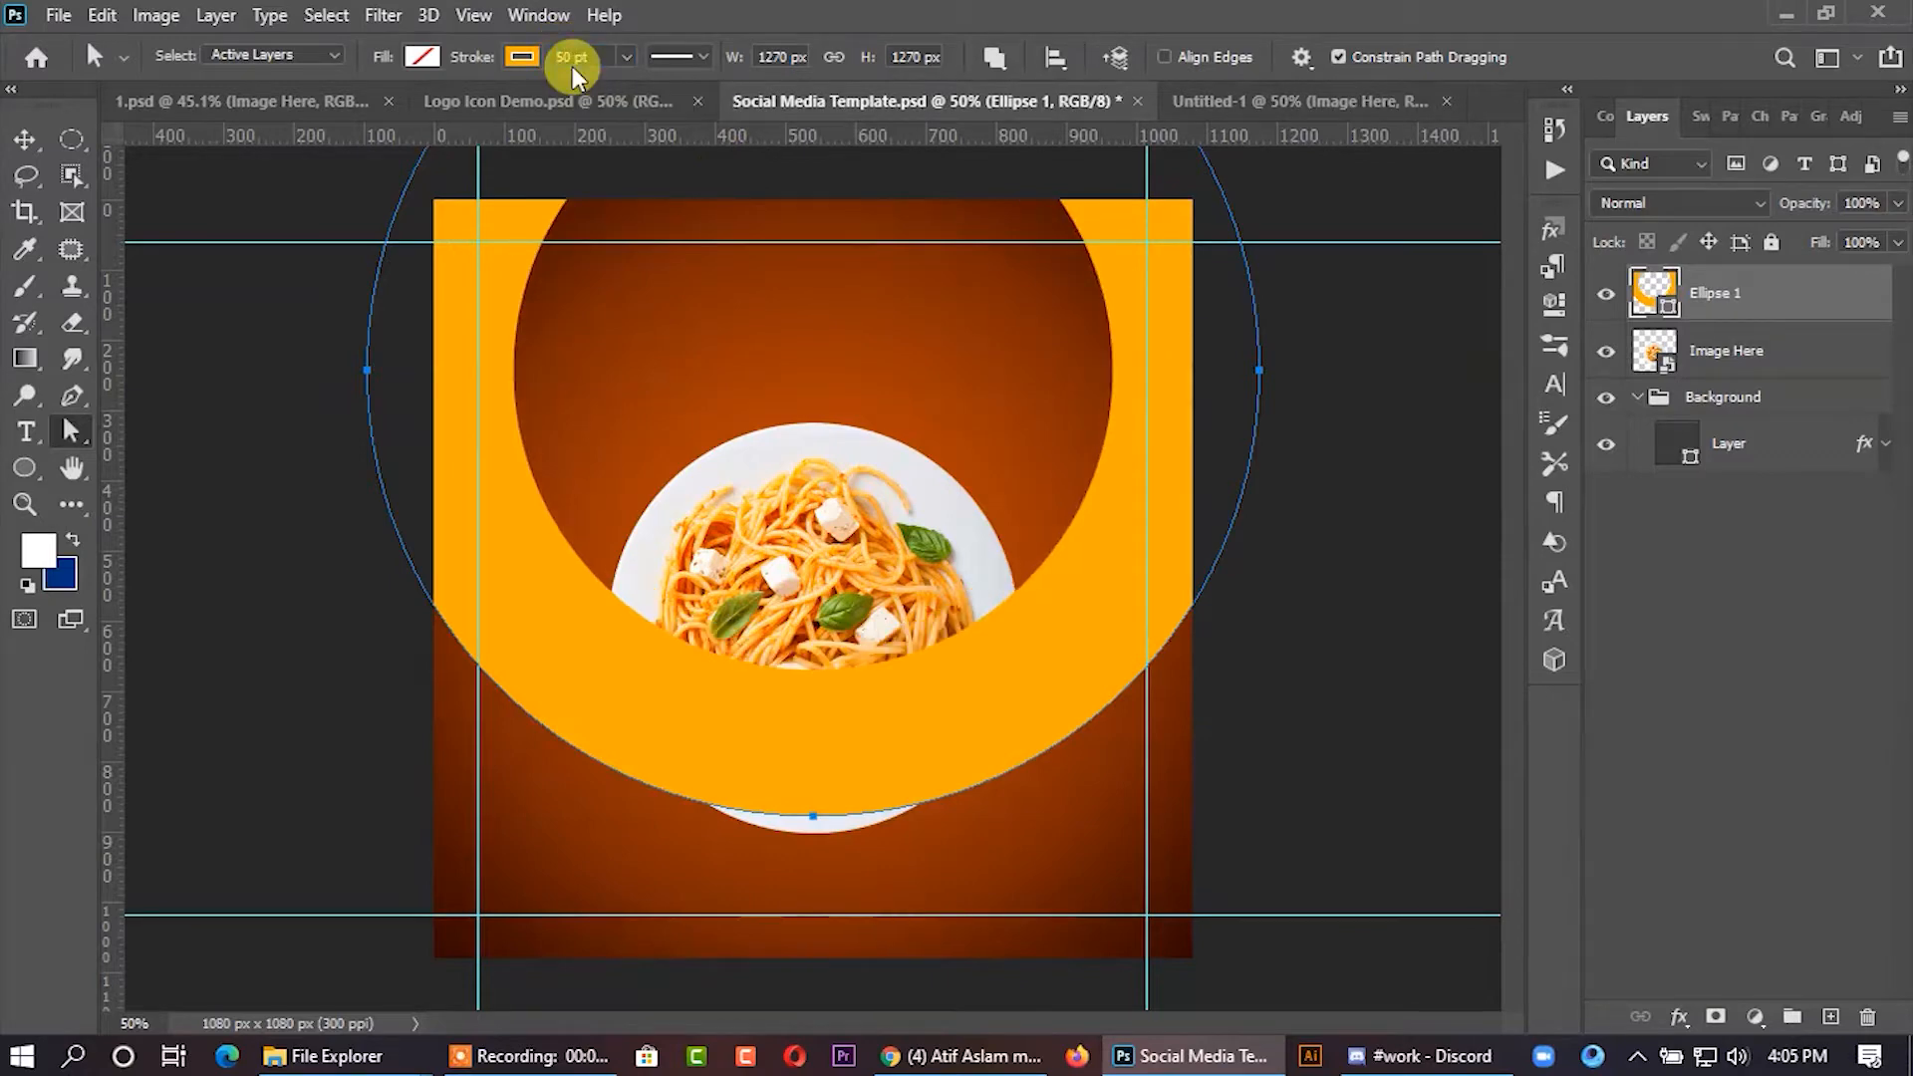
- Enlarge the orange ring to about 139% and move it up, centred at X 540 px, Y -57 px
click(25, 142)
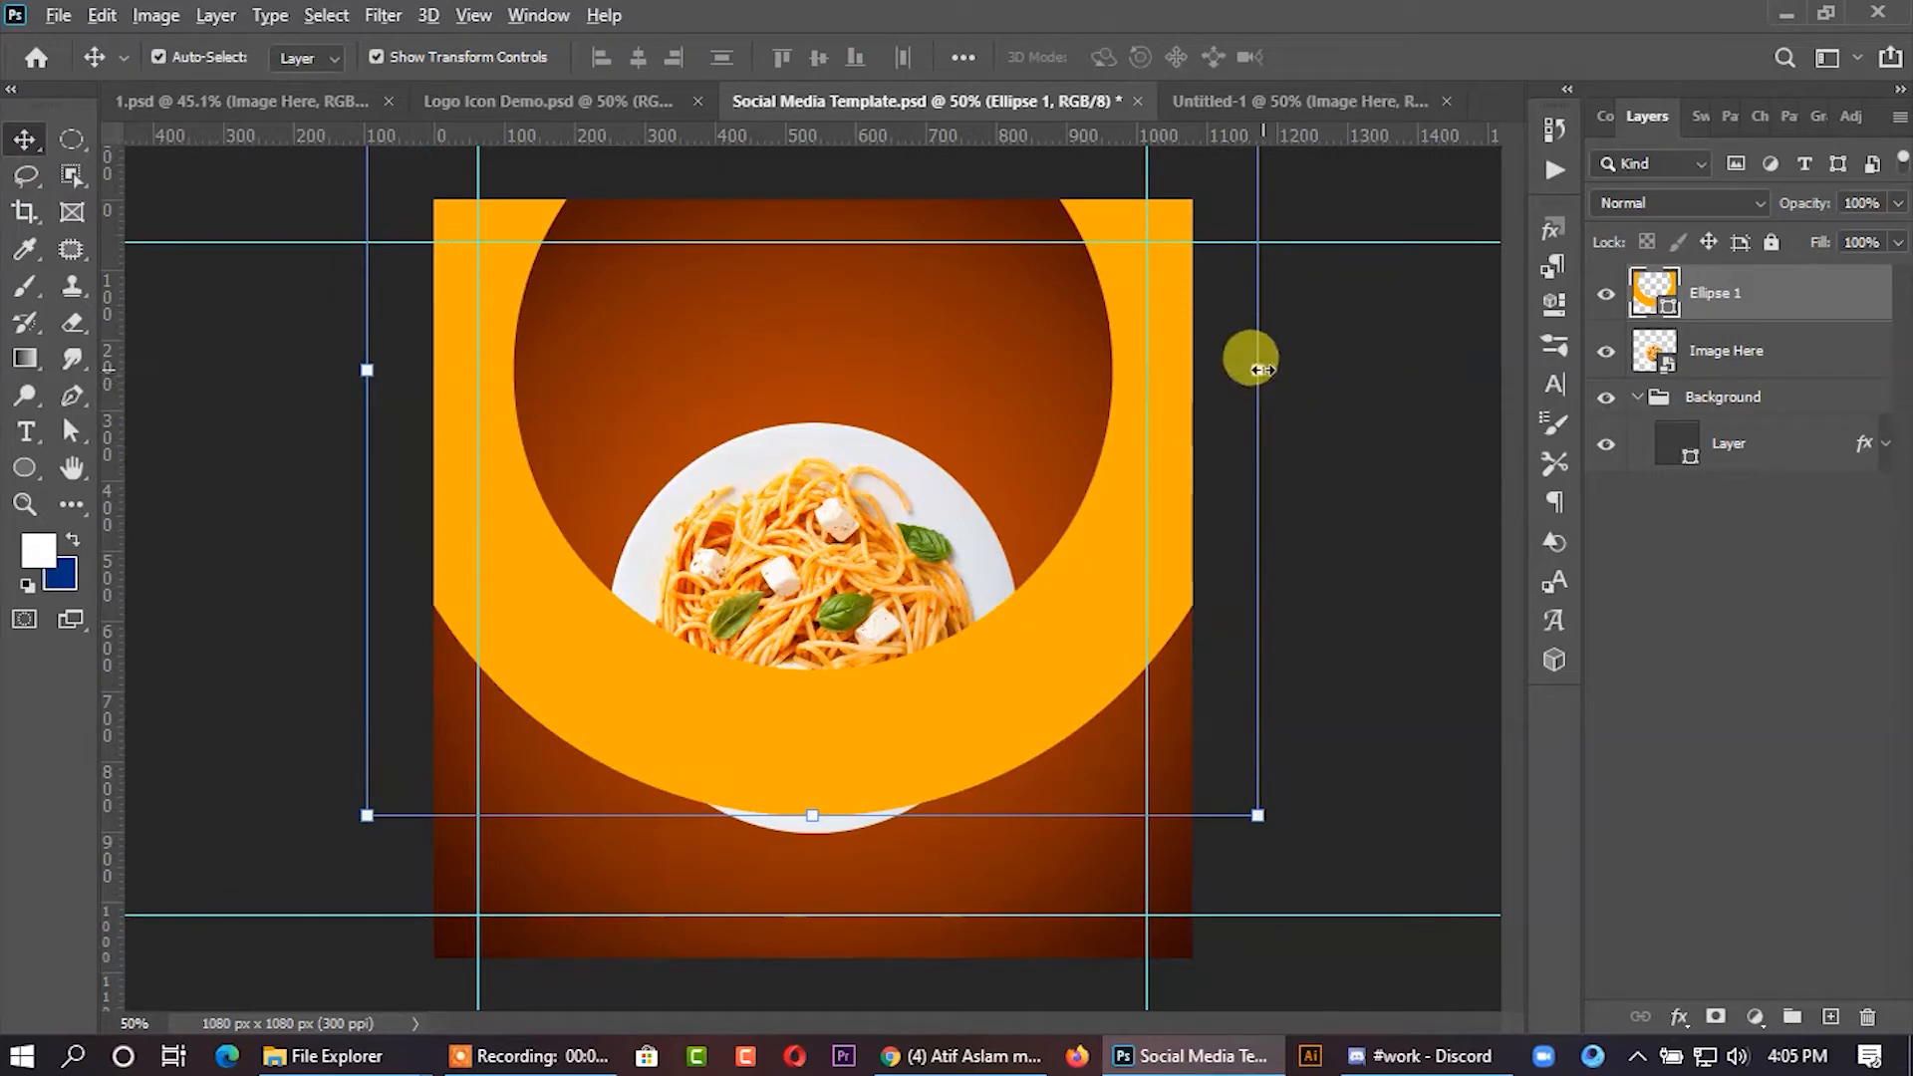
drag(1258, 370, 1332, 363)
drag(1183, 568, 1178, 377)
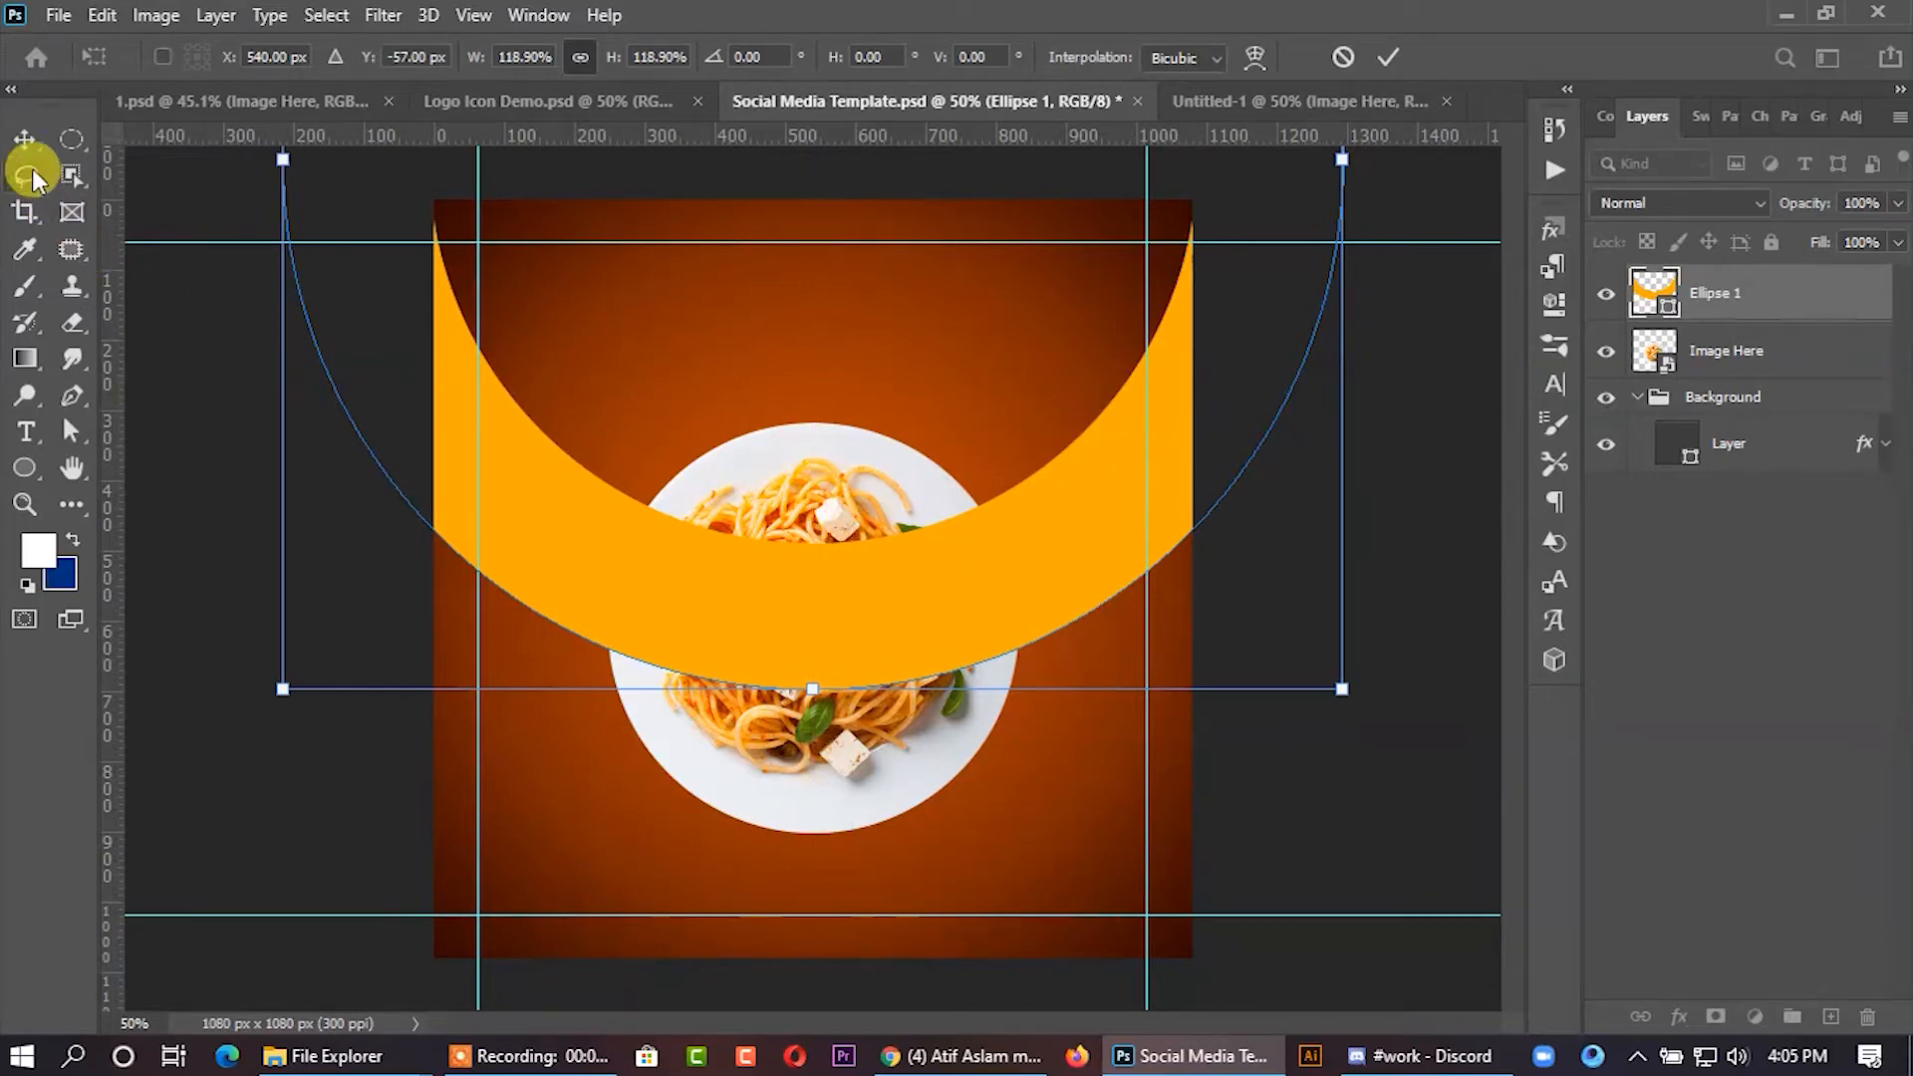
drag(1340, 165, 1431, 162)
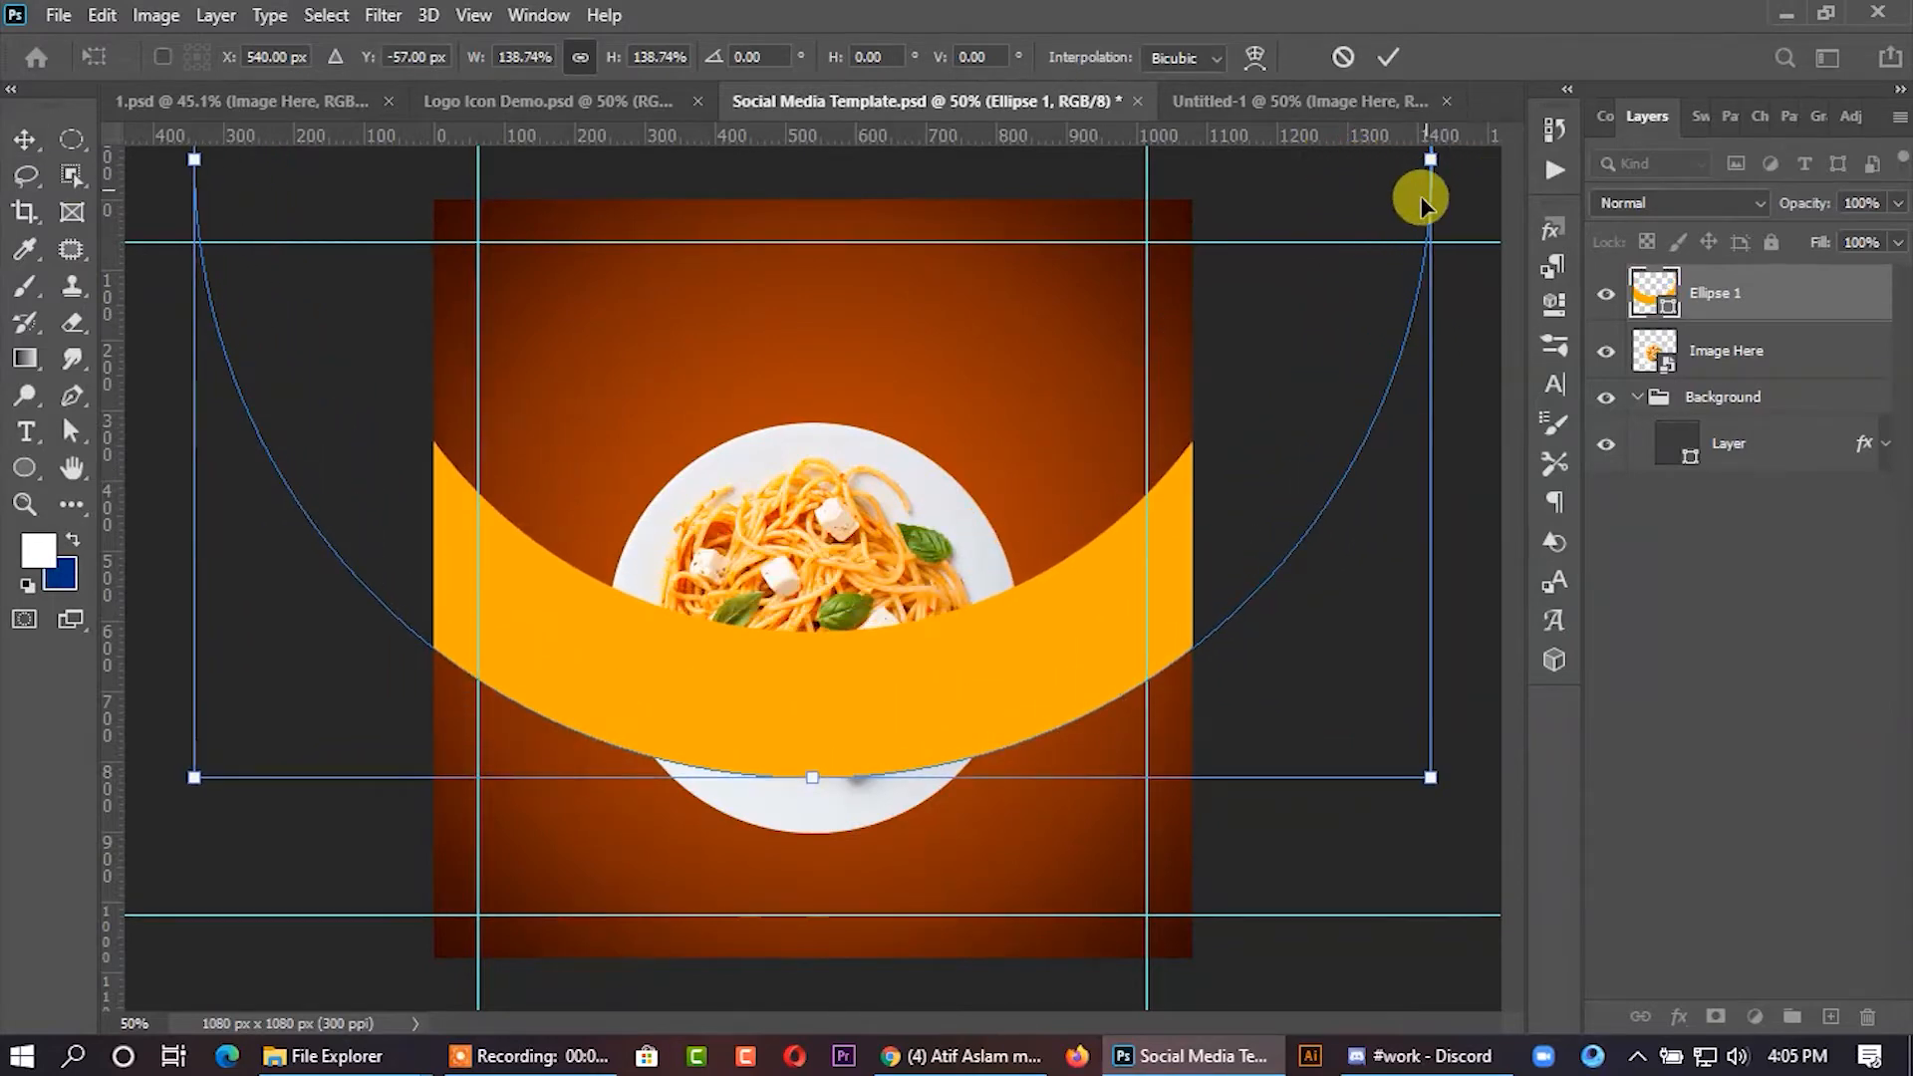
click(1391, 57)
- Place the orange ring behind the pasta plate and shrink it to about 96%, centred at X 540 px, Y -25 px
drag(1695, 289, 1700, 384)
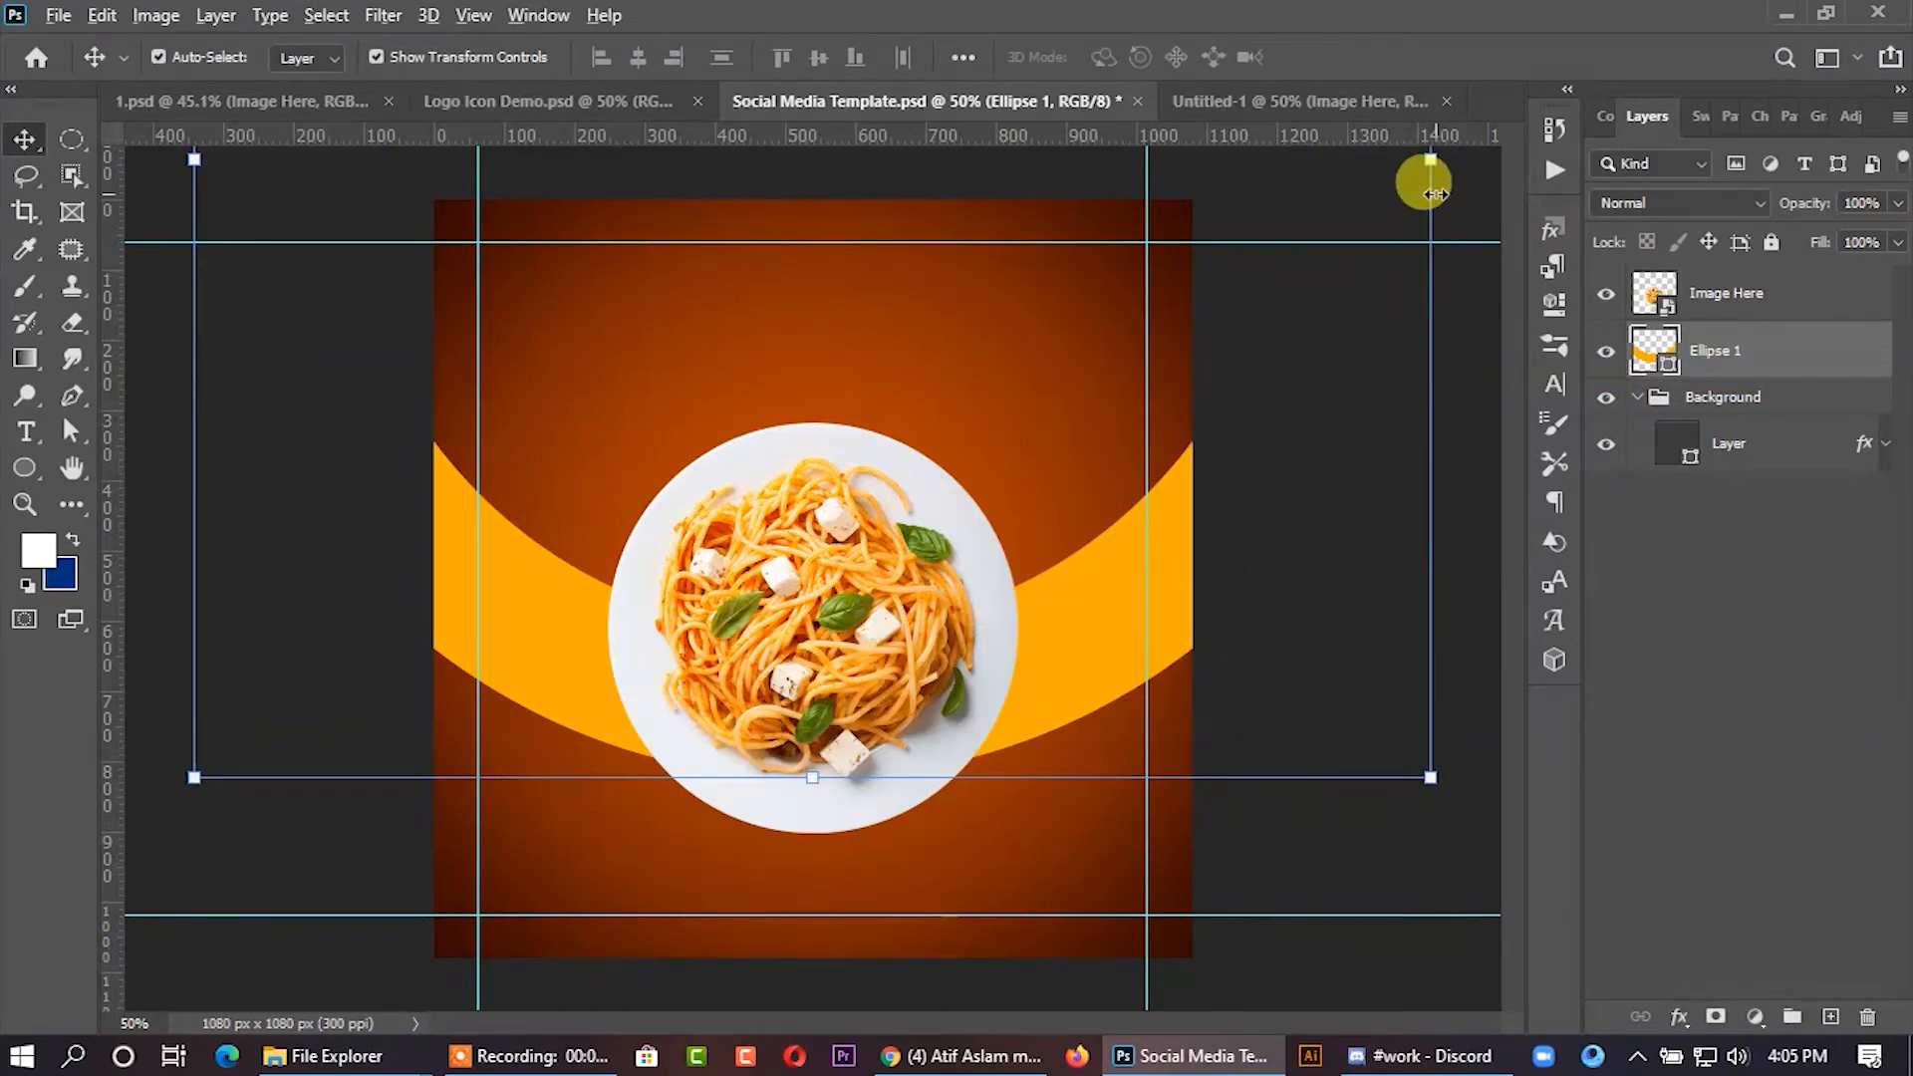
drag(1433, 193, 1411, 211)
drag(1221, 543, 1222, 568)
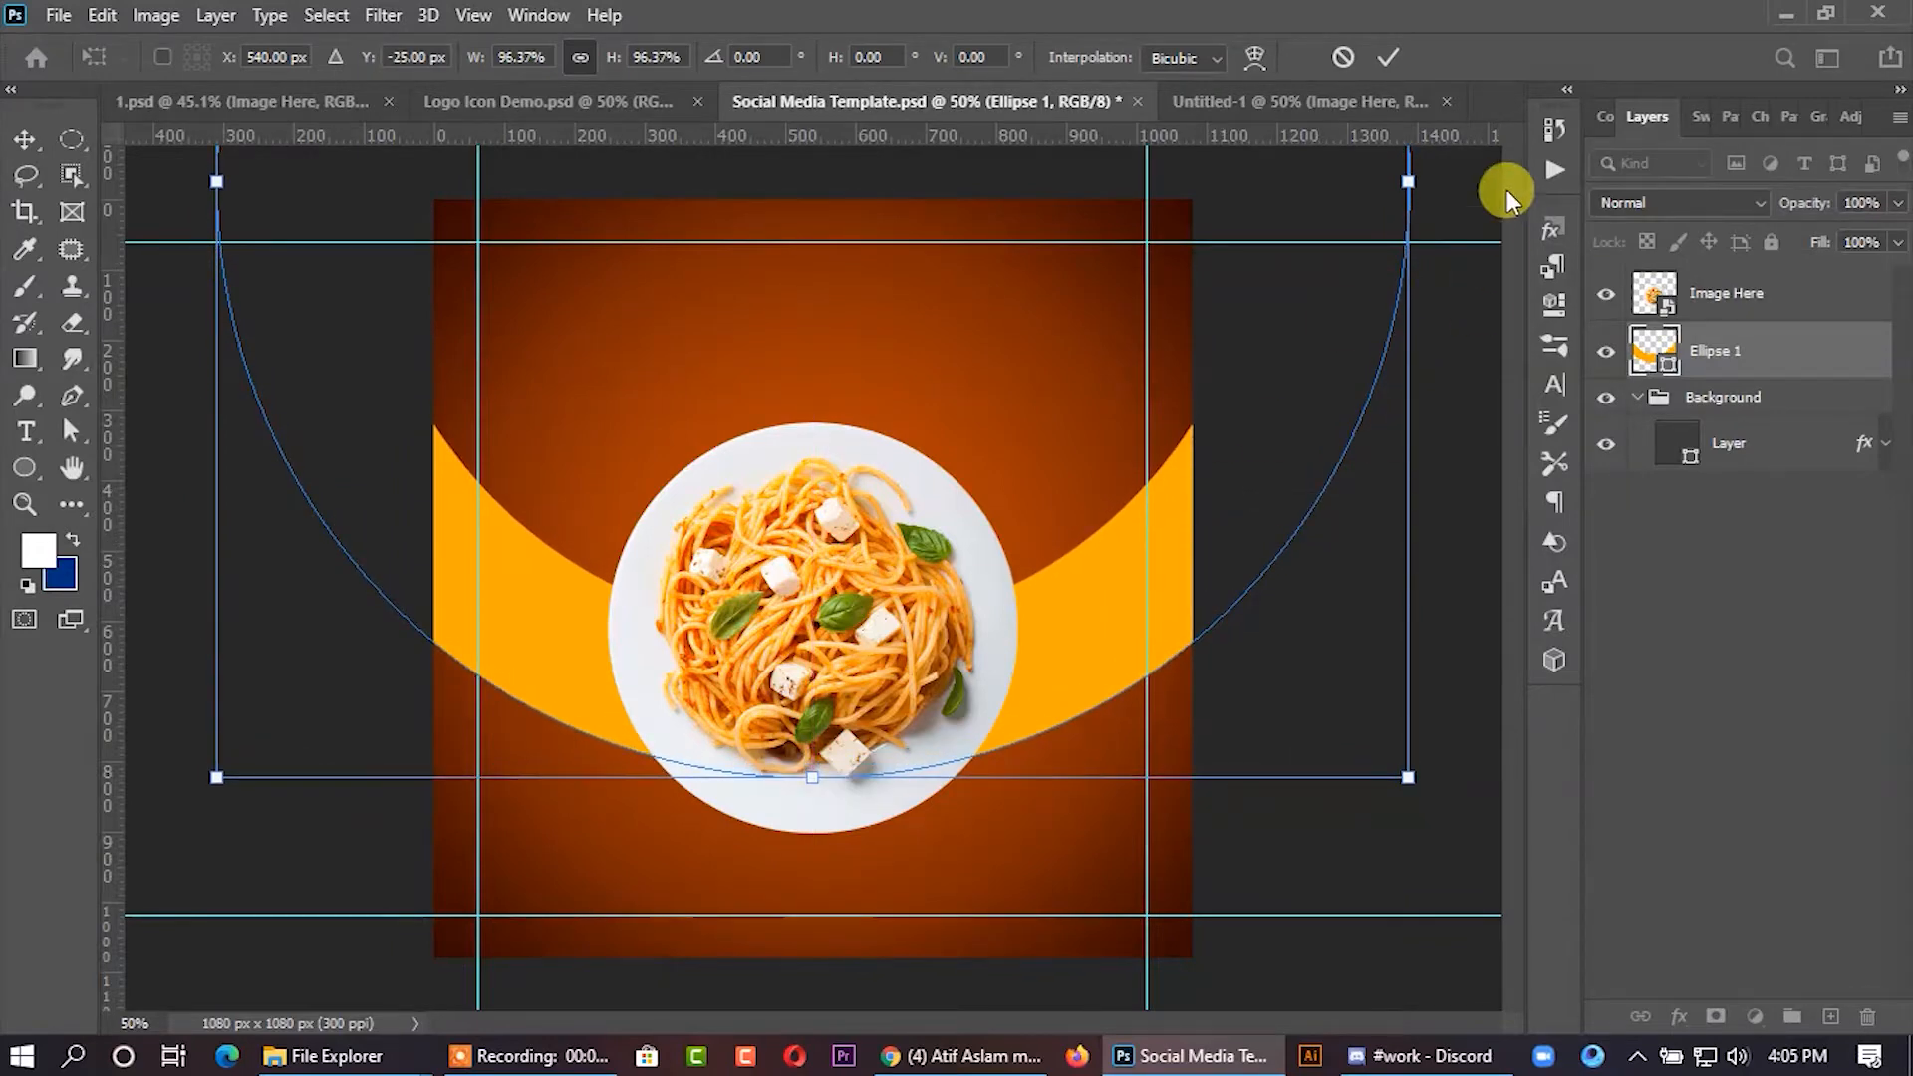
click(1388, 57)
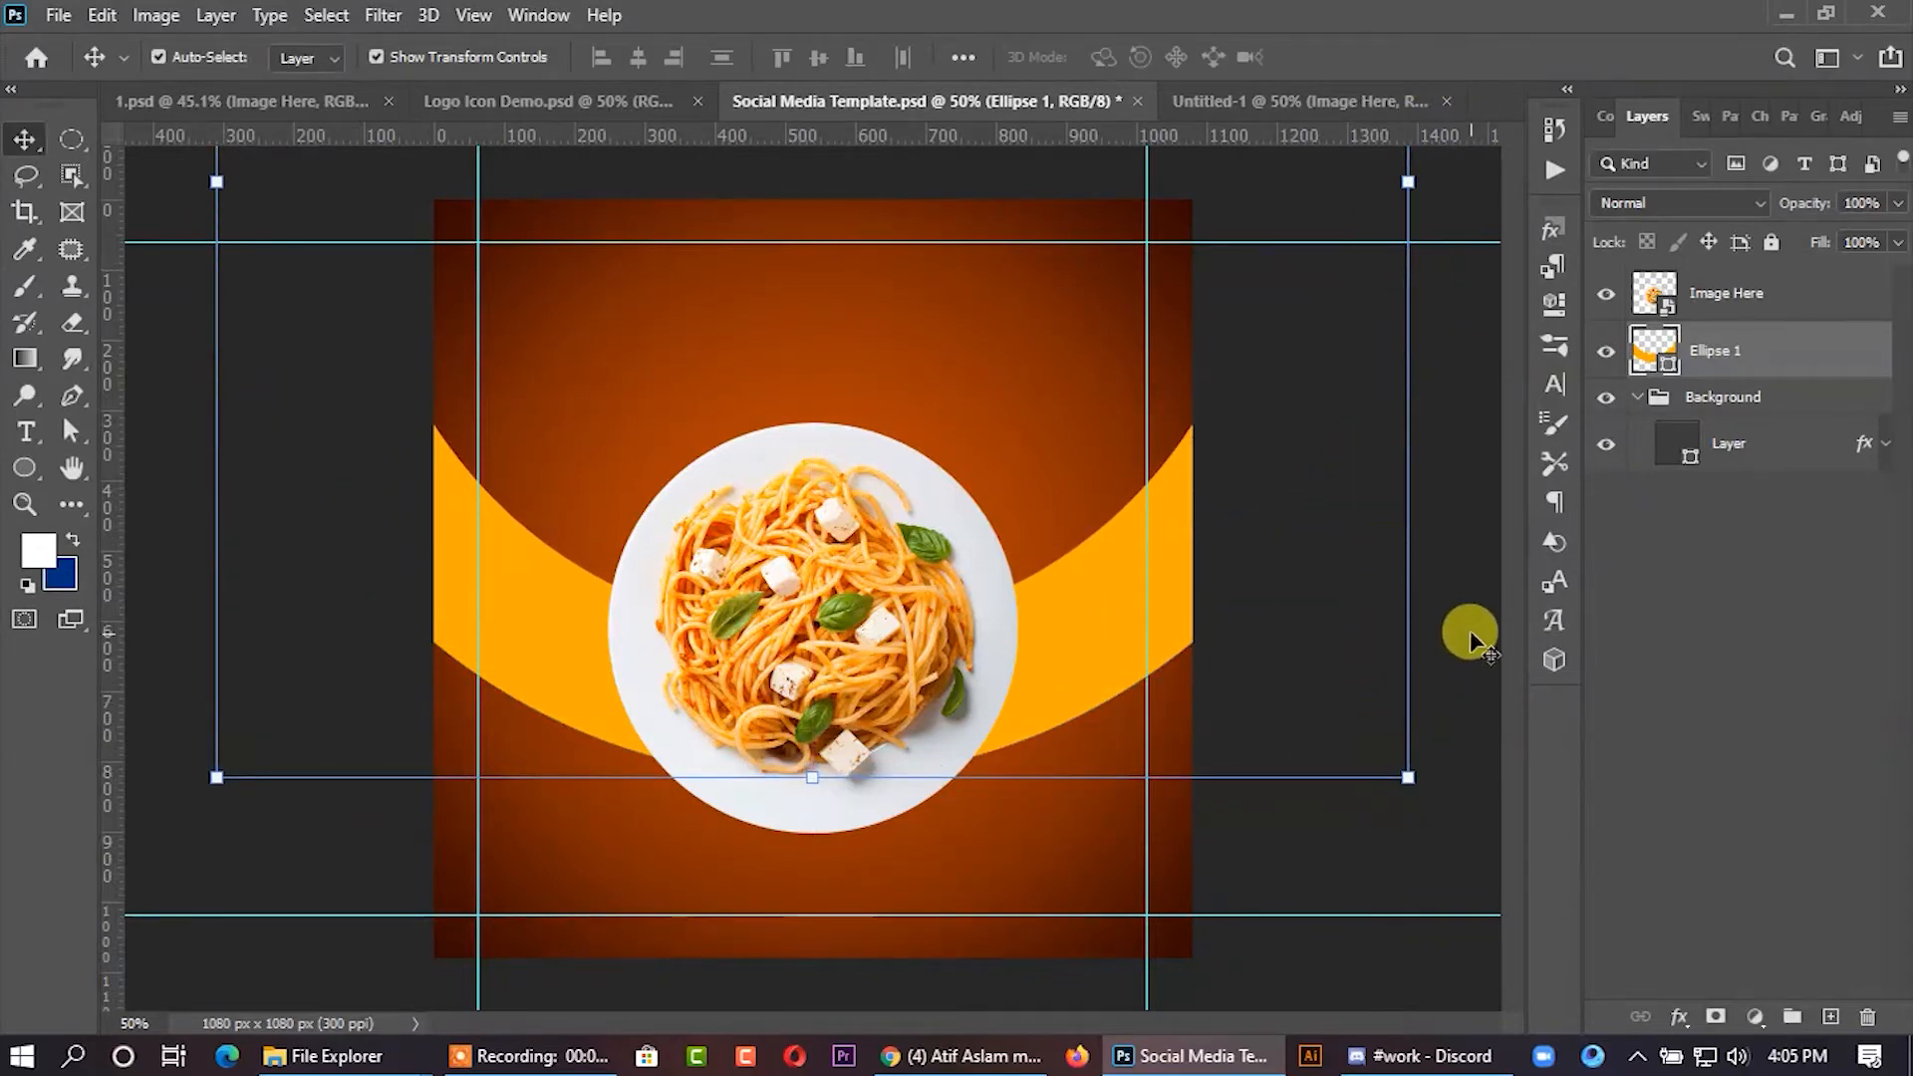
- Move the pasta plate slightly down on the canvas, keeping it horizontally centred
mouse_move(844, 698)
mouse_down()
mouse_move(833, 578)
mouse_move(845, 720)
mouse_up()
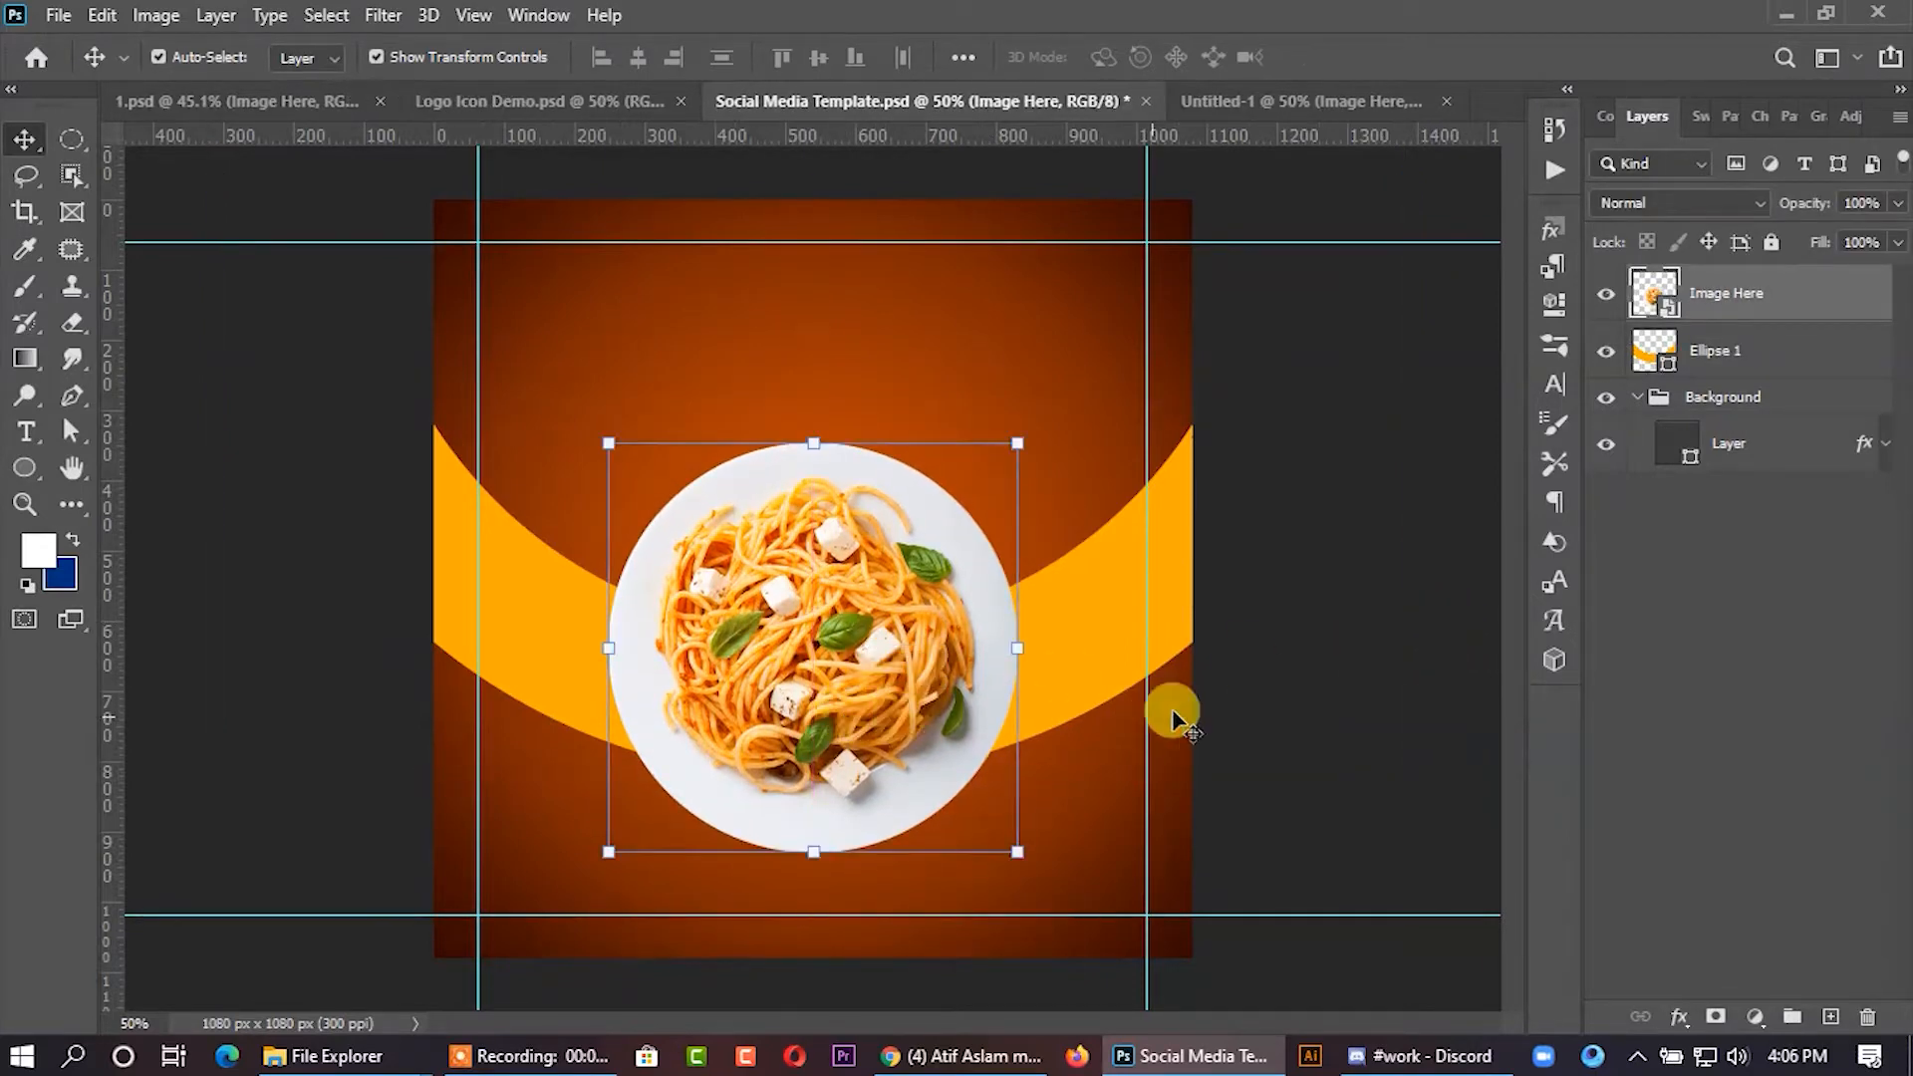
click(1249, 700)
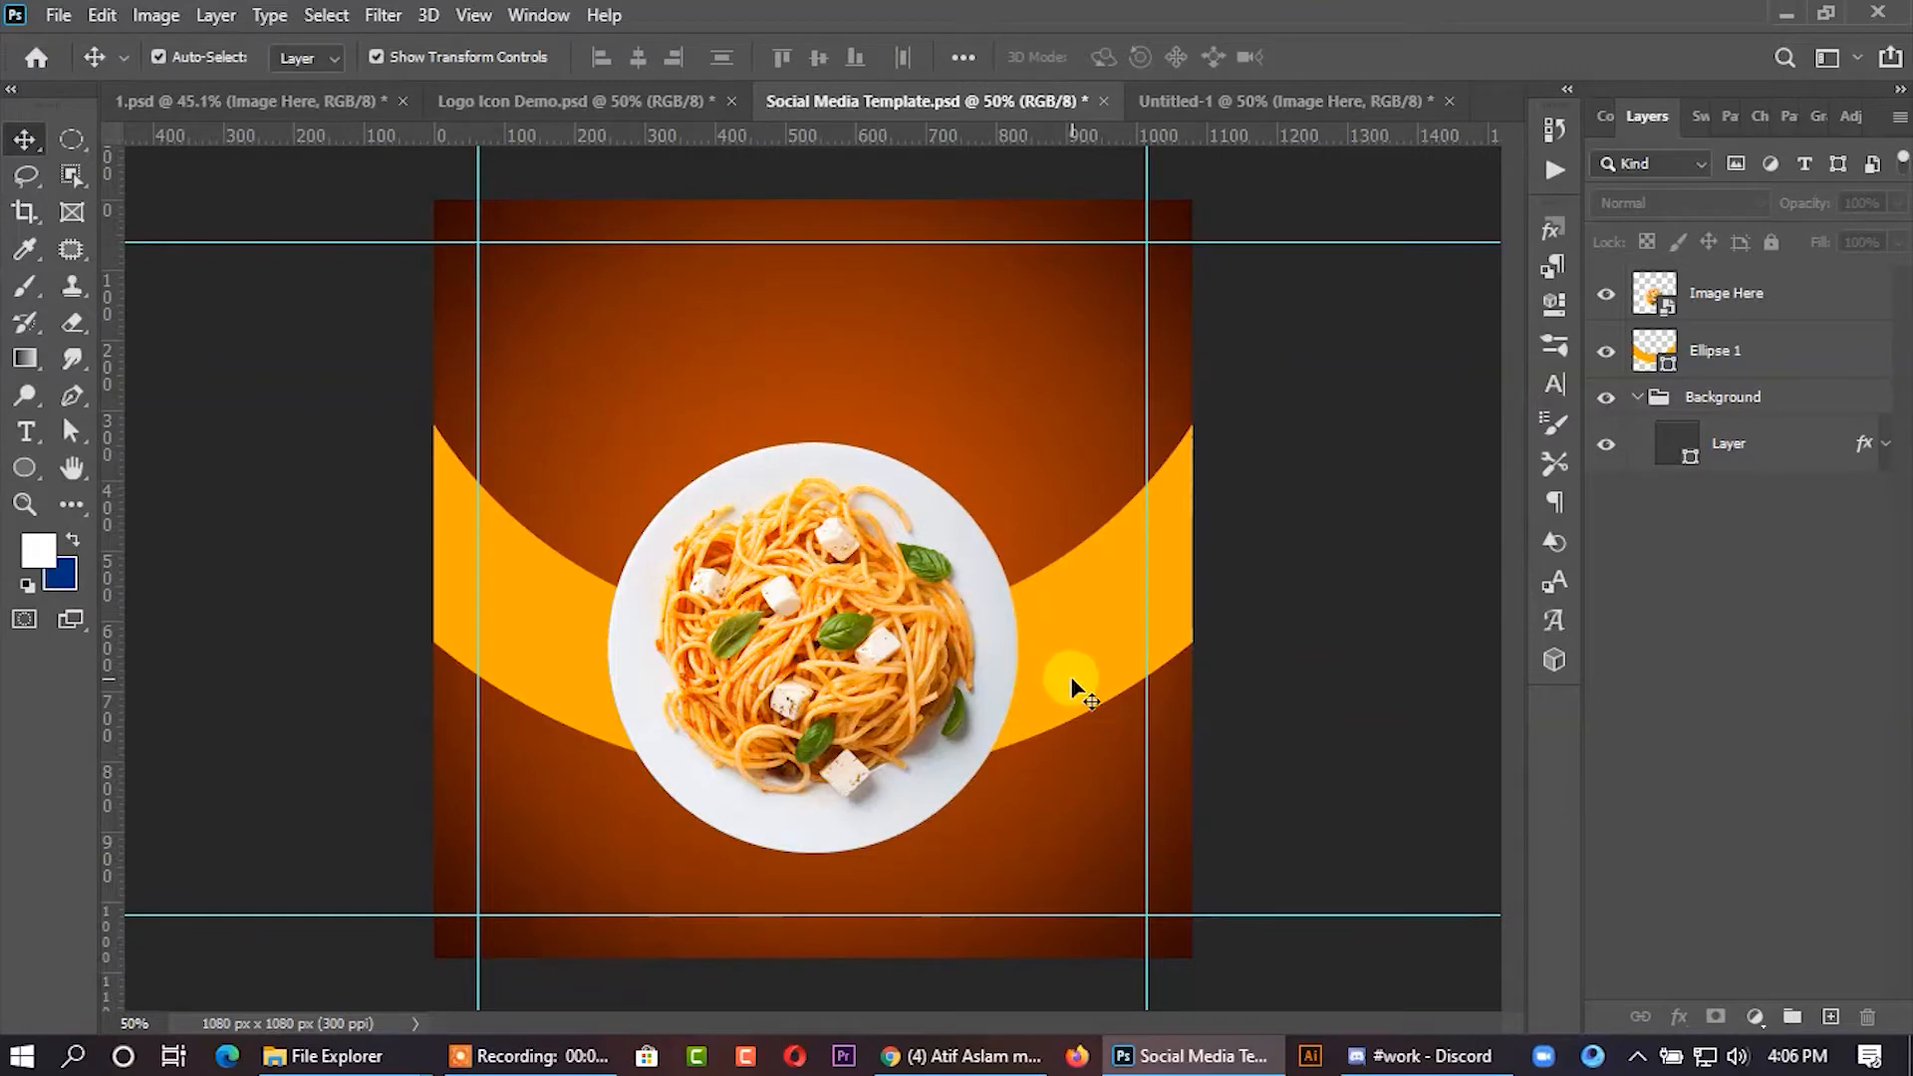
- Duplicate the orange ring slightly higher and place the copy beneath the original ring in the layer order
drag(1073, 678, 1076, 659)
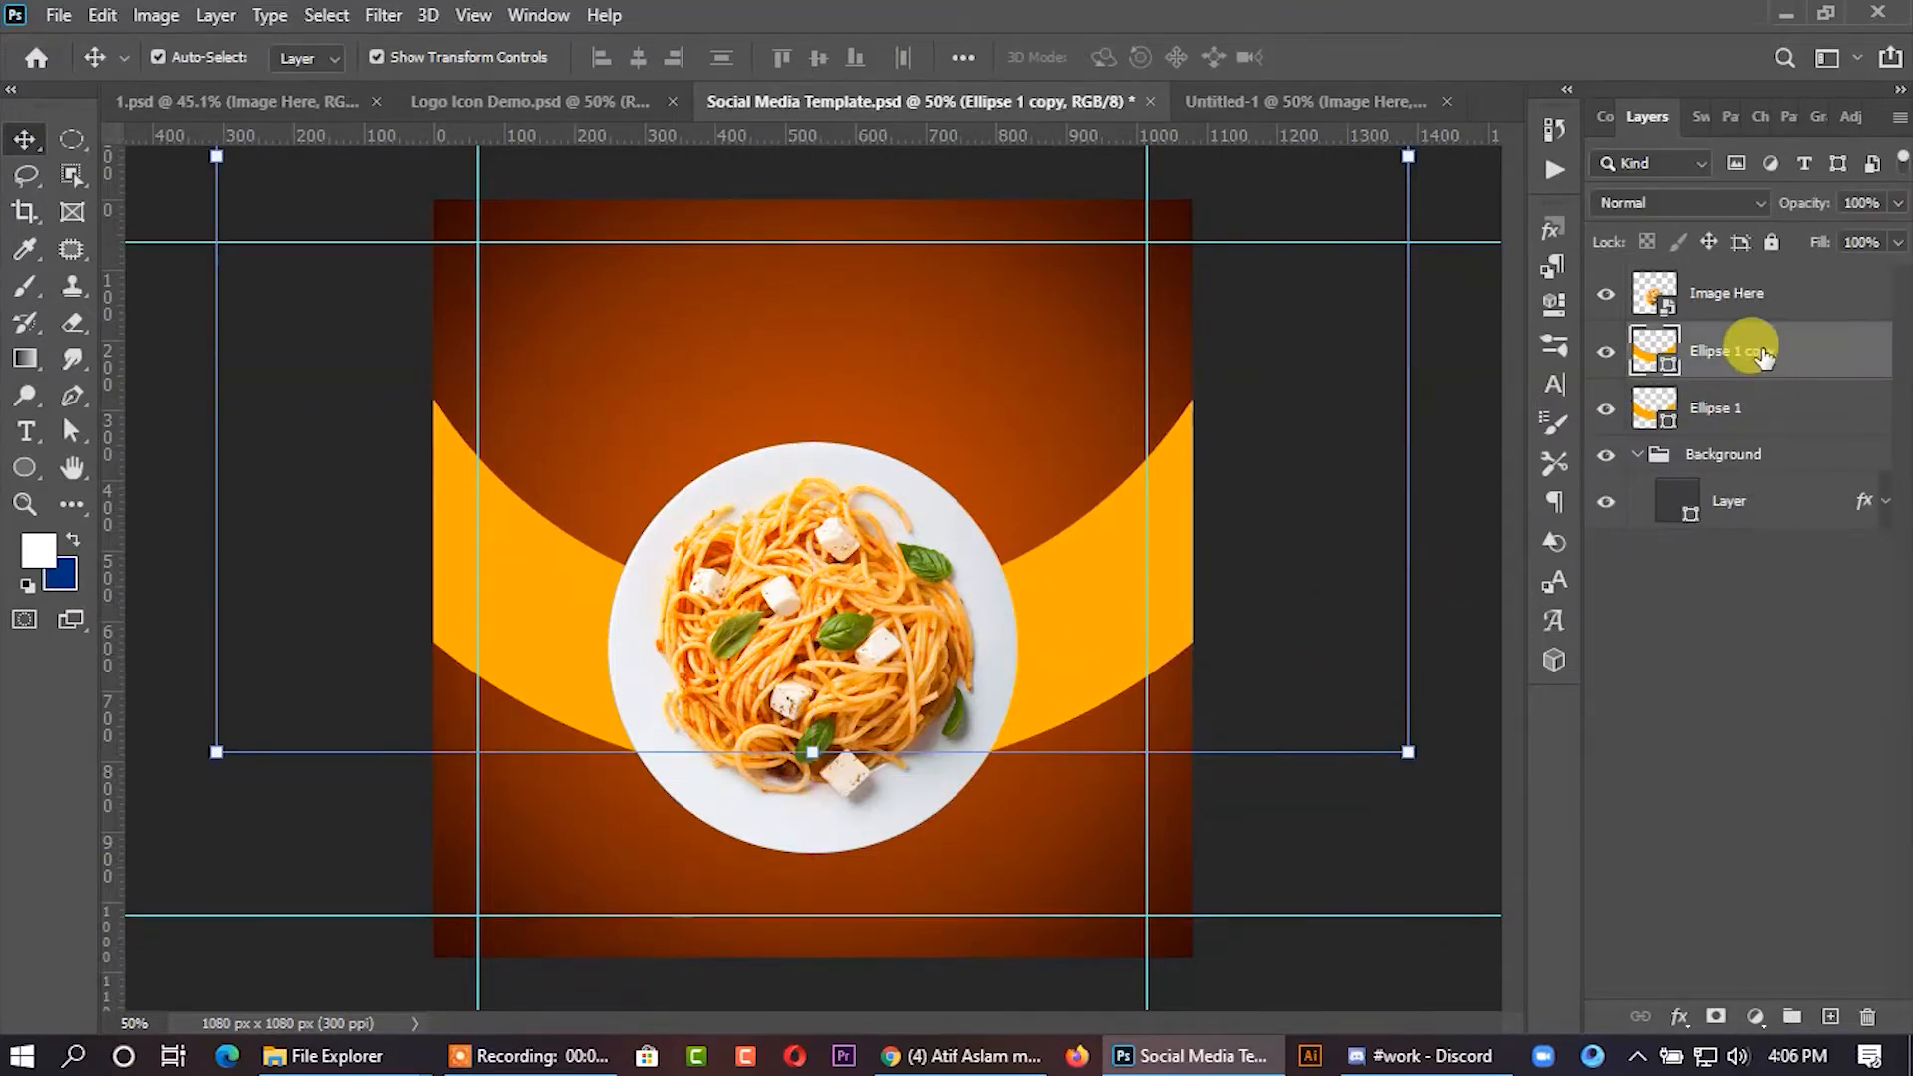
drag(1743, 381, 1666, 428)
- Sample green from a basil leaf and adjust it to 73b600 as the solid colour for the ring copy
double_click(1660, 420)
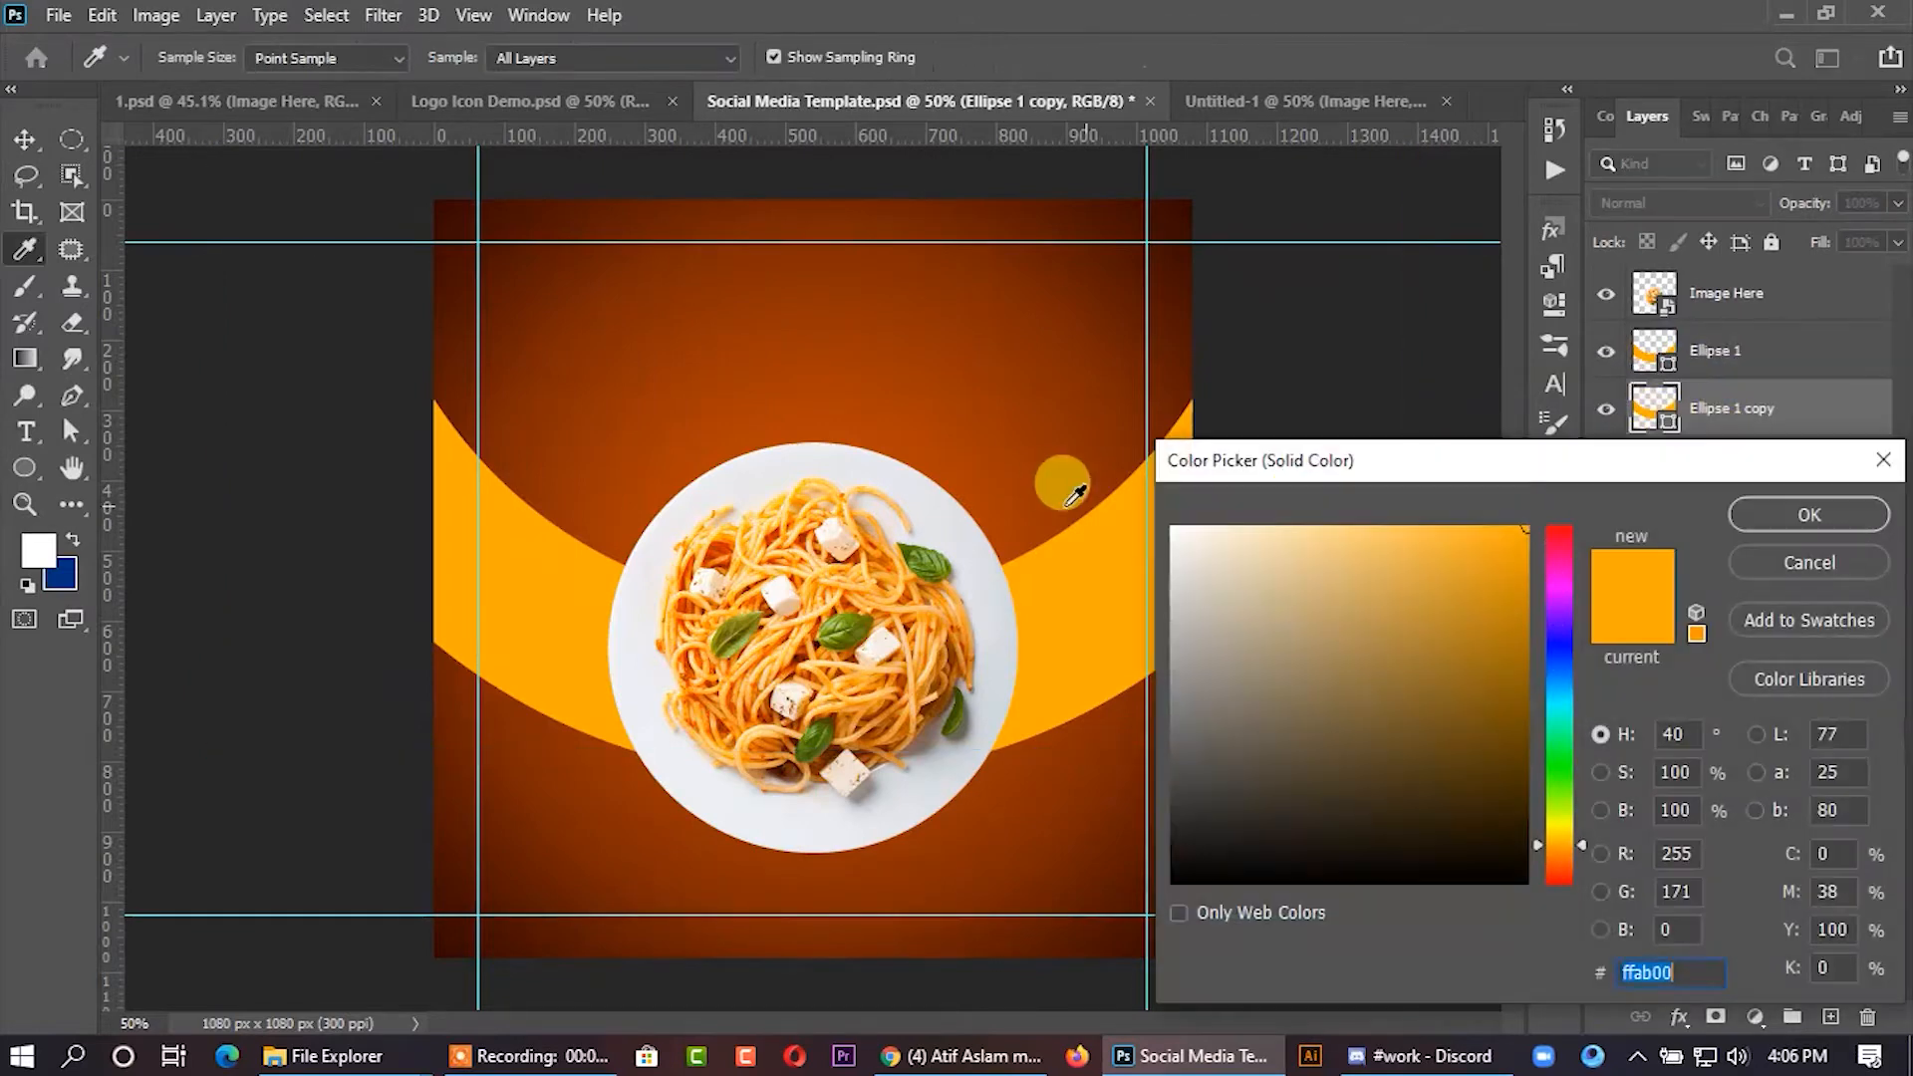
click(947, 556)
mouse_move(1474, 709)
mouse_down()
mouse_move(1516, 624)
mouse_move(1544, 630)
mouse_up()
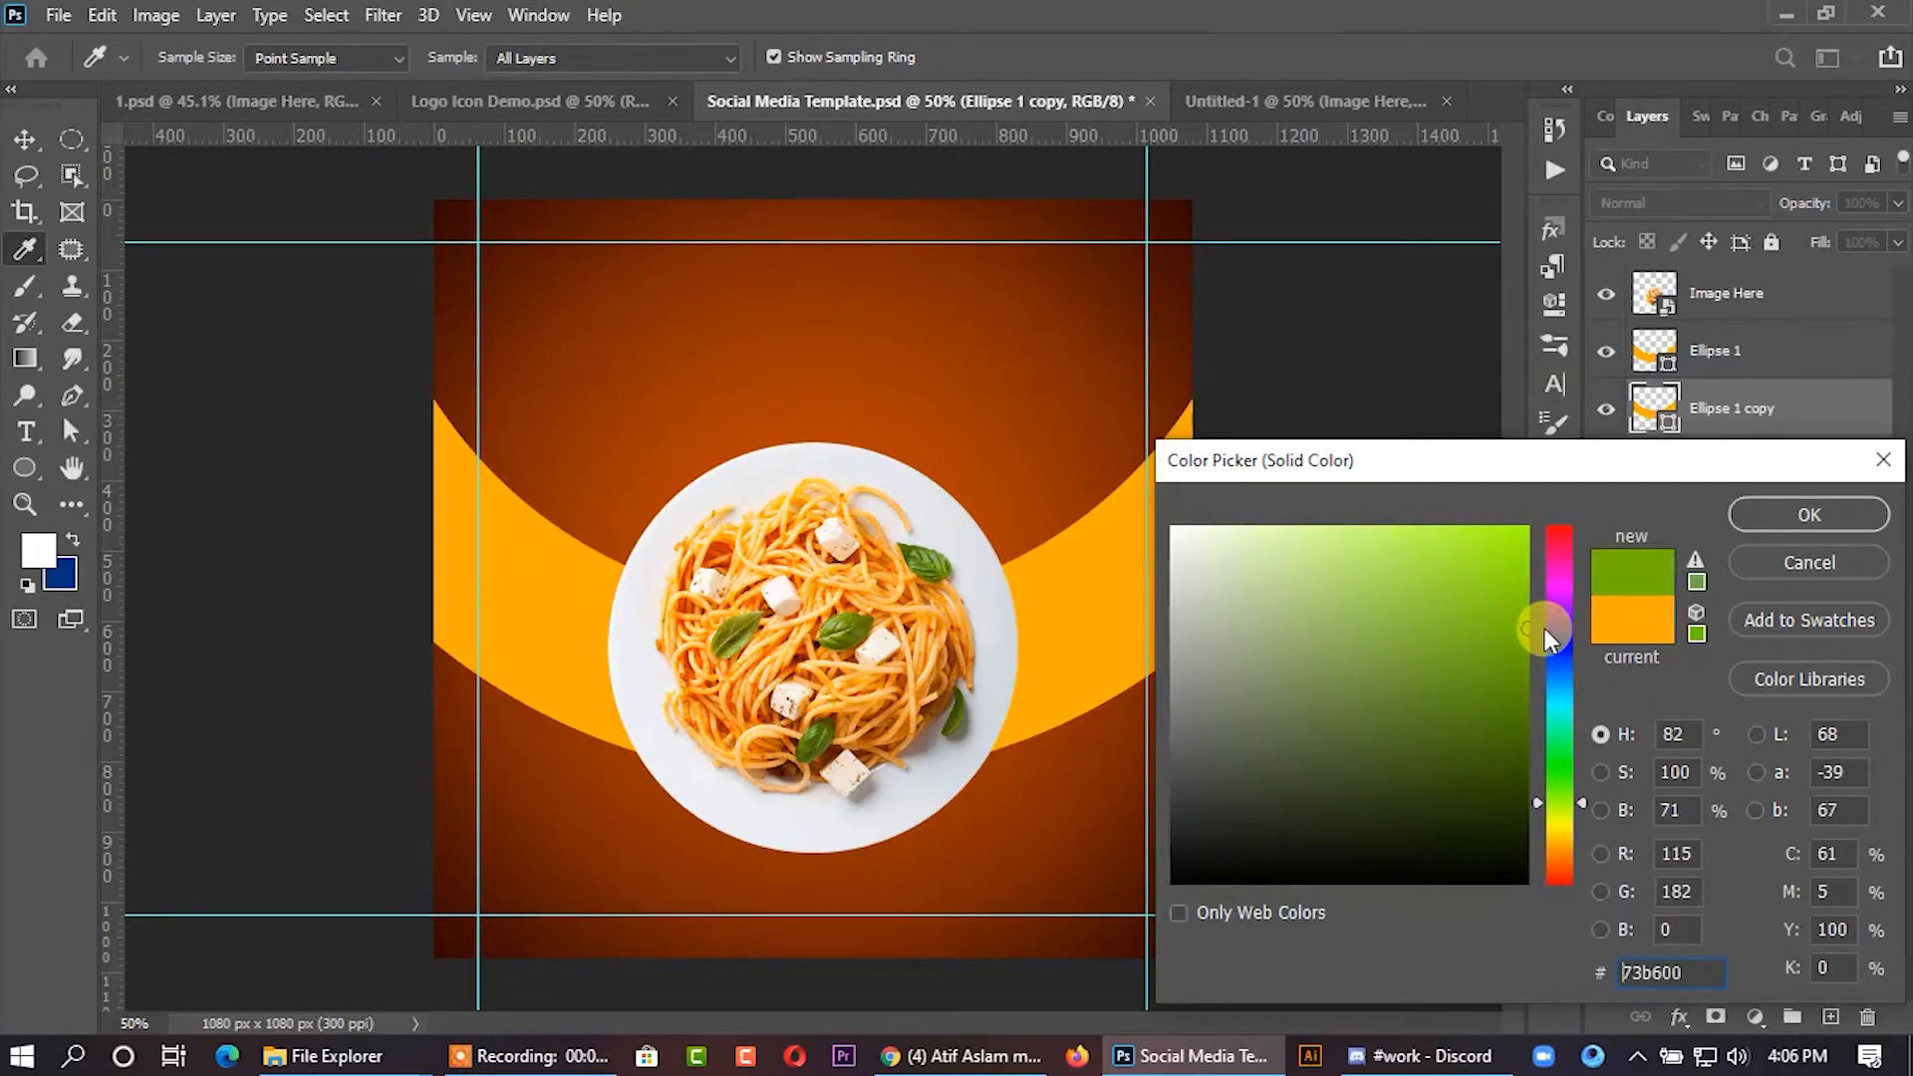
click(1843, 519)
click(835, 585)
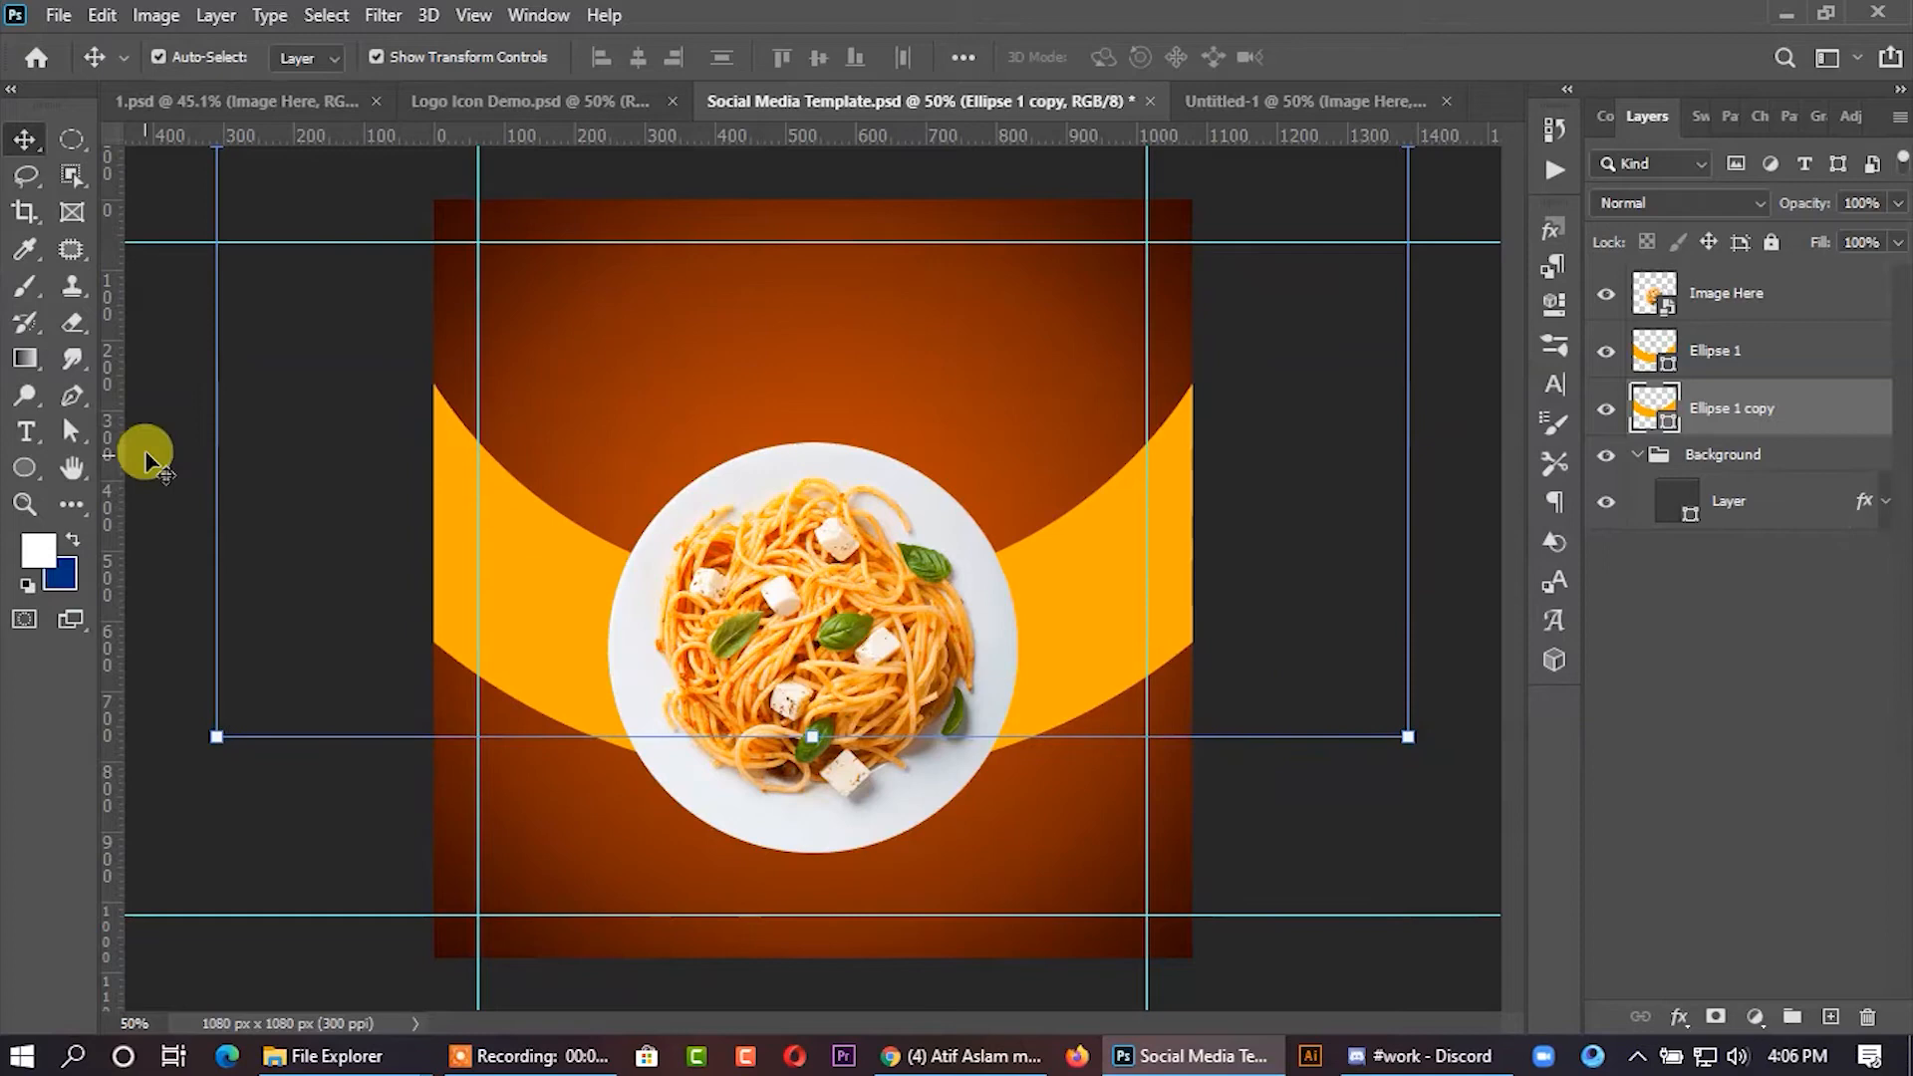
- Set the ring copy's stroke to the recently used green and lower it to leave a thin green edge above the orange band
click(71, 431)
click(521, 57)
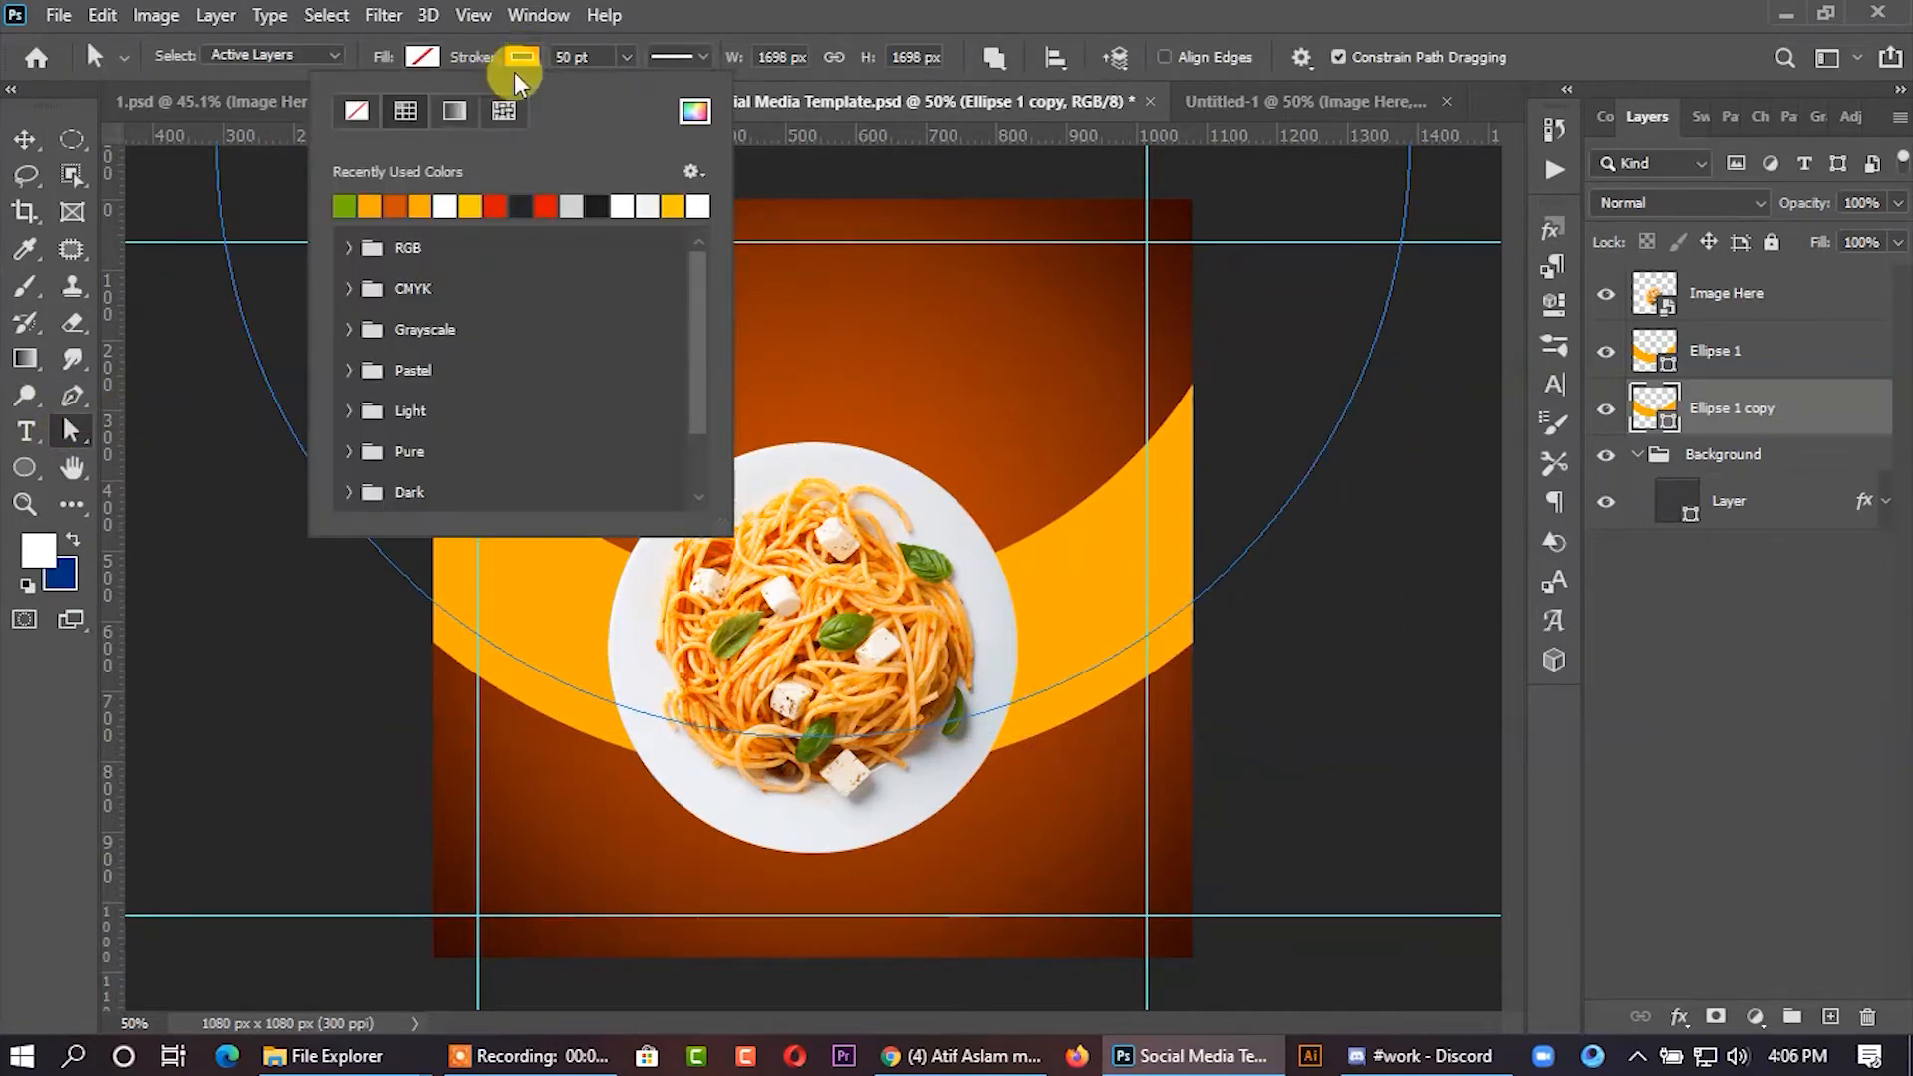
click(343, 207)
click(1285, 588)
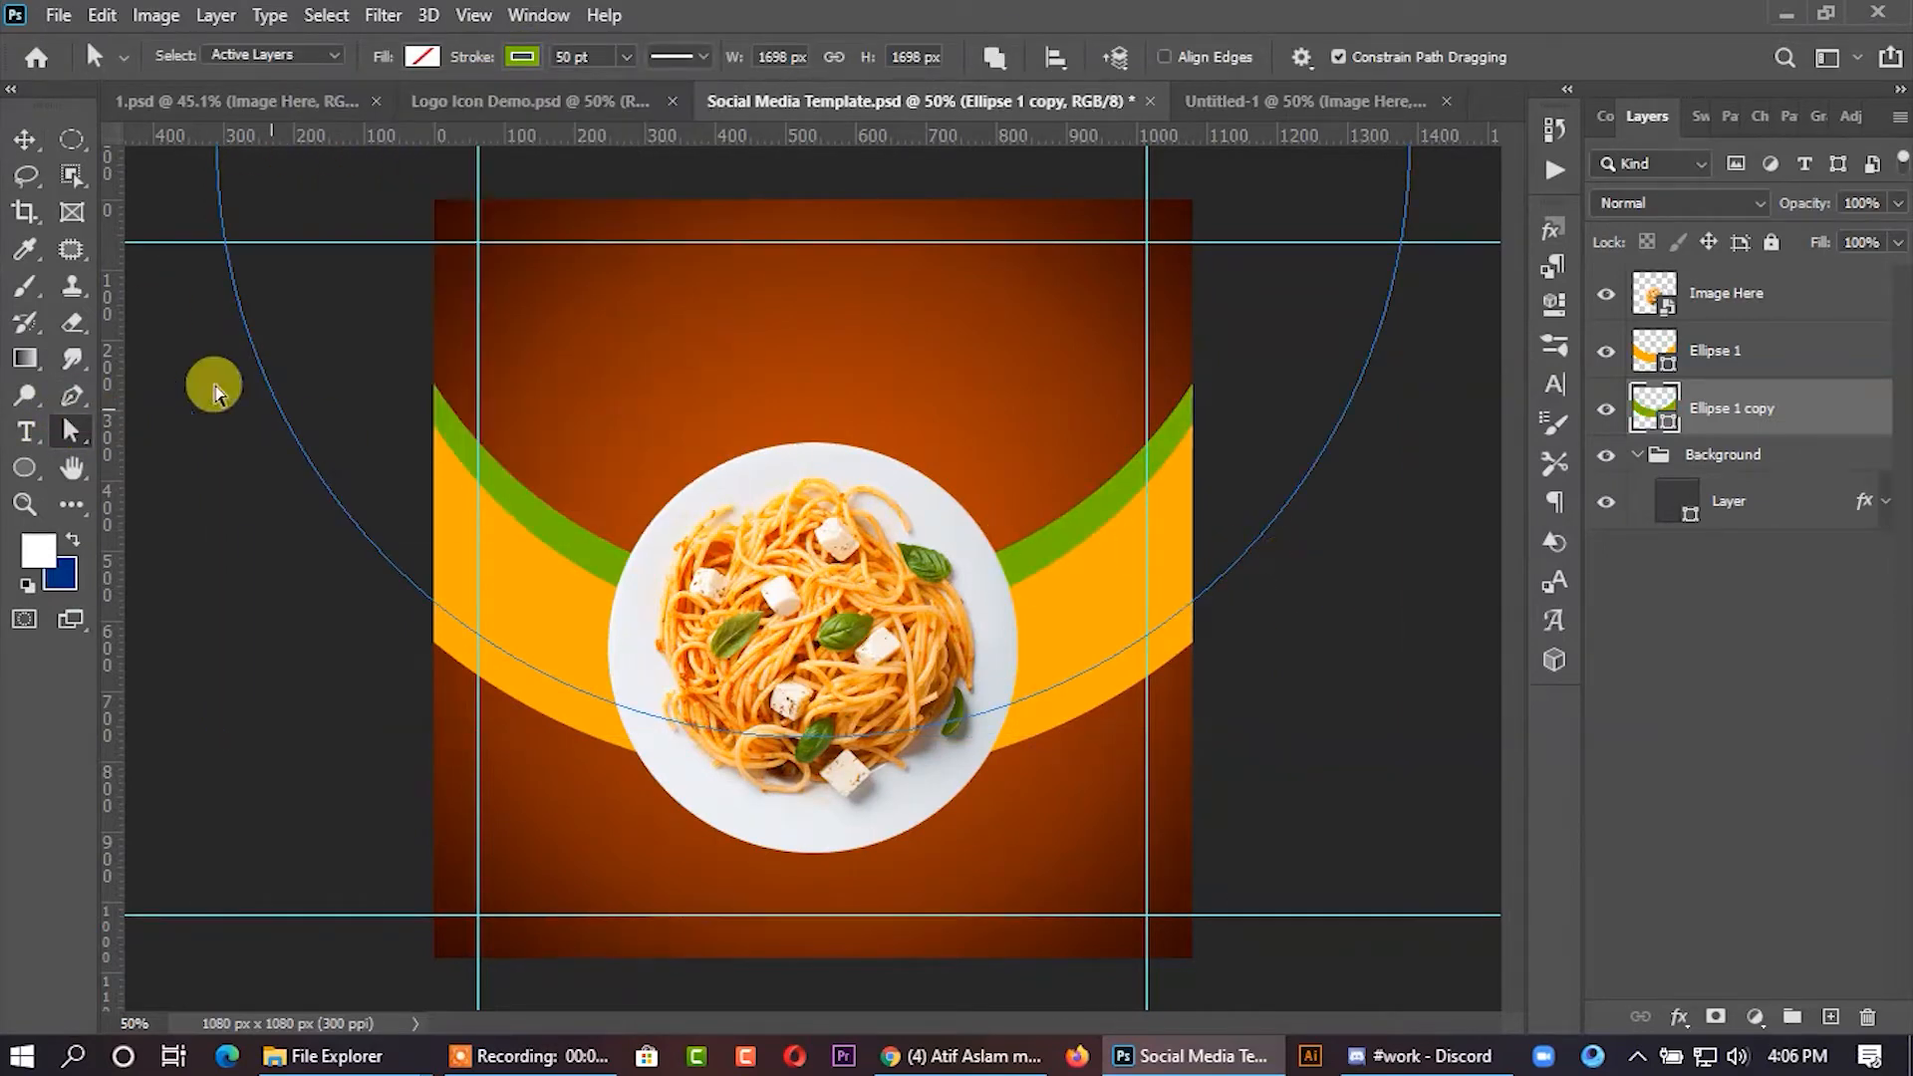
click(24, 138)
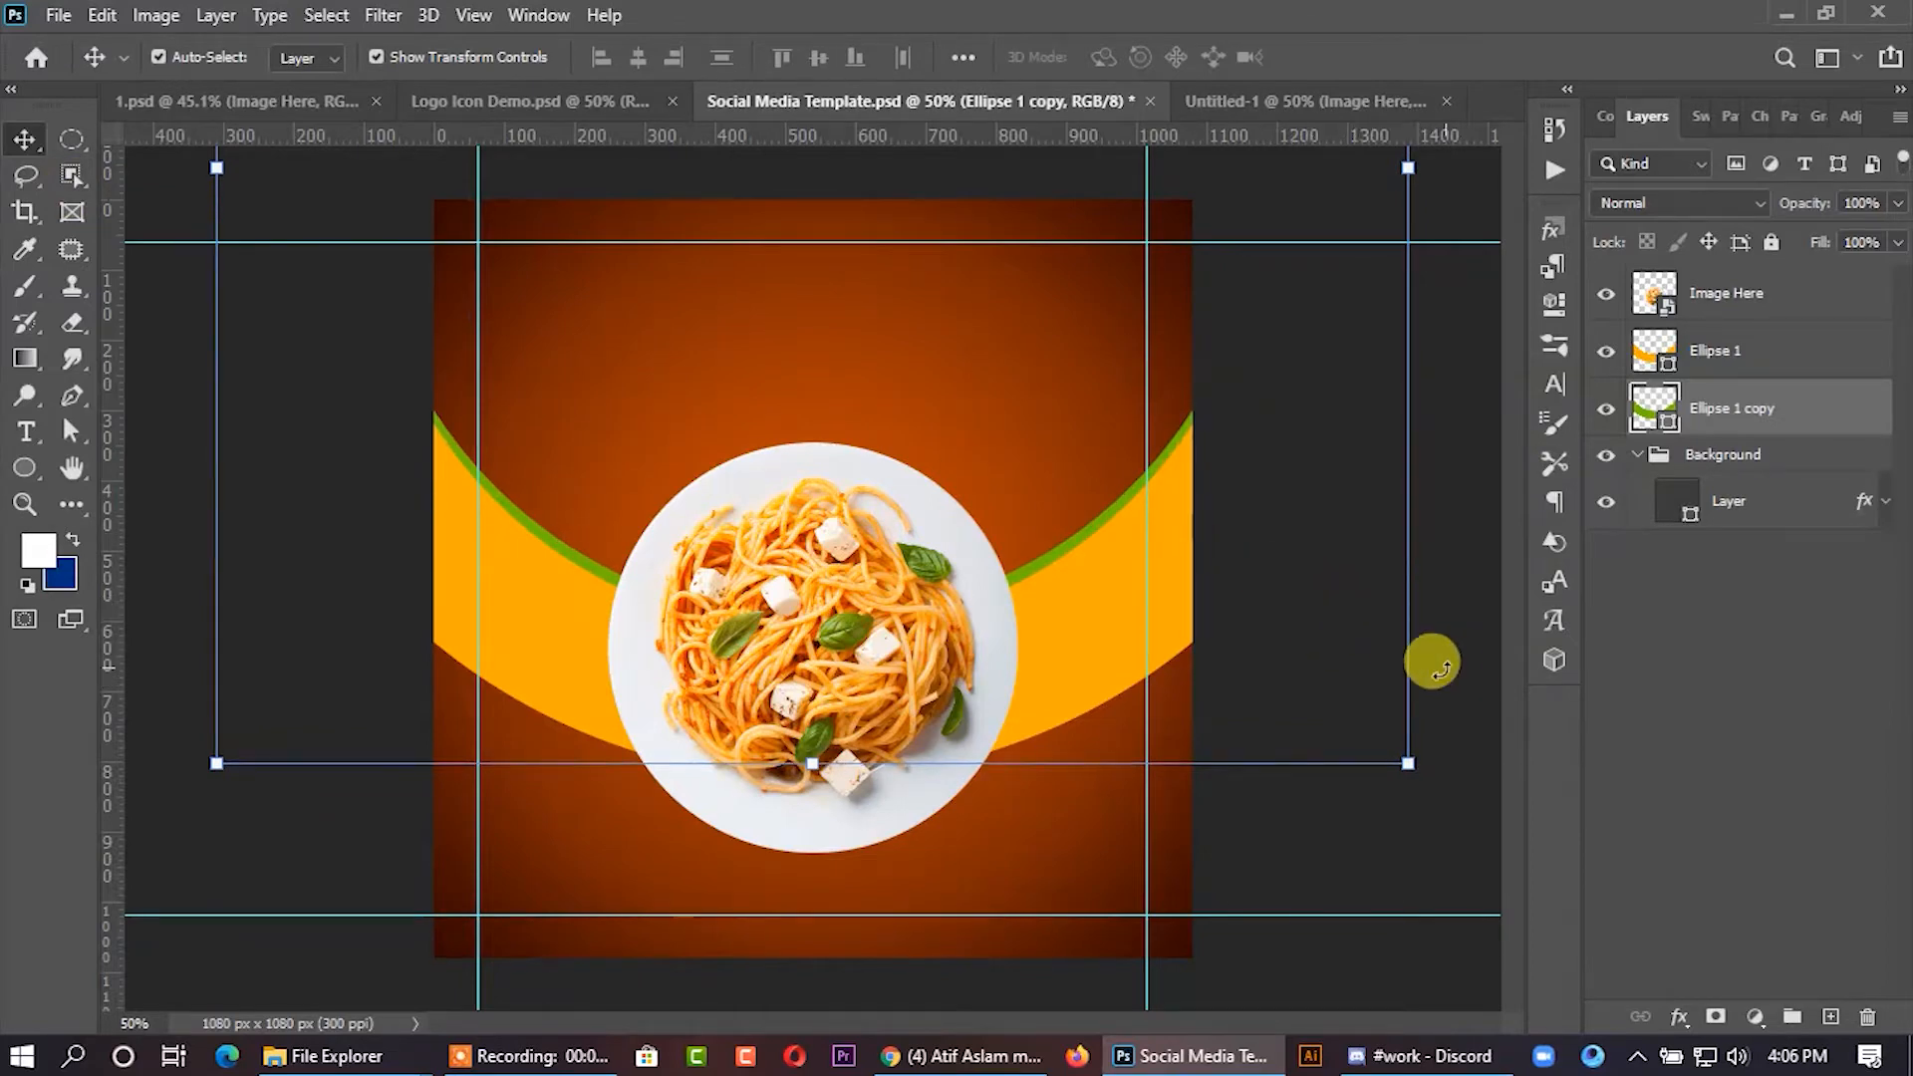
click(1463, 536)
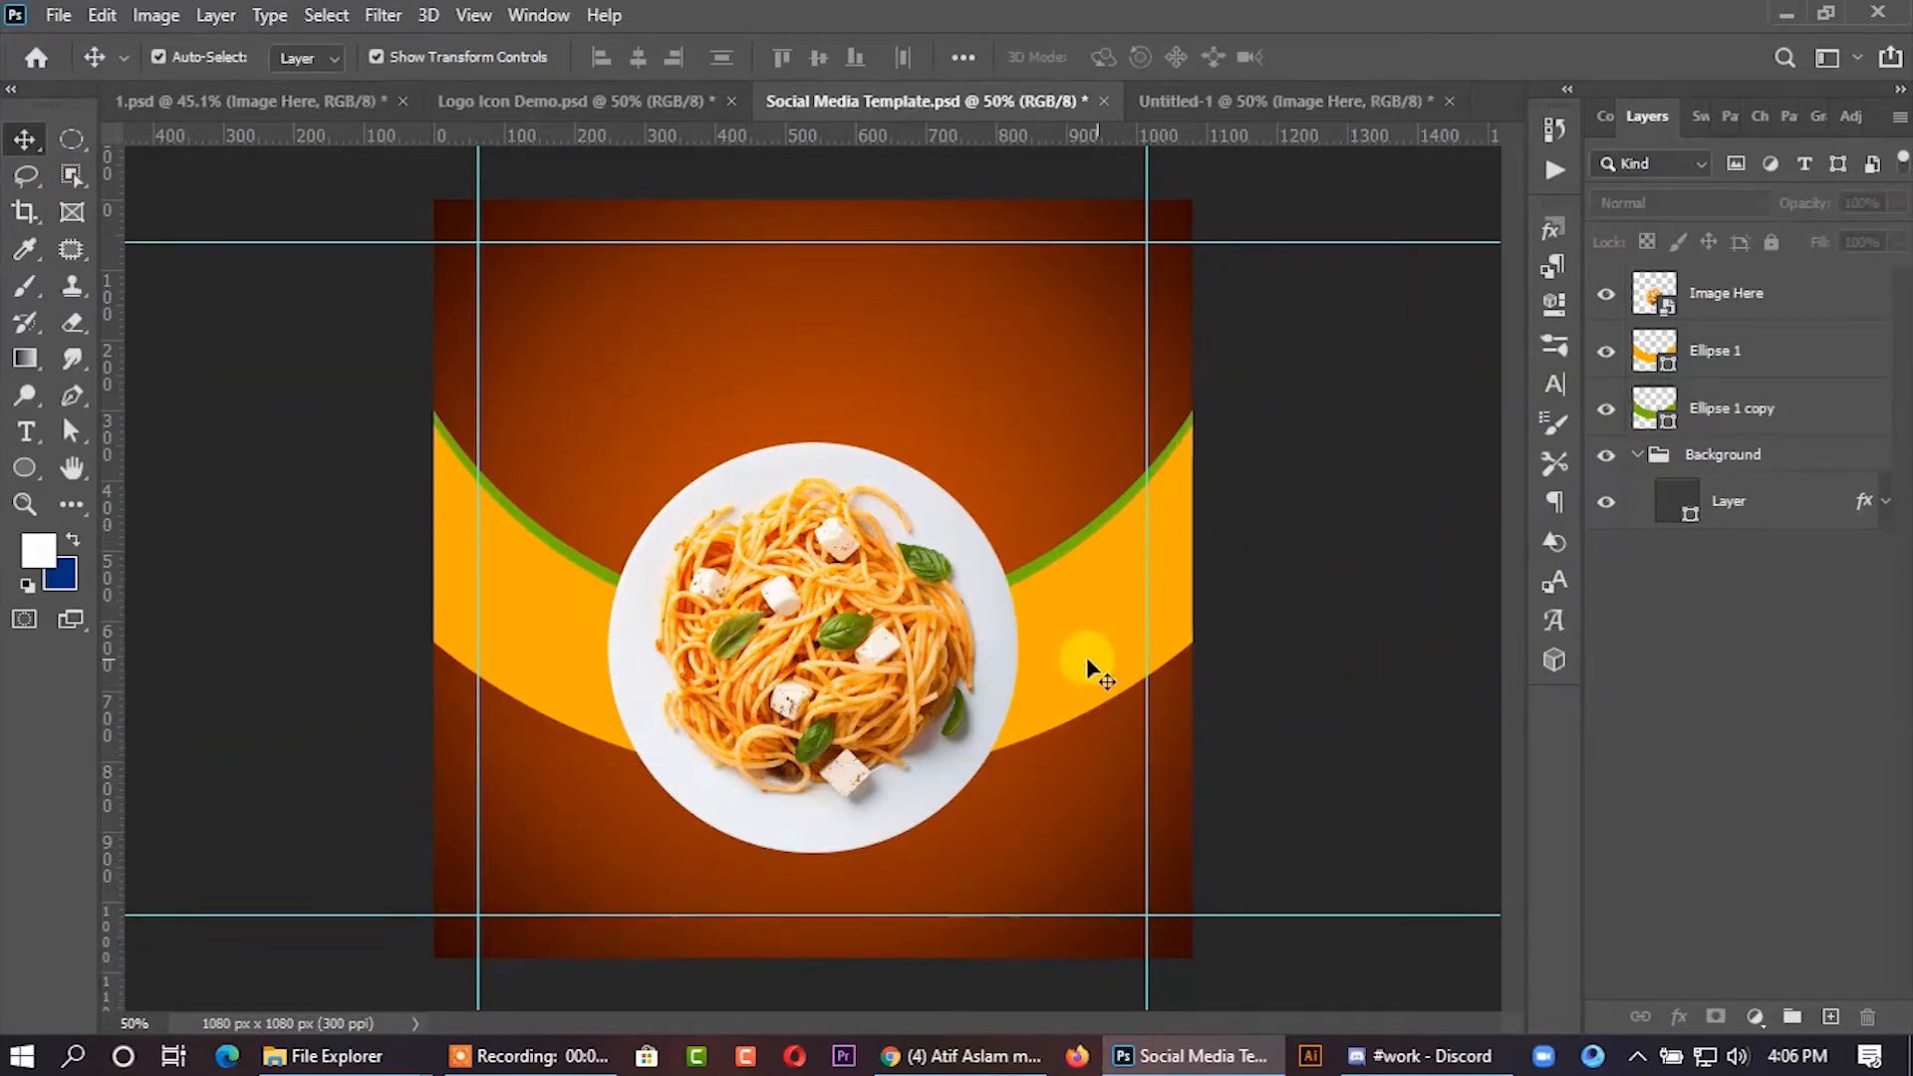
- Create a new layer above the plate and choose the recent 1100 px halftone dot brush
click(28, 289)
click(1832, 1016)
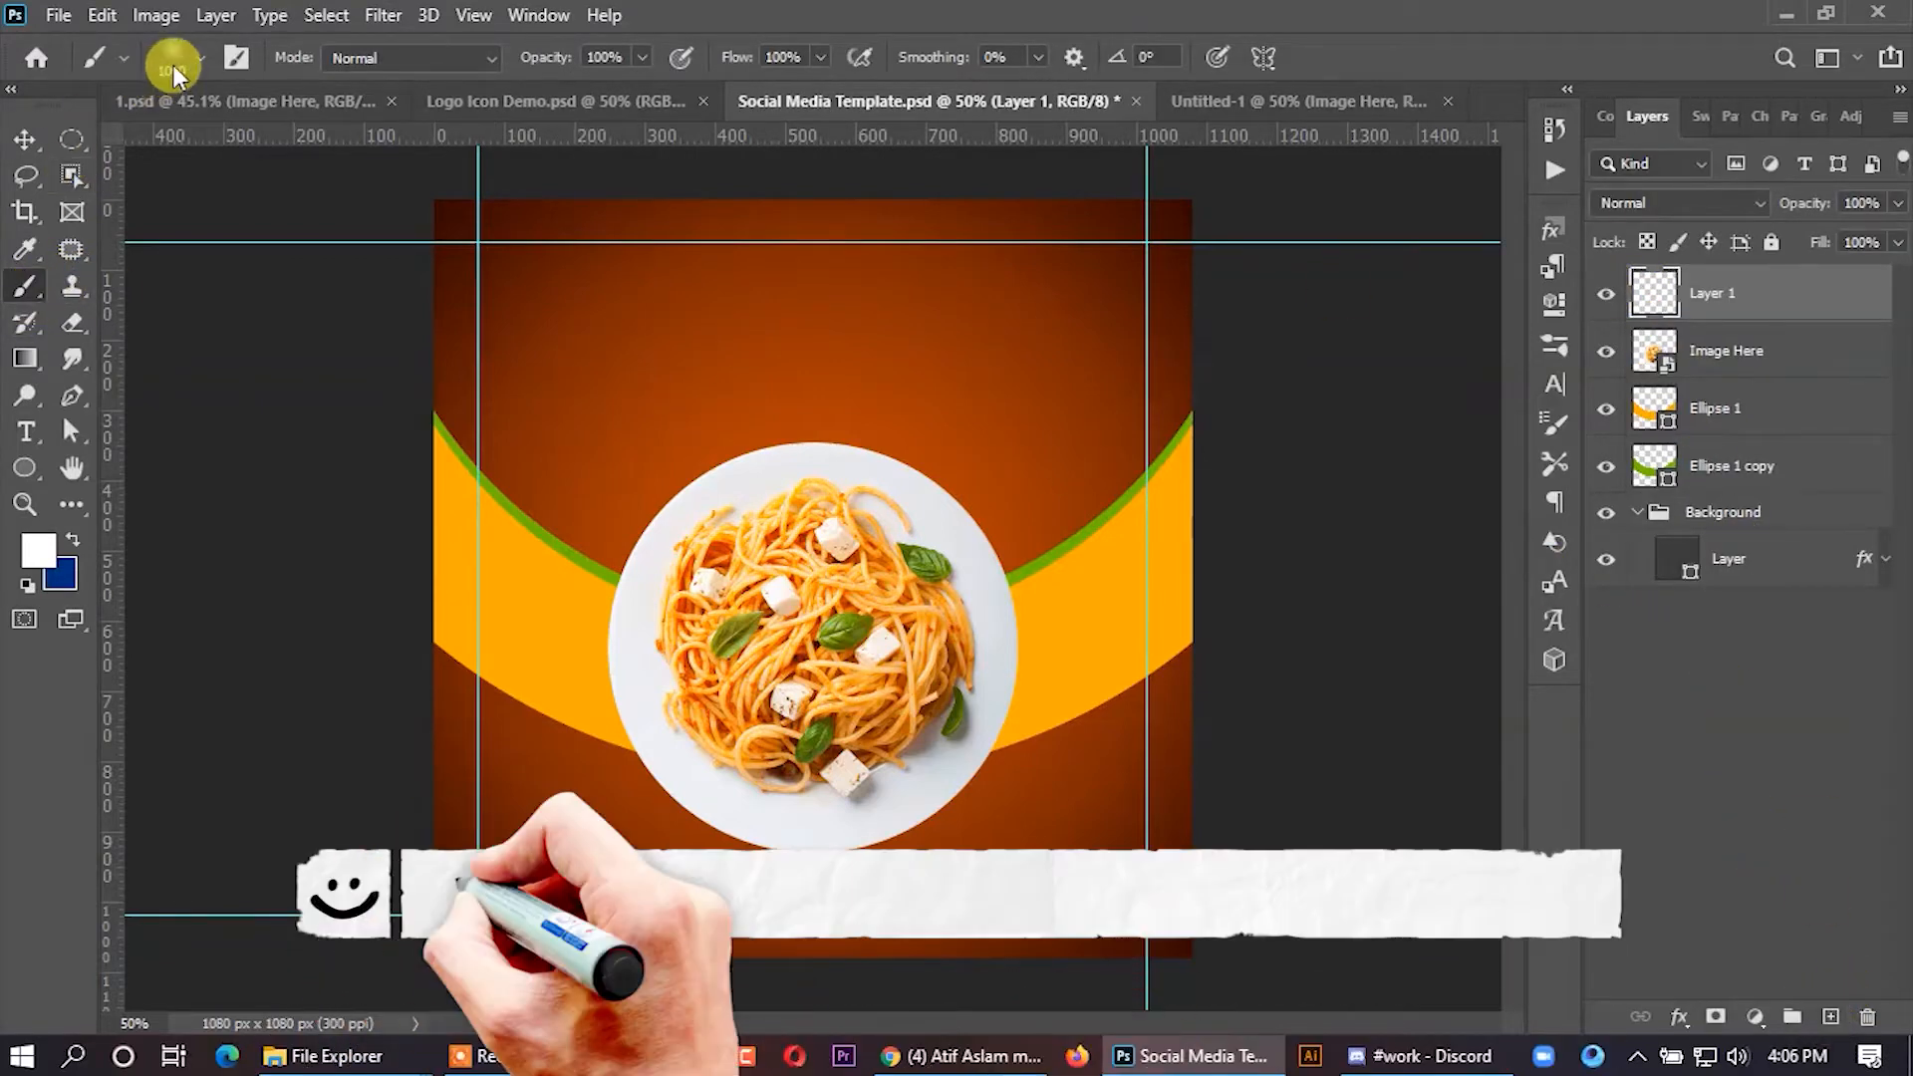
click(177, 61)
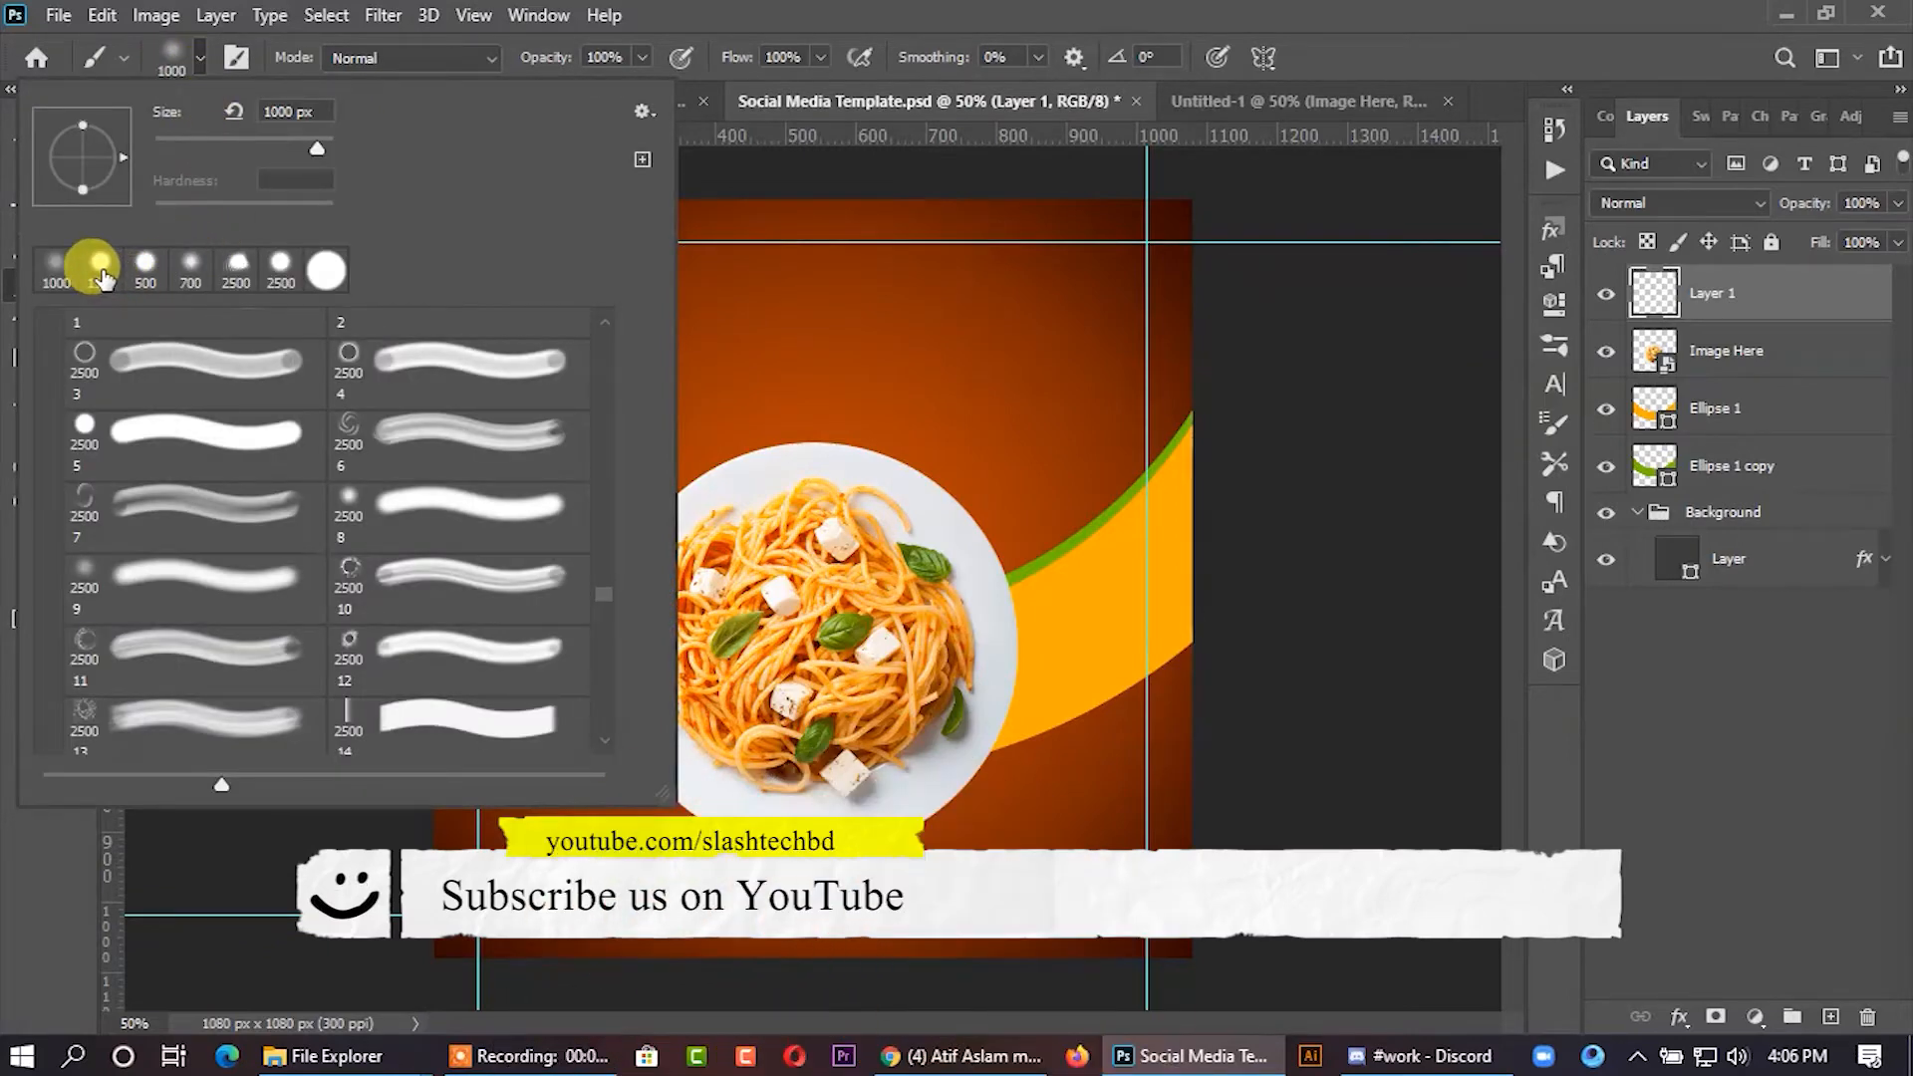
click(189, 269)
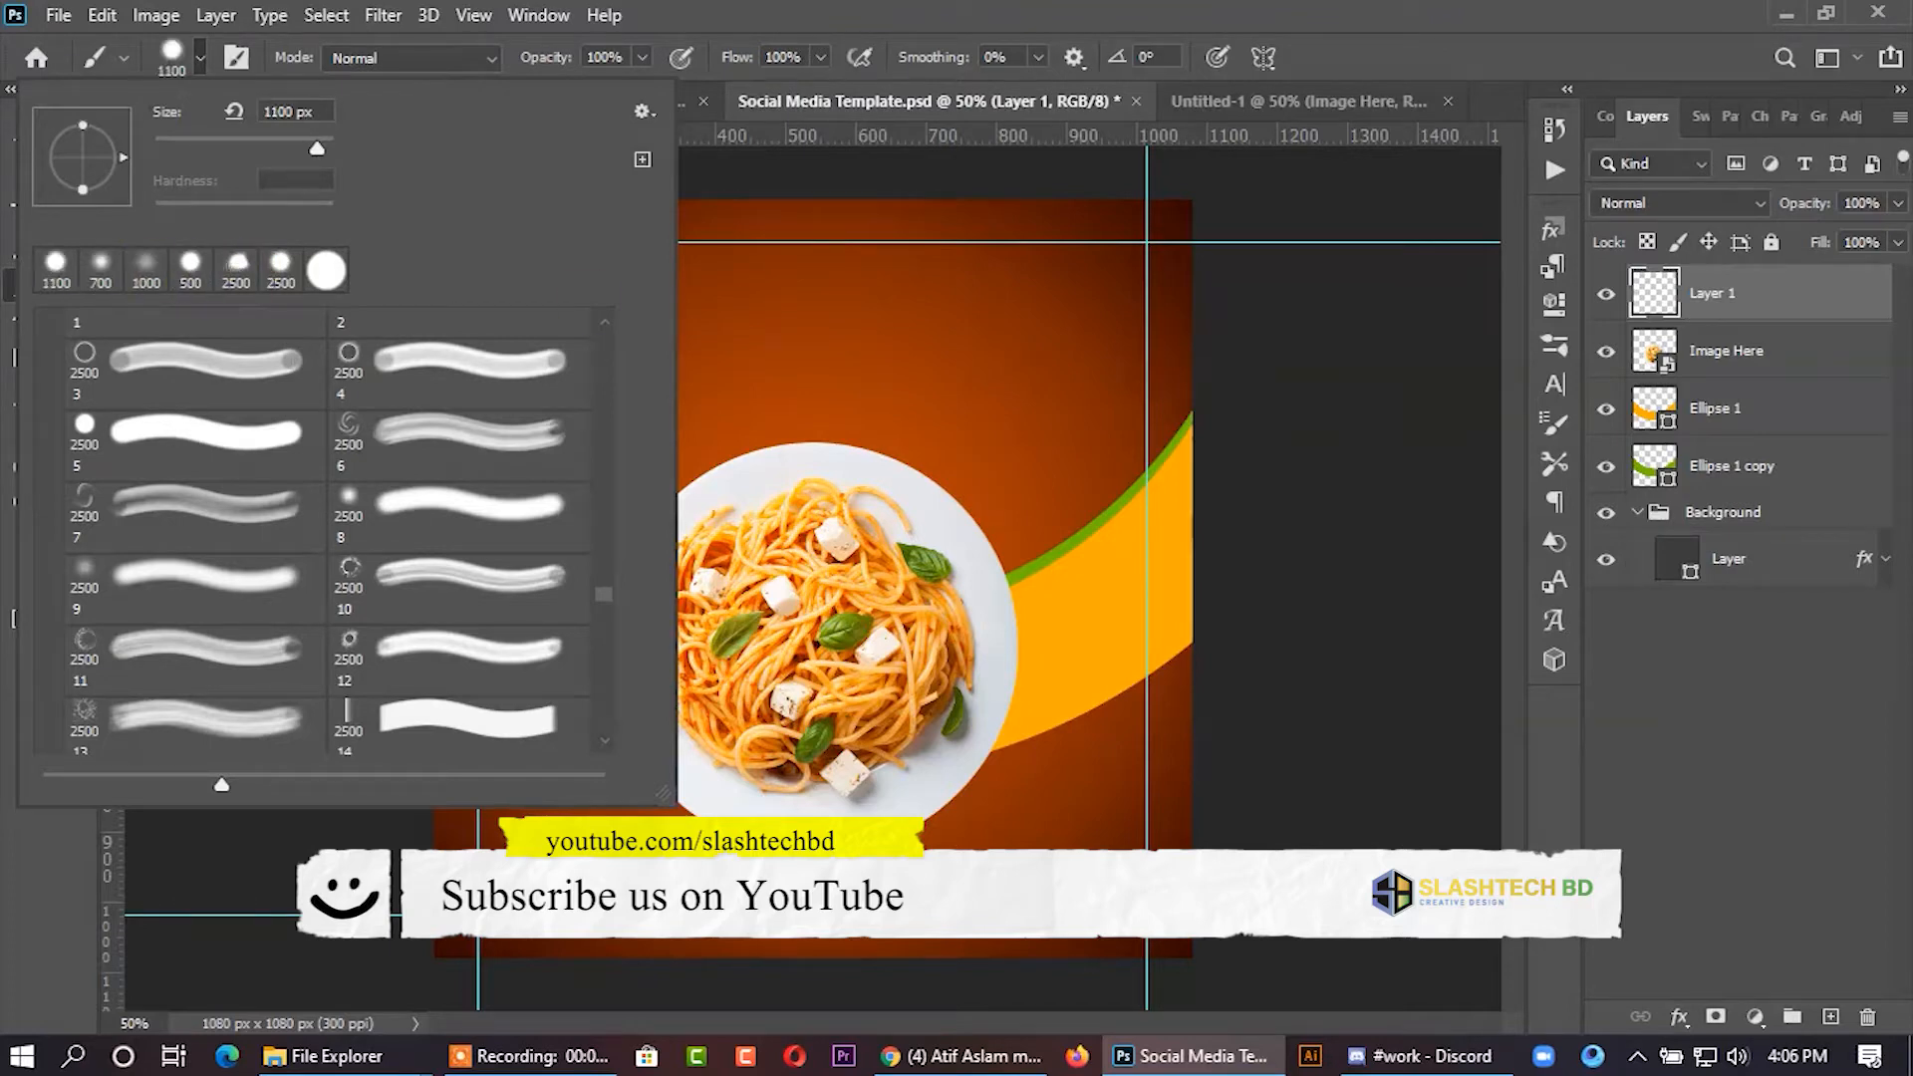
click(1787, 283)
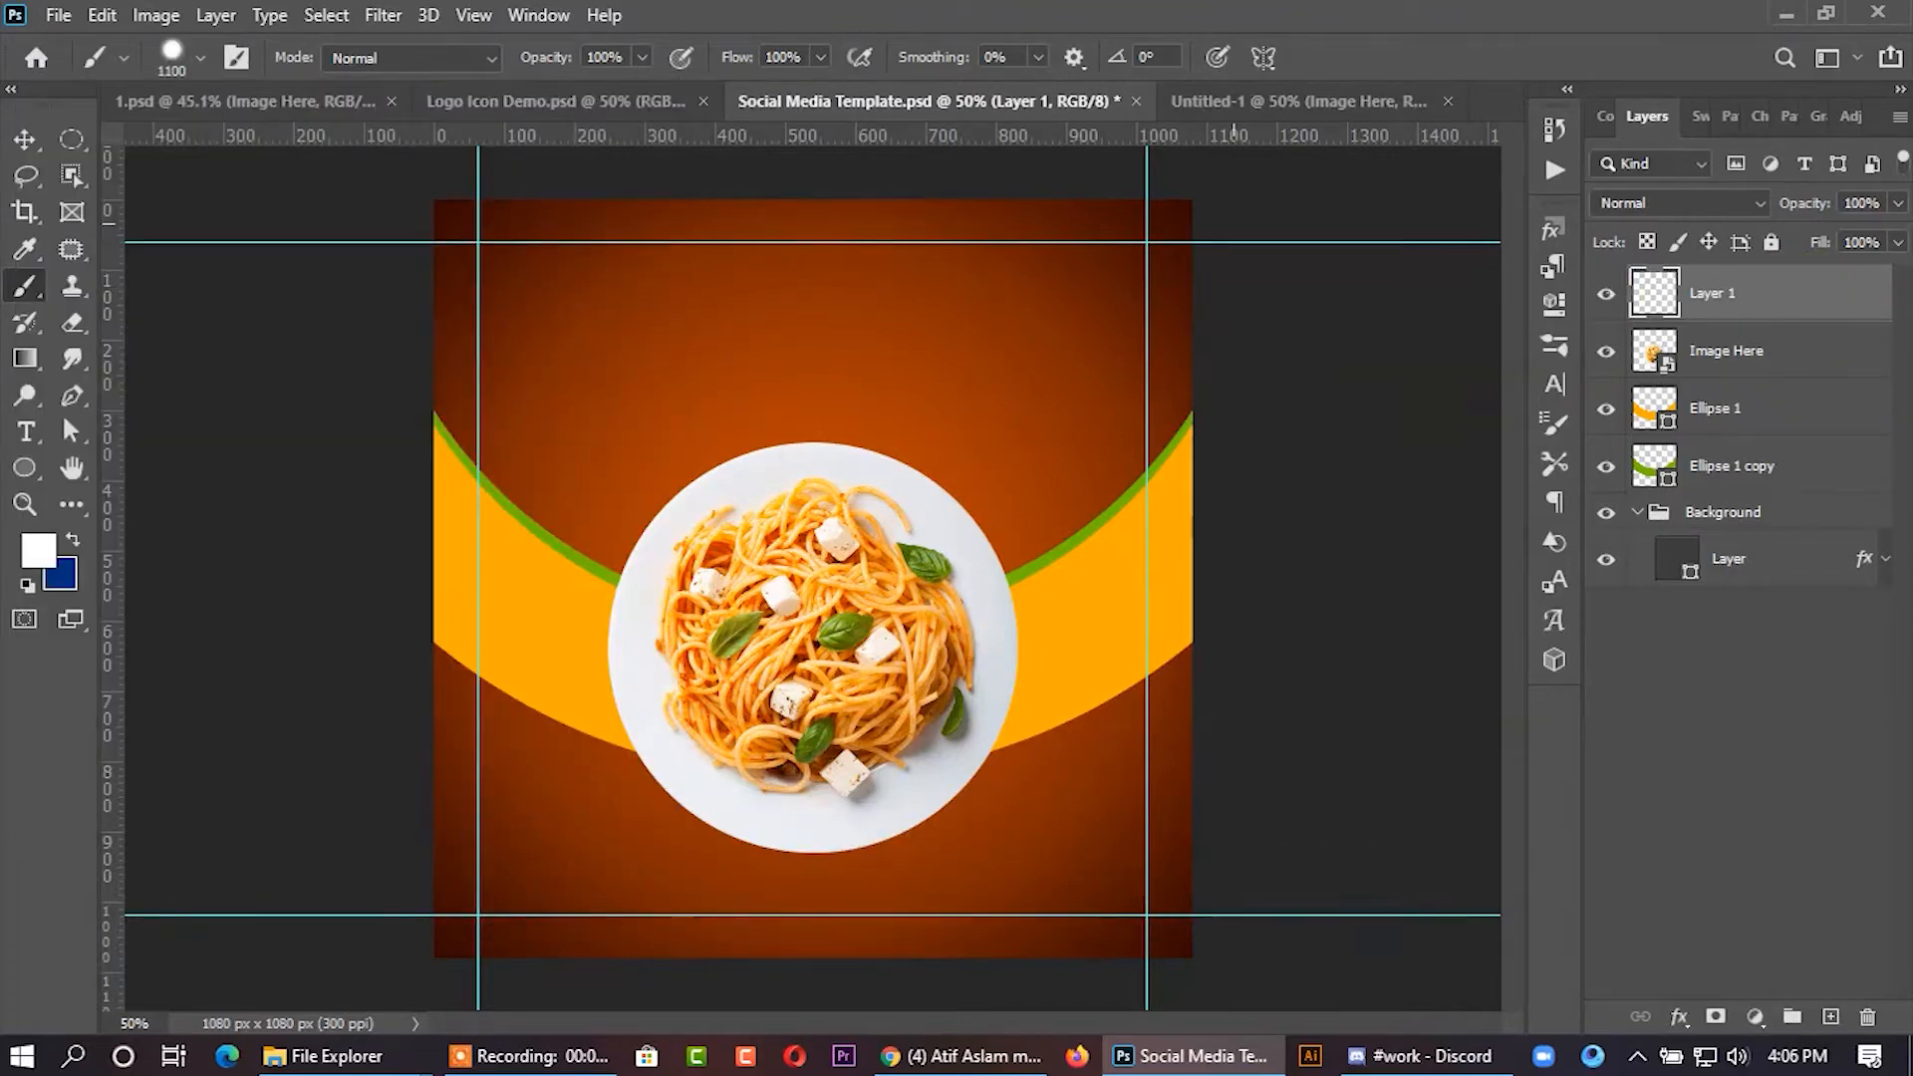
- Reduce the brush to 600 px and sample the band's yellow-orange as the foreground colour
key(bracketleft)
key(bracketleft)
click(51, 534)
click(522, 538)
click(1806, 512)
key(b)
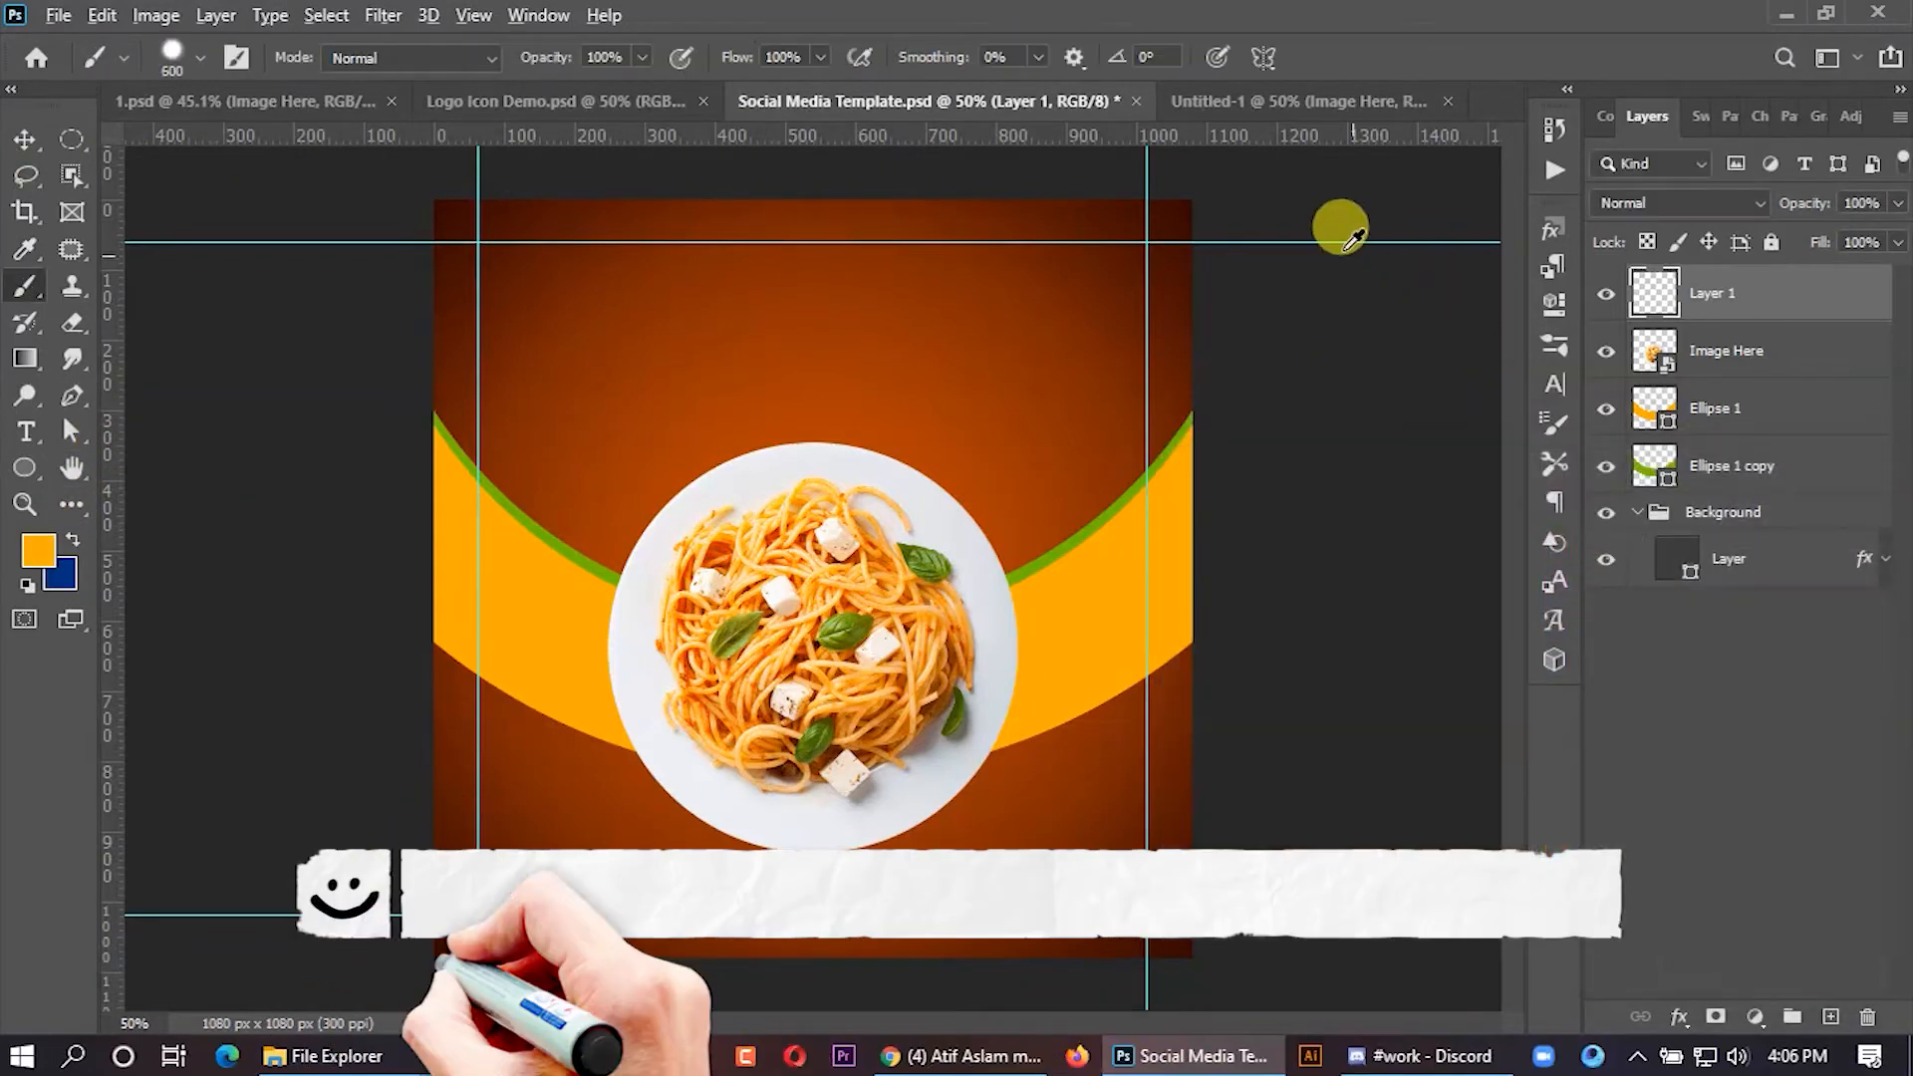
- Reduce the brush to 400 px and stamp yellow-orange halftone dots in the canvas's upper-right corner
key(ctrl+plus)
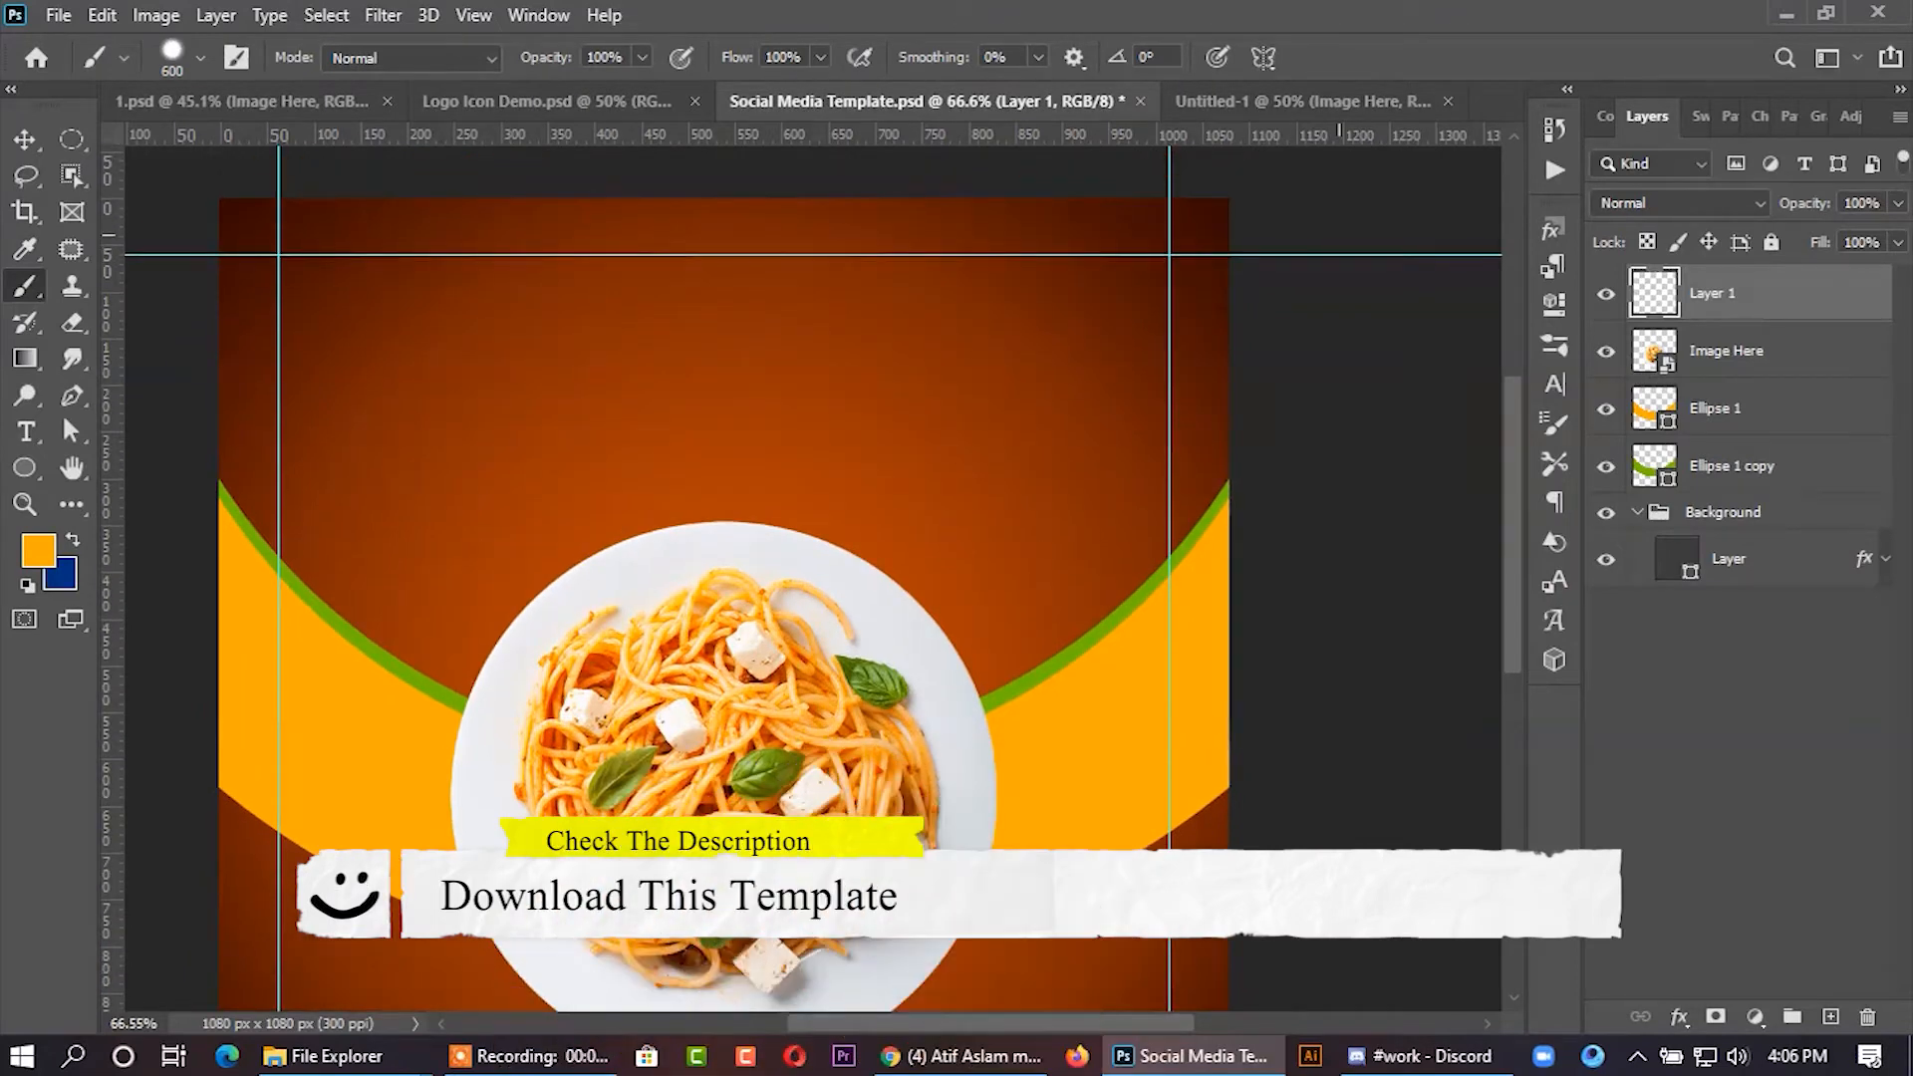
key(bracketleft)
key(bracketleft)
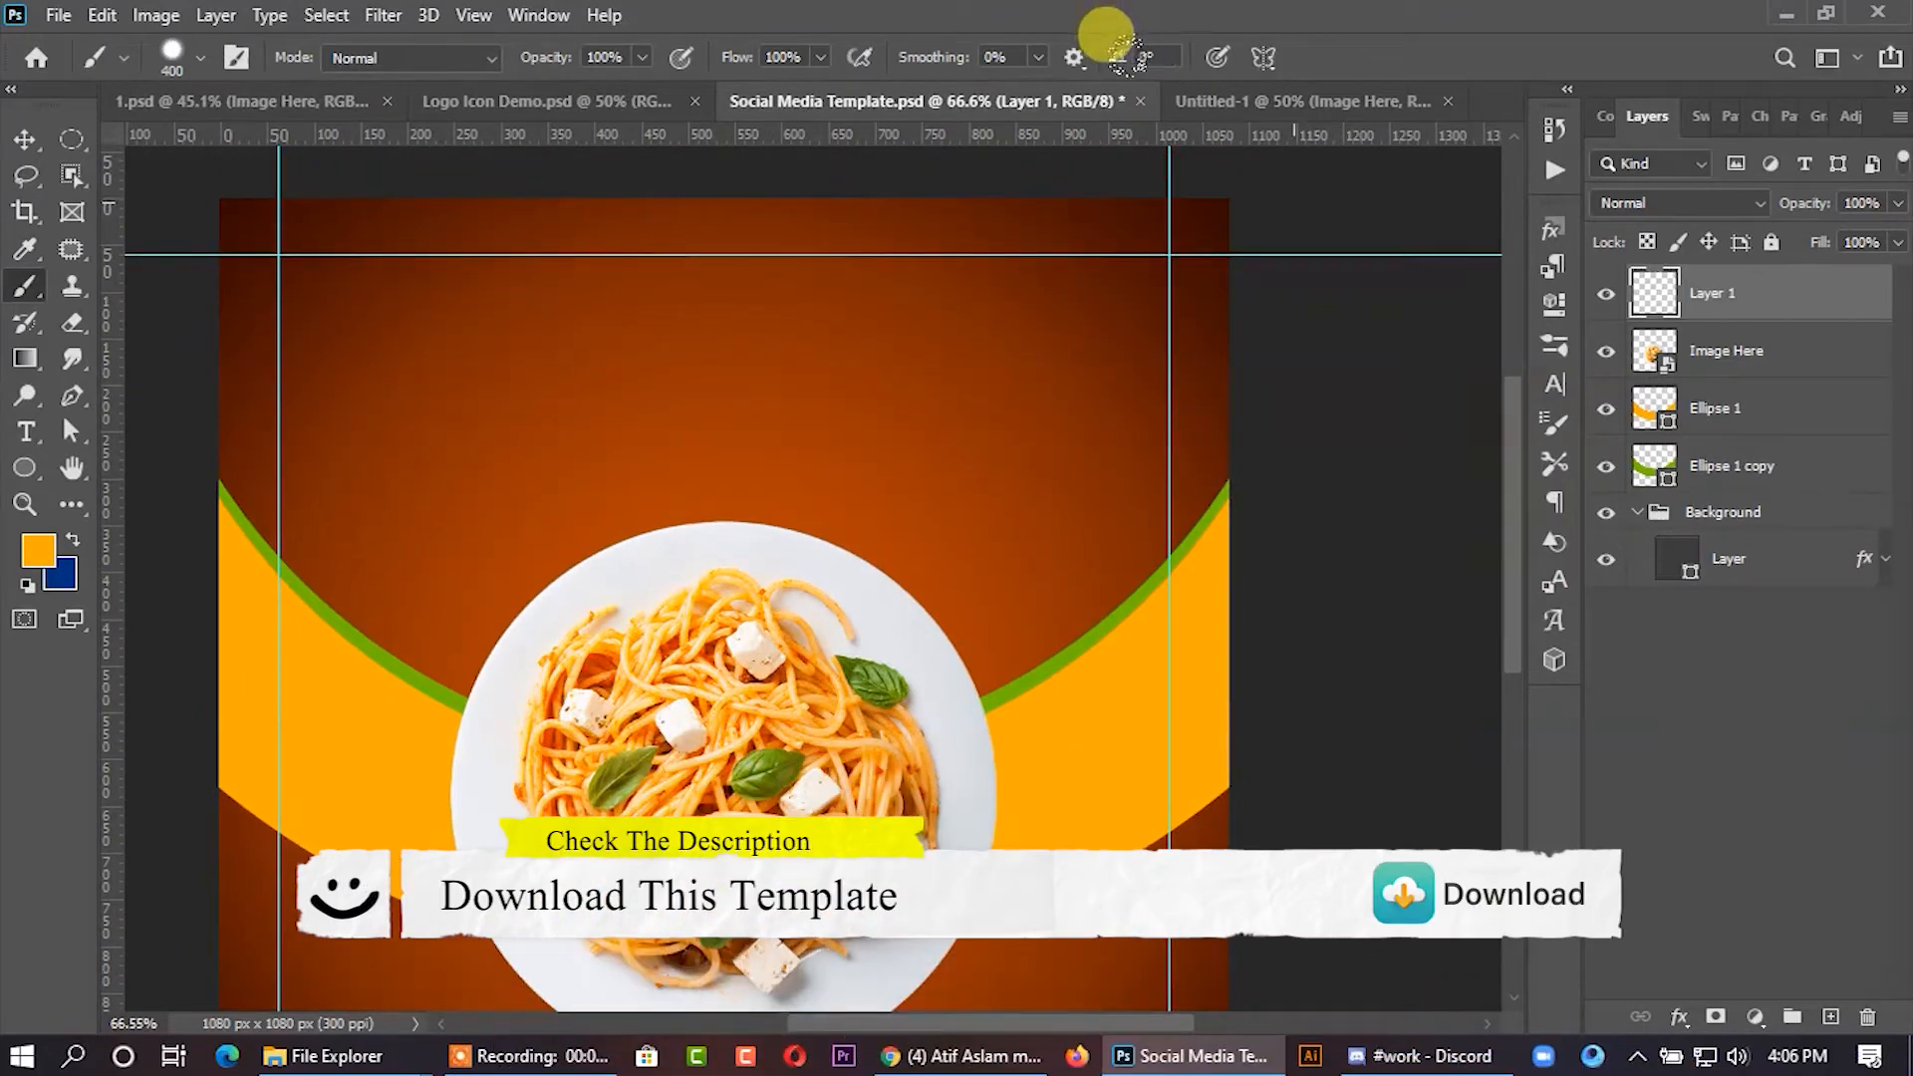
click(1298, 205)
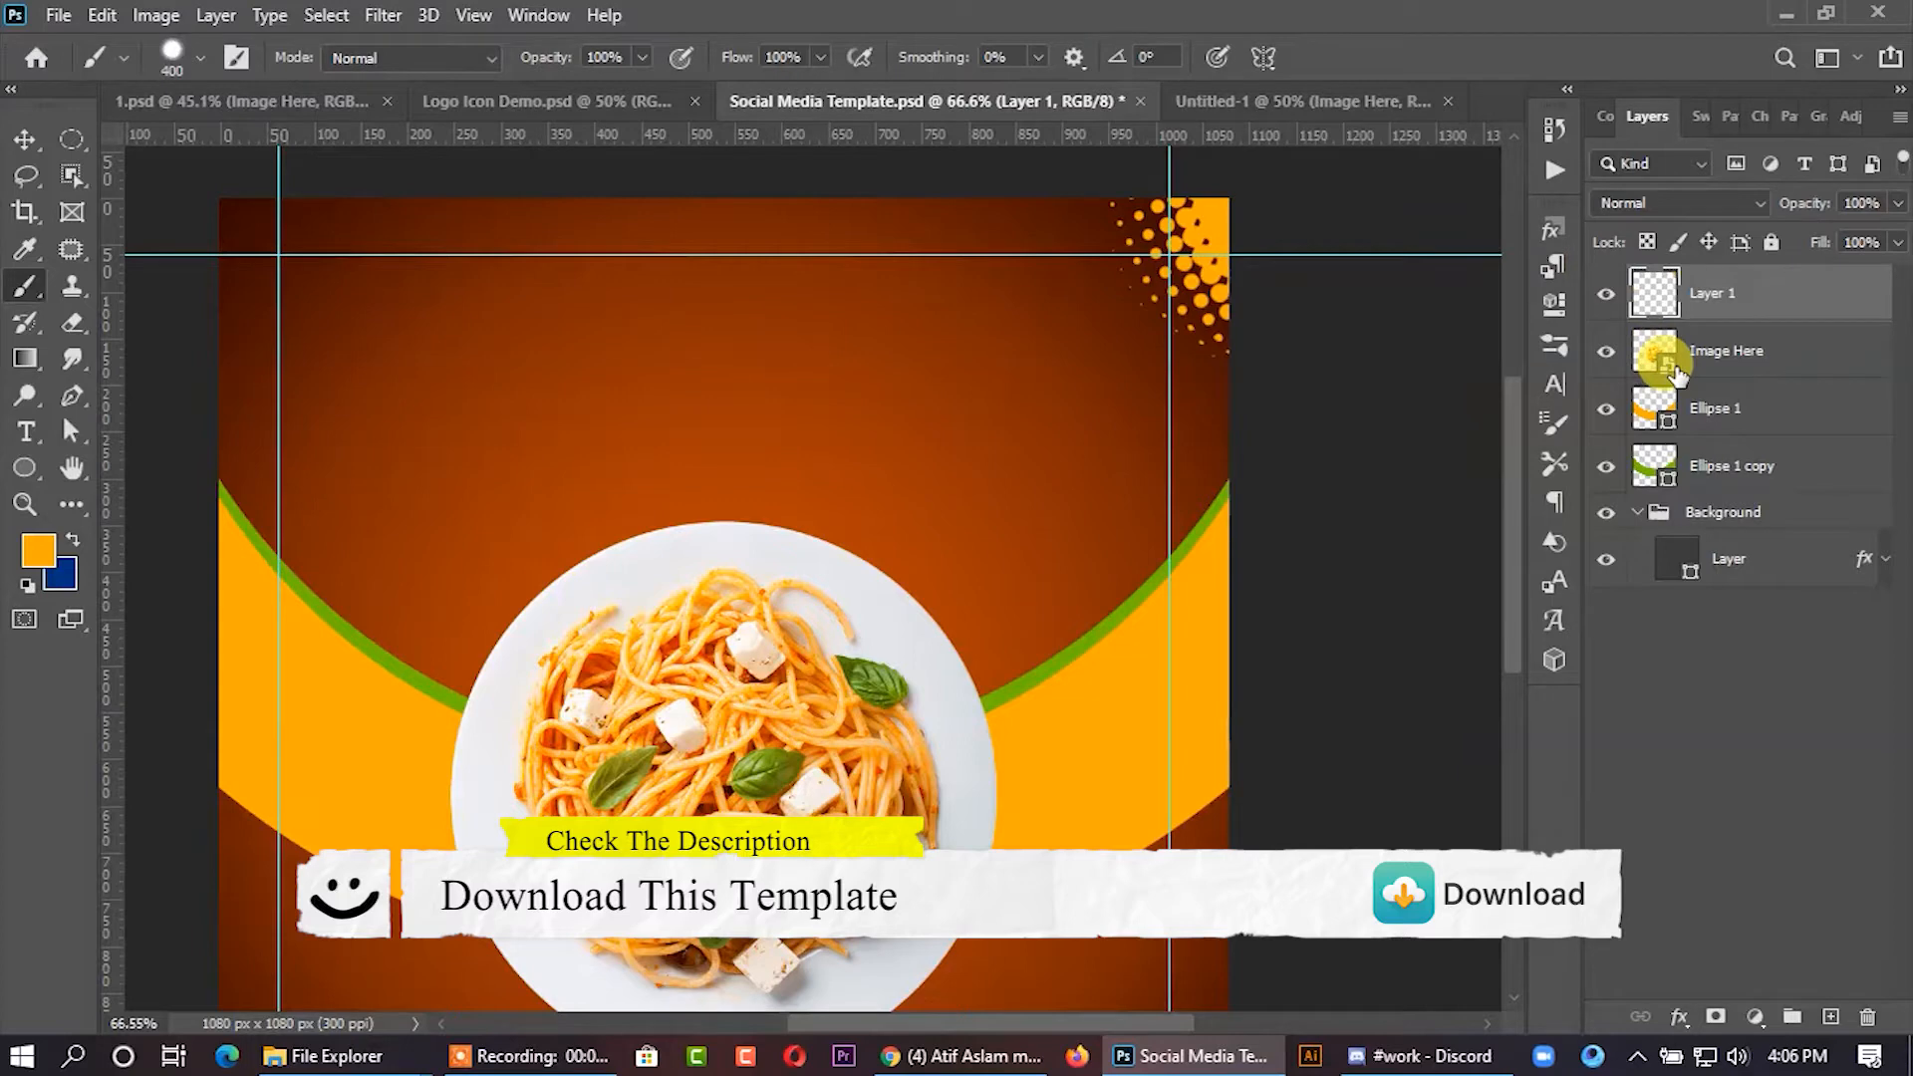
- Nudge the halftone dots slightly right and up into the canvas corner
click(25, 145)
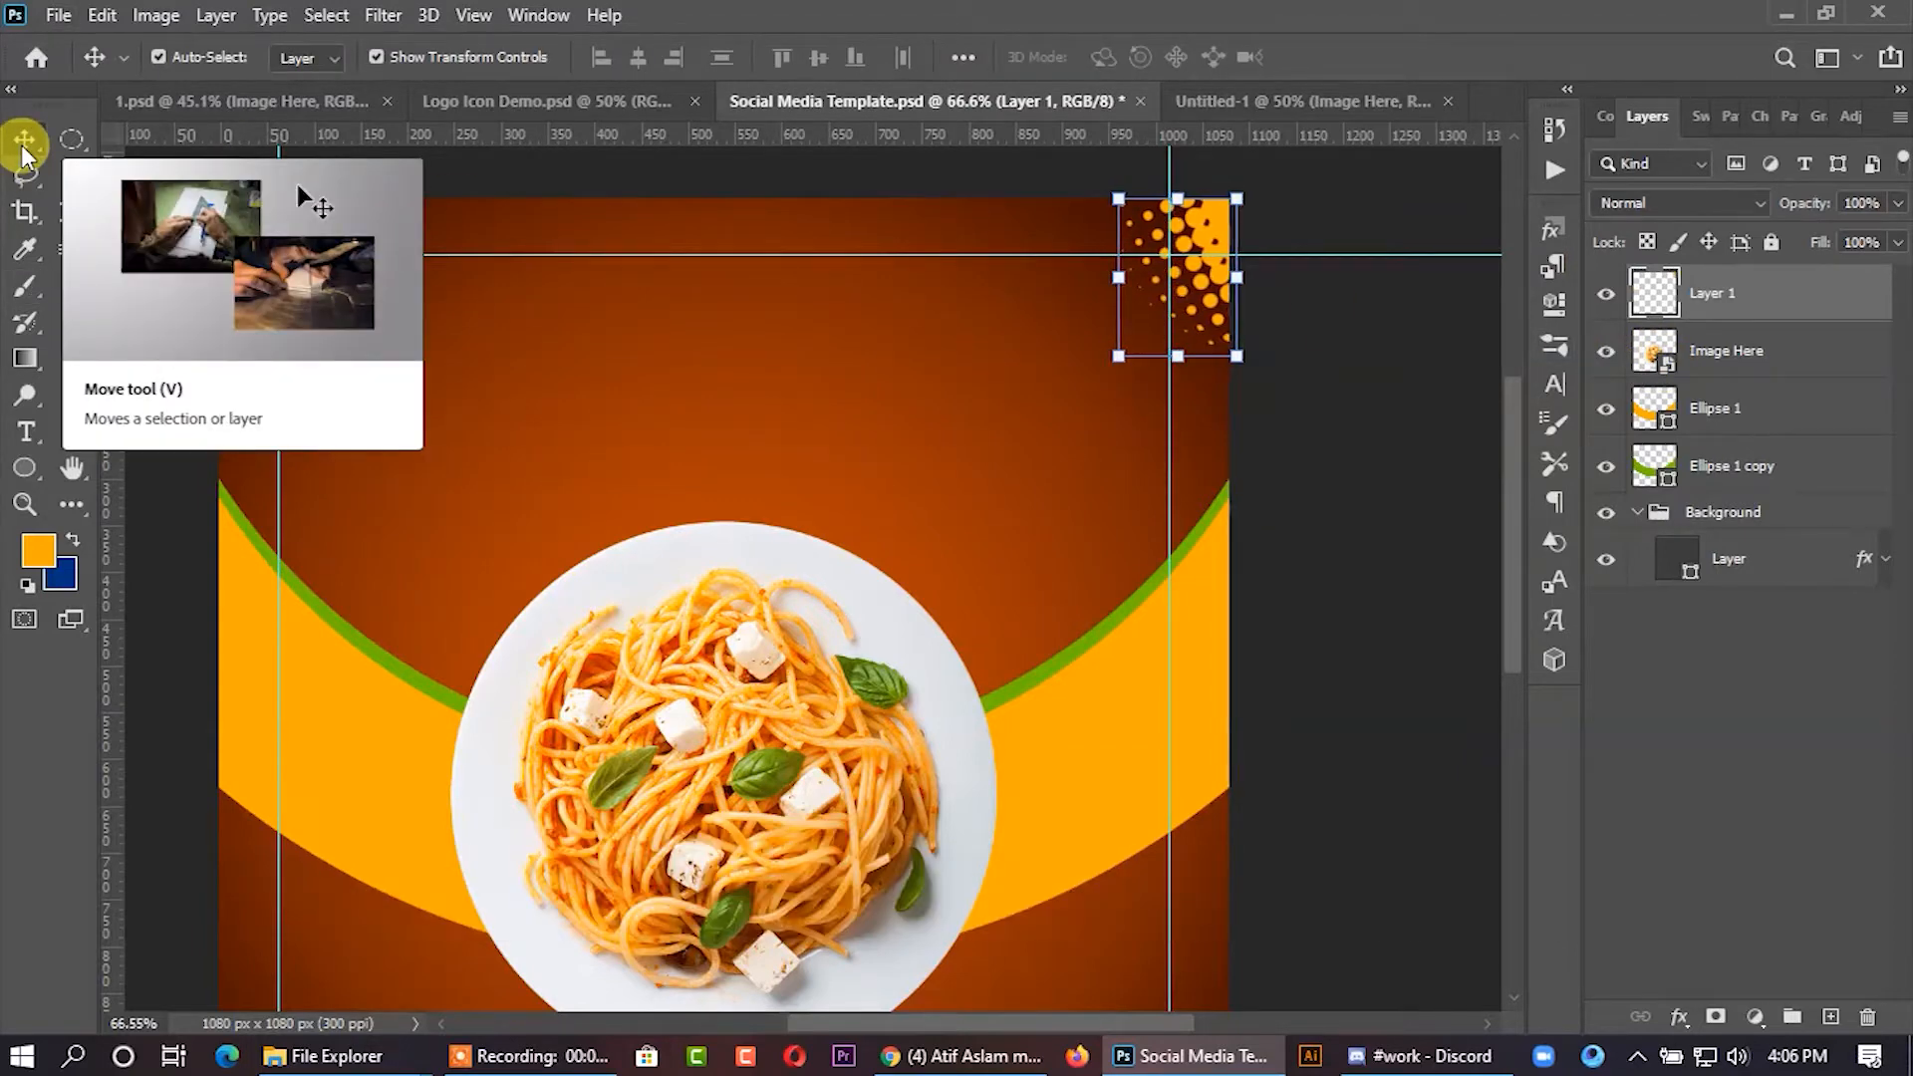
key(Right)
key(Right)
key(Right)
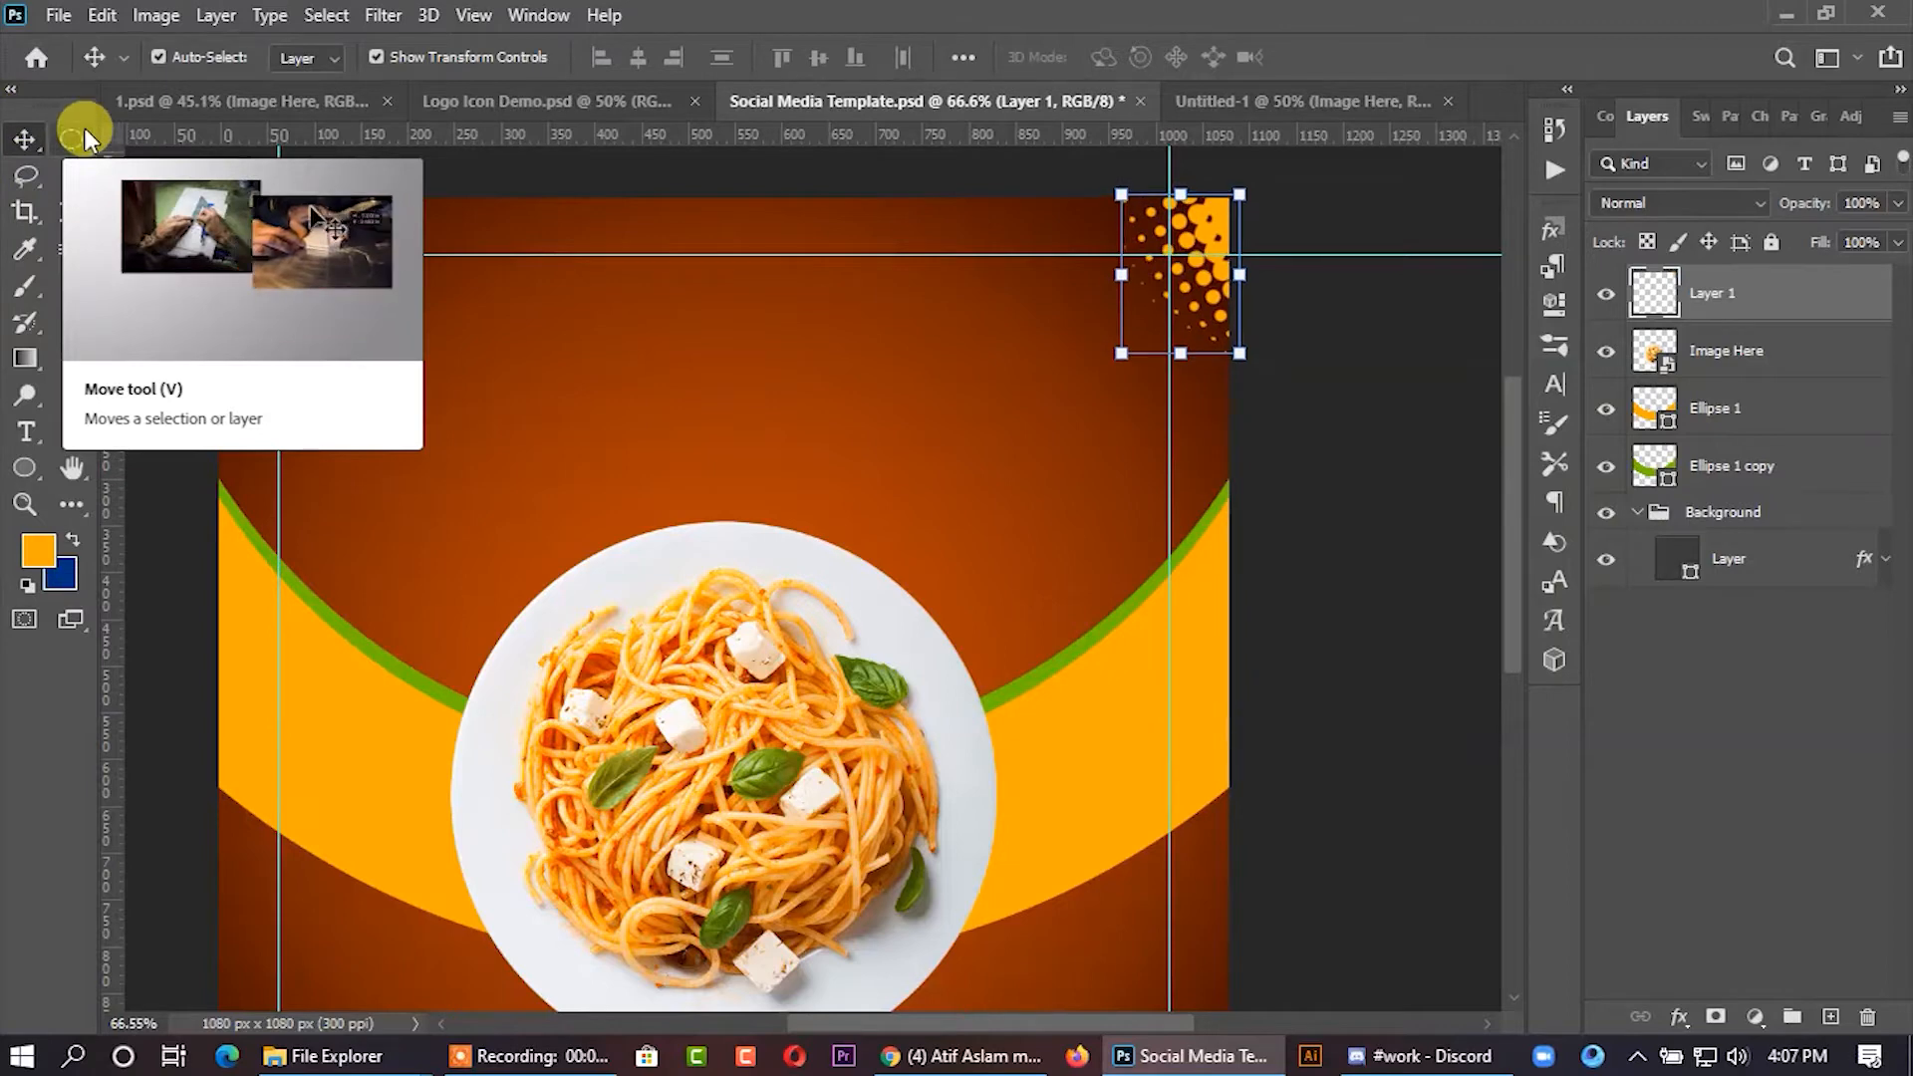
click(1349, 405)
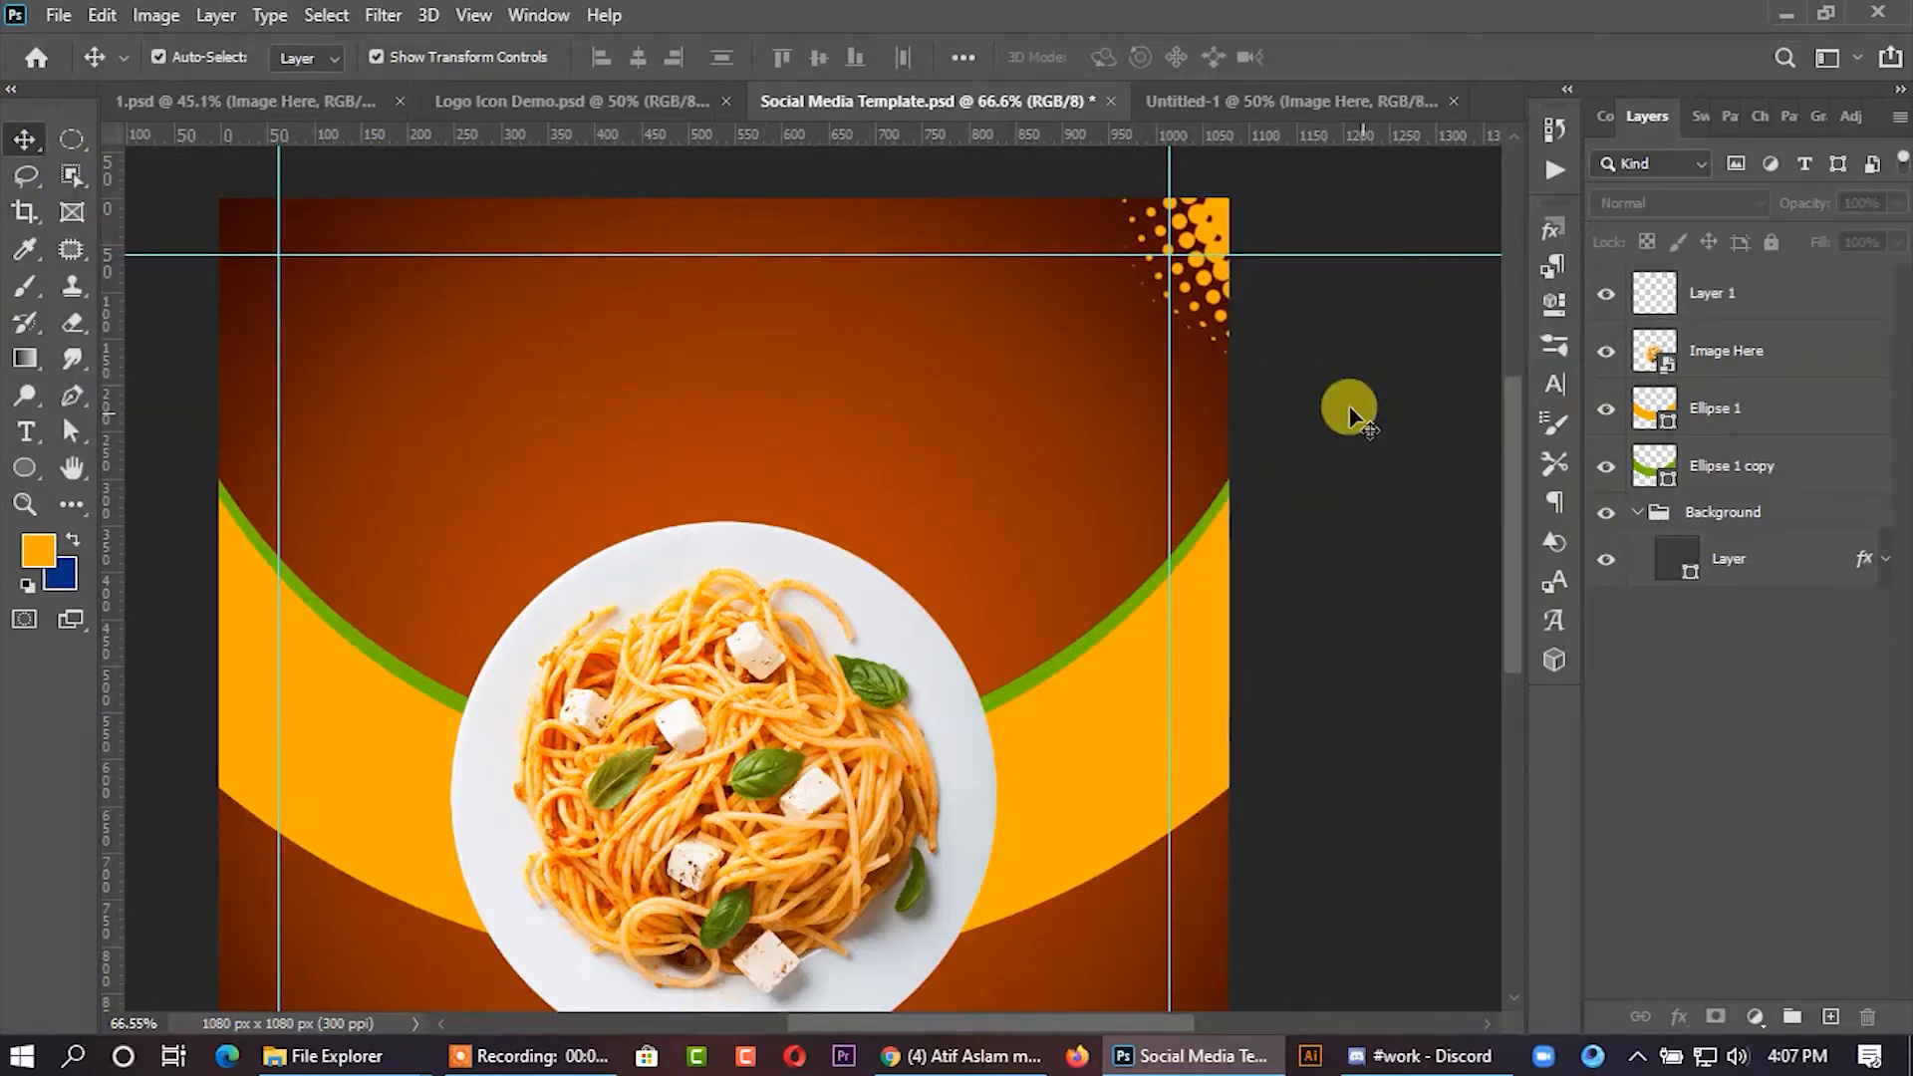
- Duplicate the halftone dots 990 px to the left into the upper-left corner and flip the copy horizontally
drag(1202, 230, 284, 236)
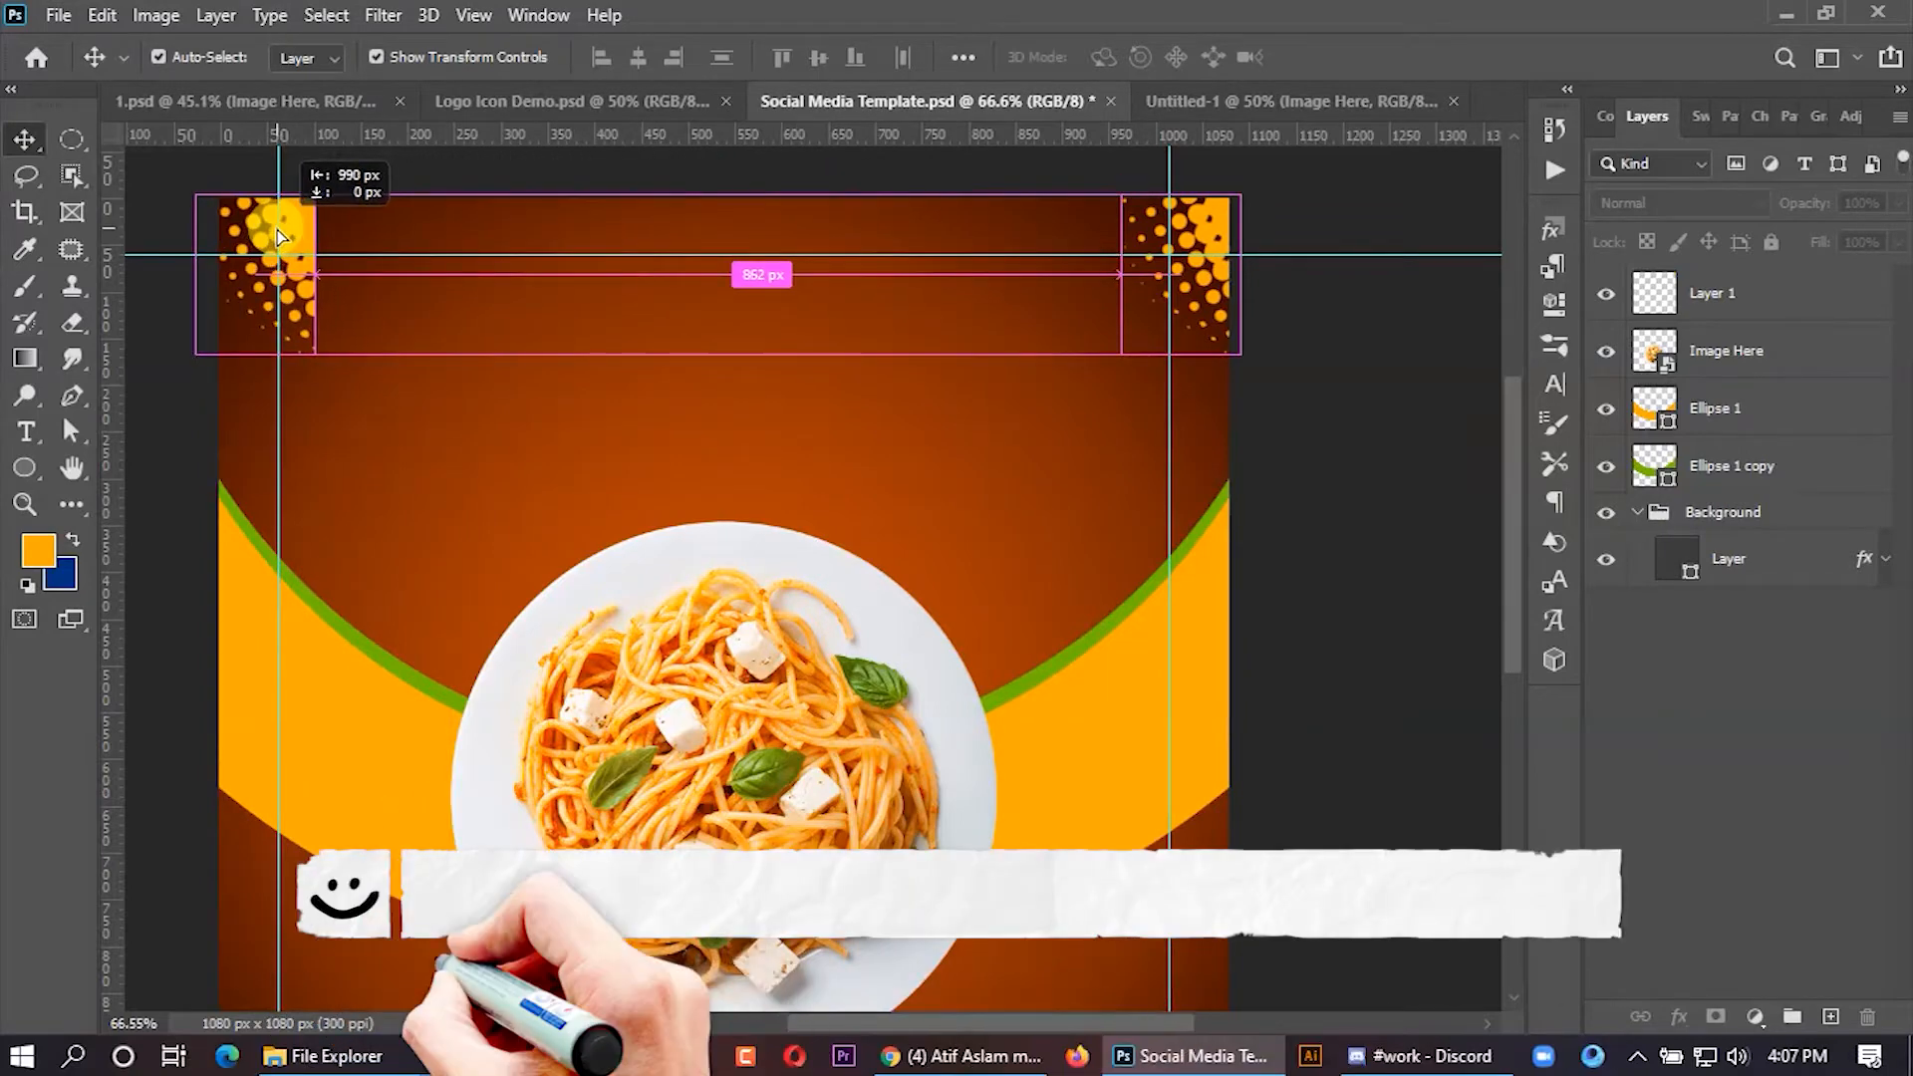
key(ctrl+t)
right_click(285, 229)
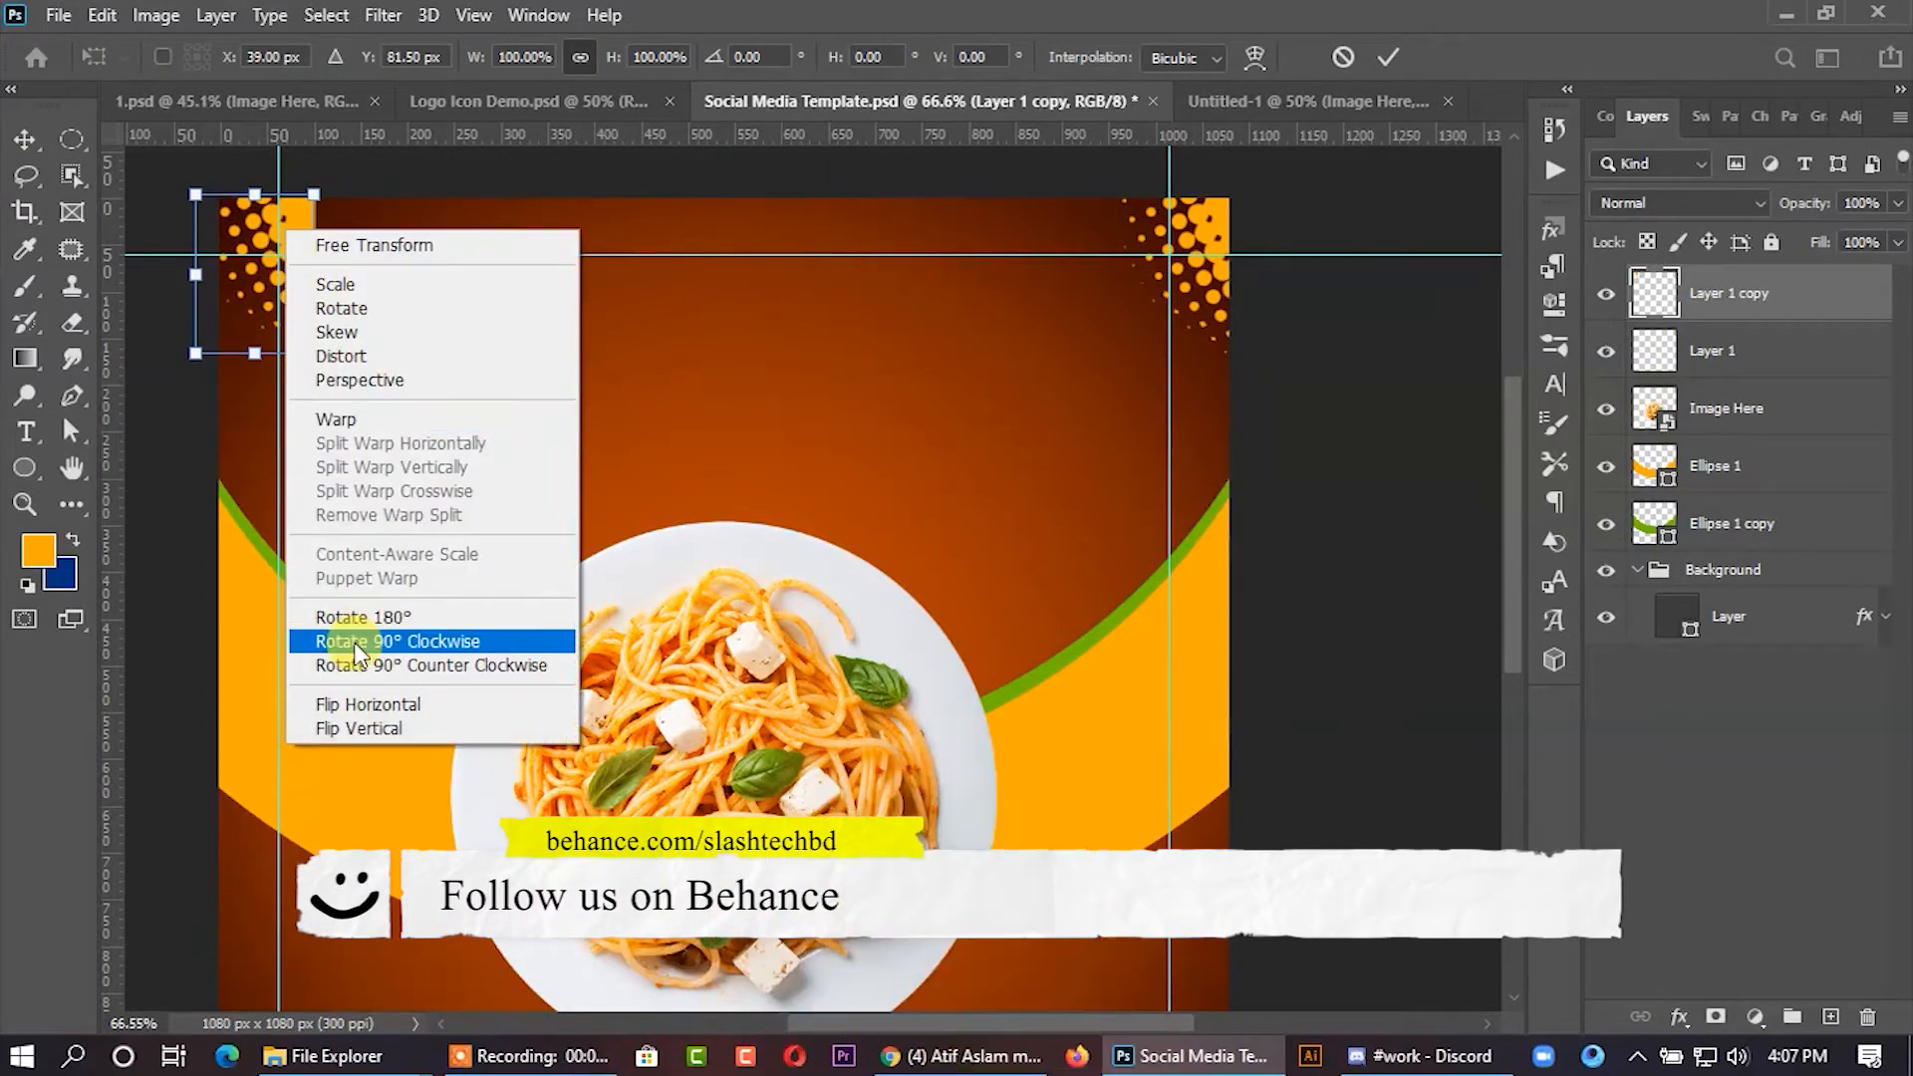
click(367, 701)
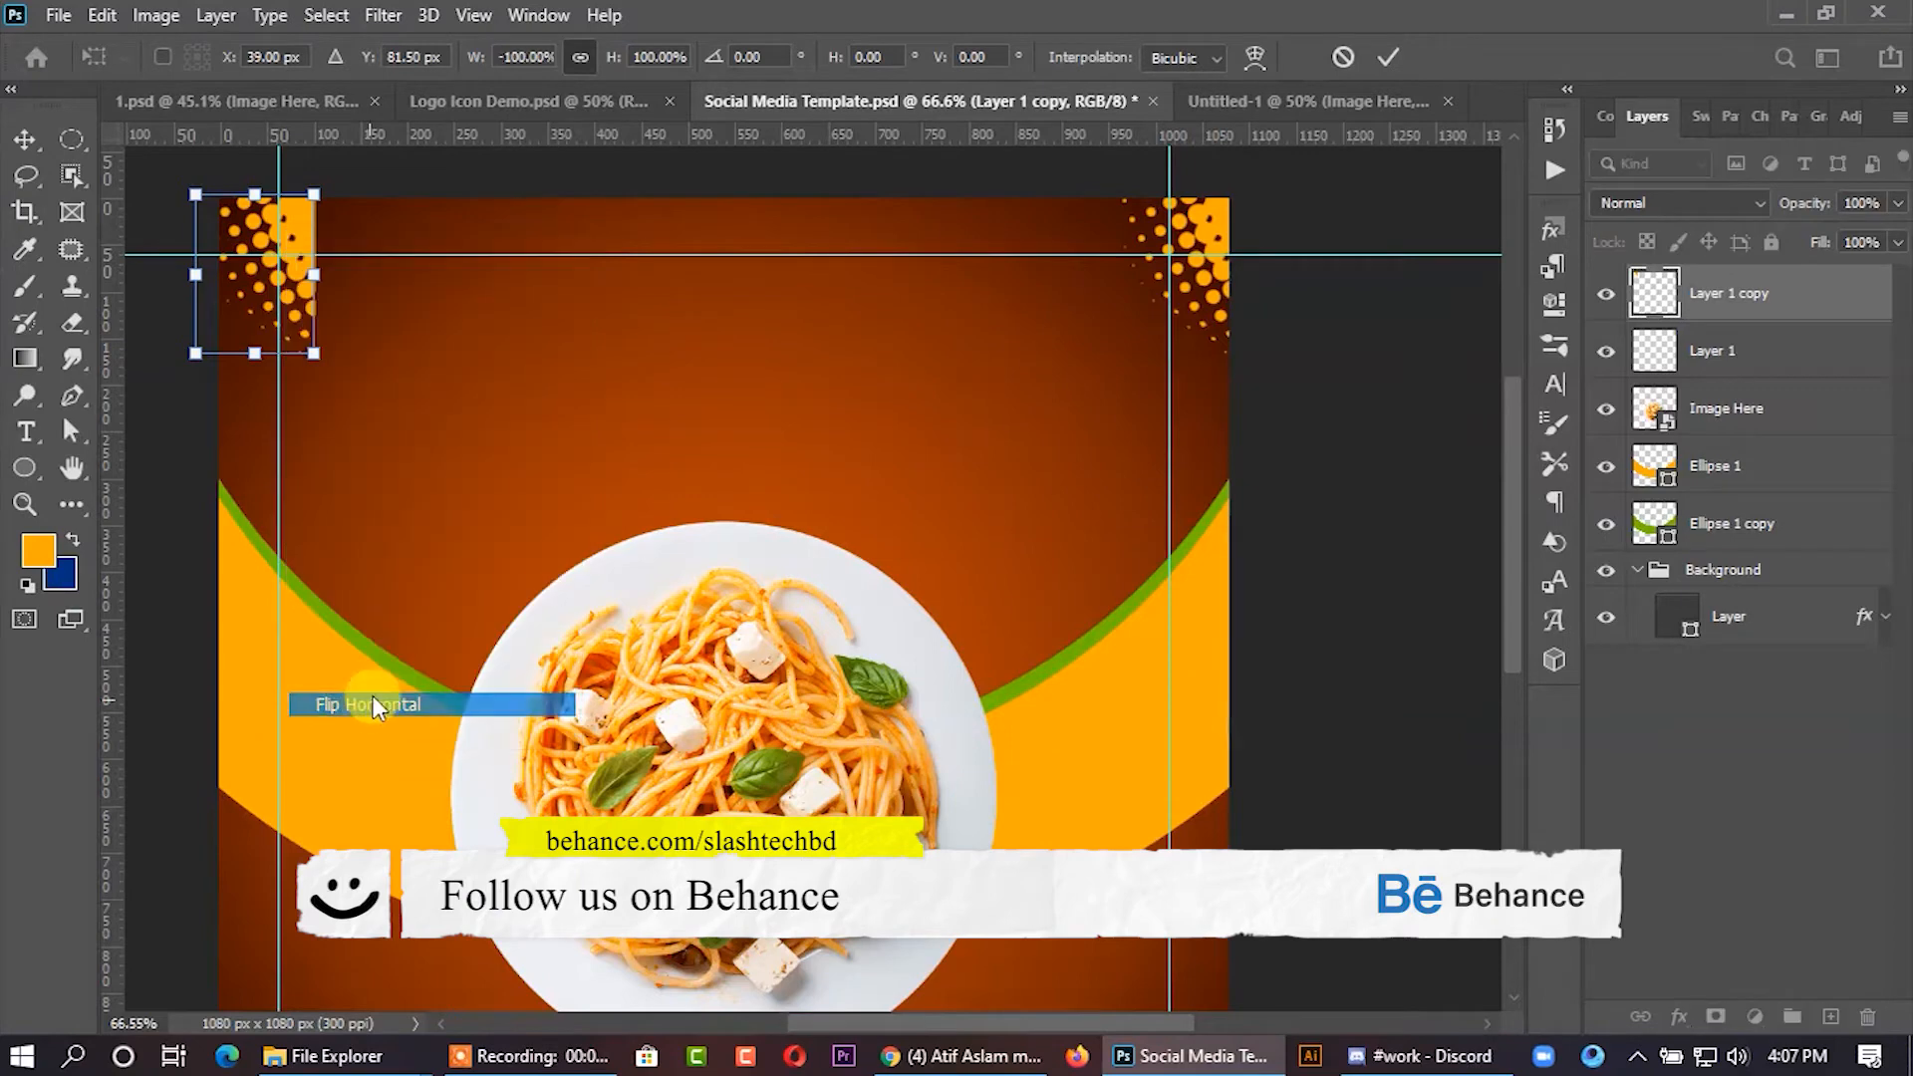
click(1385, 58)
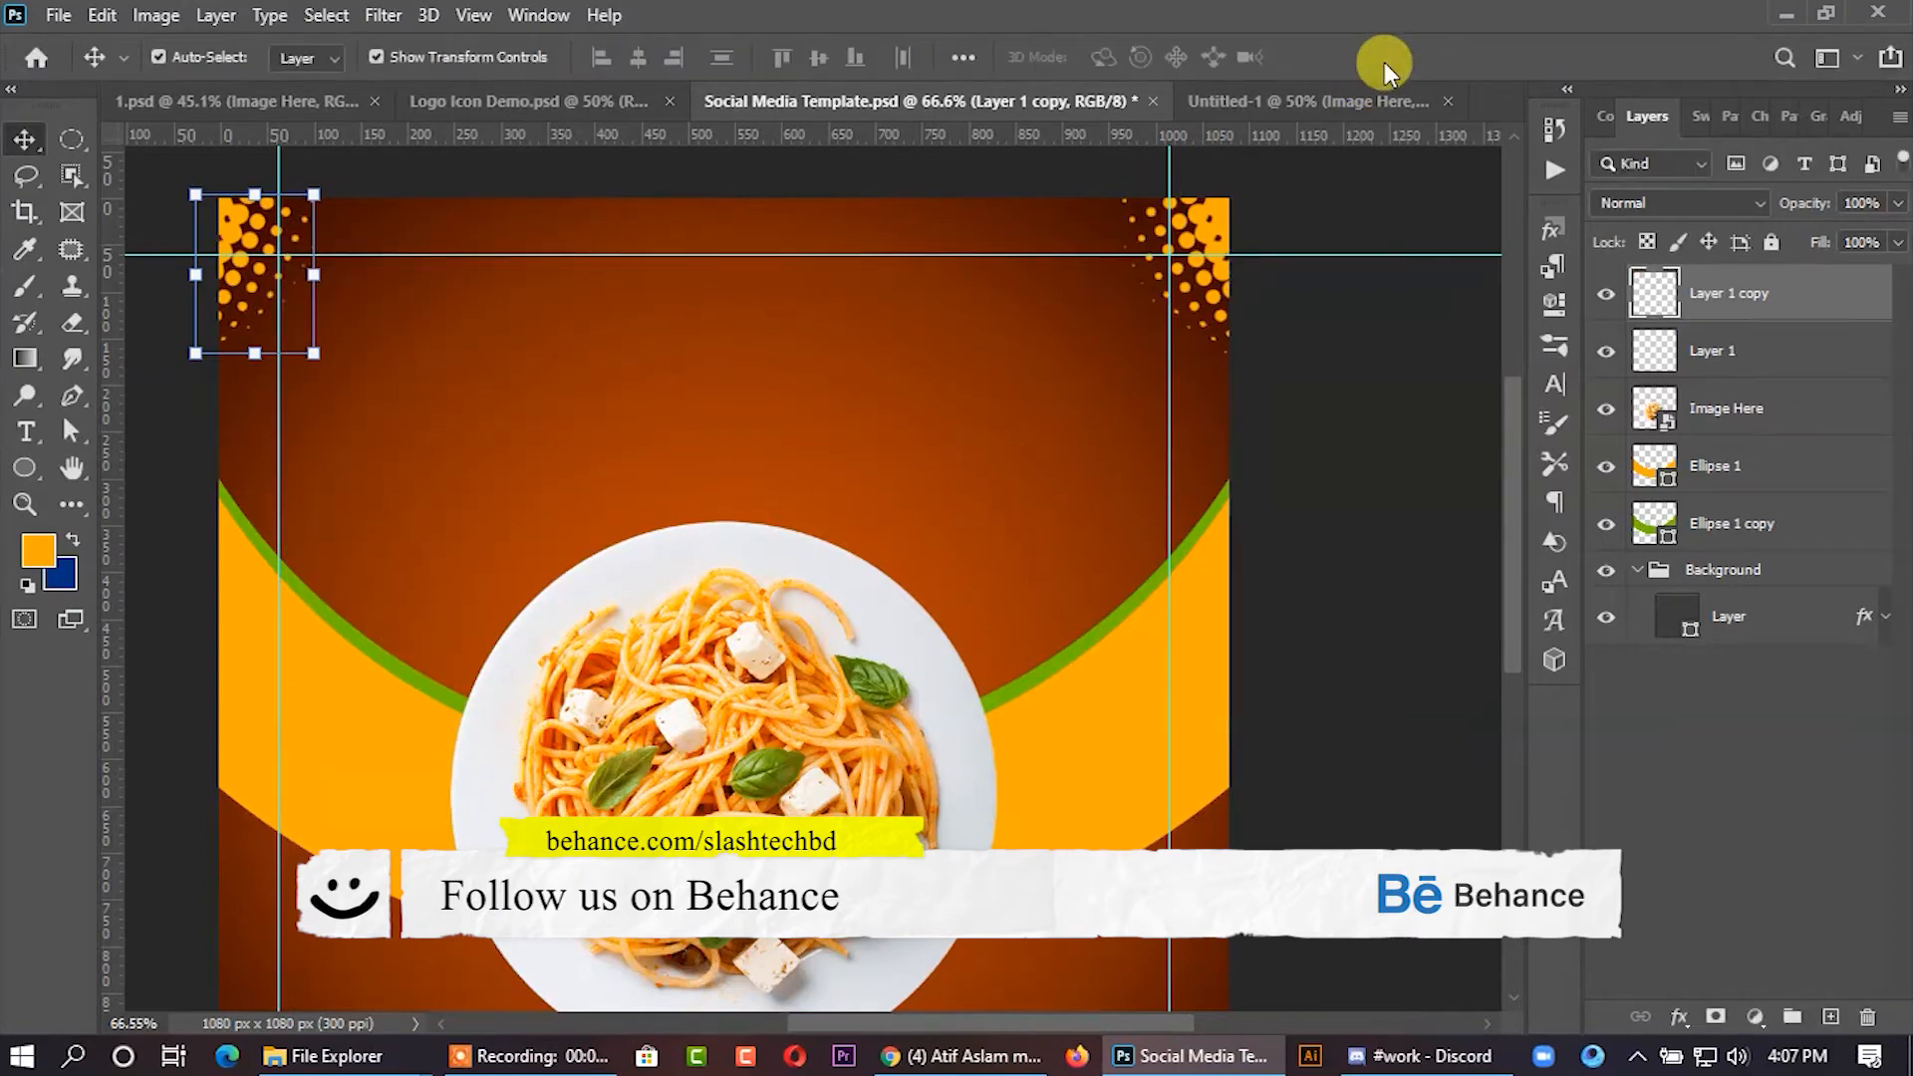
click(1304, 477)
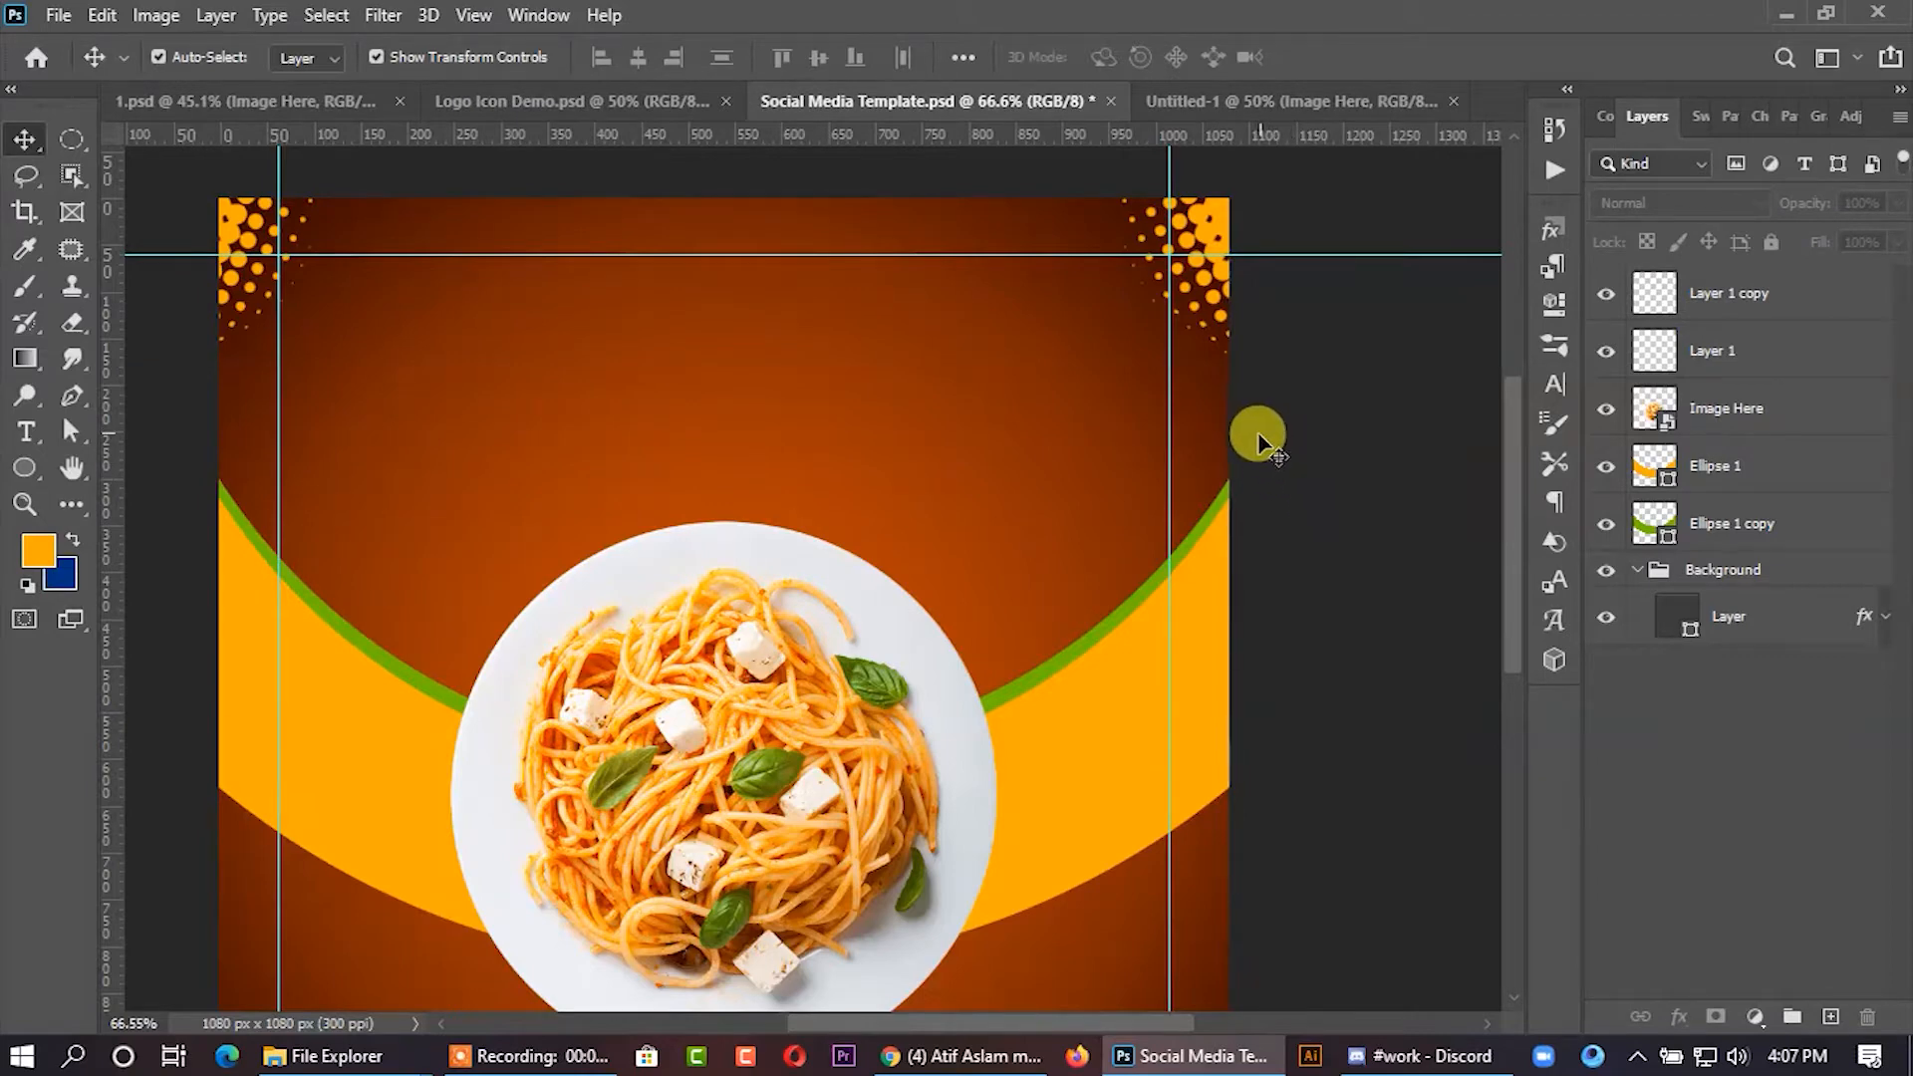
- Create a new layer and place it directly beneath the pasta plate layer
click(1831, 1016)
drag(1706, 299, 1724, 475)
key(ctrl+0)
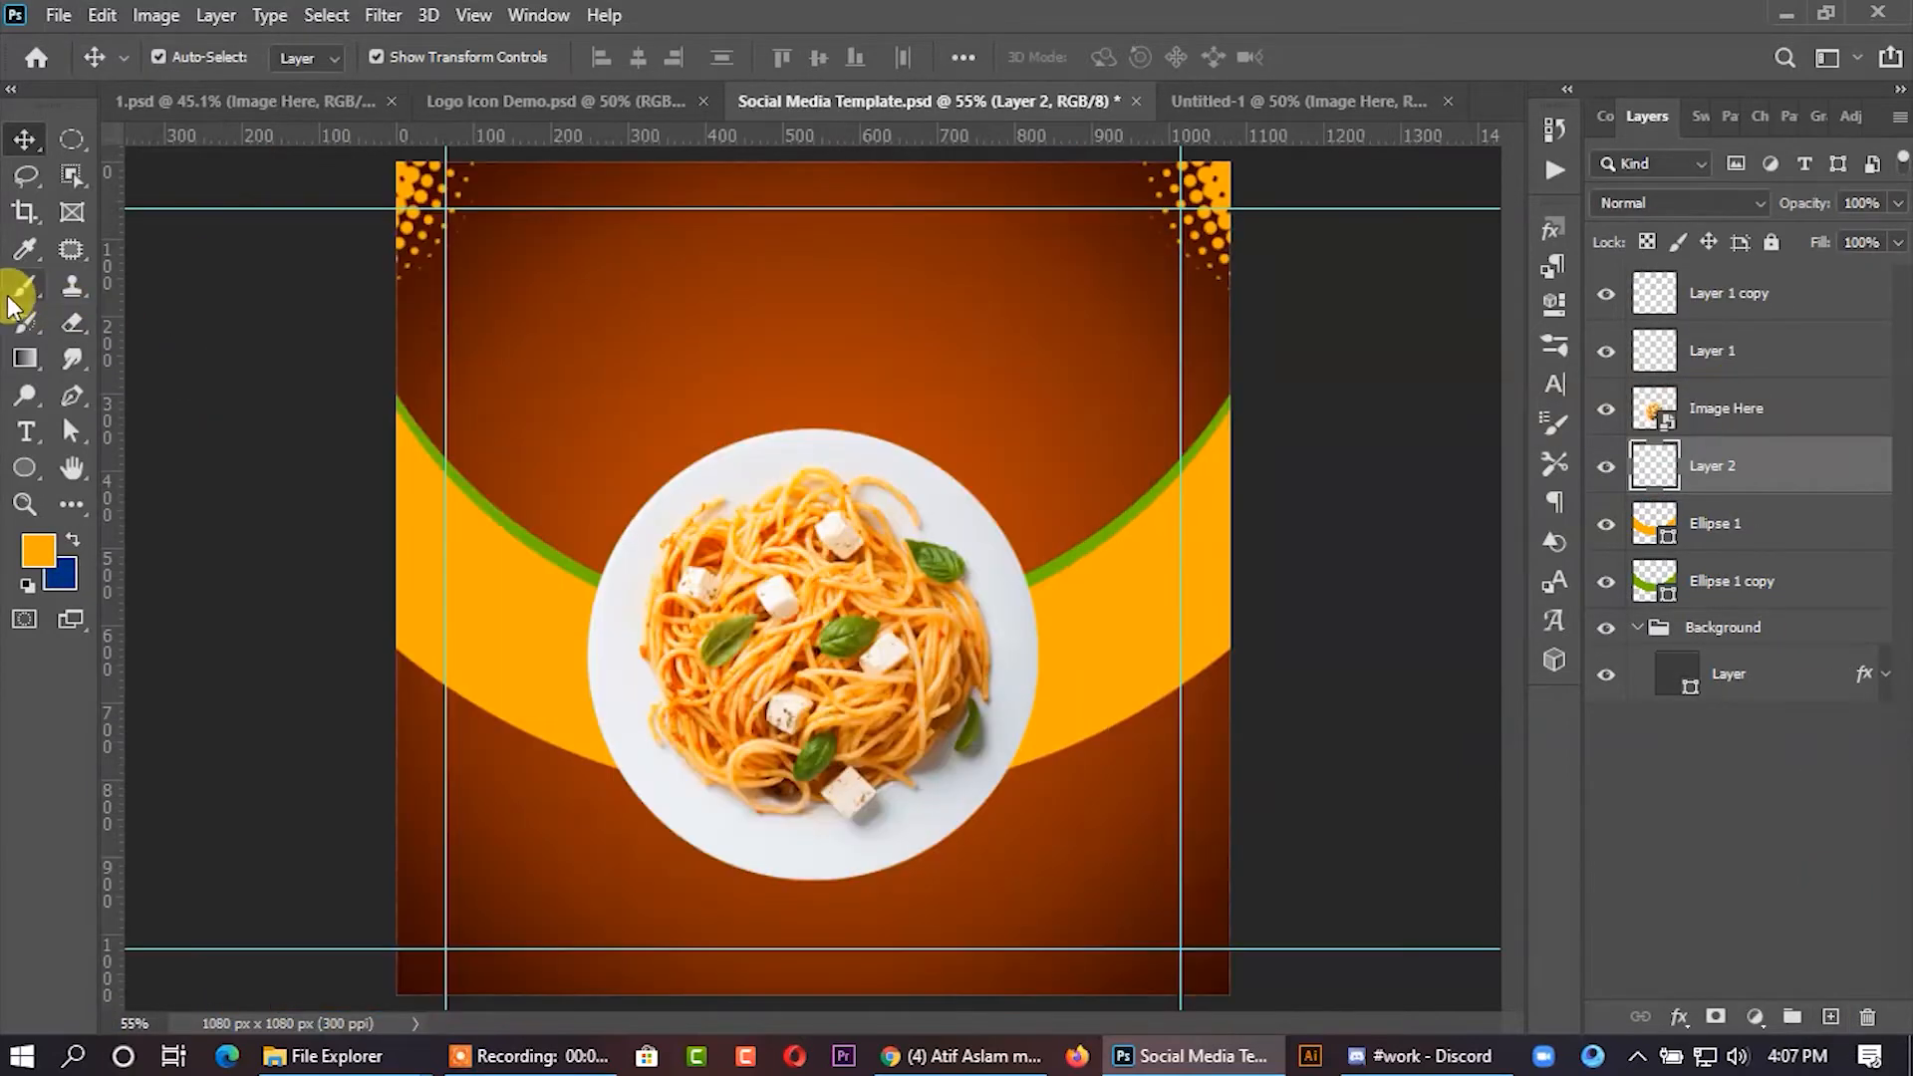
- Stamp yellow-orange halftone dots behind the pasta plate with the 700 px brush, undoing the first stamp to reposition it
click(22, 289)
click(184, 58)
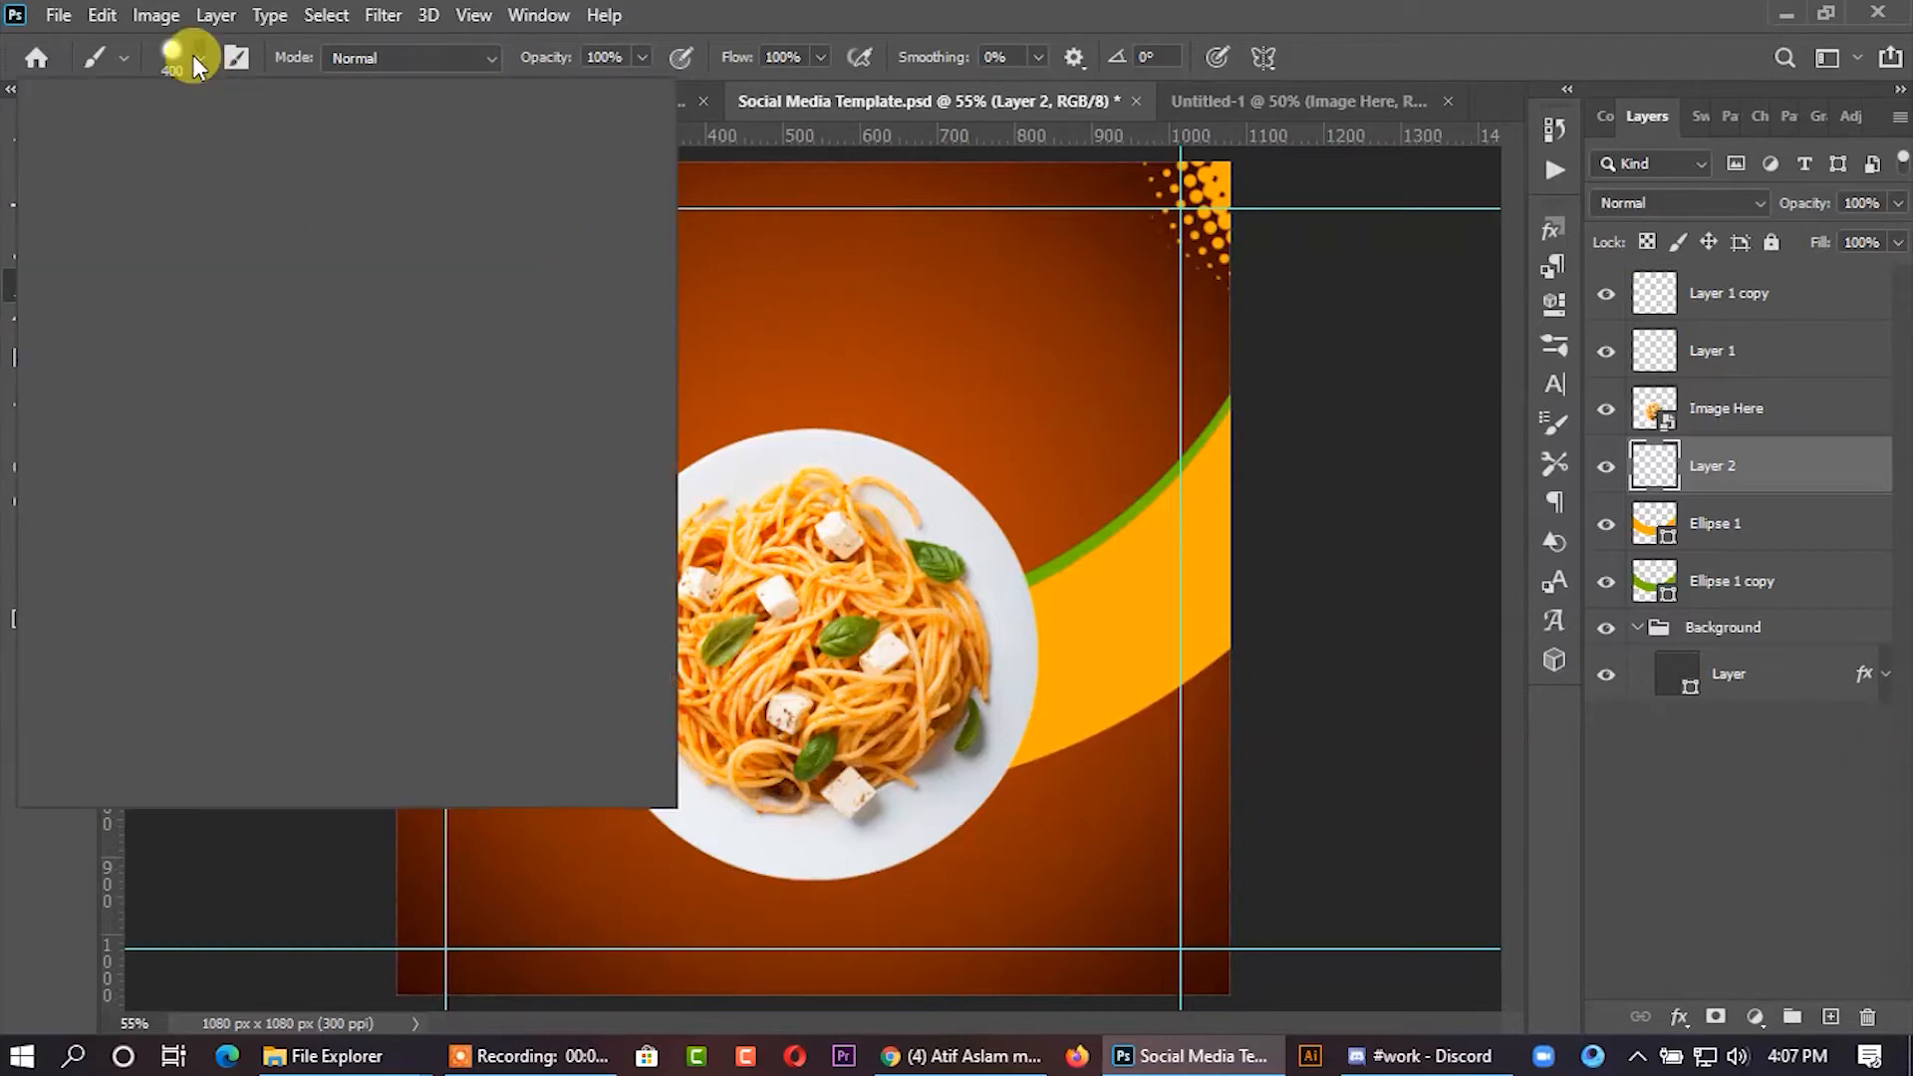
click(149, 267)
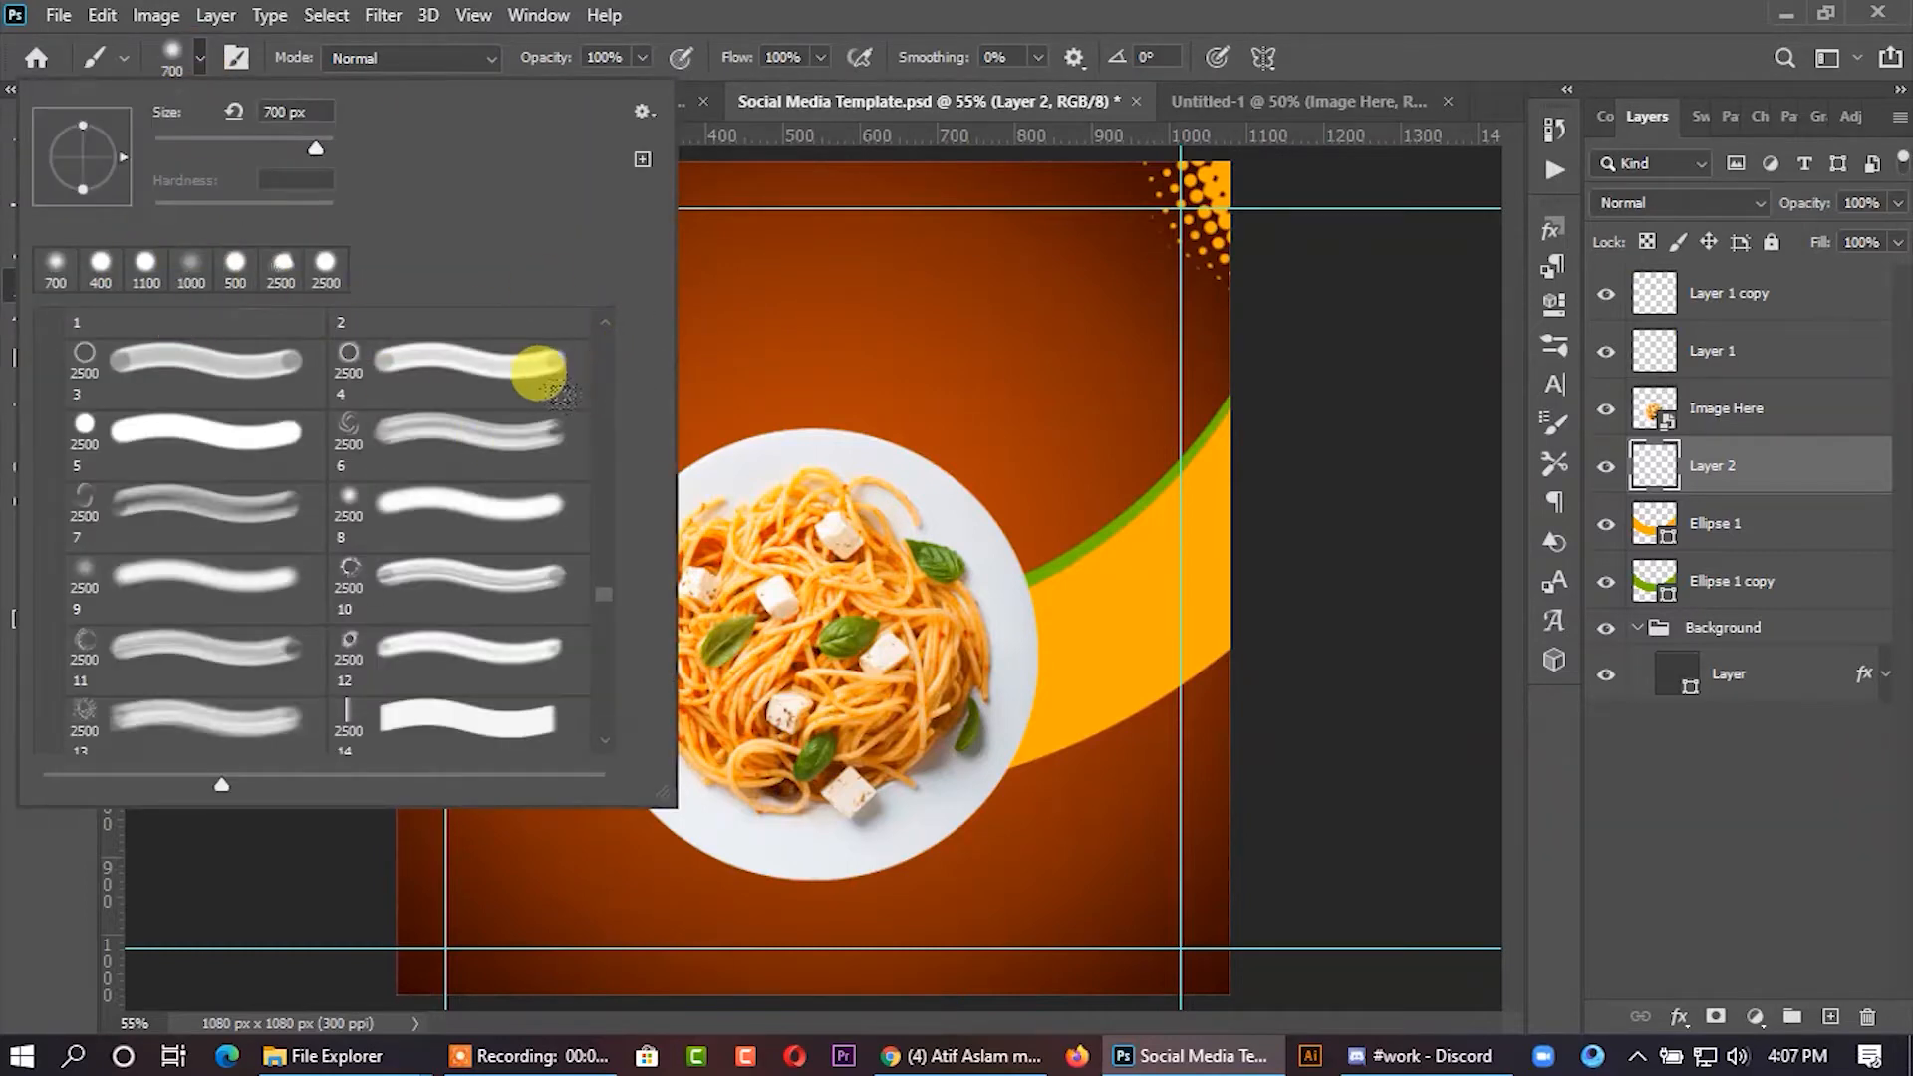
double_click(549, 388)
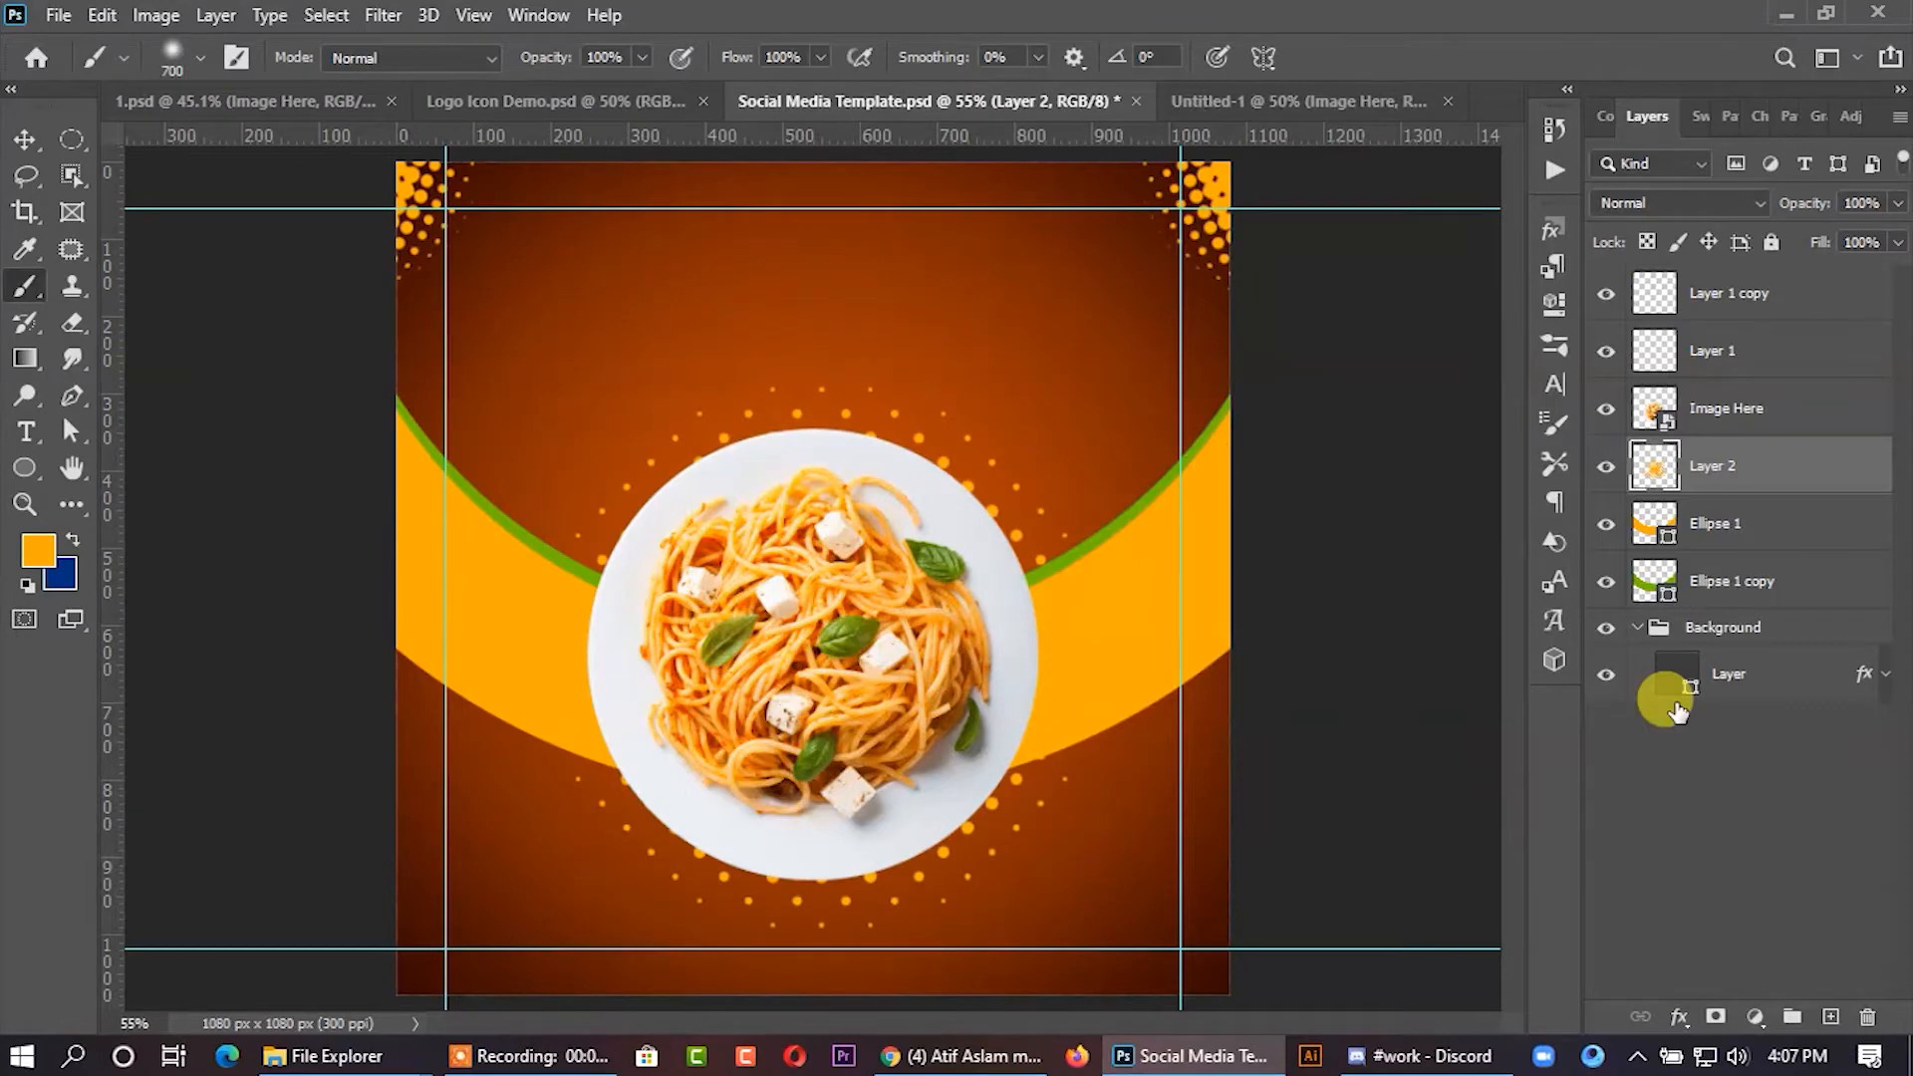
key(ctrl+z)
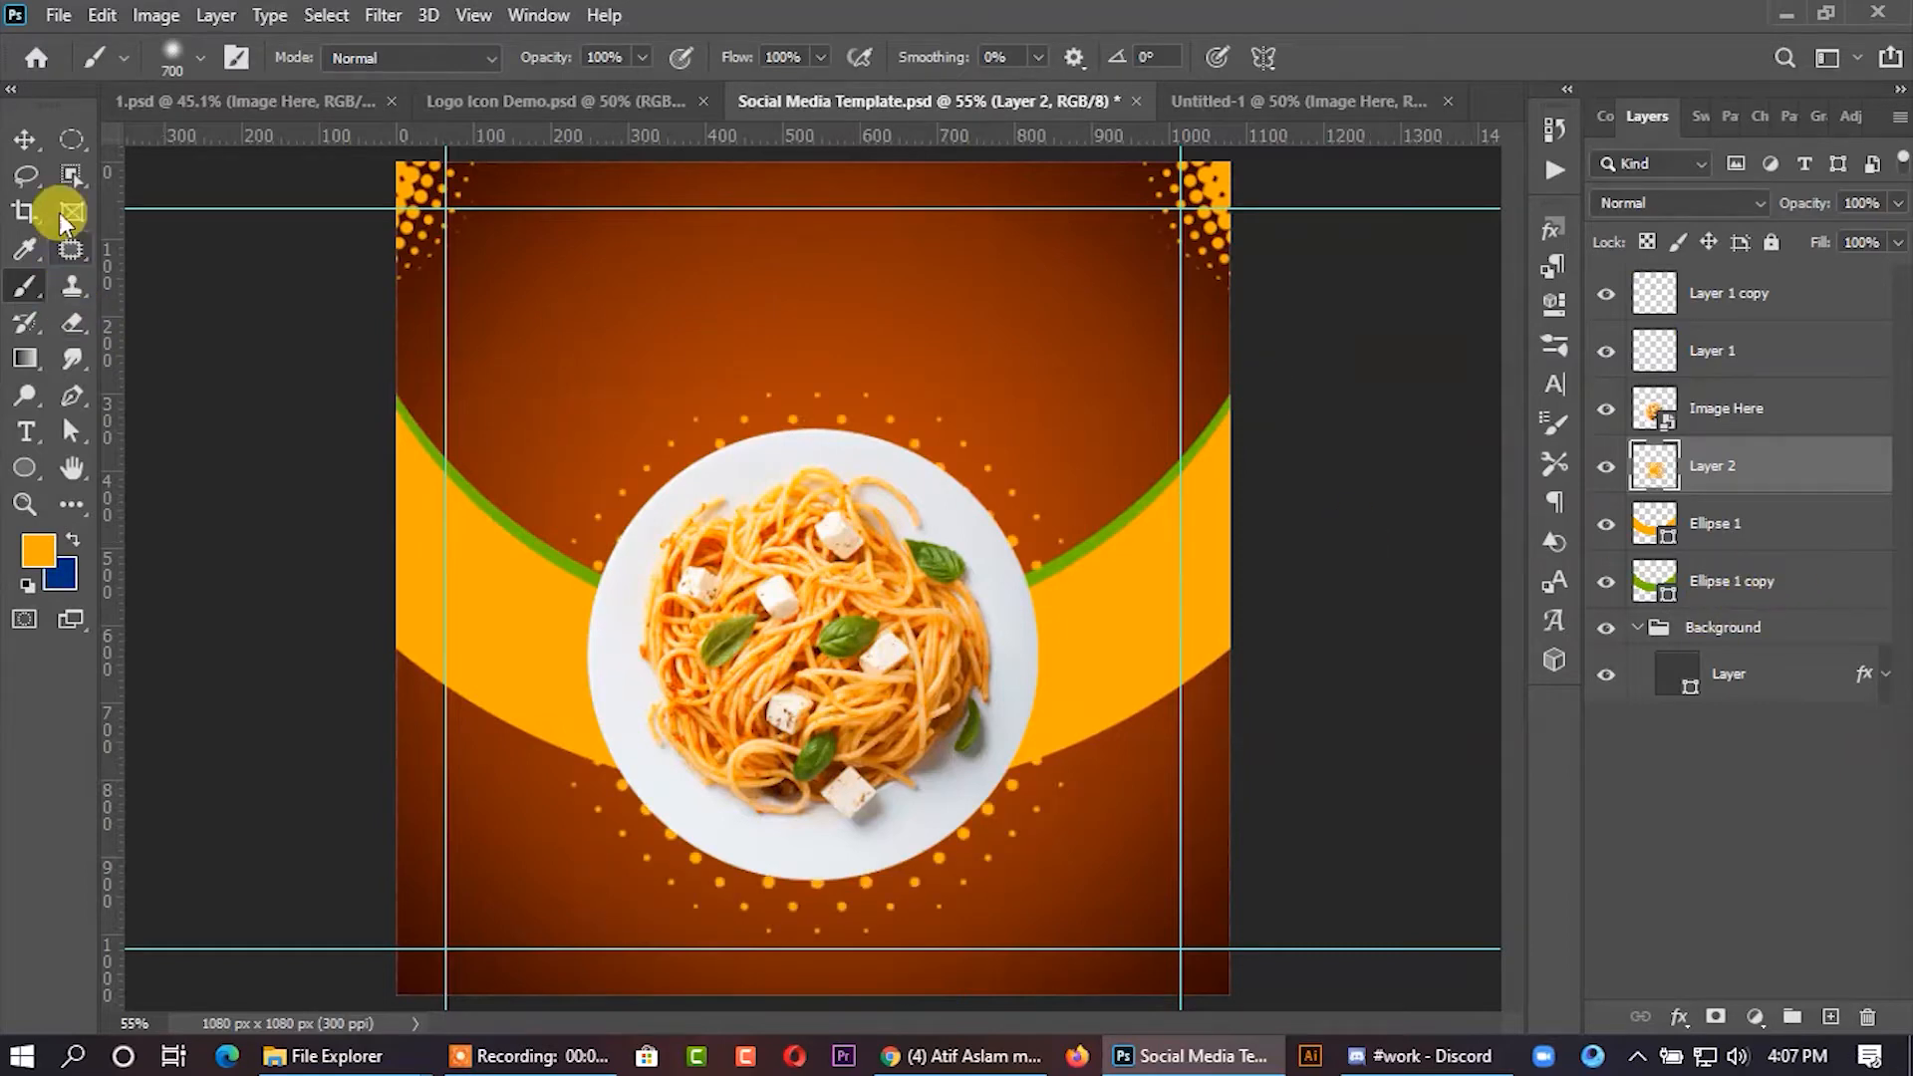
click(26, 141)
key(ctrl+t)
drag(1087, 382, 1075, 405)
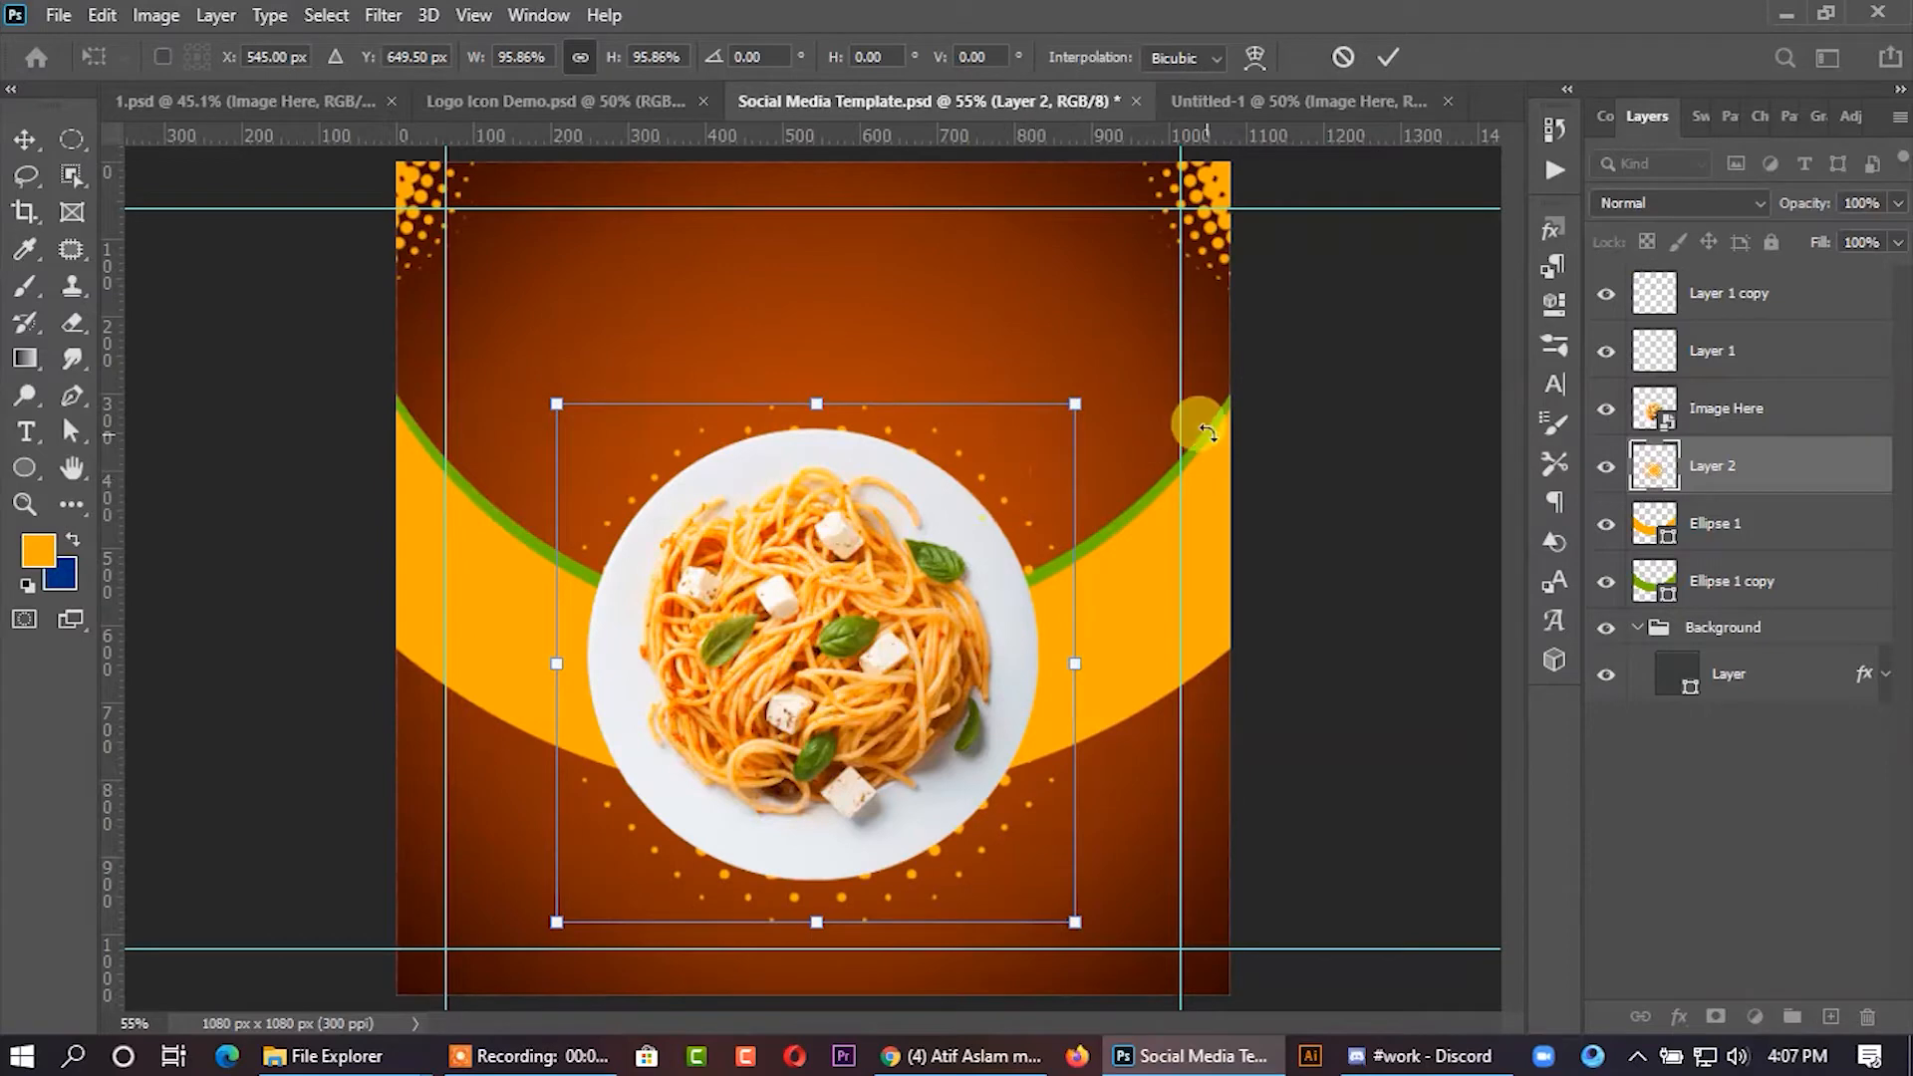
key(ctrl+z)
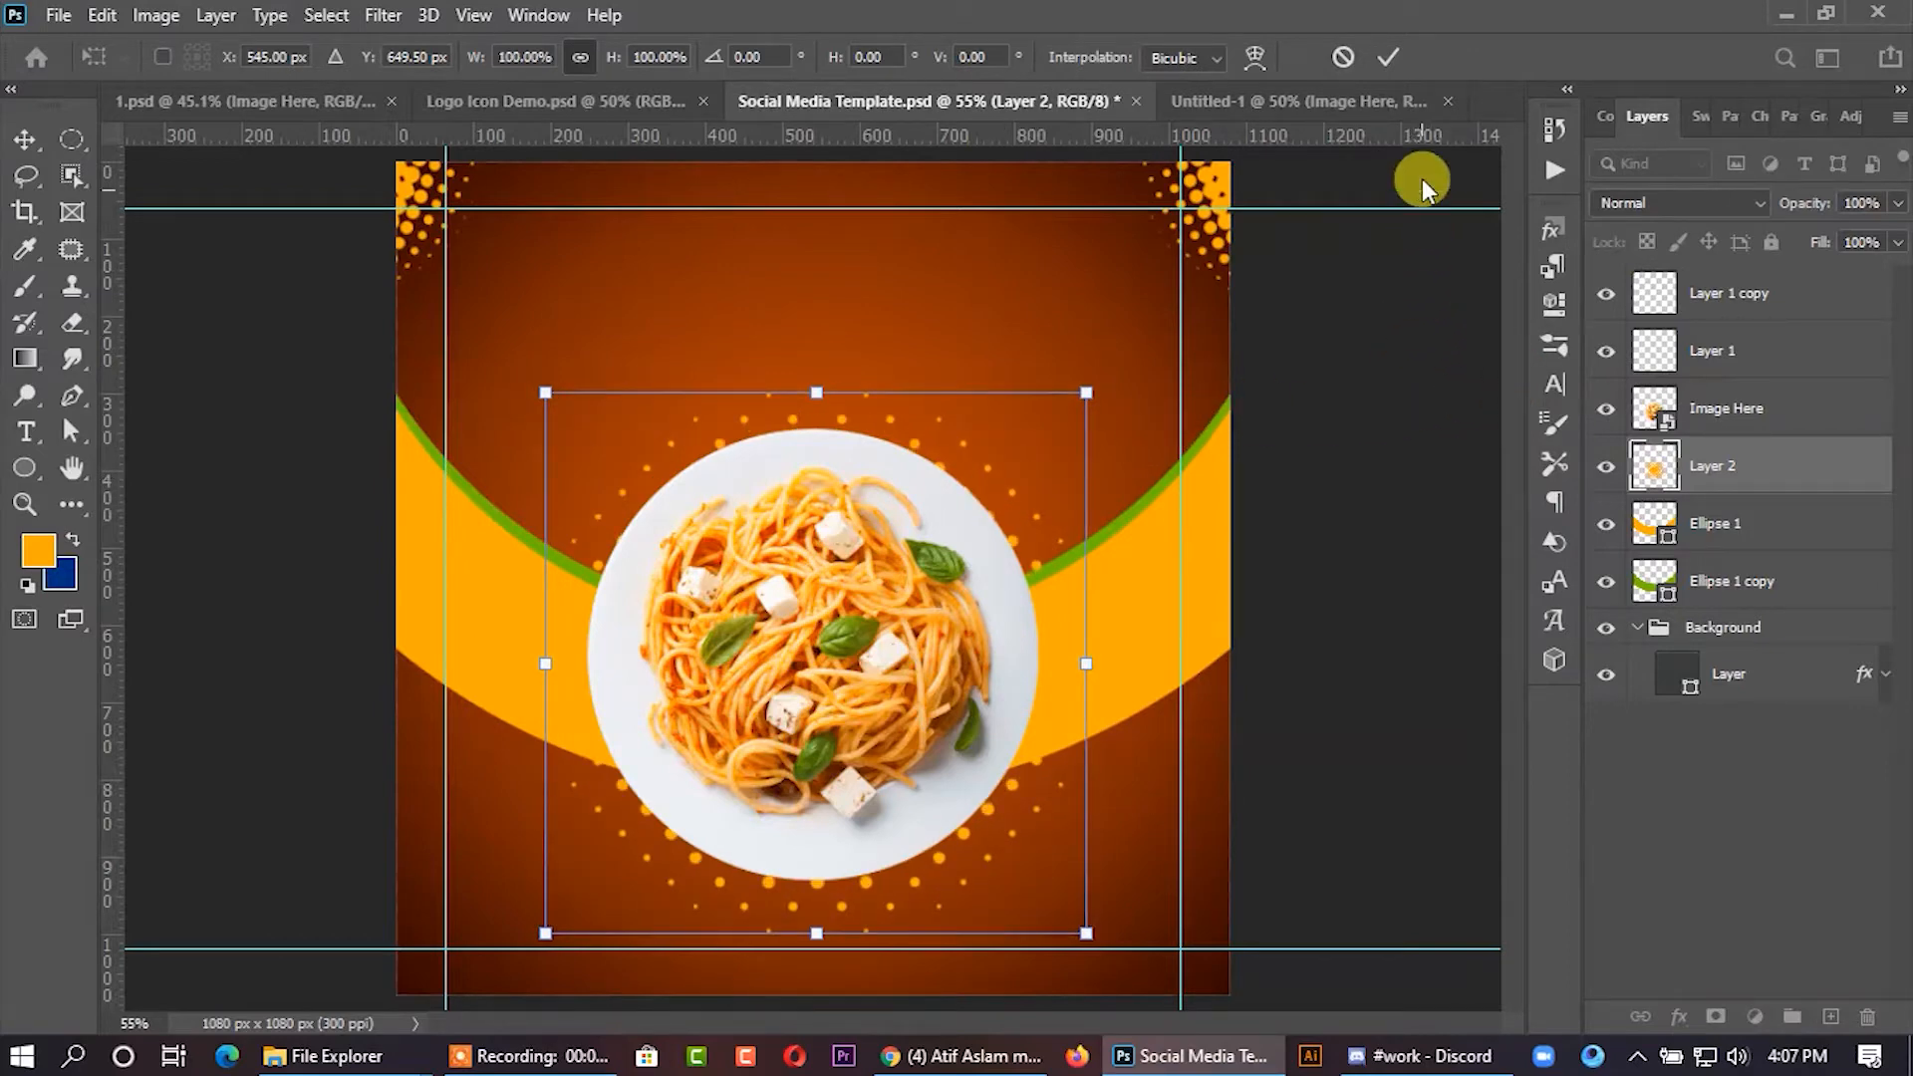
click(1386, 57)
- Undo the coarse halftone stamp behind the pasta plate and choose the 1000 px fine-dot halftone brush
key(ctrl+z)
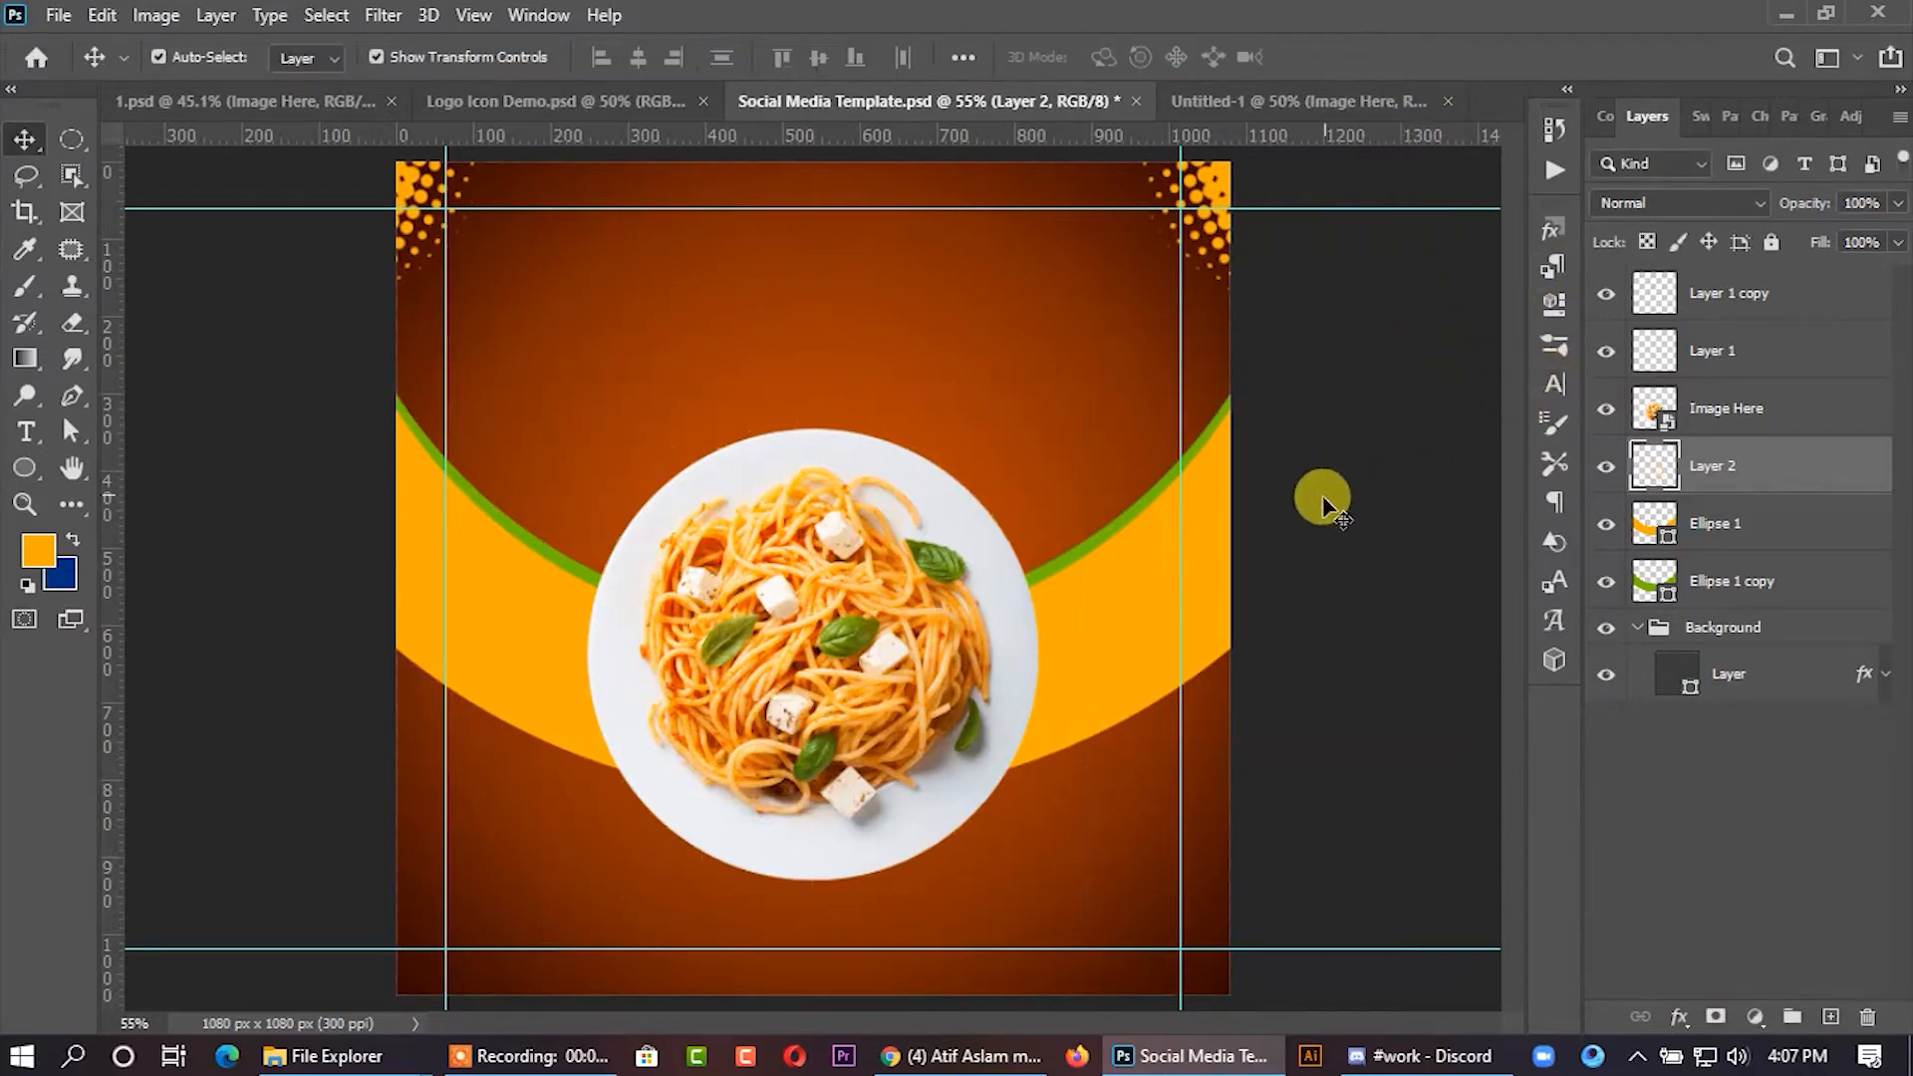
click(25, 287)
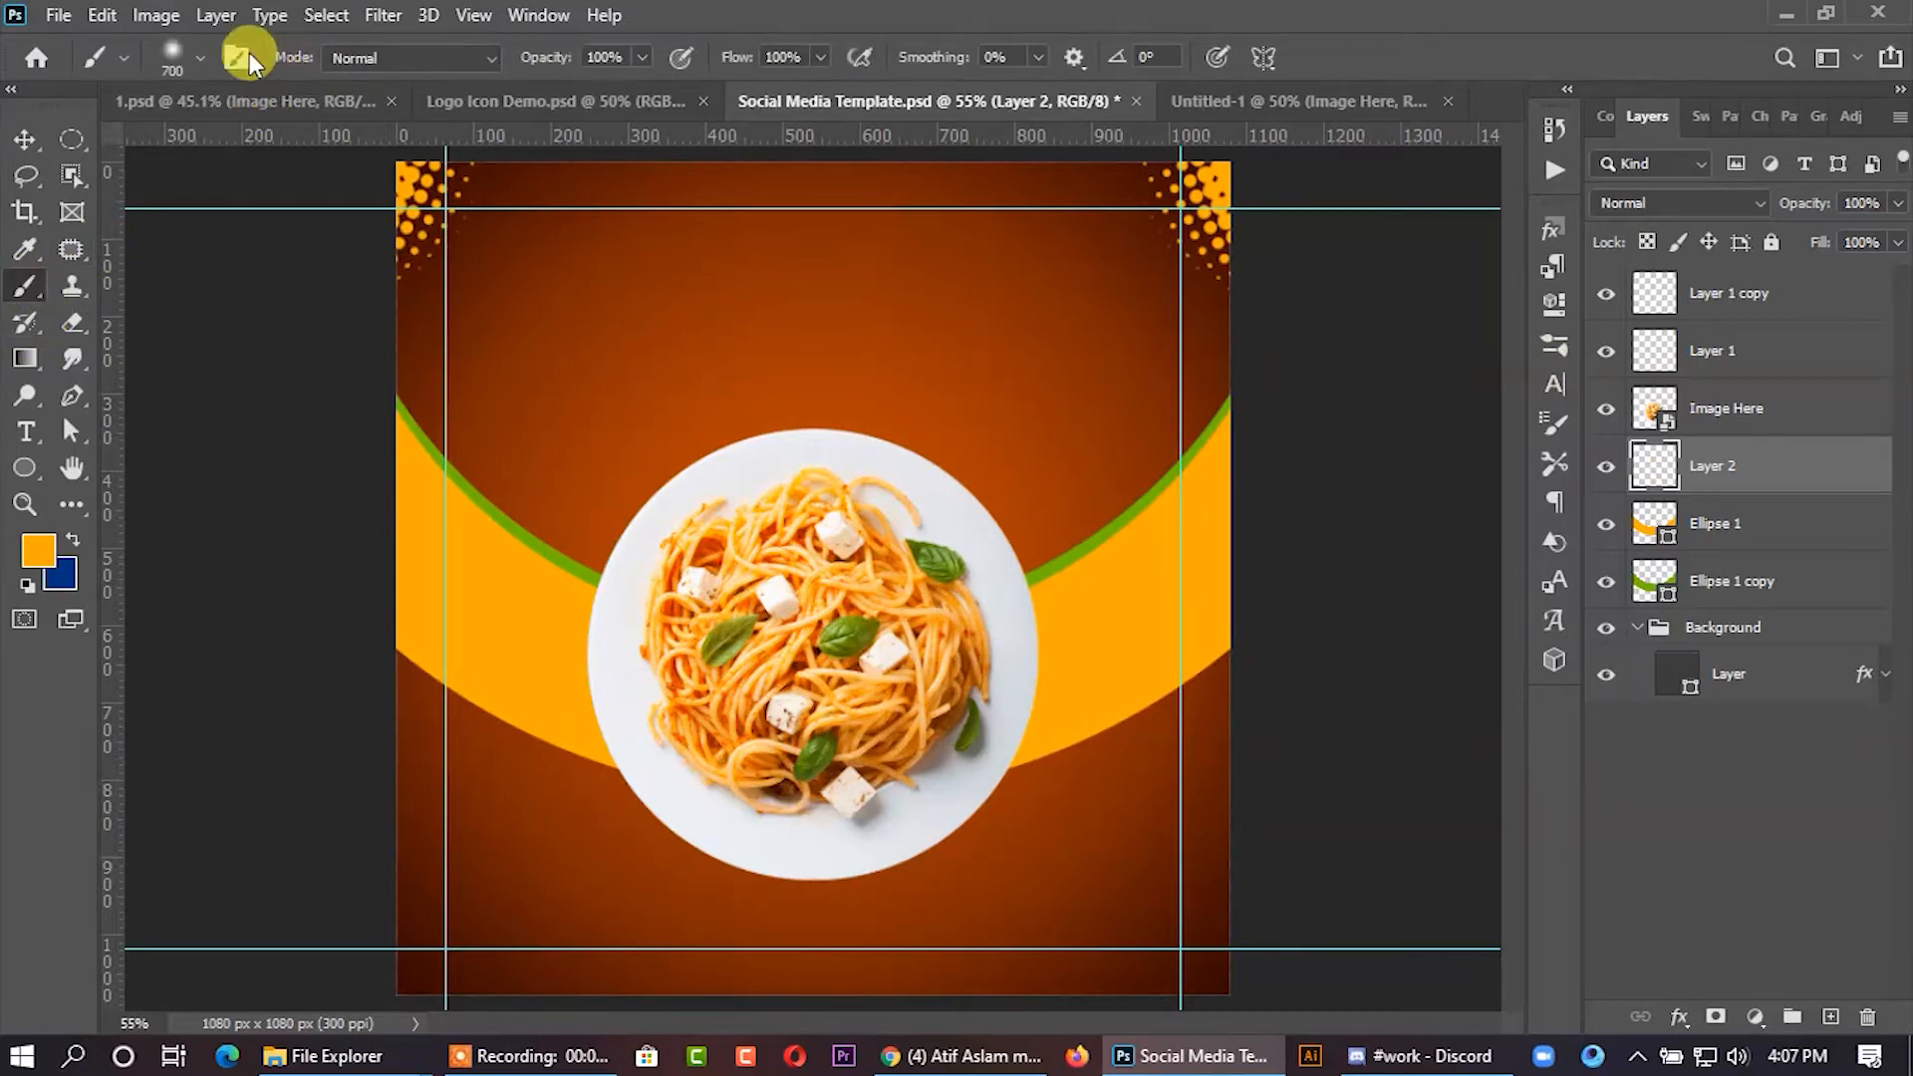
click(199, 60)
click(175, 277)
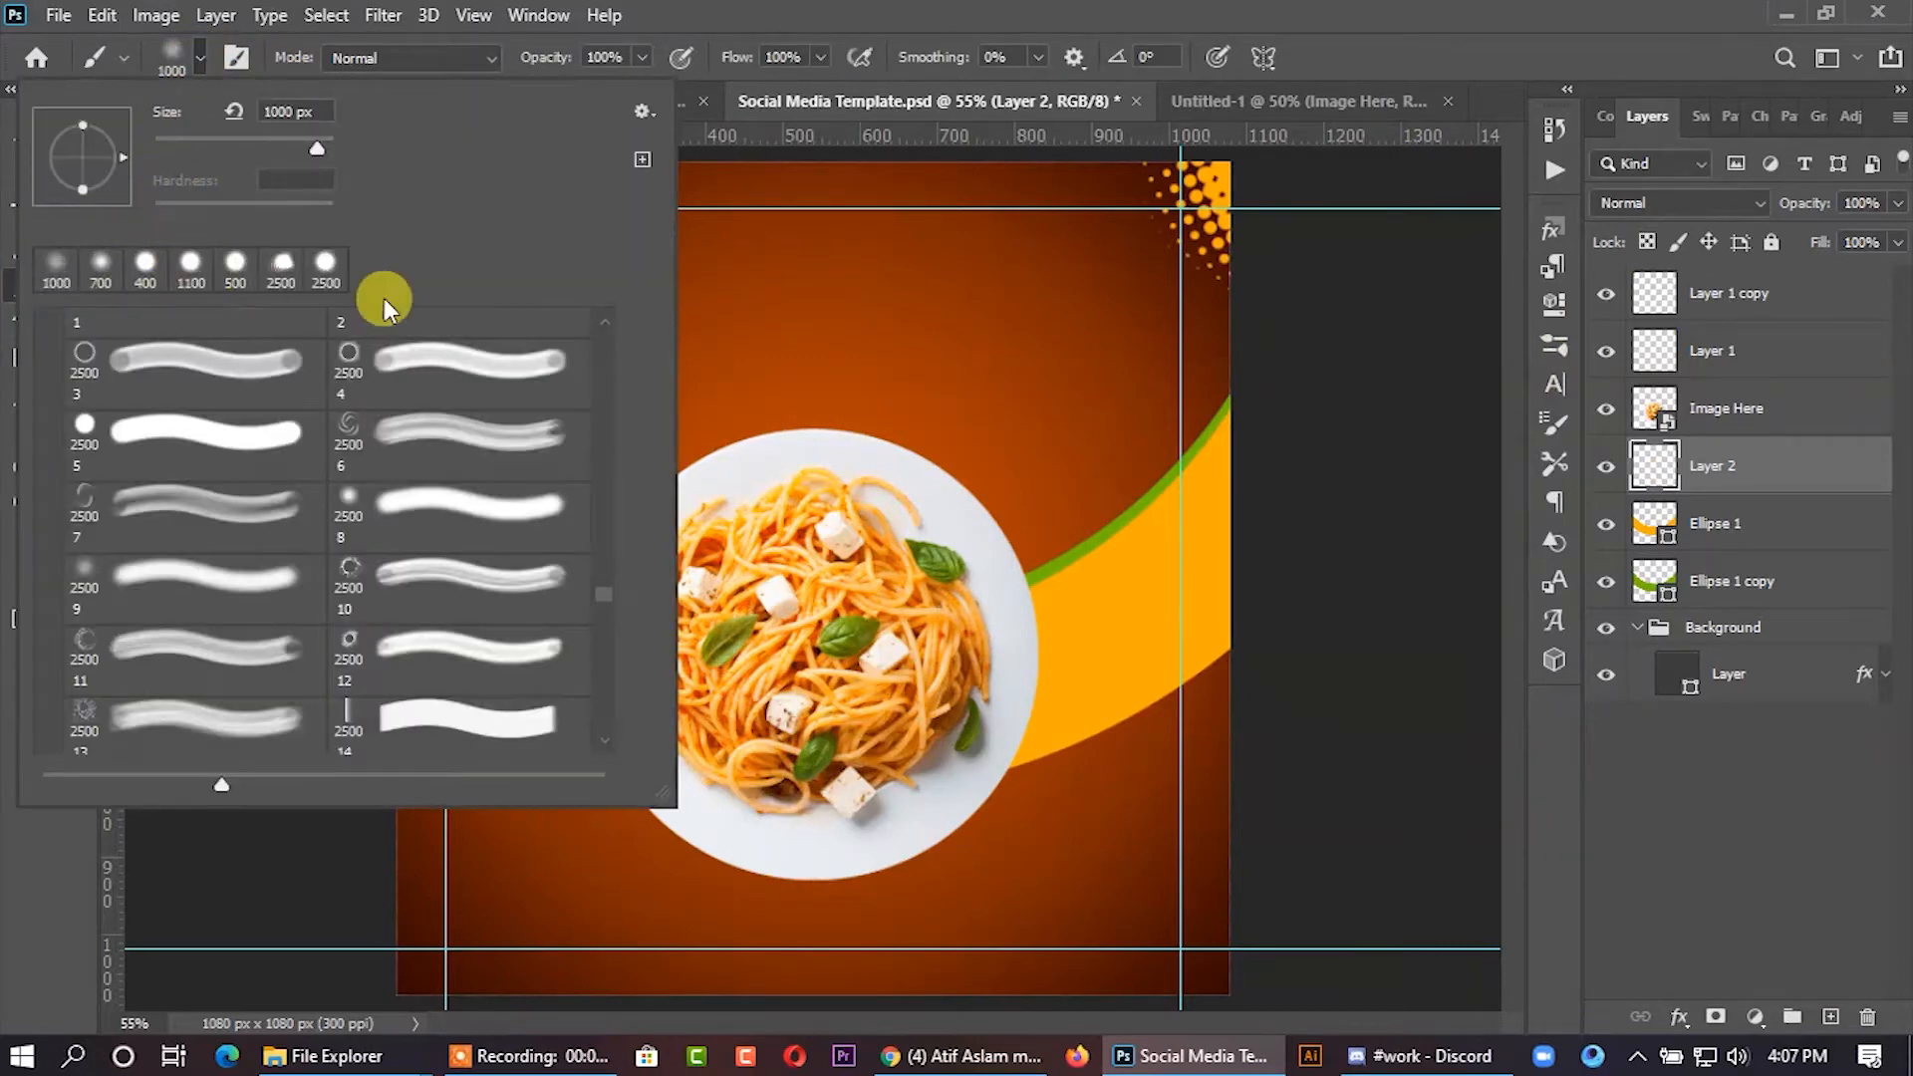
click(1809, 460)
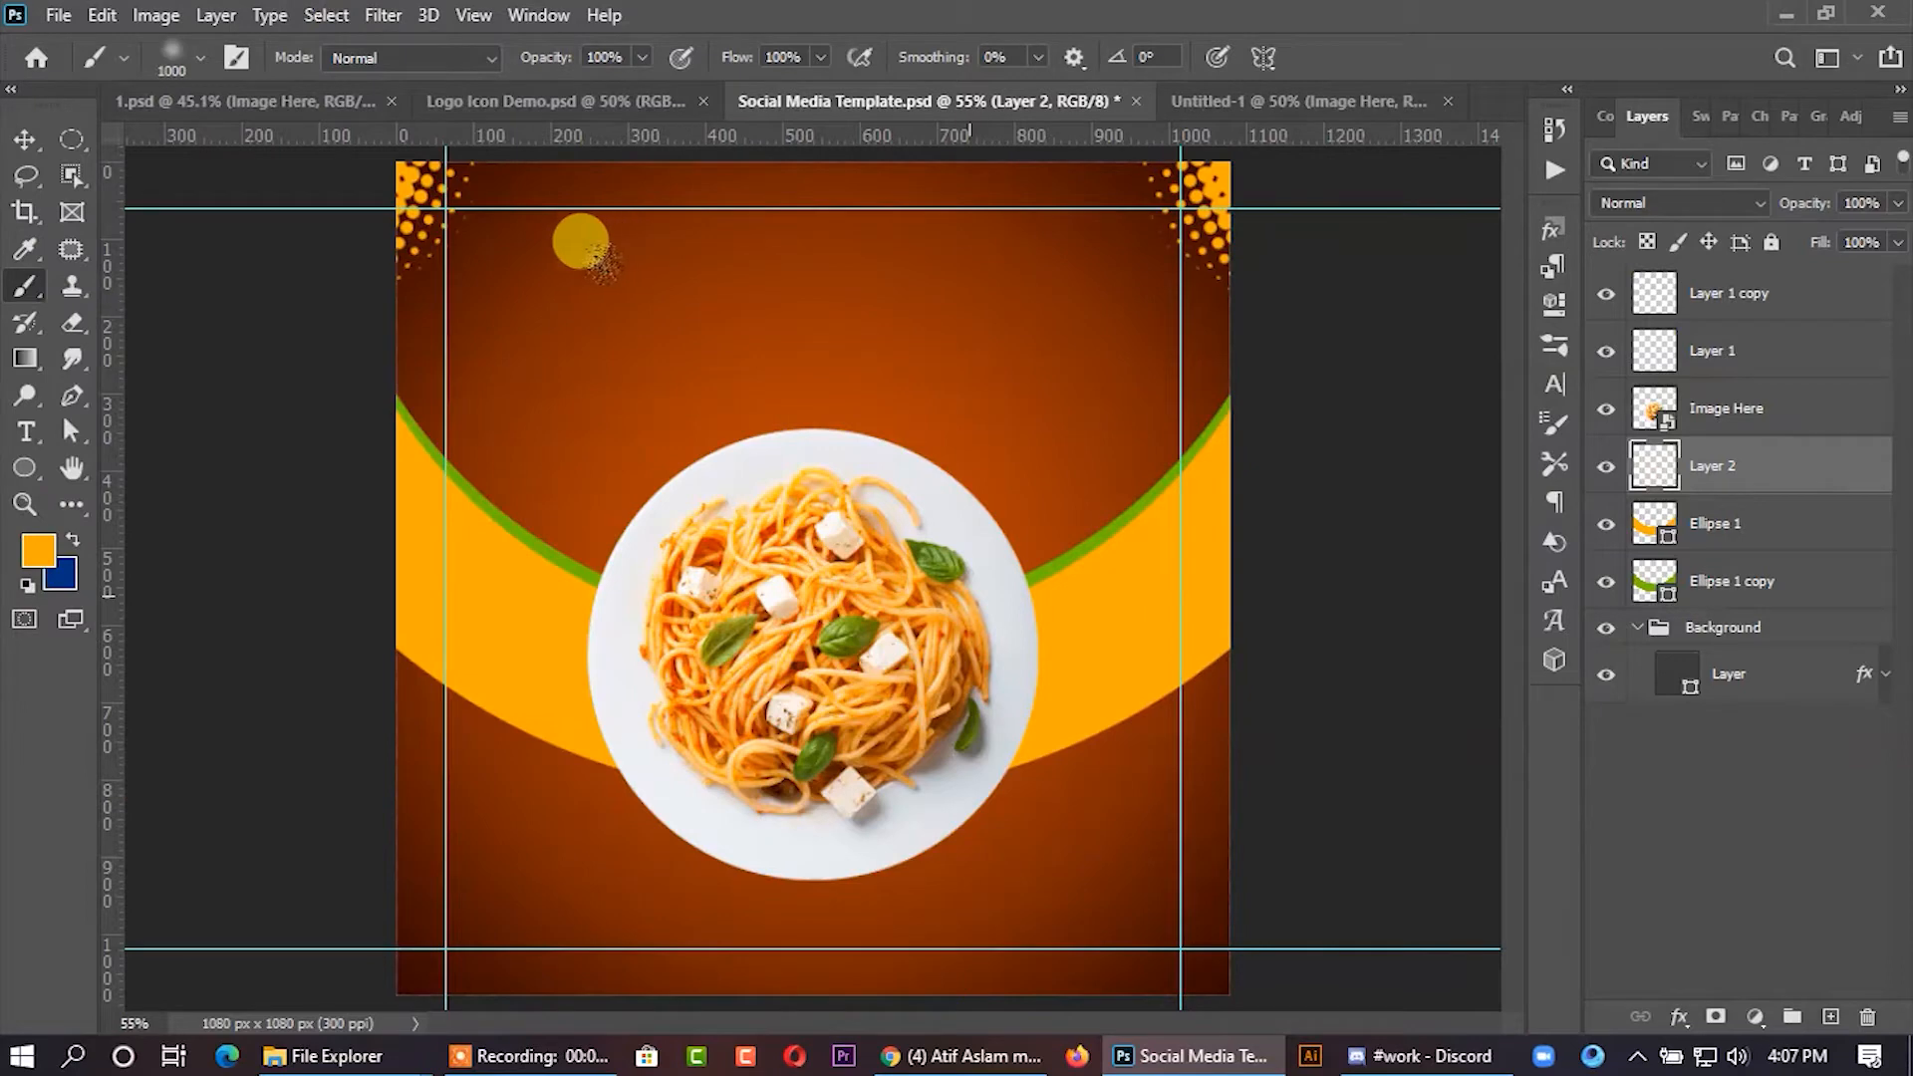
- Reduce the brush to 800 px and stamp fine yellow-orange halftone dots centred behind the pasta plate
key(bracketleft)
key(bracketleft)
key(bracketleft)
key(bracketleft)
key(bracketleft)
key(bracketleft)
key(bracketleft)
key(bracketleft)
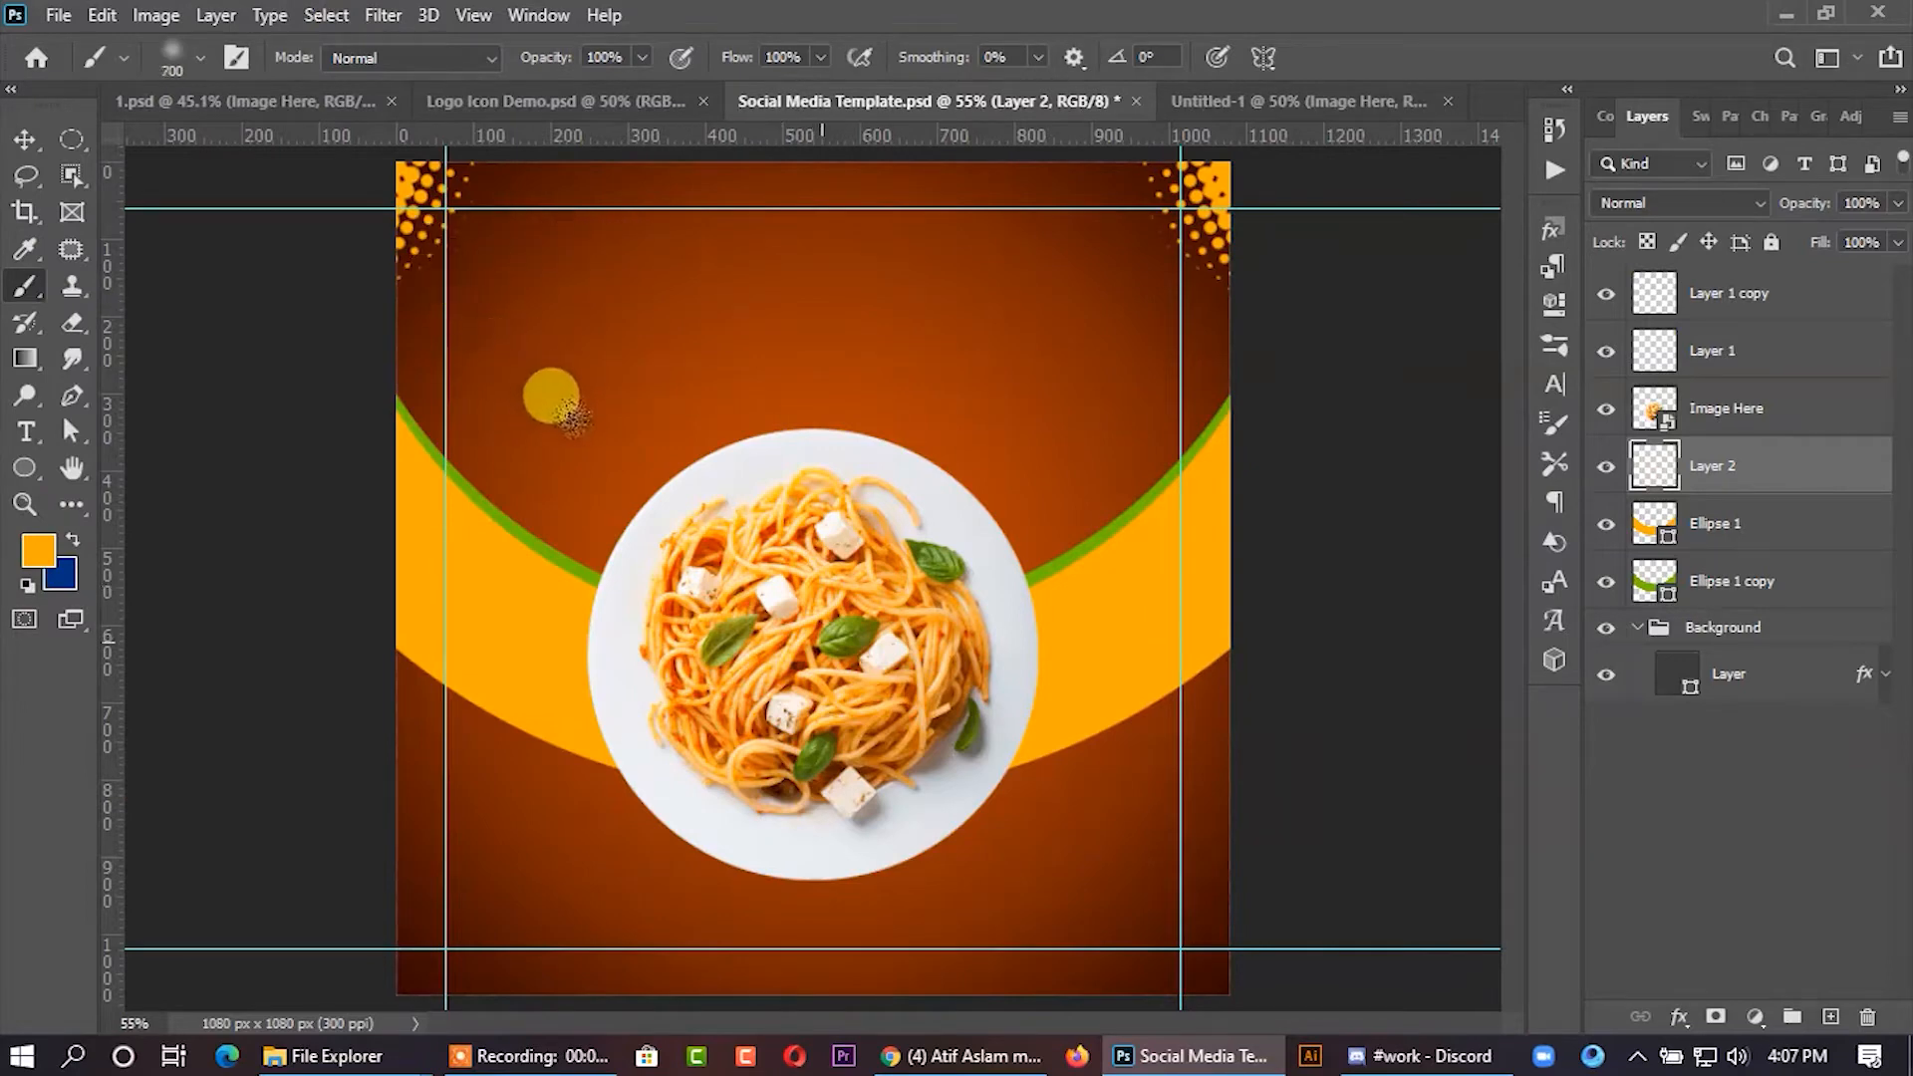
key(bracketright)
click(812, 653)
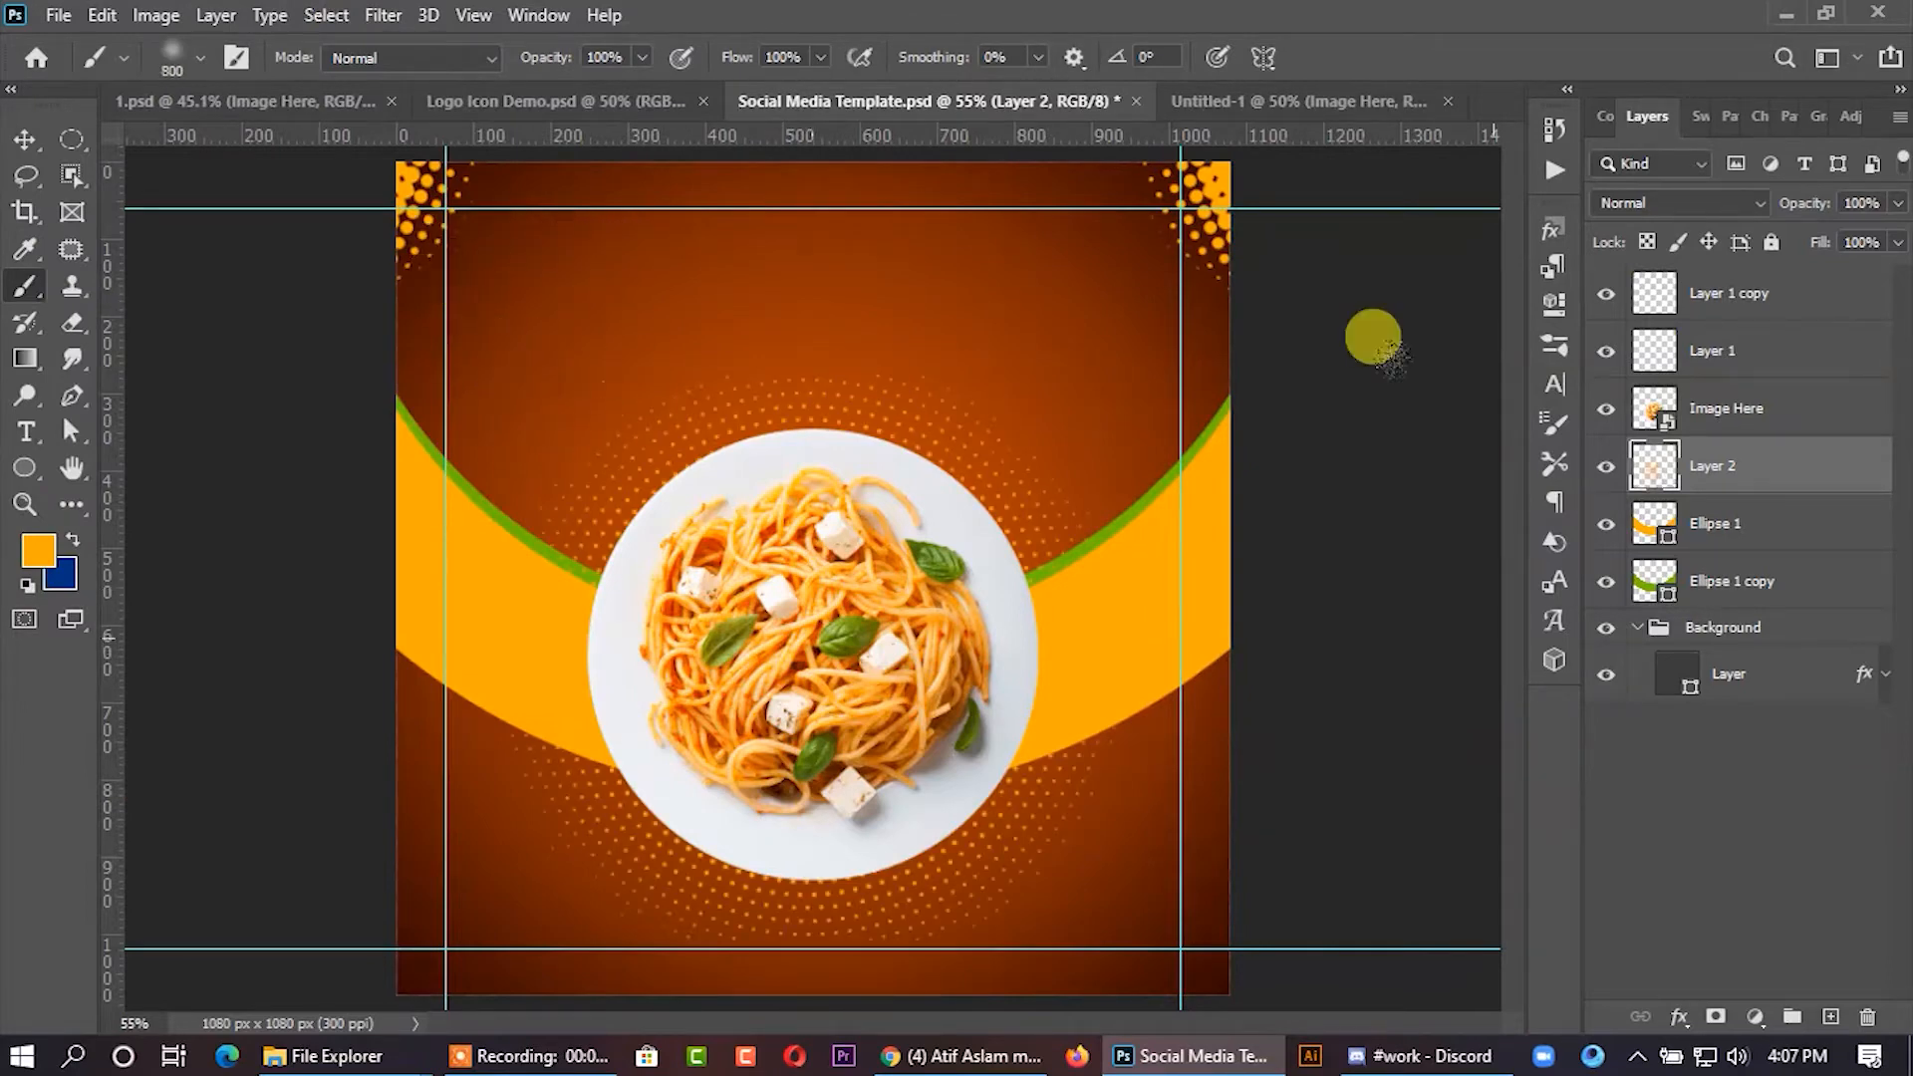
- Scale the fine halftone dots down to about 86% so they form a narrow ring around the plate
click(25, 139)
key(ctrl+t)
drag(1115, 371, 1064, 431)
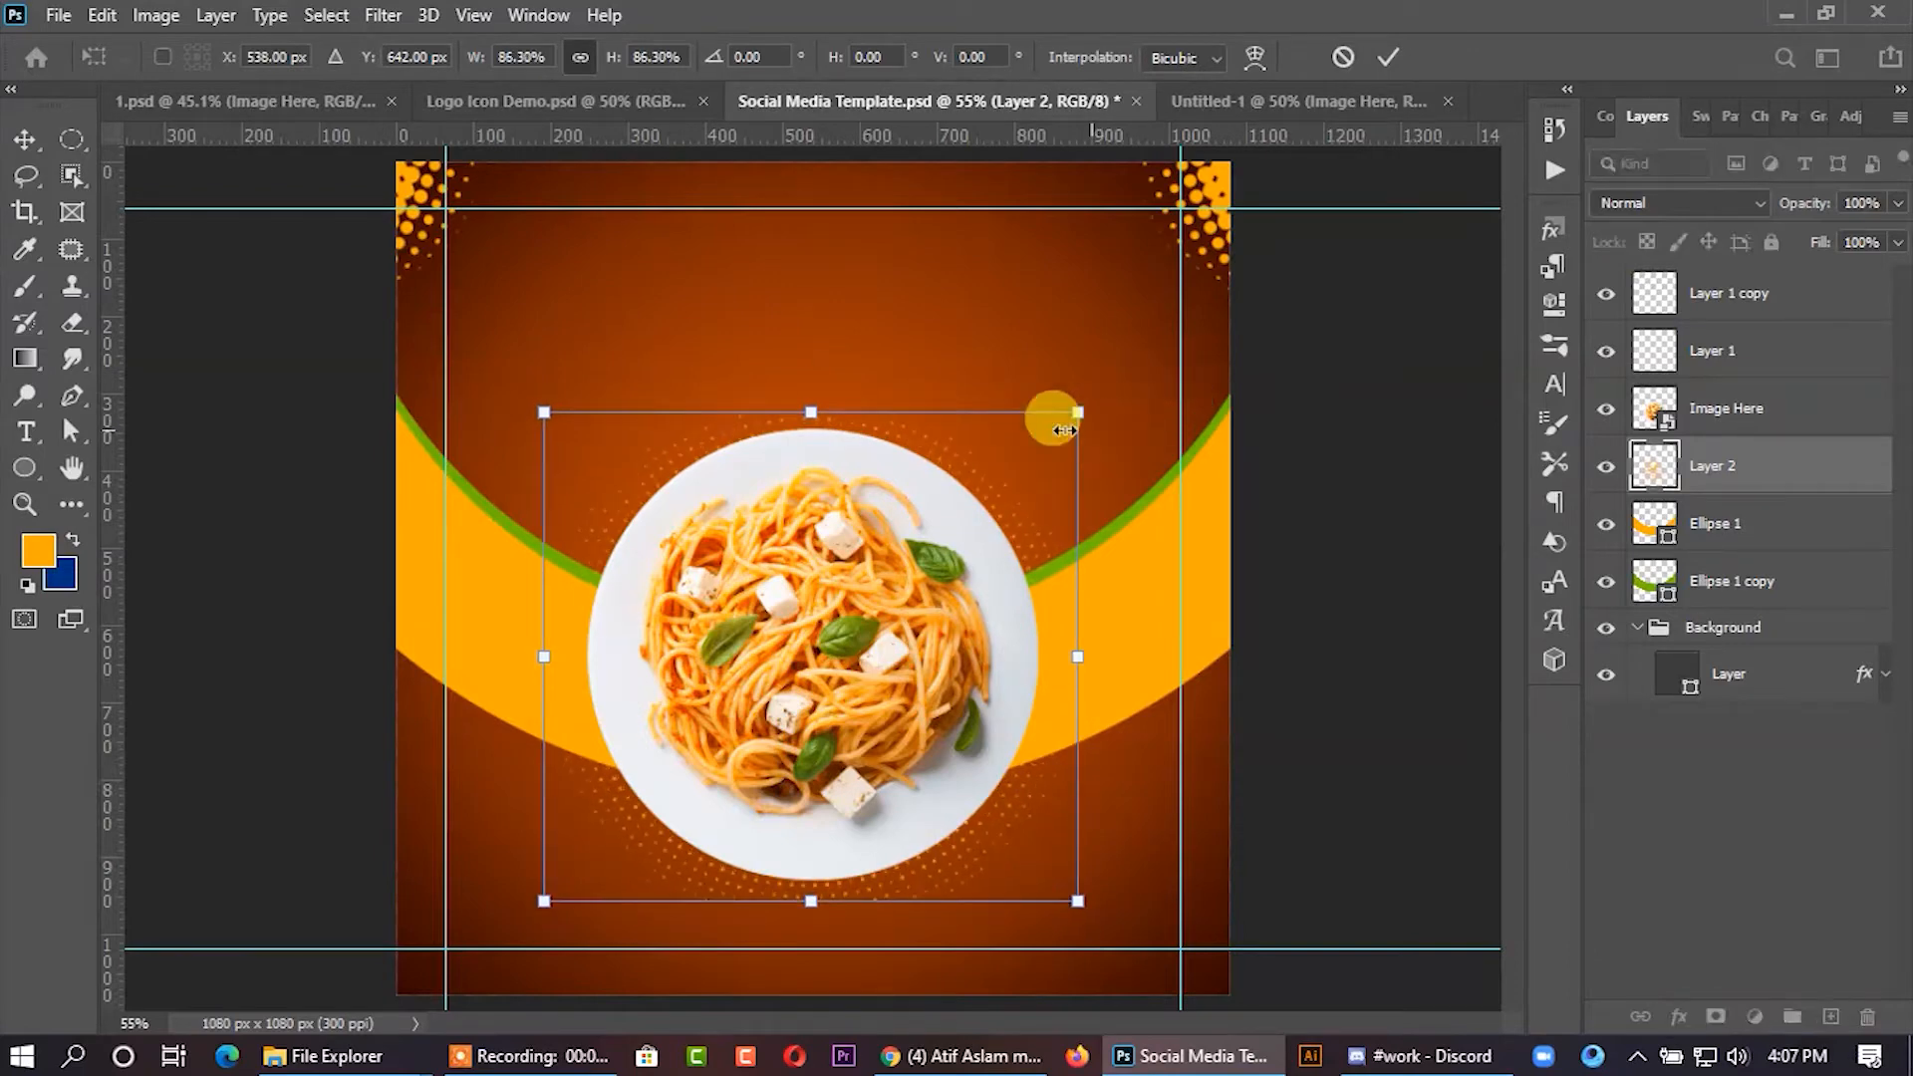
click(26, 141)
click(256, 398)
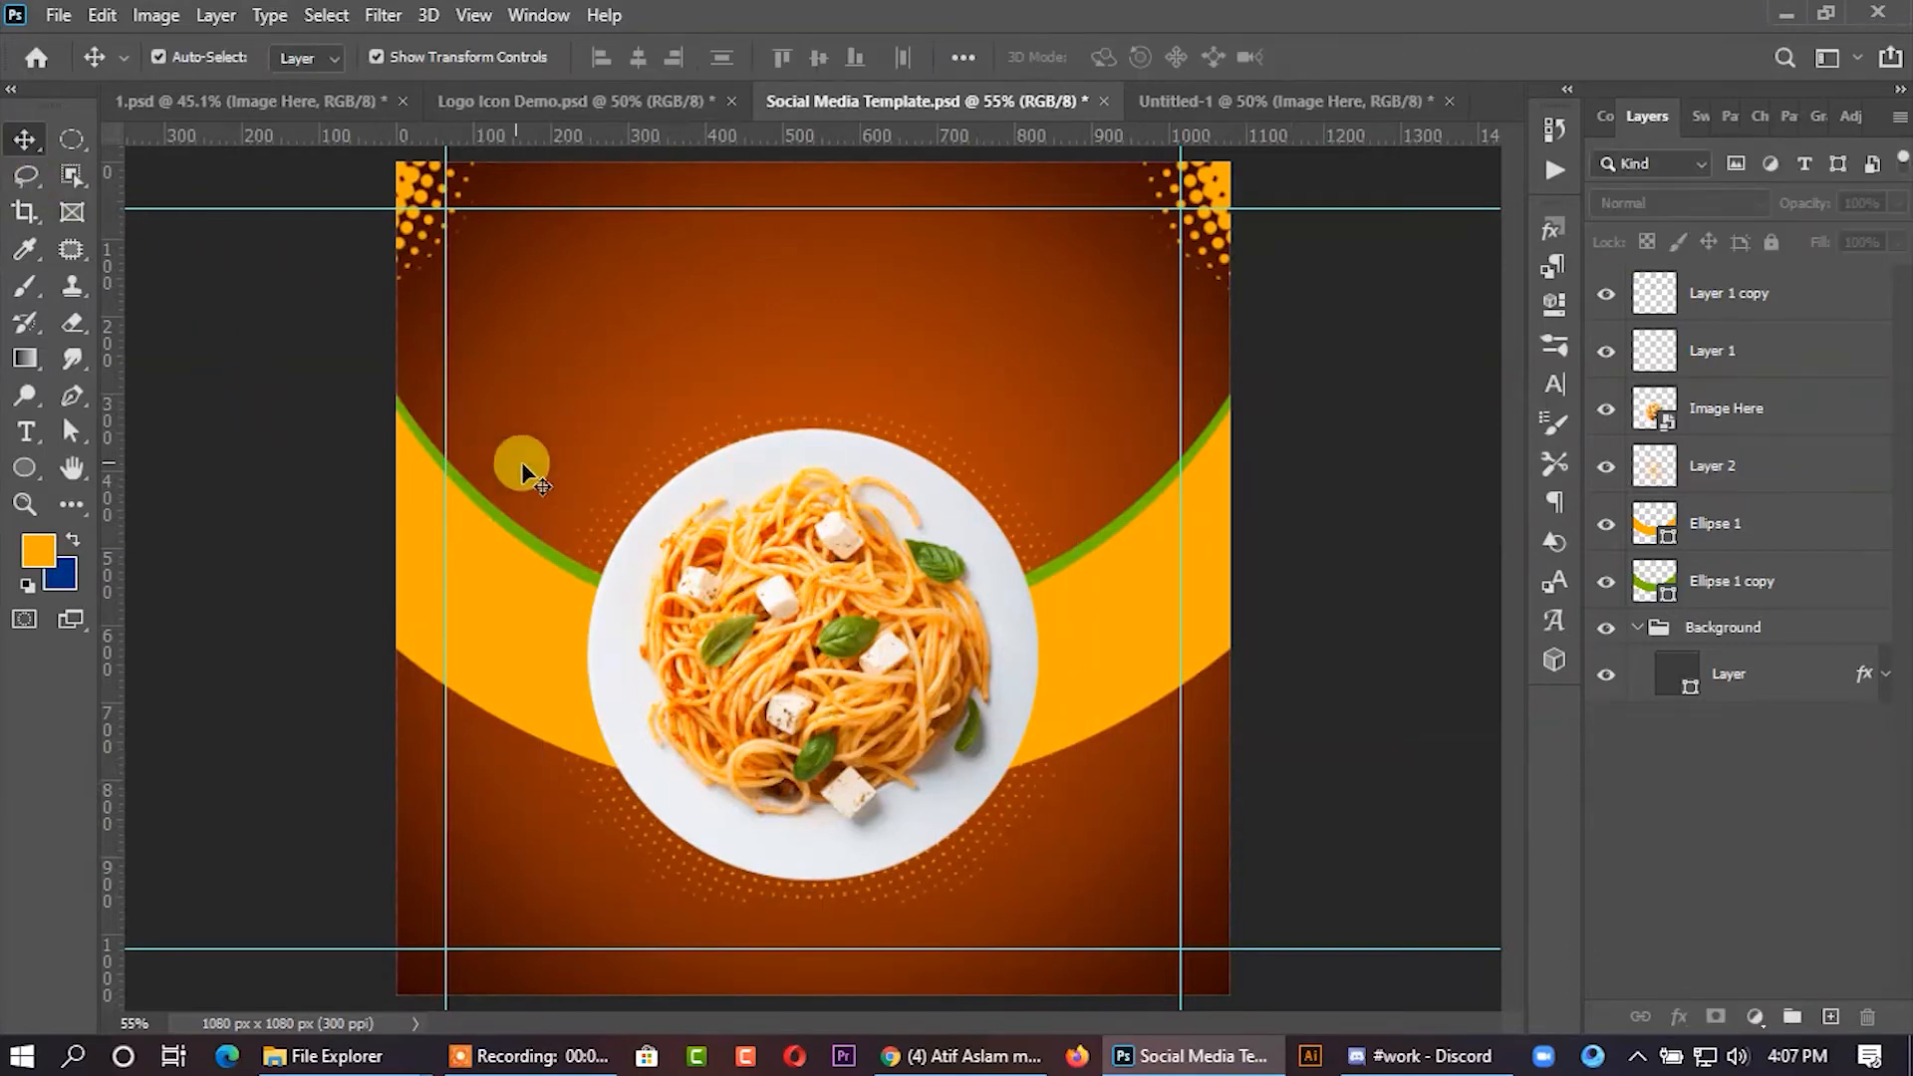
- Copy the Super Delicious and FOOD MENU texts from Logo Icon Demo.psd into Social Media Template.psd above the pasta plate
key(ctrl+minus)
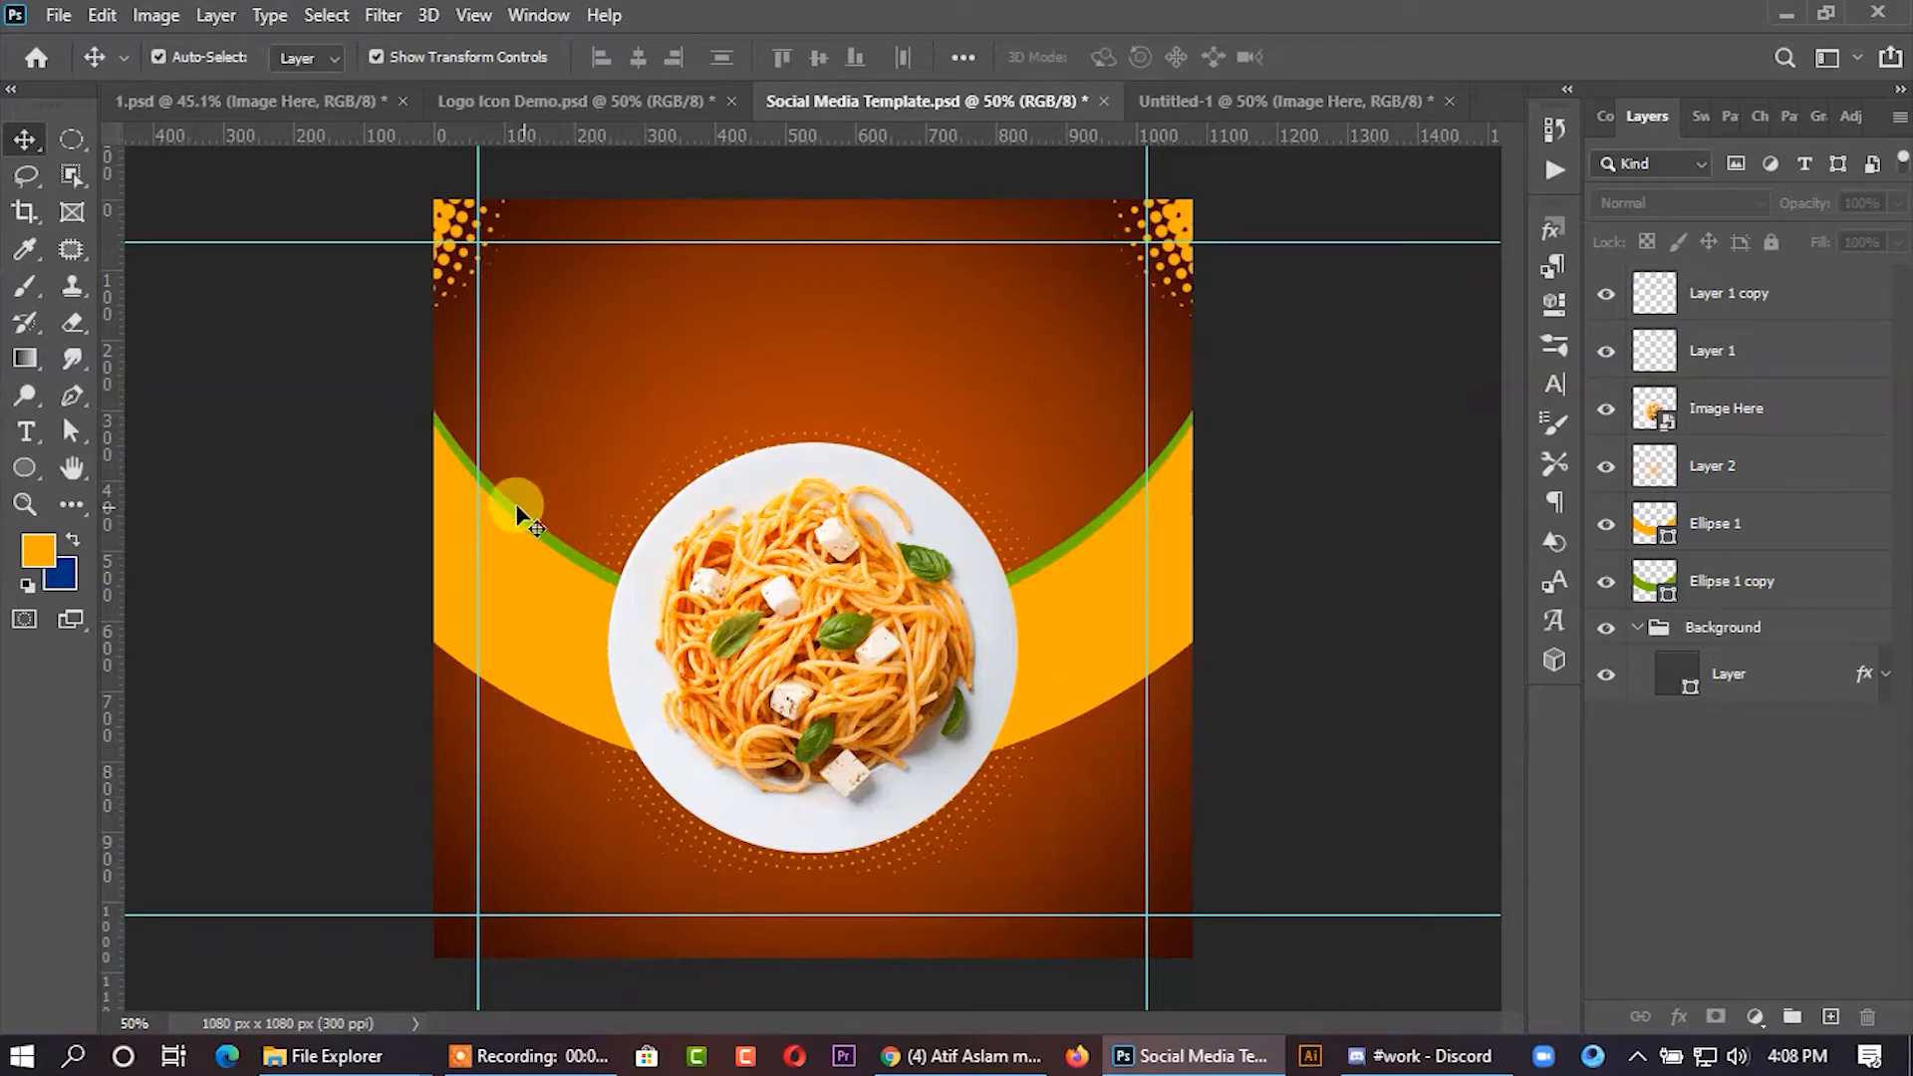
click(518, 111)
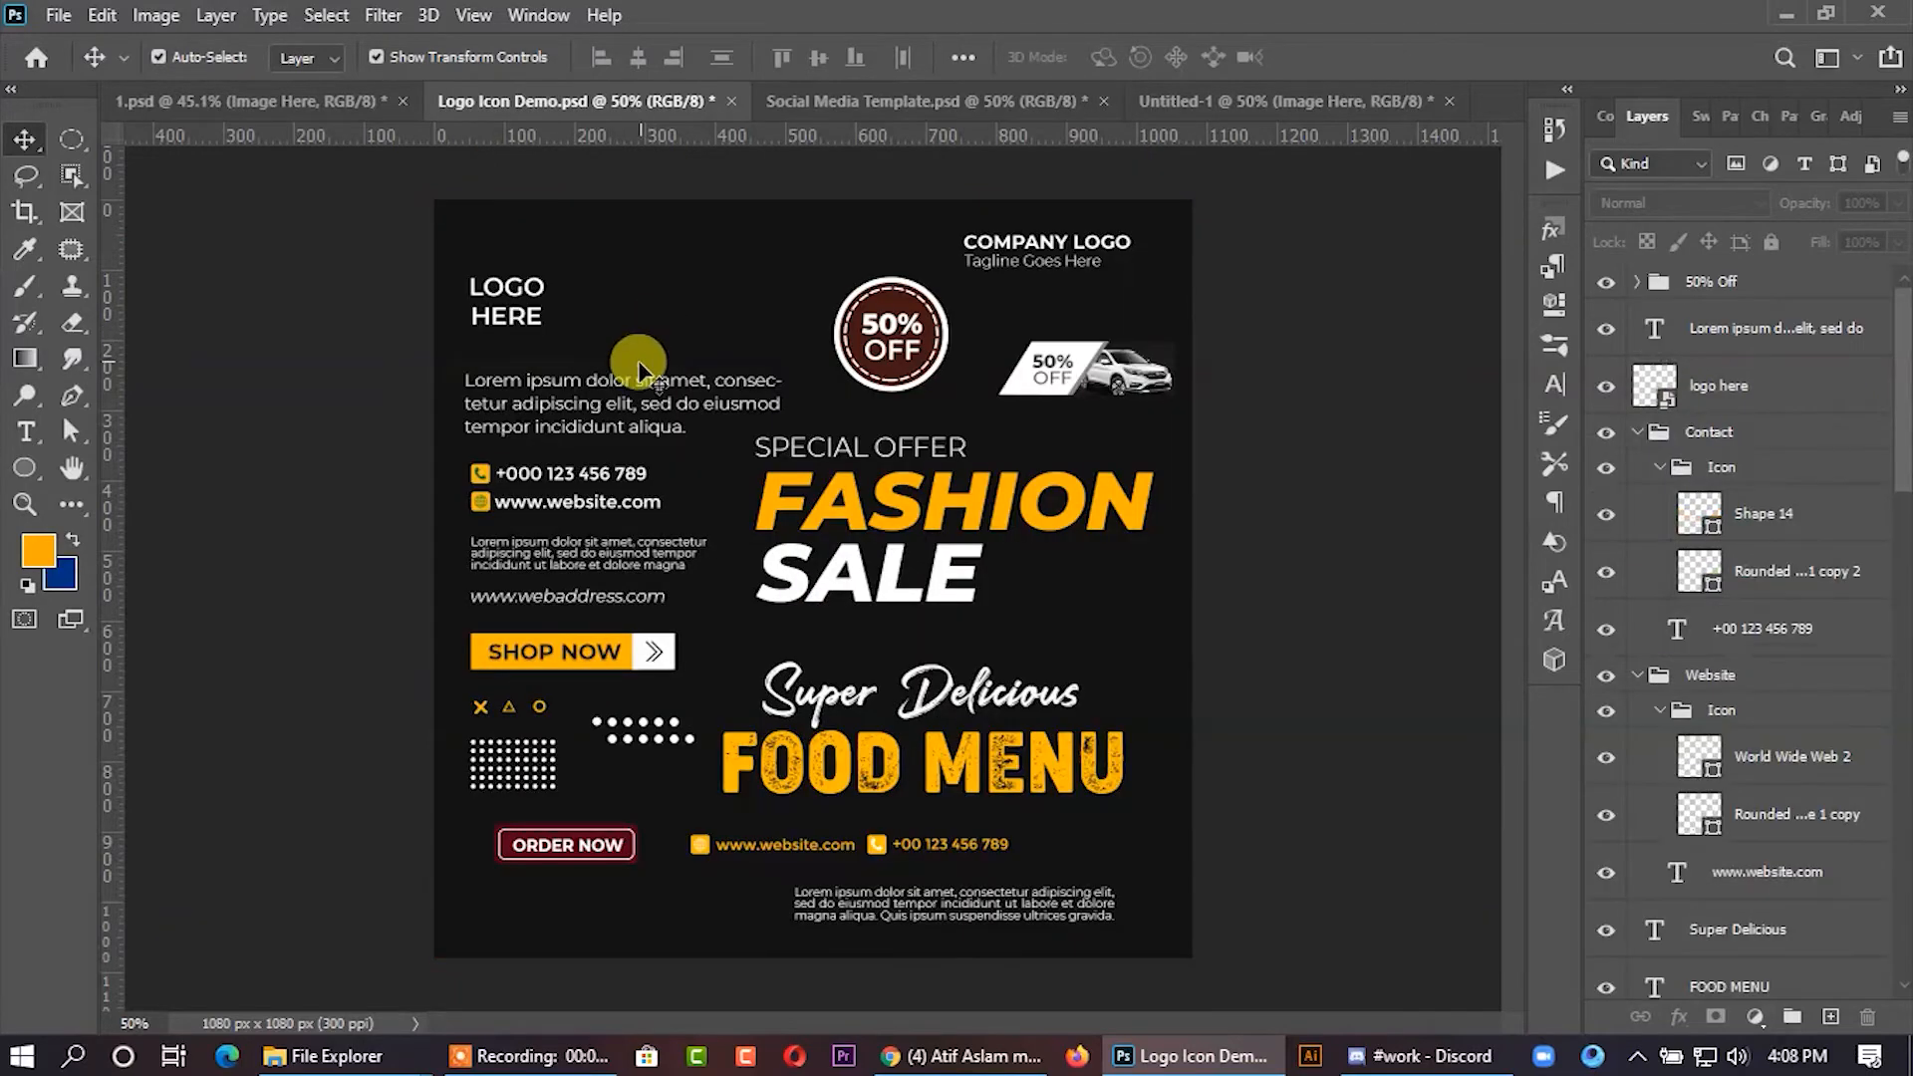
click(894, 672)
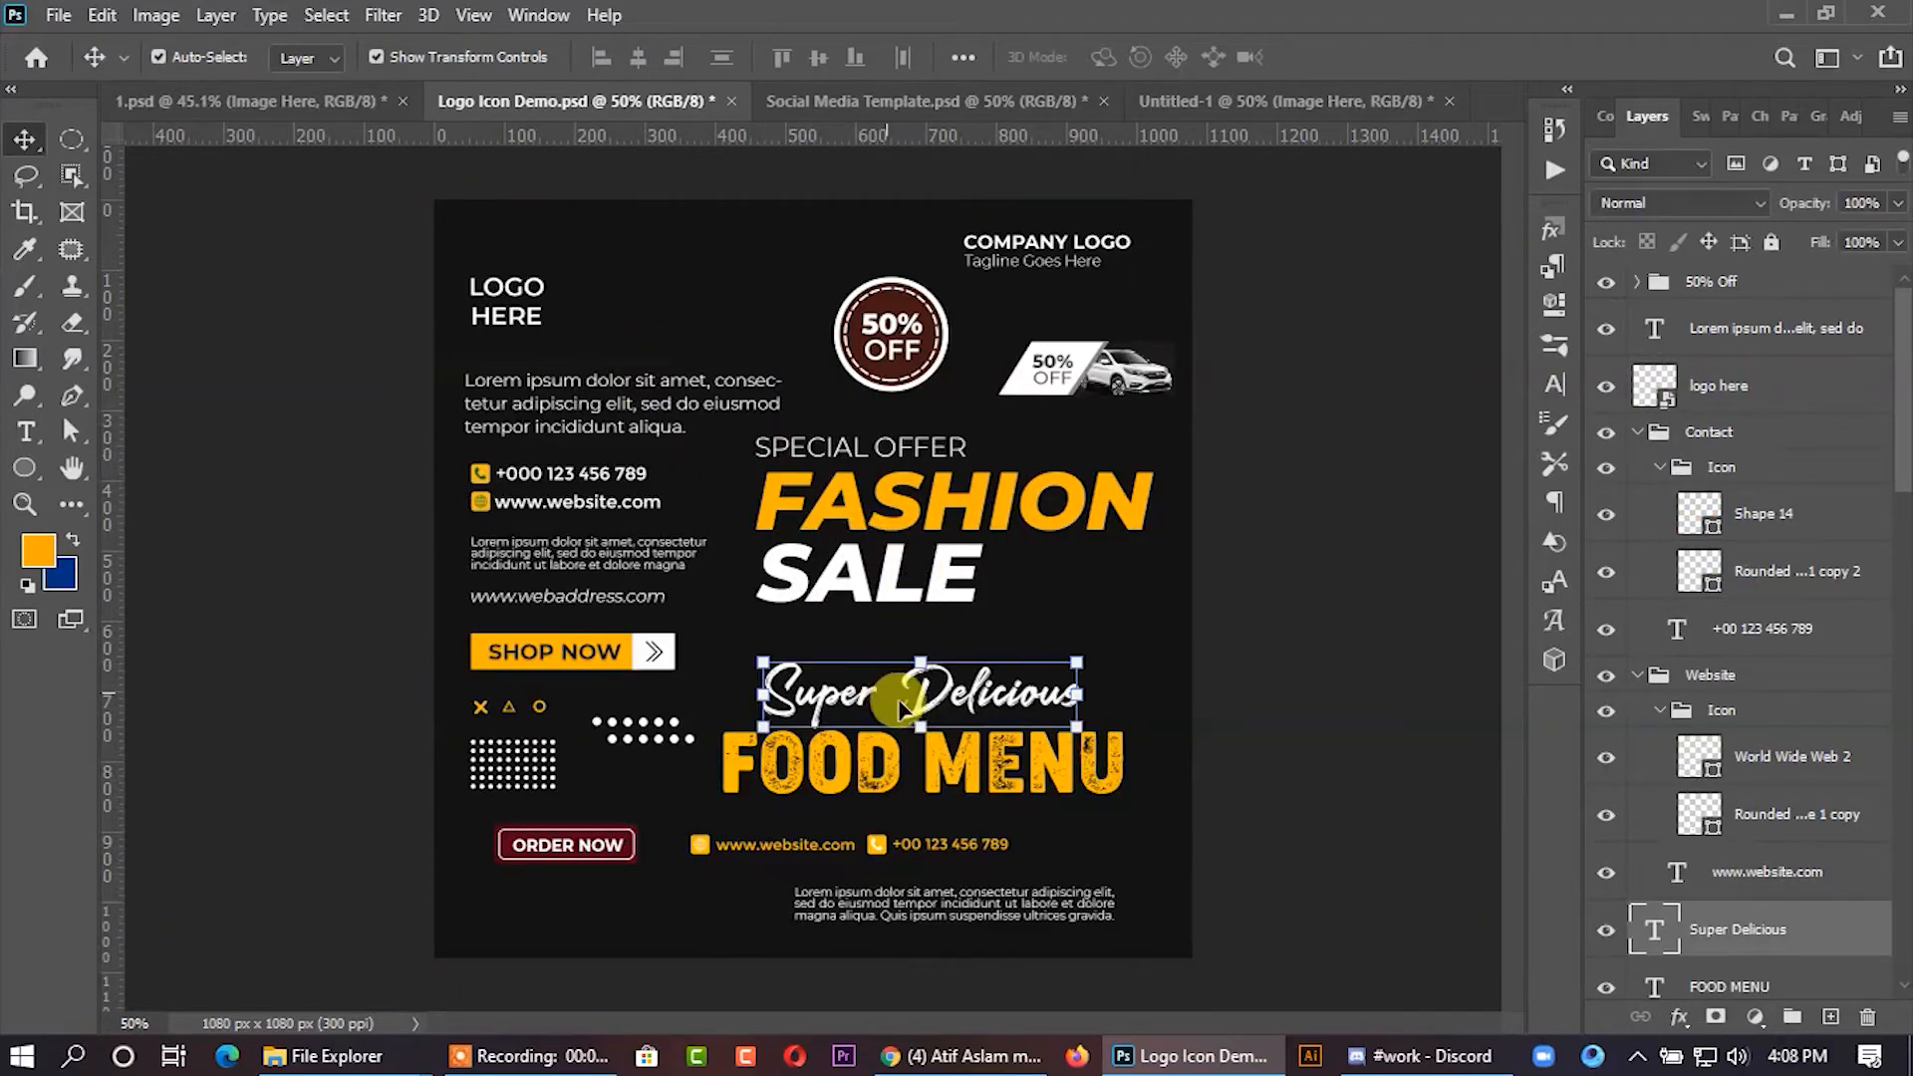
shift+click(962, 758)
drag(952, 712, 854, 342)
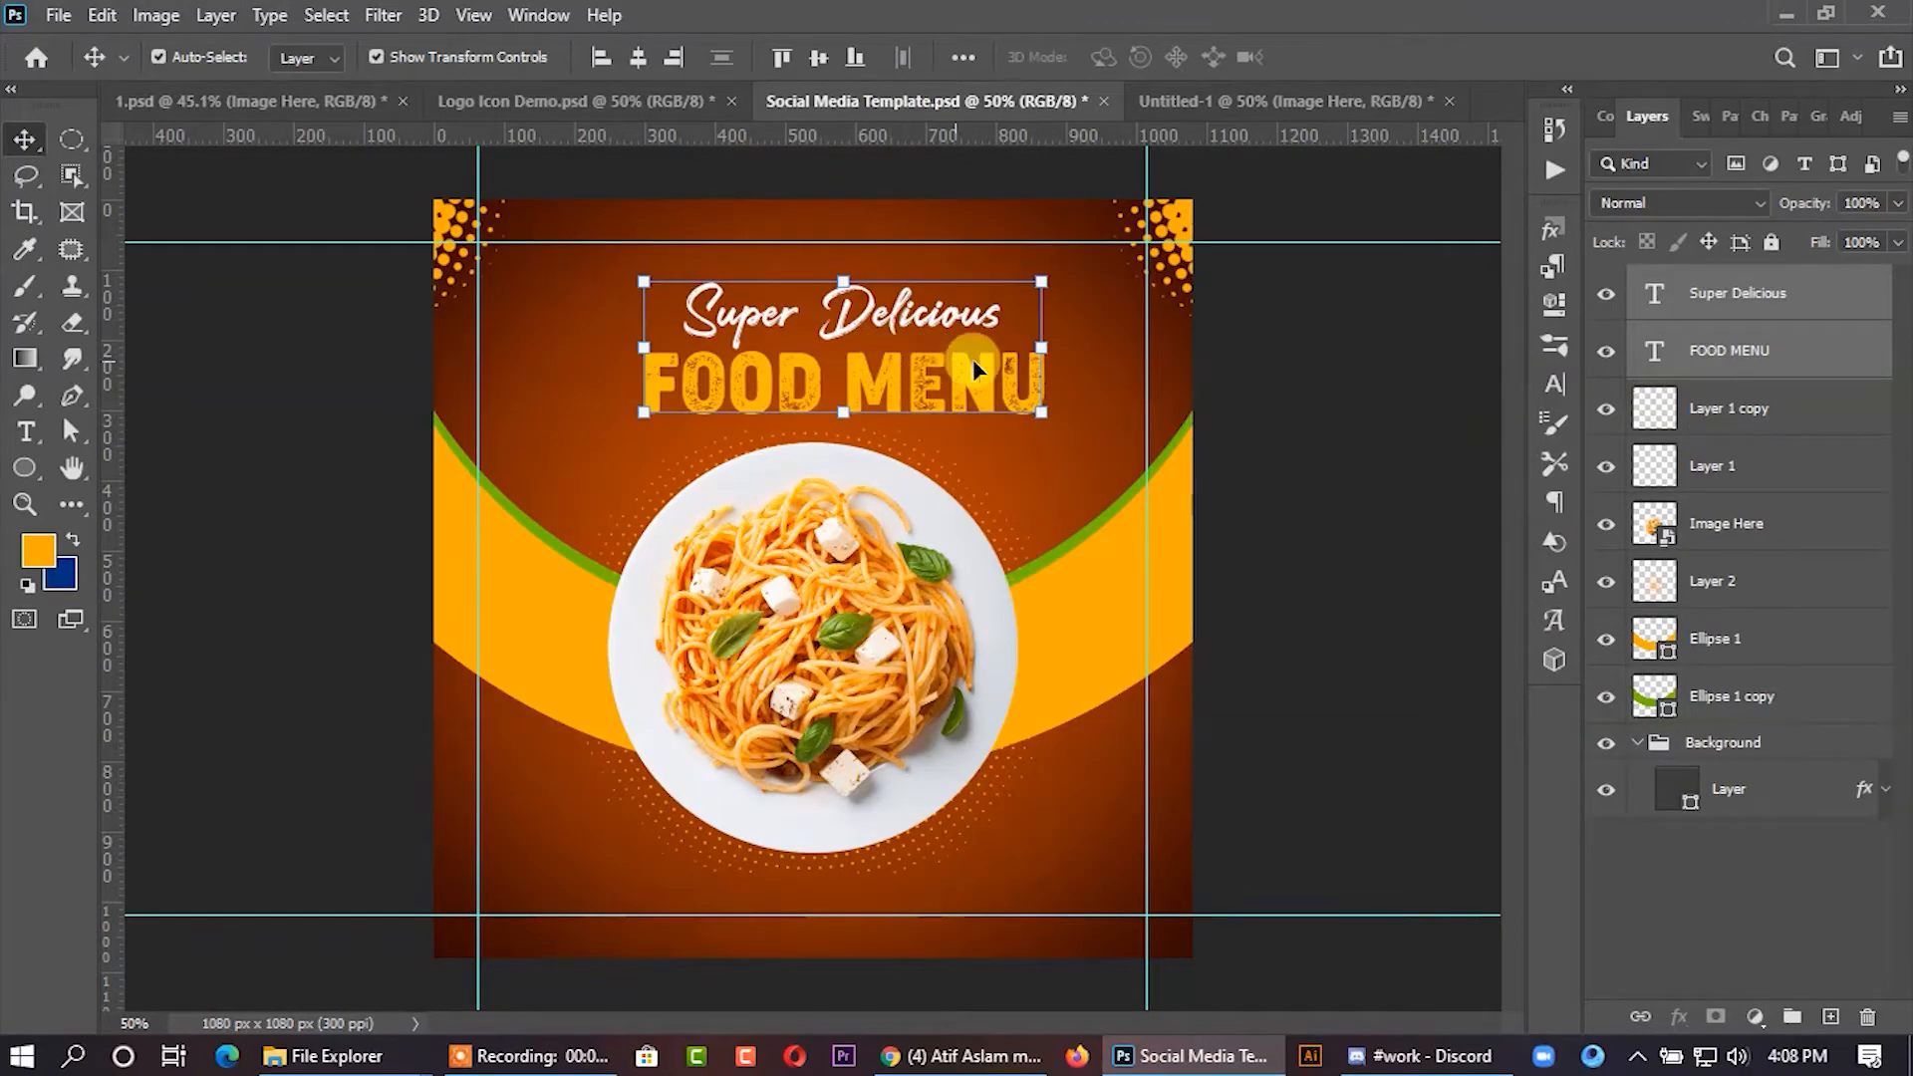
- Align the Super Delicious and FOOD MENU texts by their horizontal centres and move them slightly up and left above the plate
click(1241, 387)
click(1694, 349)
shift+click(1694, 299)
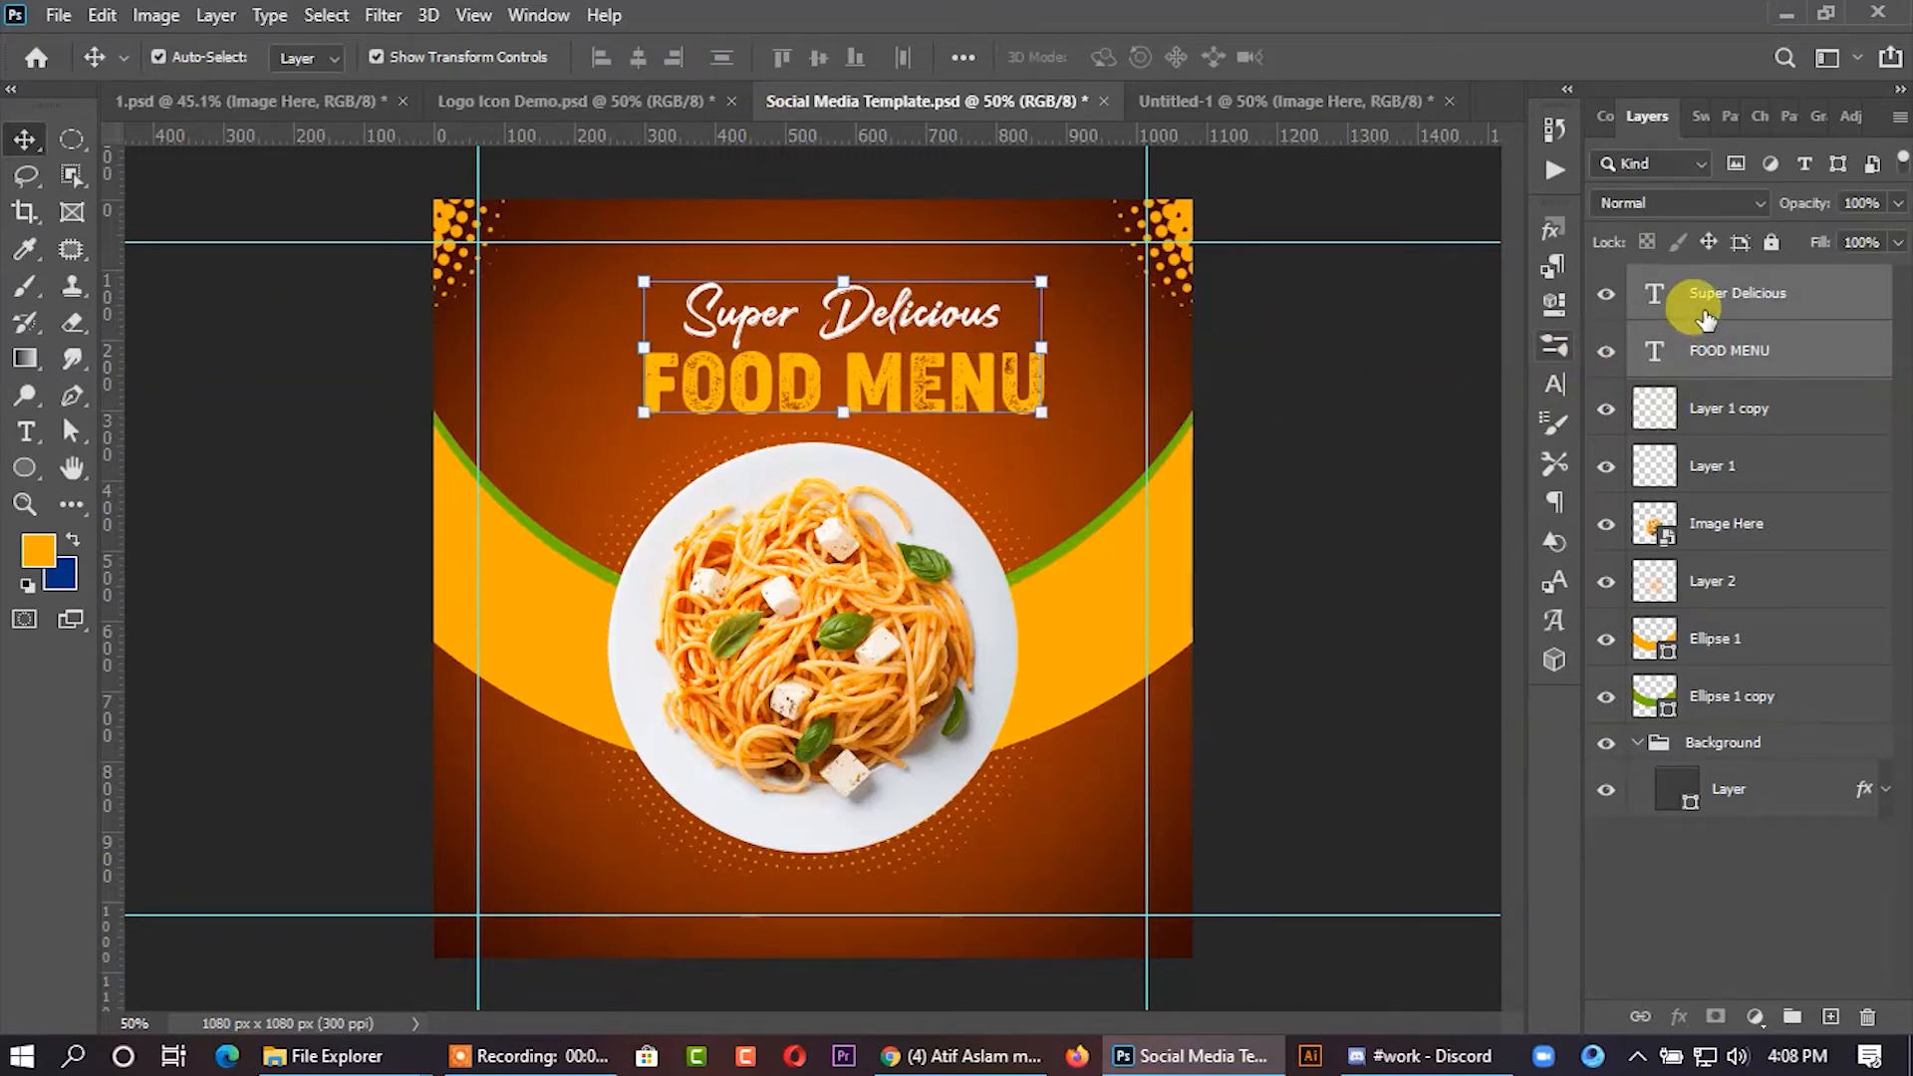
click(637, 58)
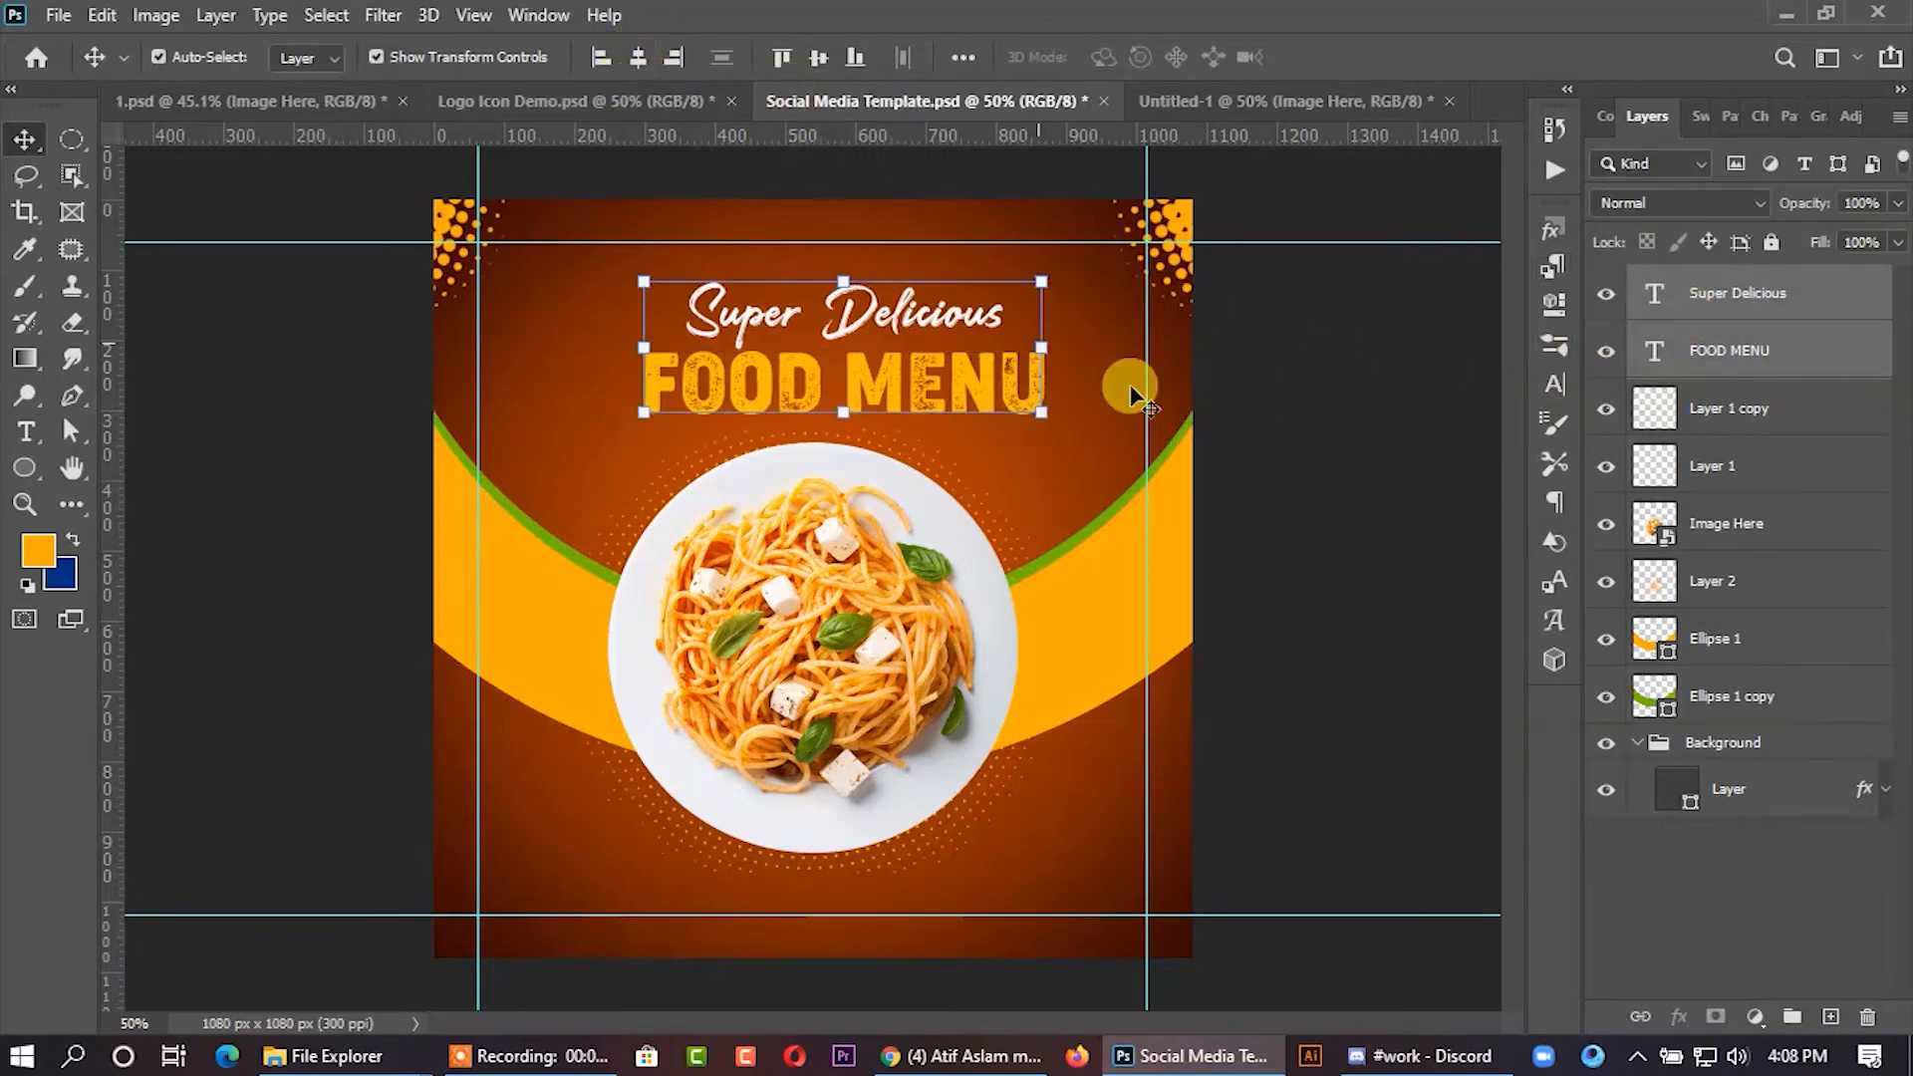
drag(885, 382, 861, 371)
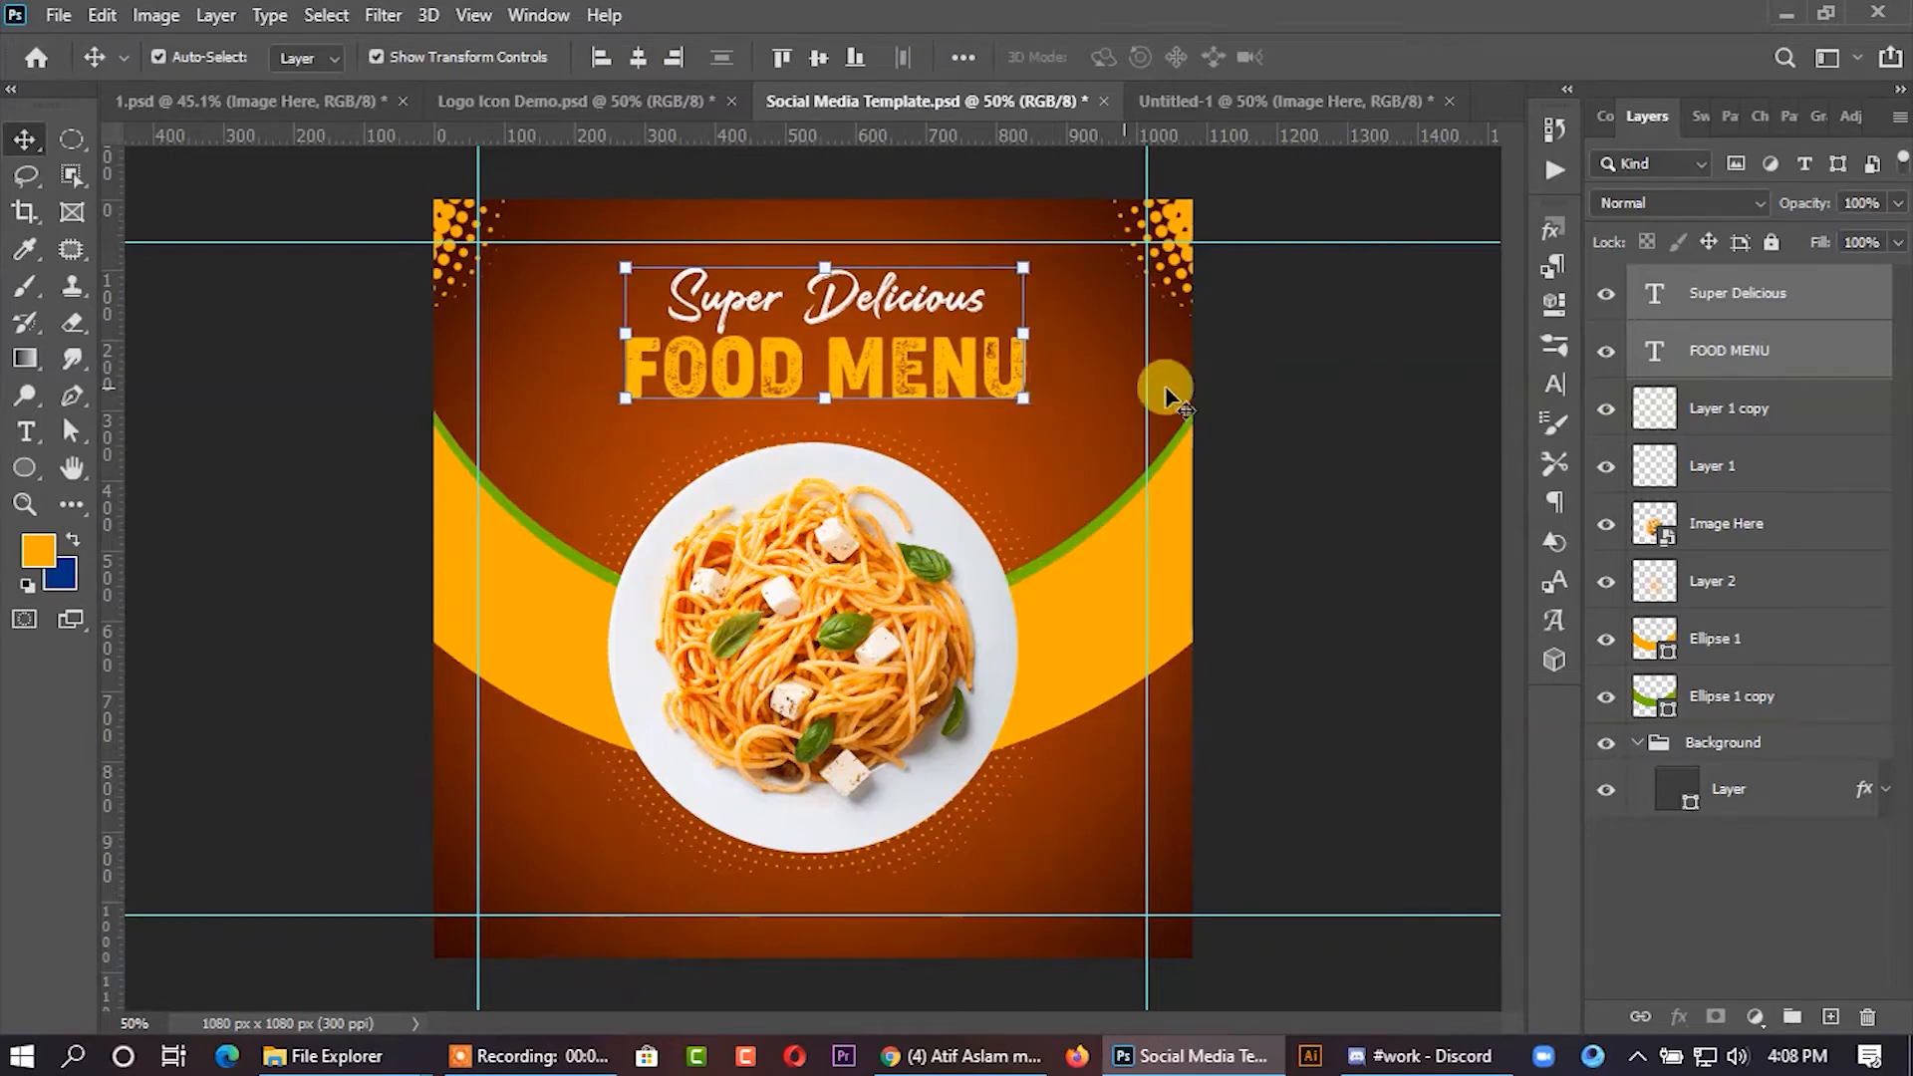
click(1315, 389)
- Examine the font settings of the Super Delicious and FOOD MENU texts
click(945, 314)
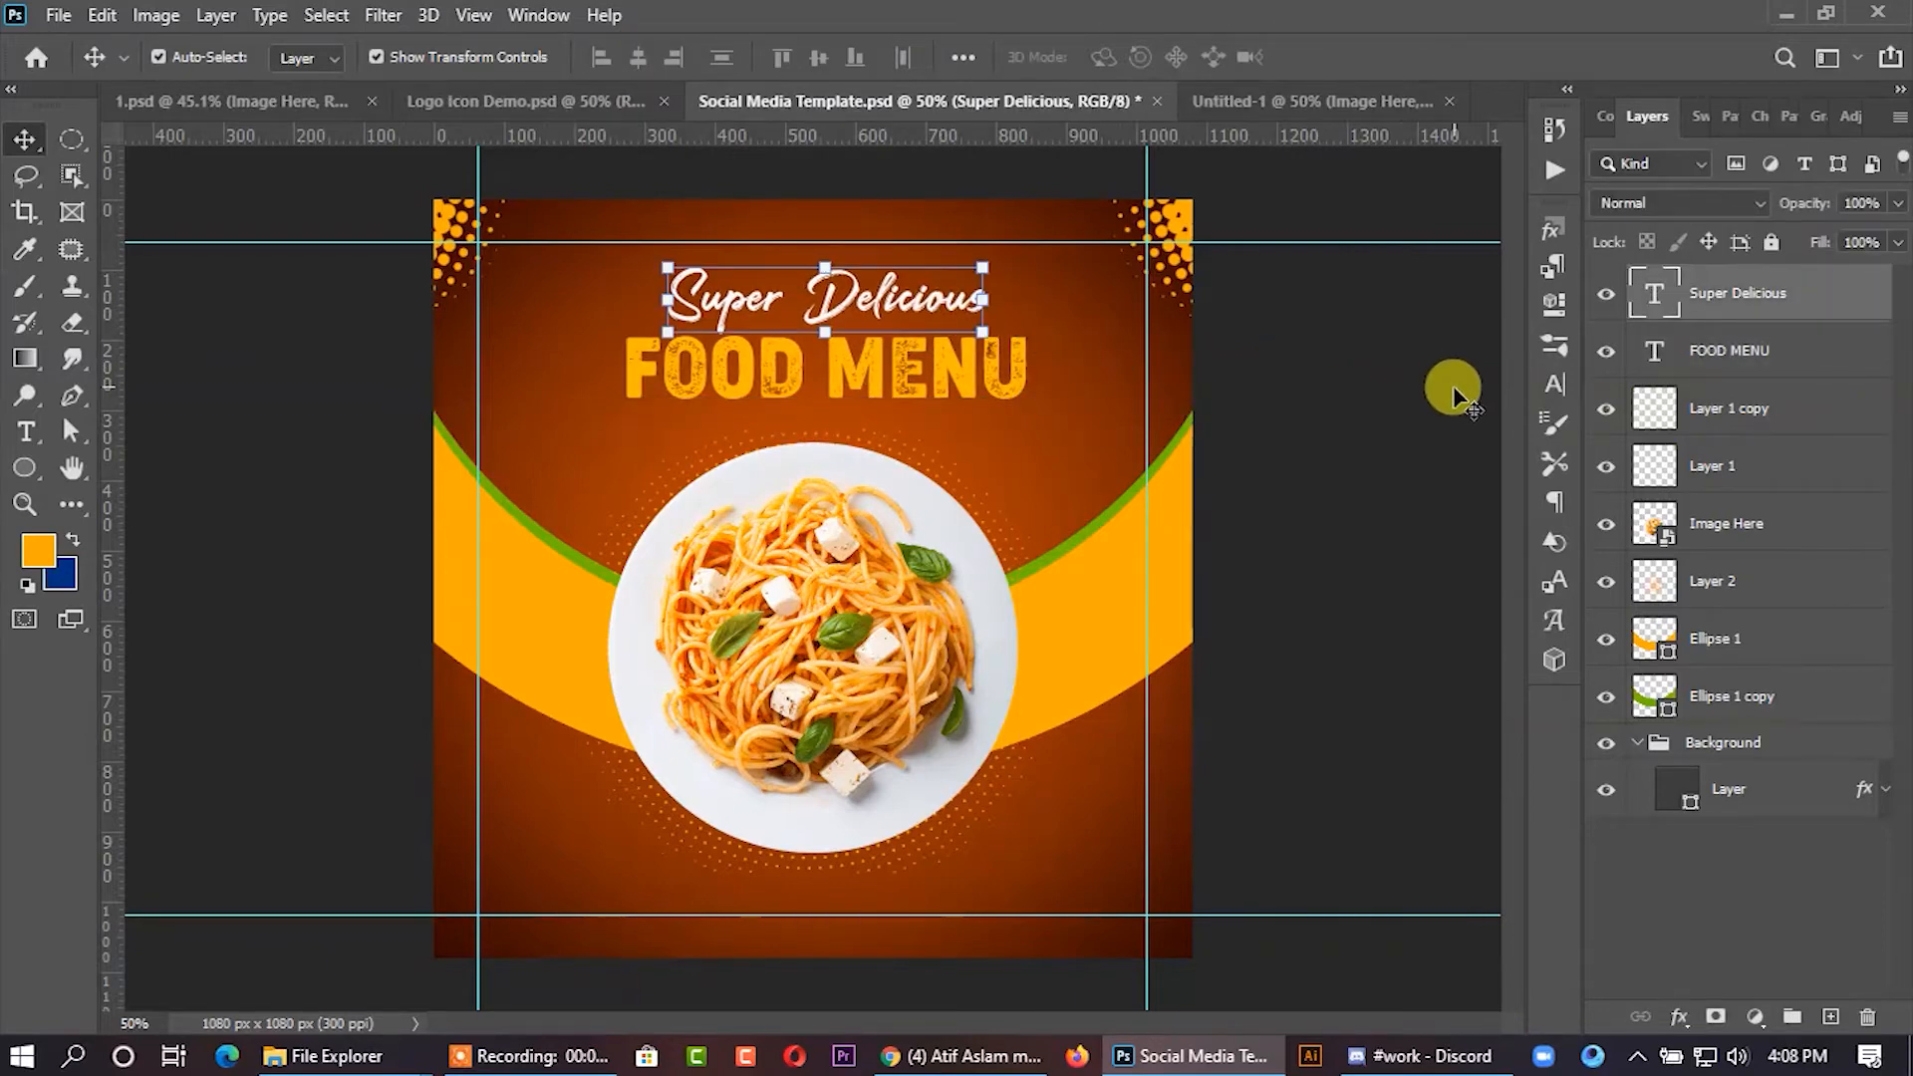
click(1545, 386)
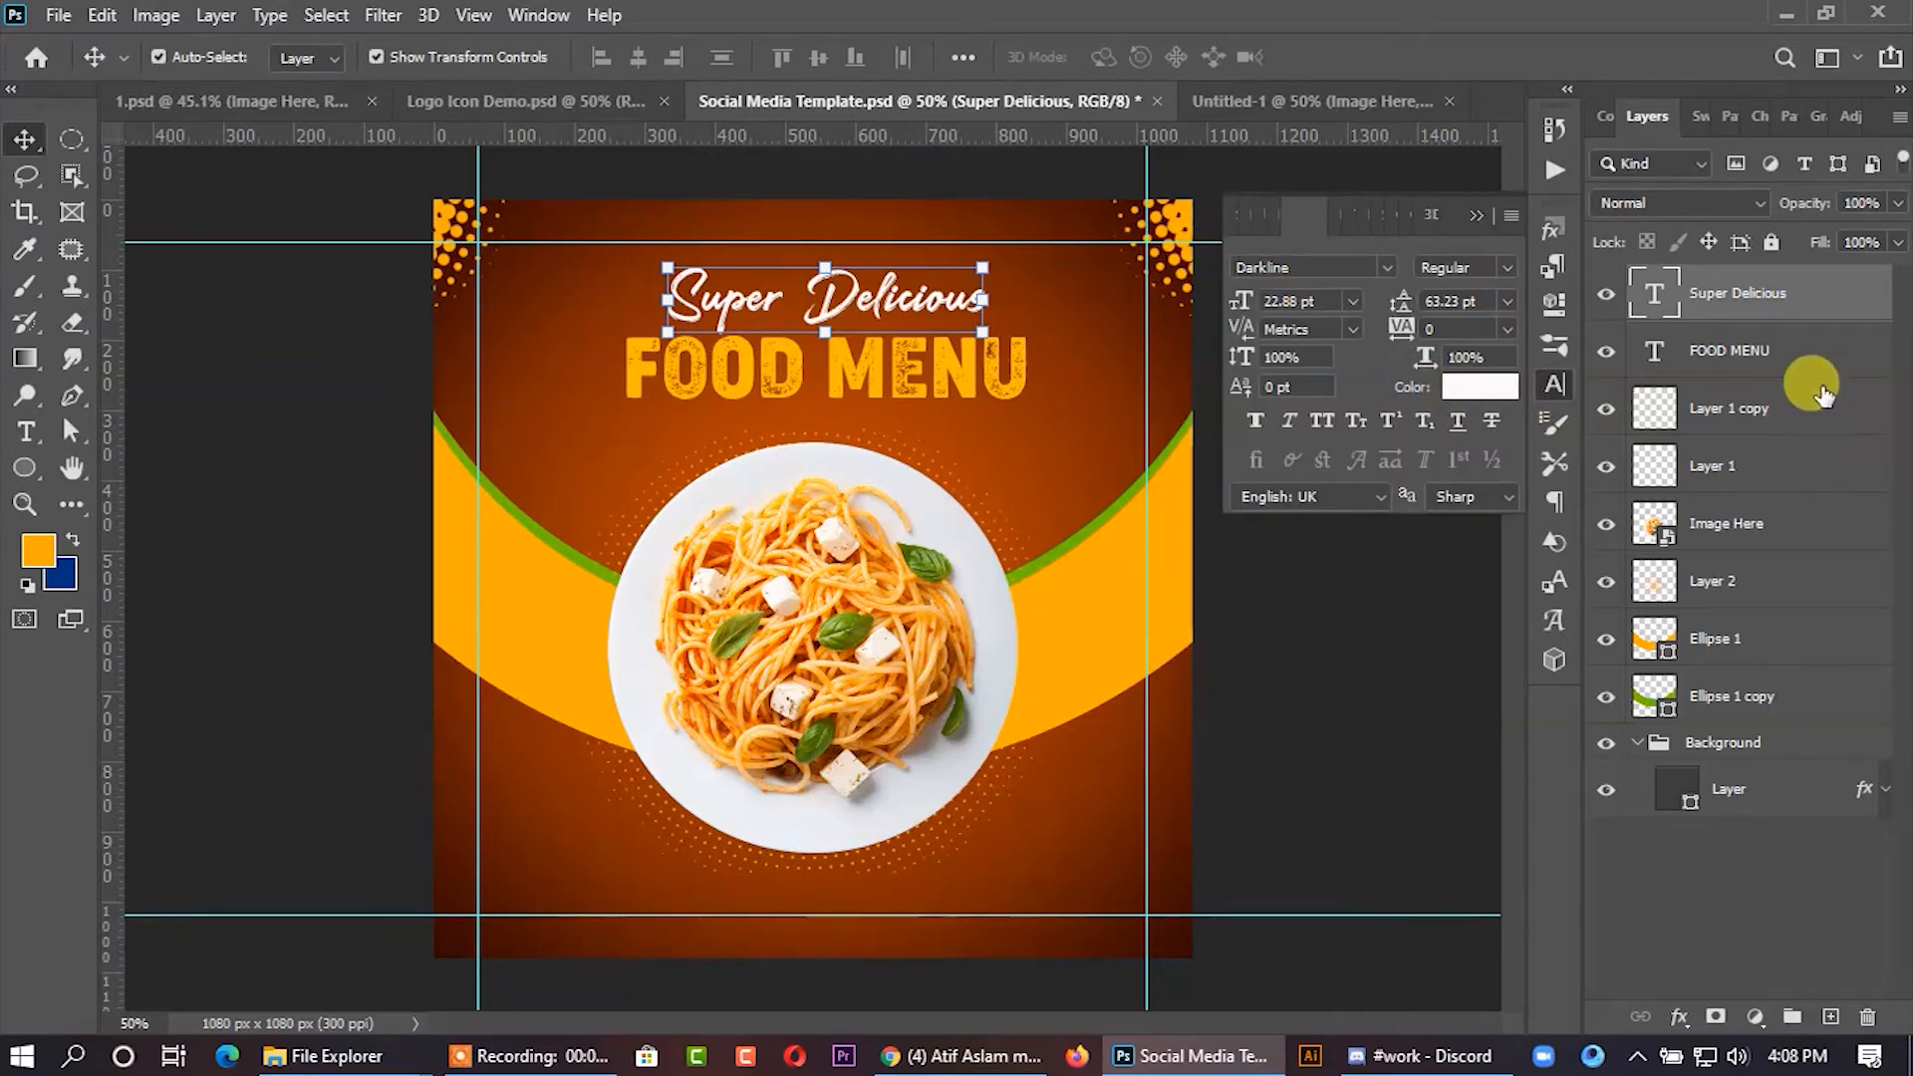
click(1784, 351)
click(1386, 267)
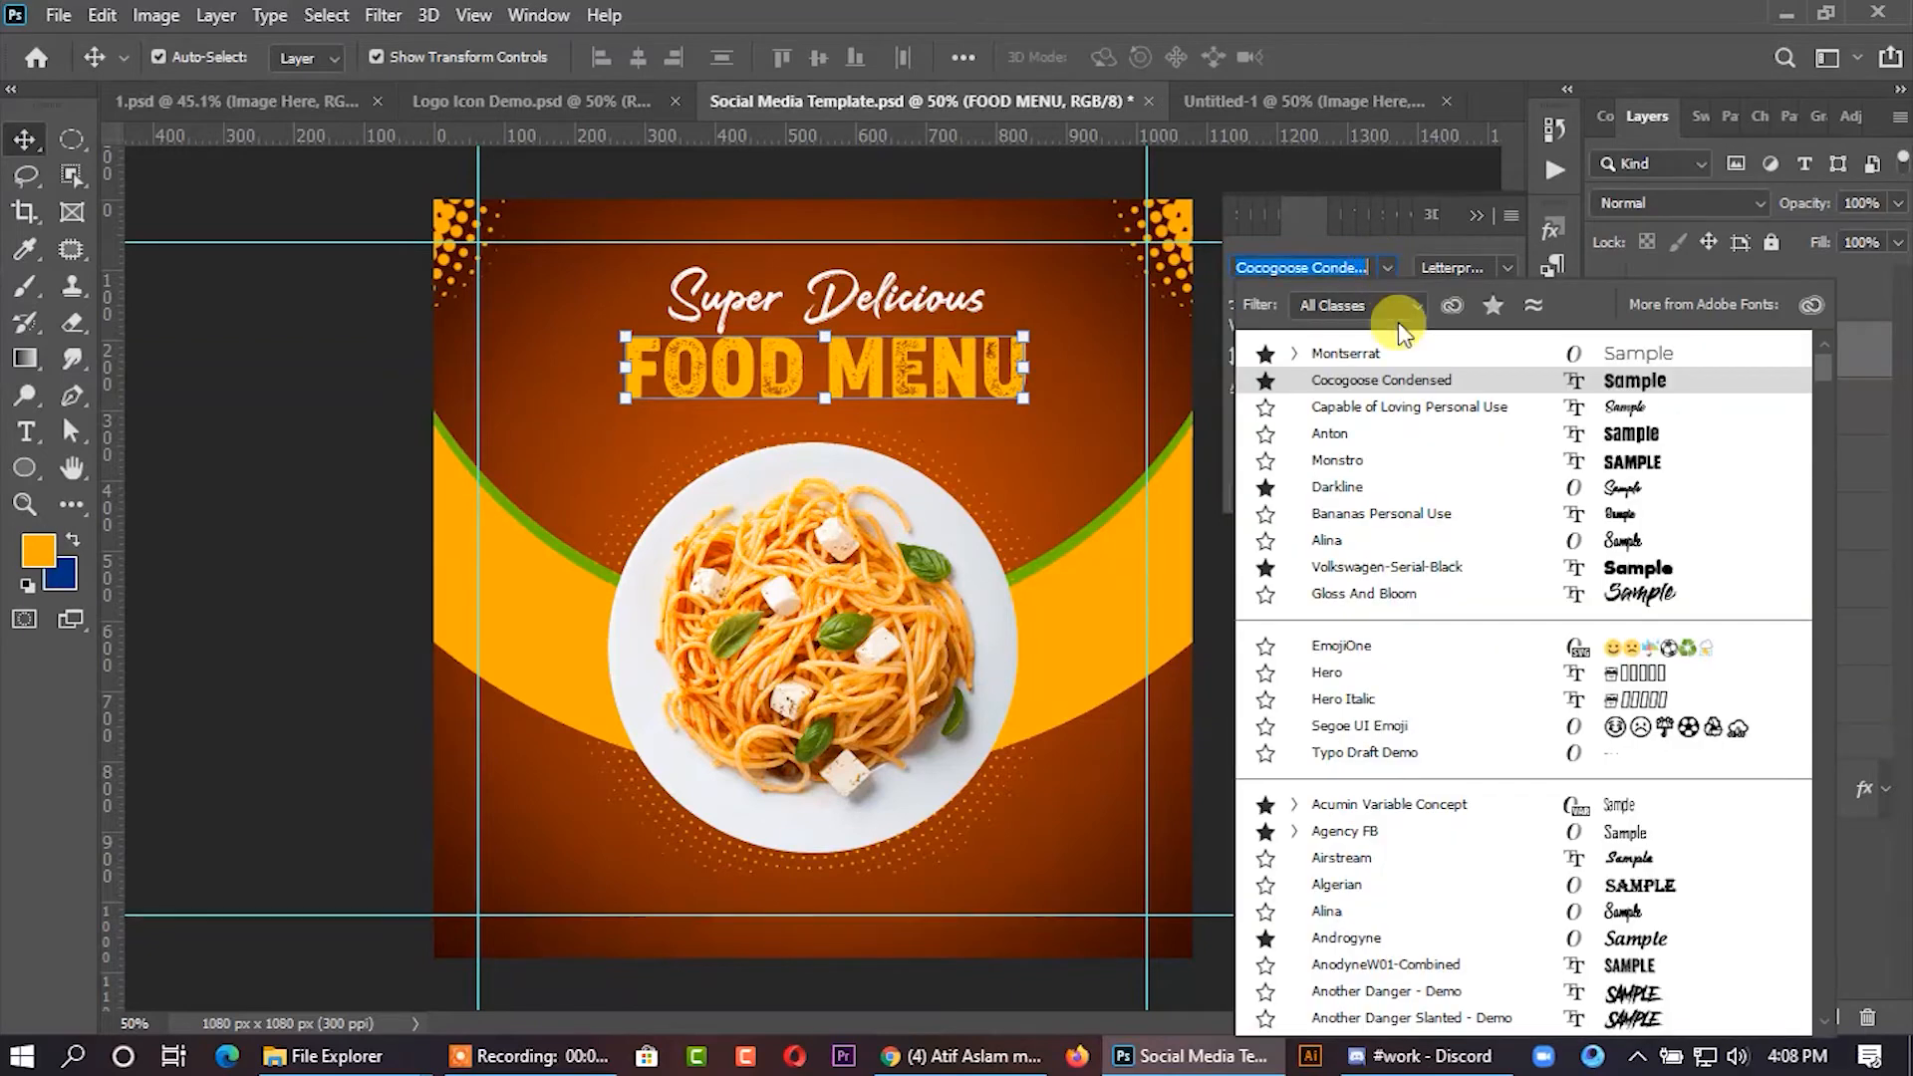
click(1450, 384)
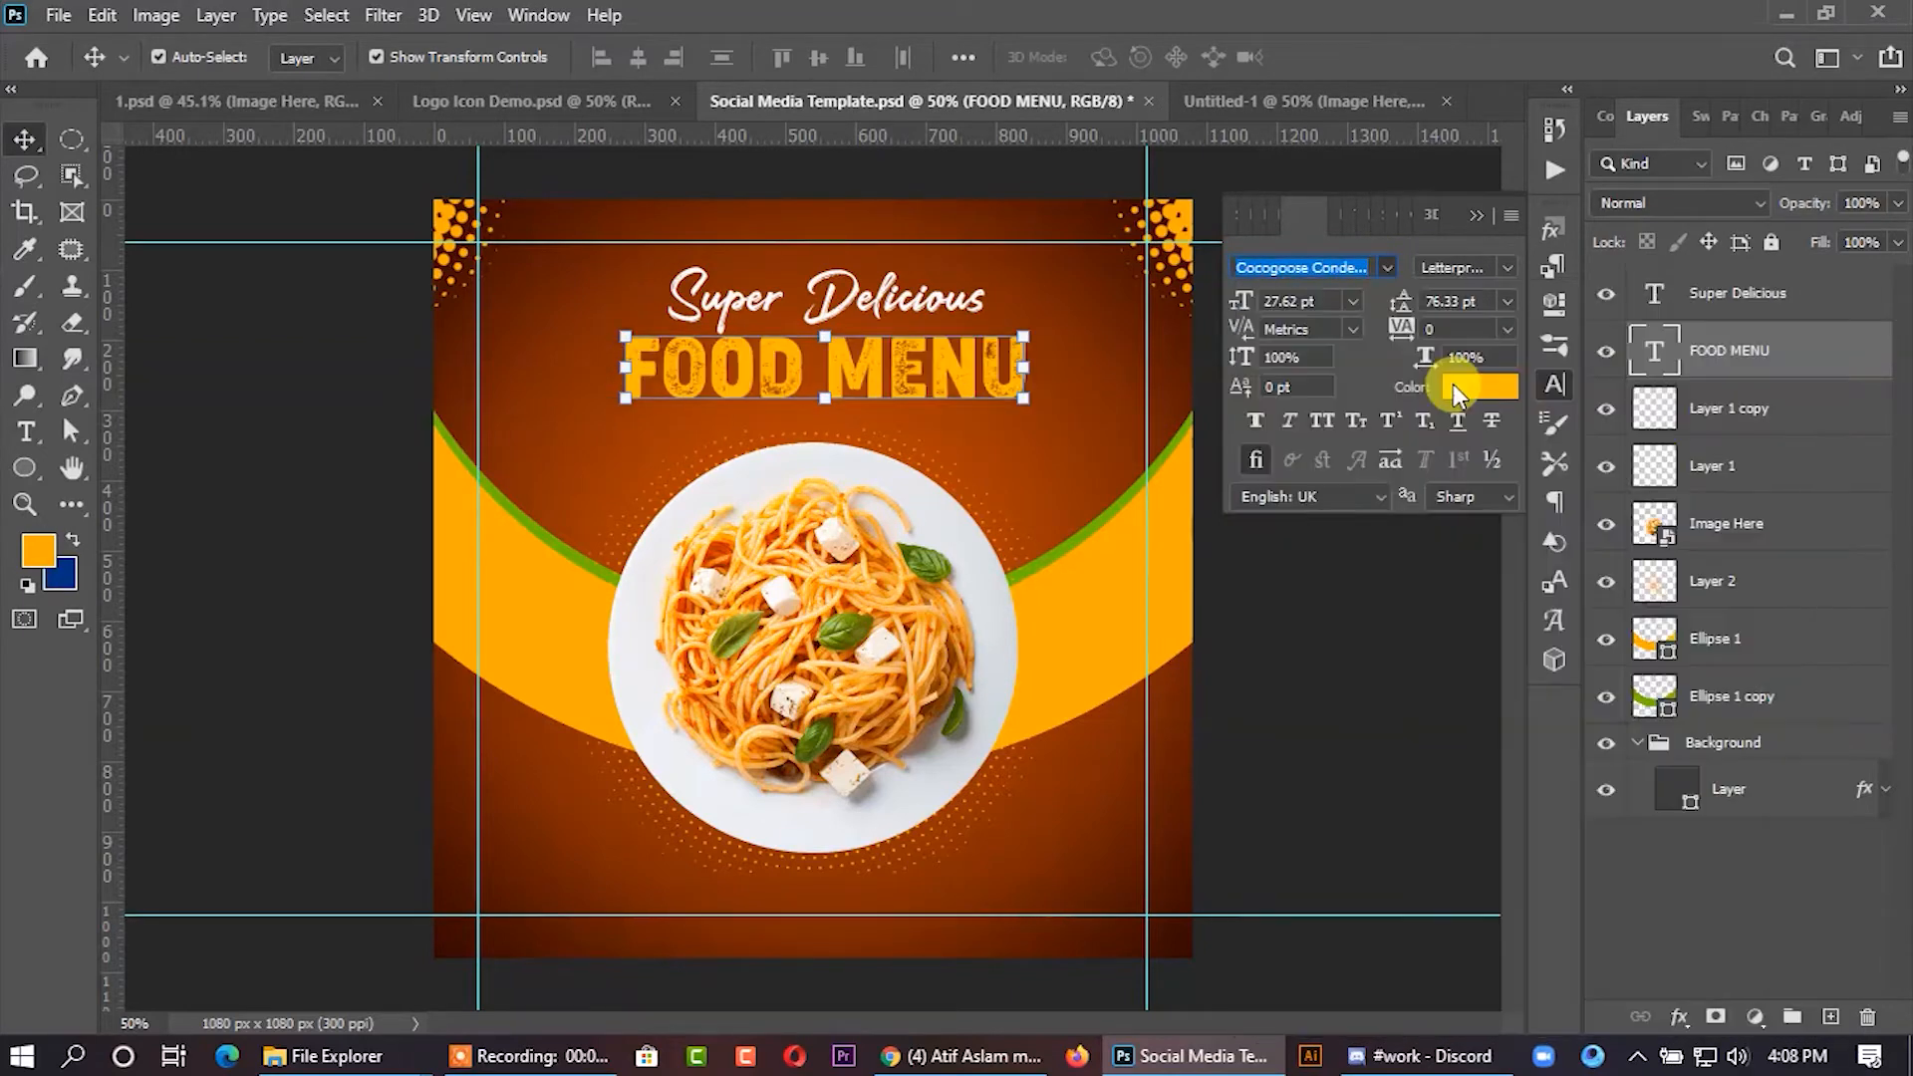
click(1260, 555)
key(ctrl+z)
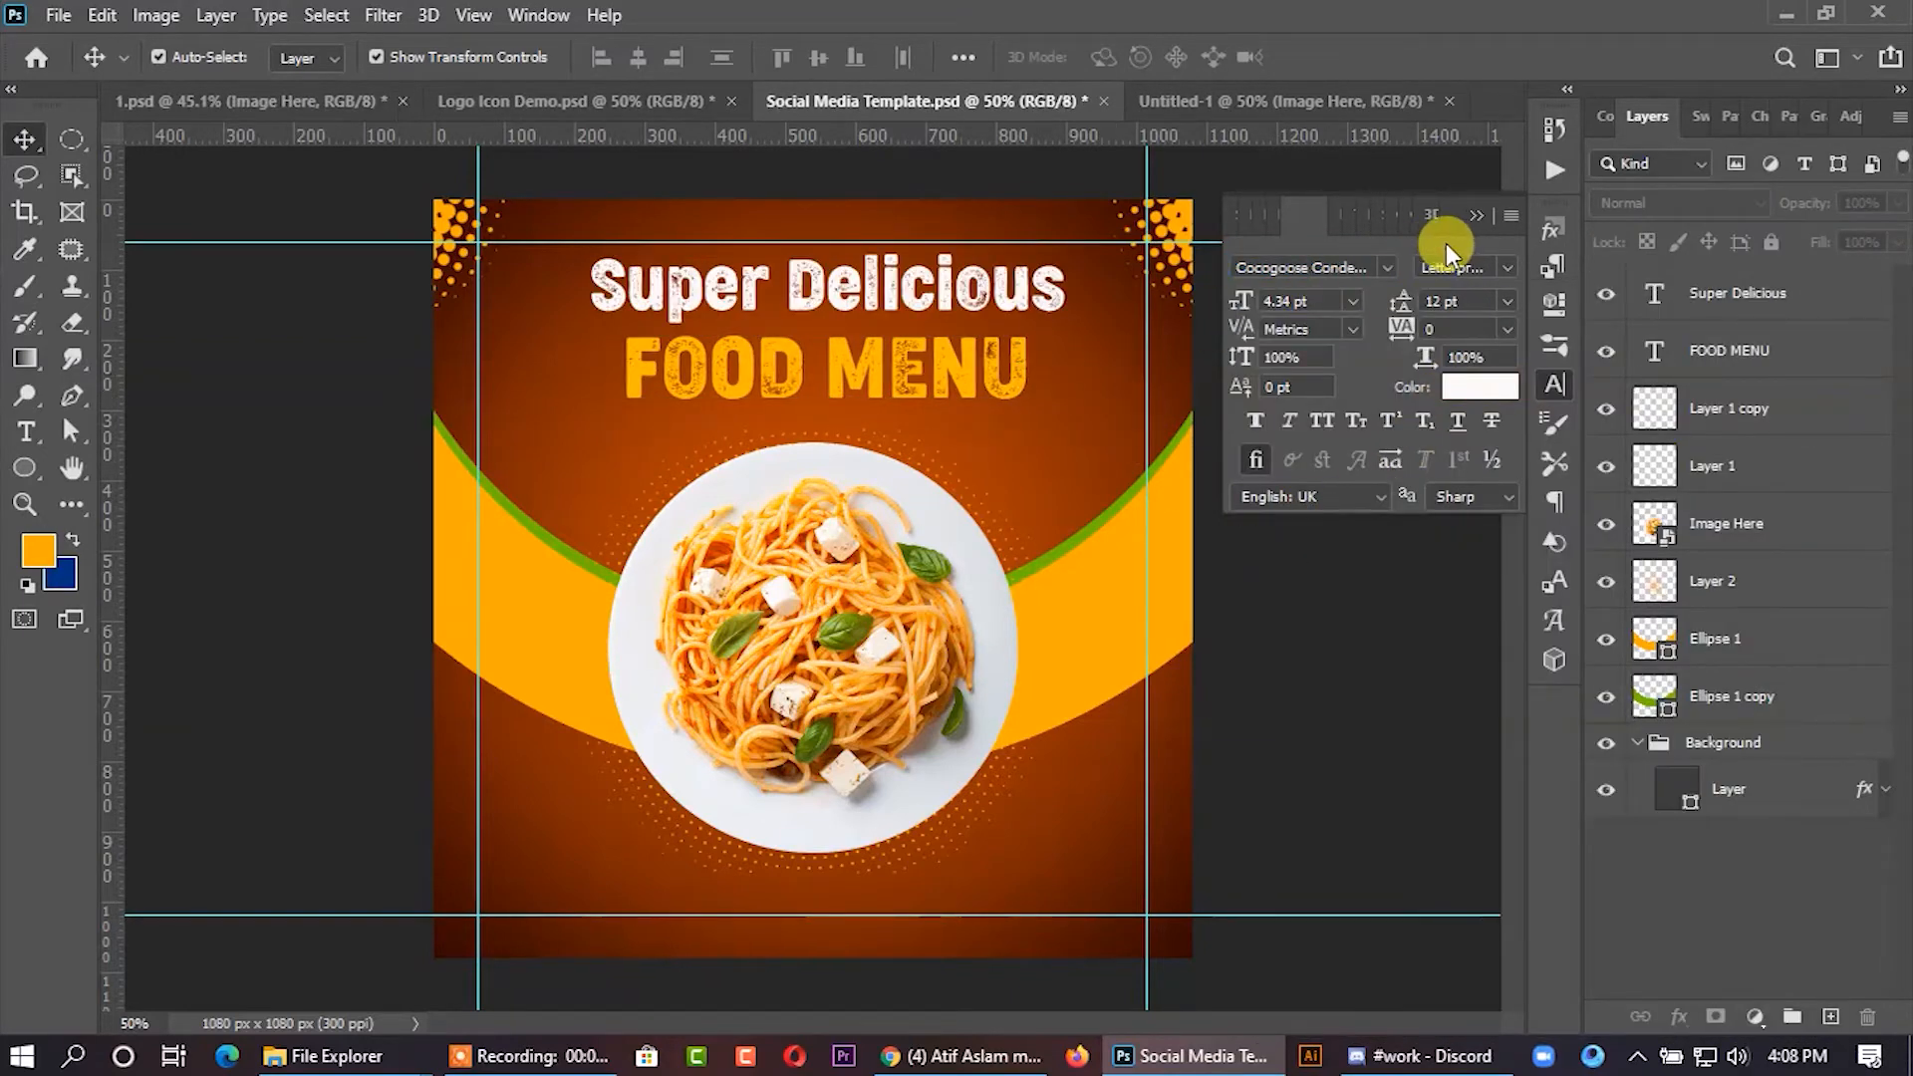
key(ctrl+shift+z)
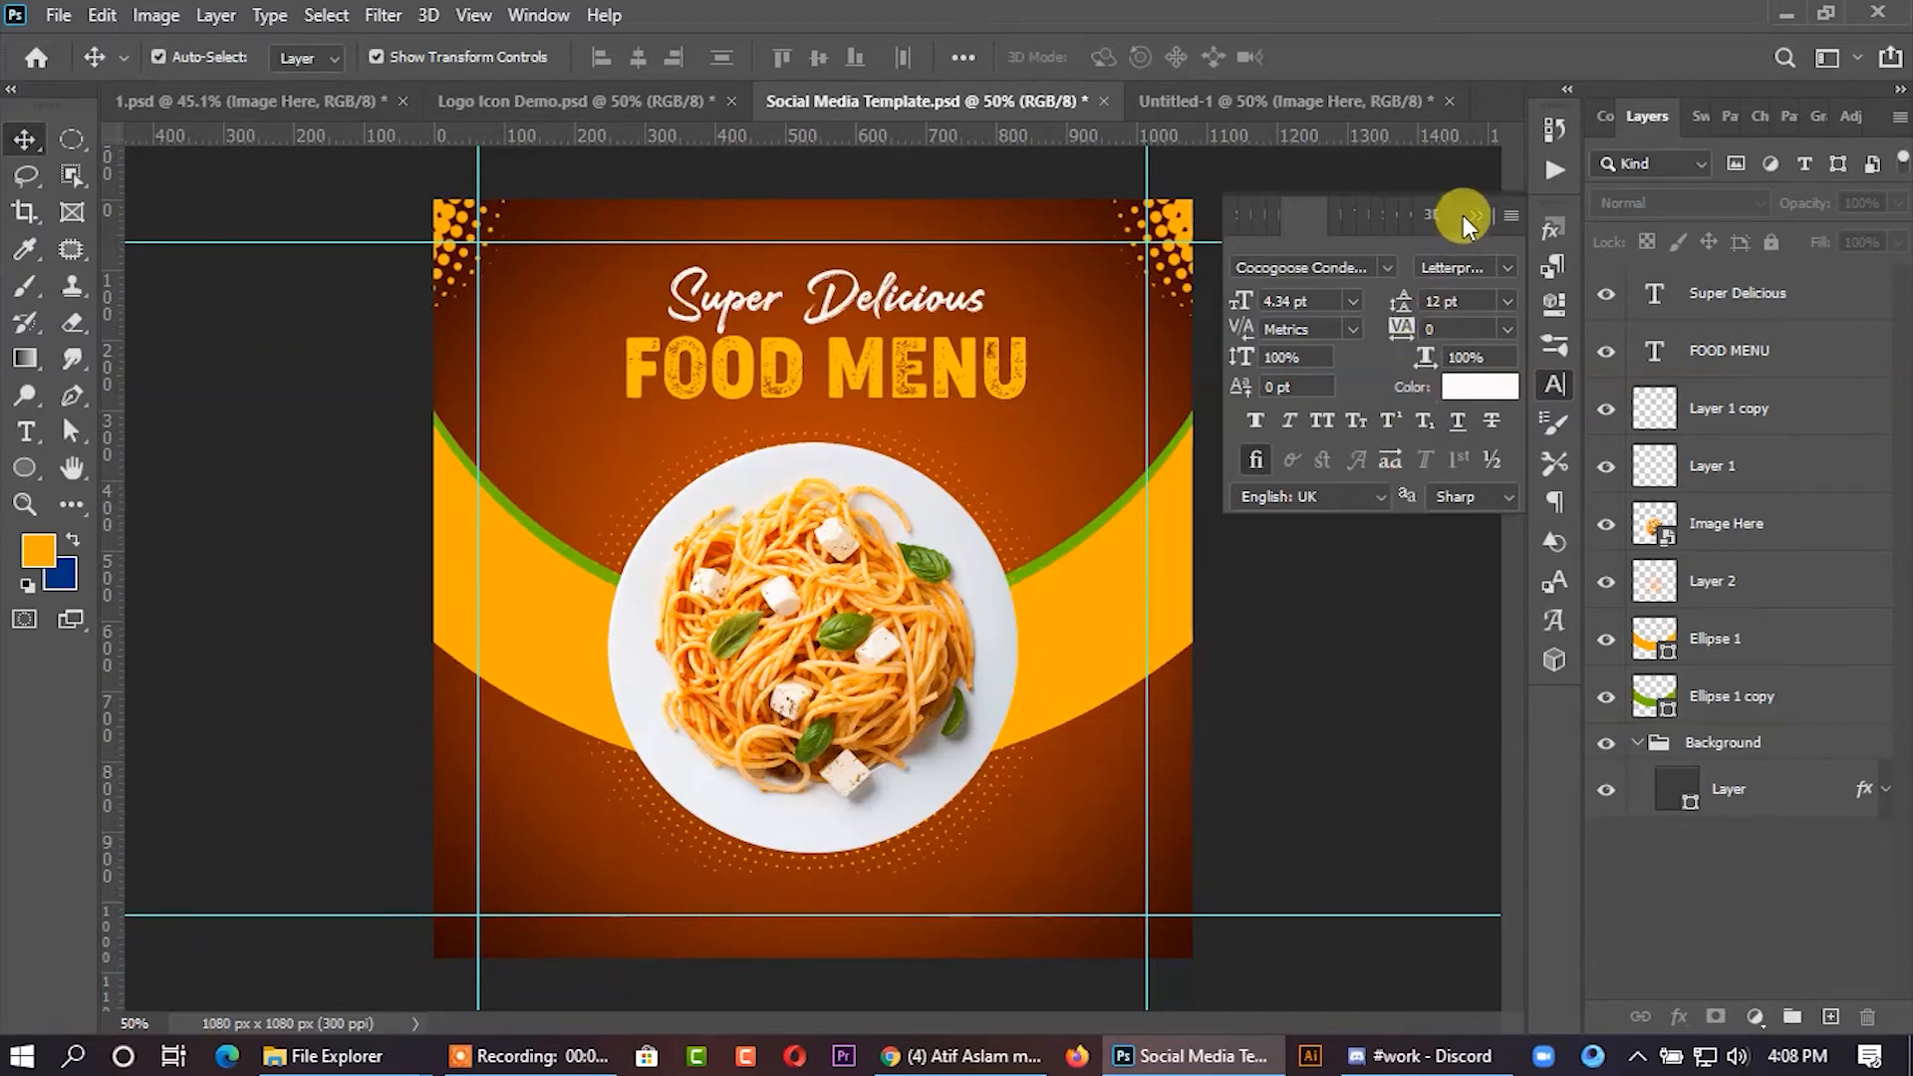
click(1475, 215)
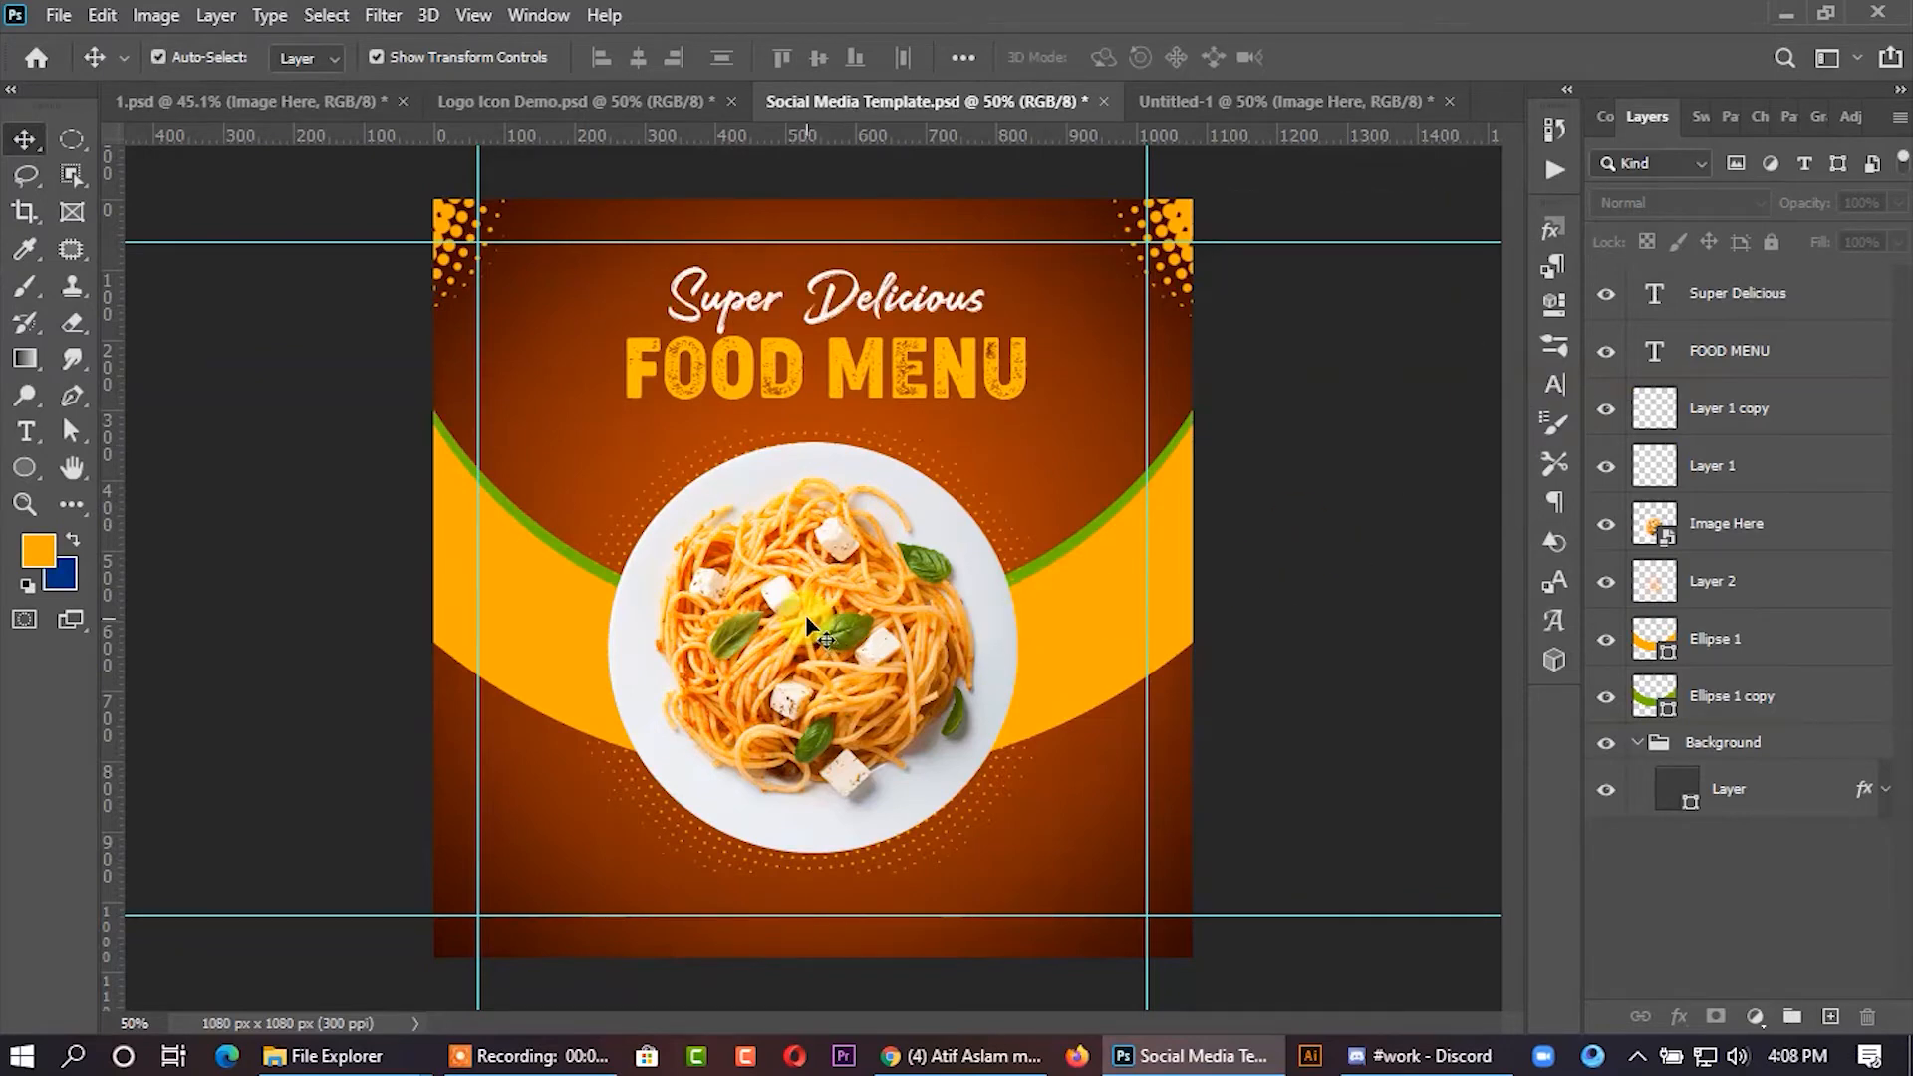
- Copy the LOGO HERE placeholder from Logo Icon Demo.psd into the template's upper-left corner, aligned to the margin guides
drag(876, 638, 499, 256)
scroll(468, 227, up, 1)
scroll(454, 222, up, 1)
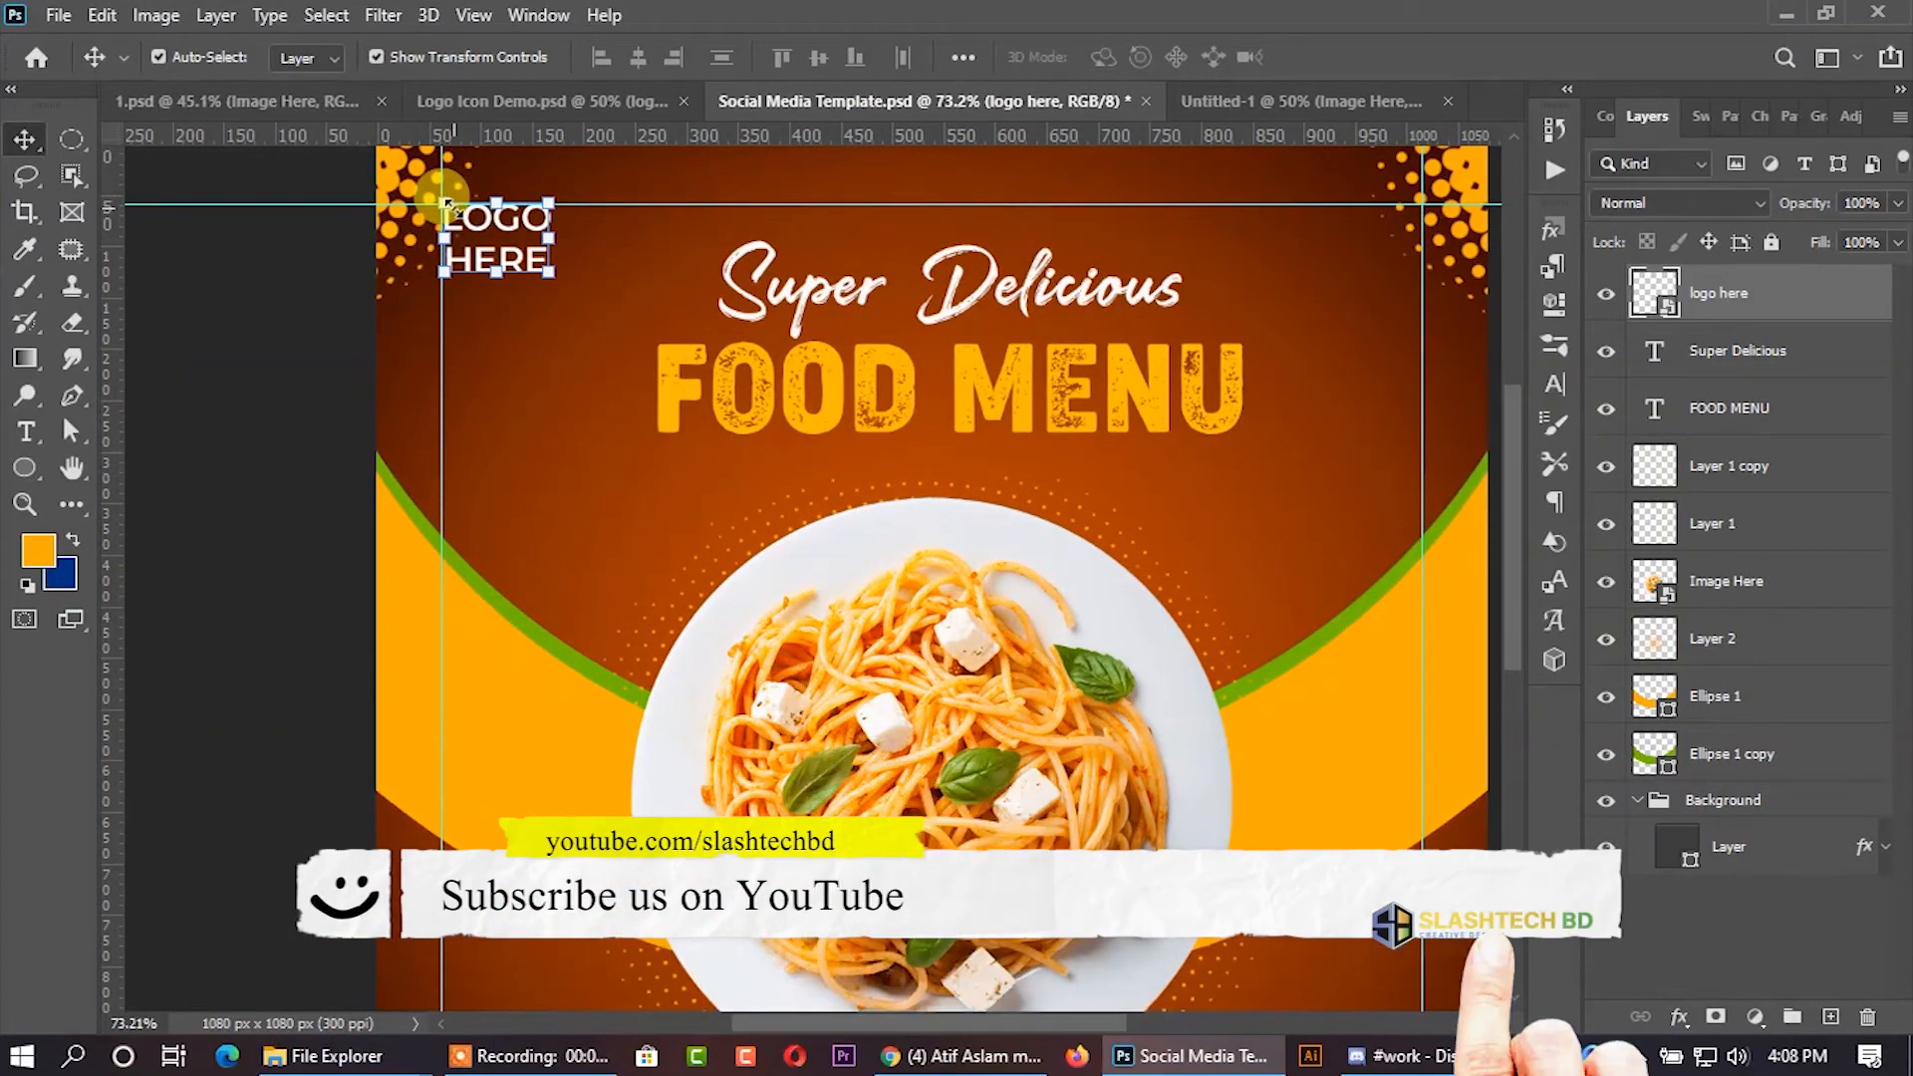
scroll(485, 374, down, 6)
click(321, 490)
scroll(393, 501, down, 2)
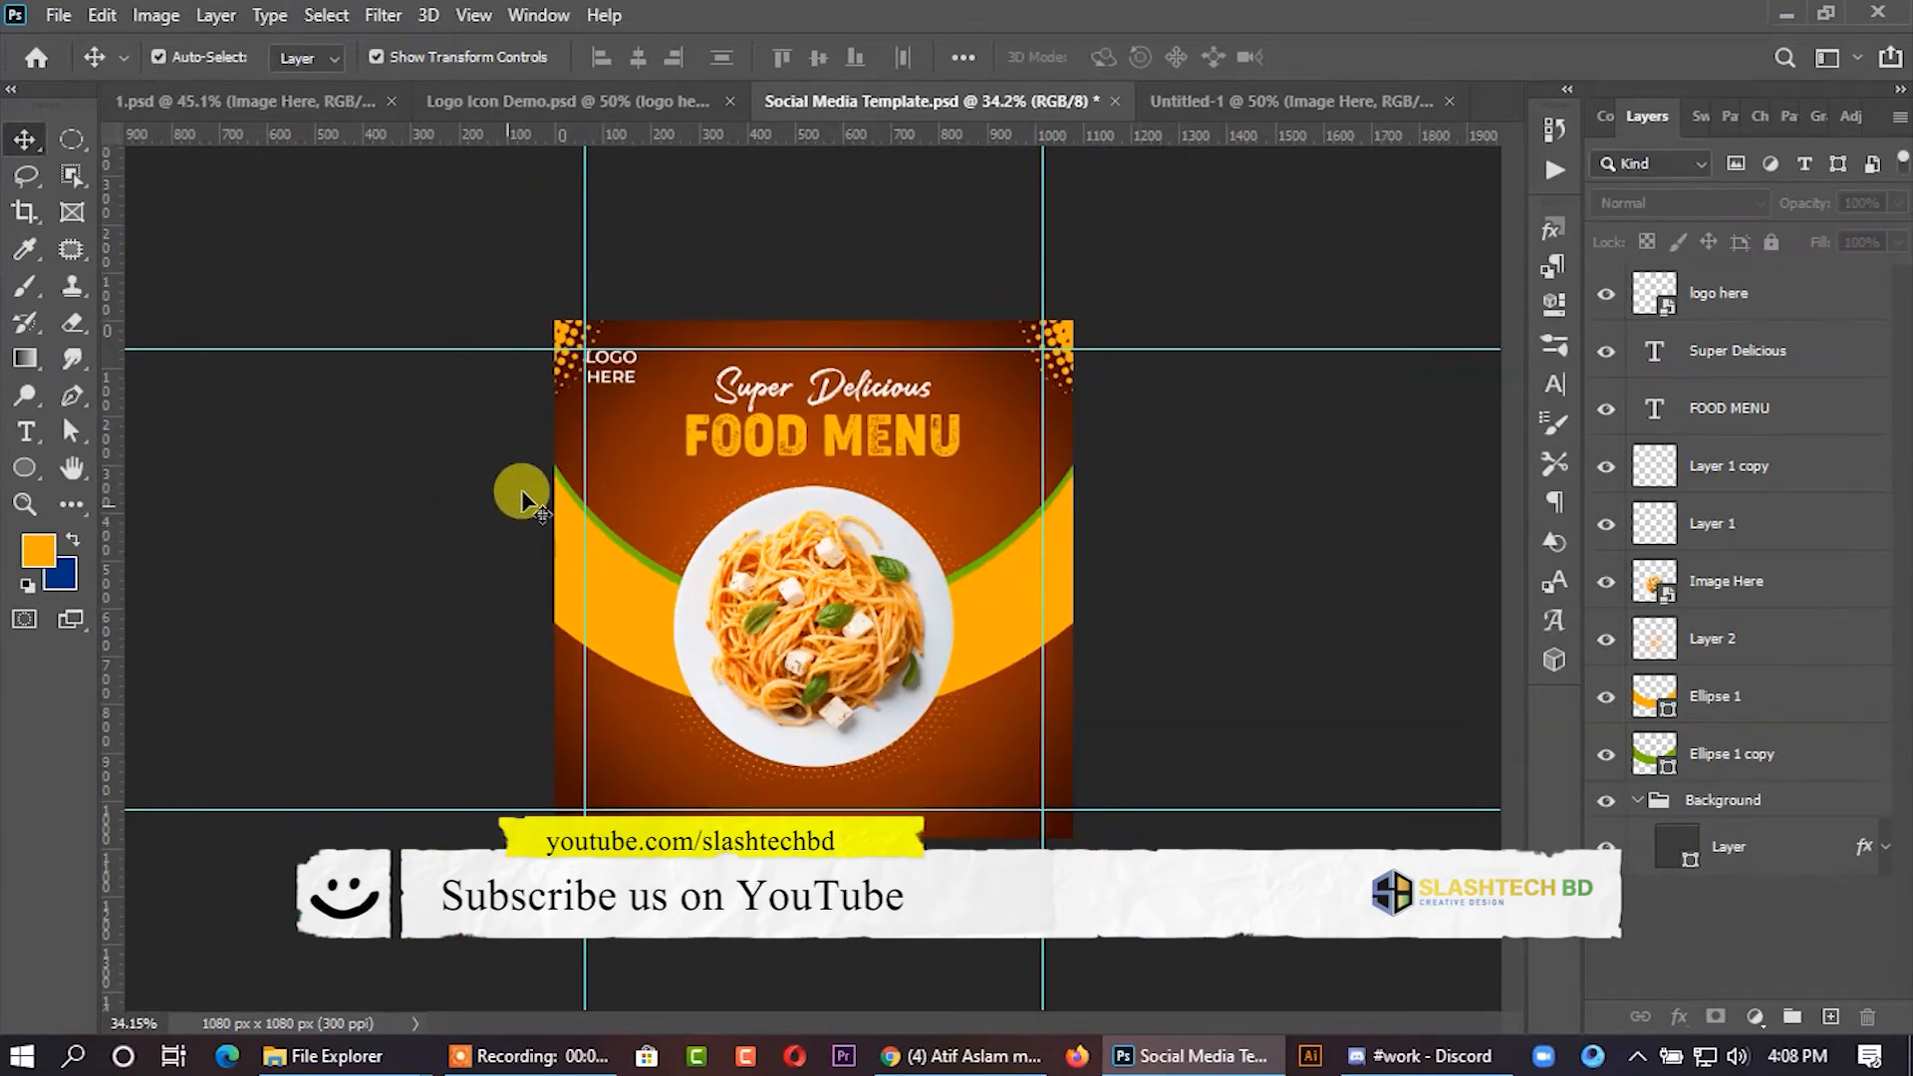
- Copy the Order Now button group from Logo Icon Demo.psd into the lower-left area of Social Media Template.psd
click(627, 99)
click(596, 834)
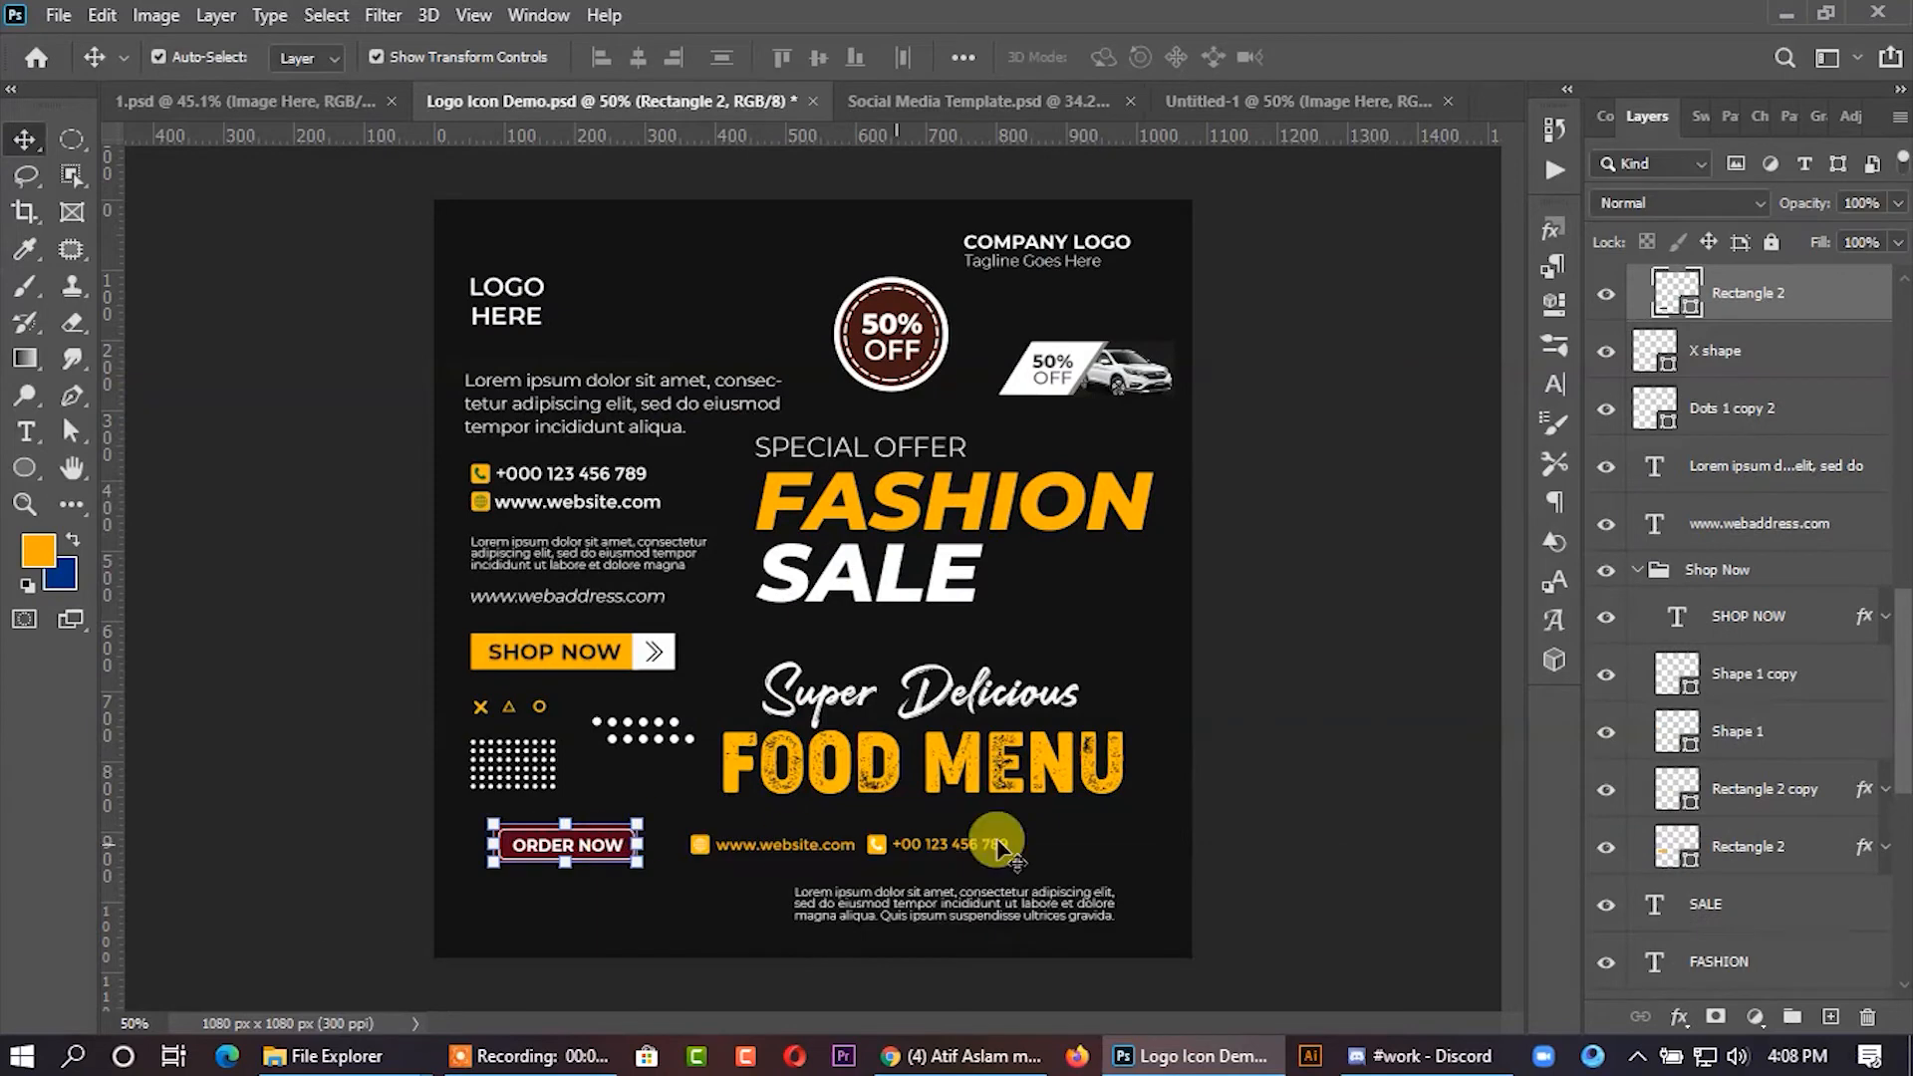
scroll(1717, 383, up, 4)
scroll(1712, 378, up, 3)
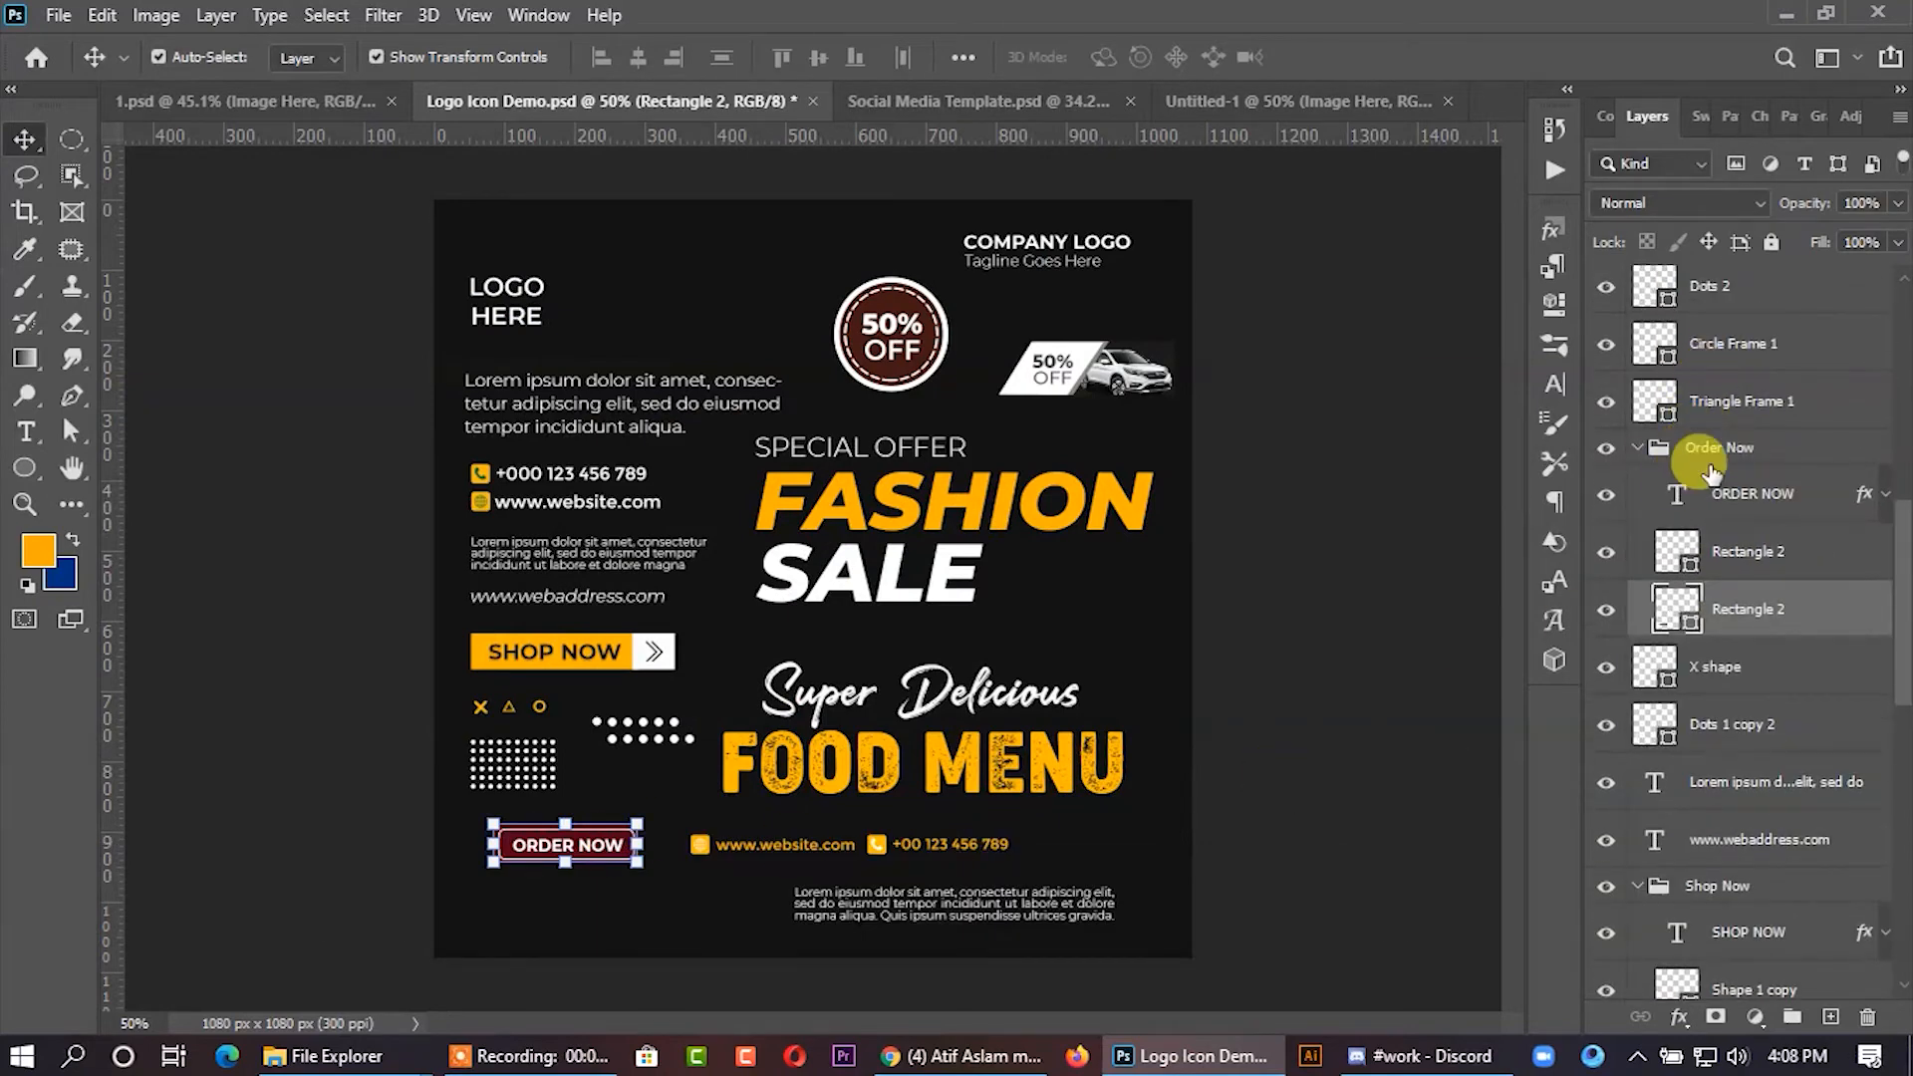
click(1702, 447)
shift+click(1724, 630)
drag(573, 853, 632, 787)
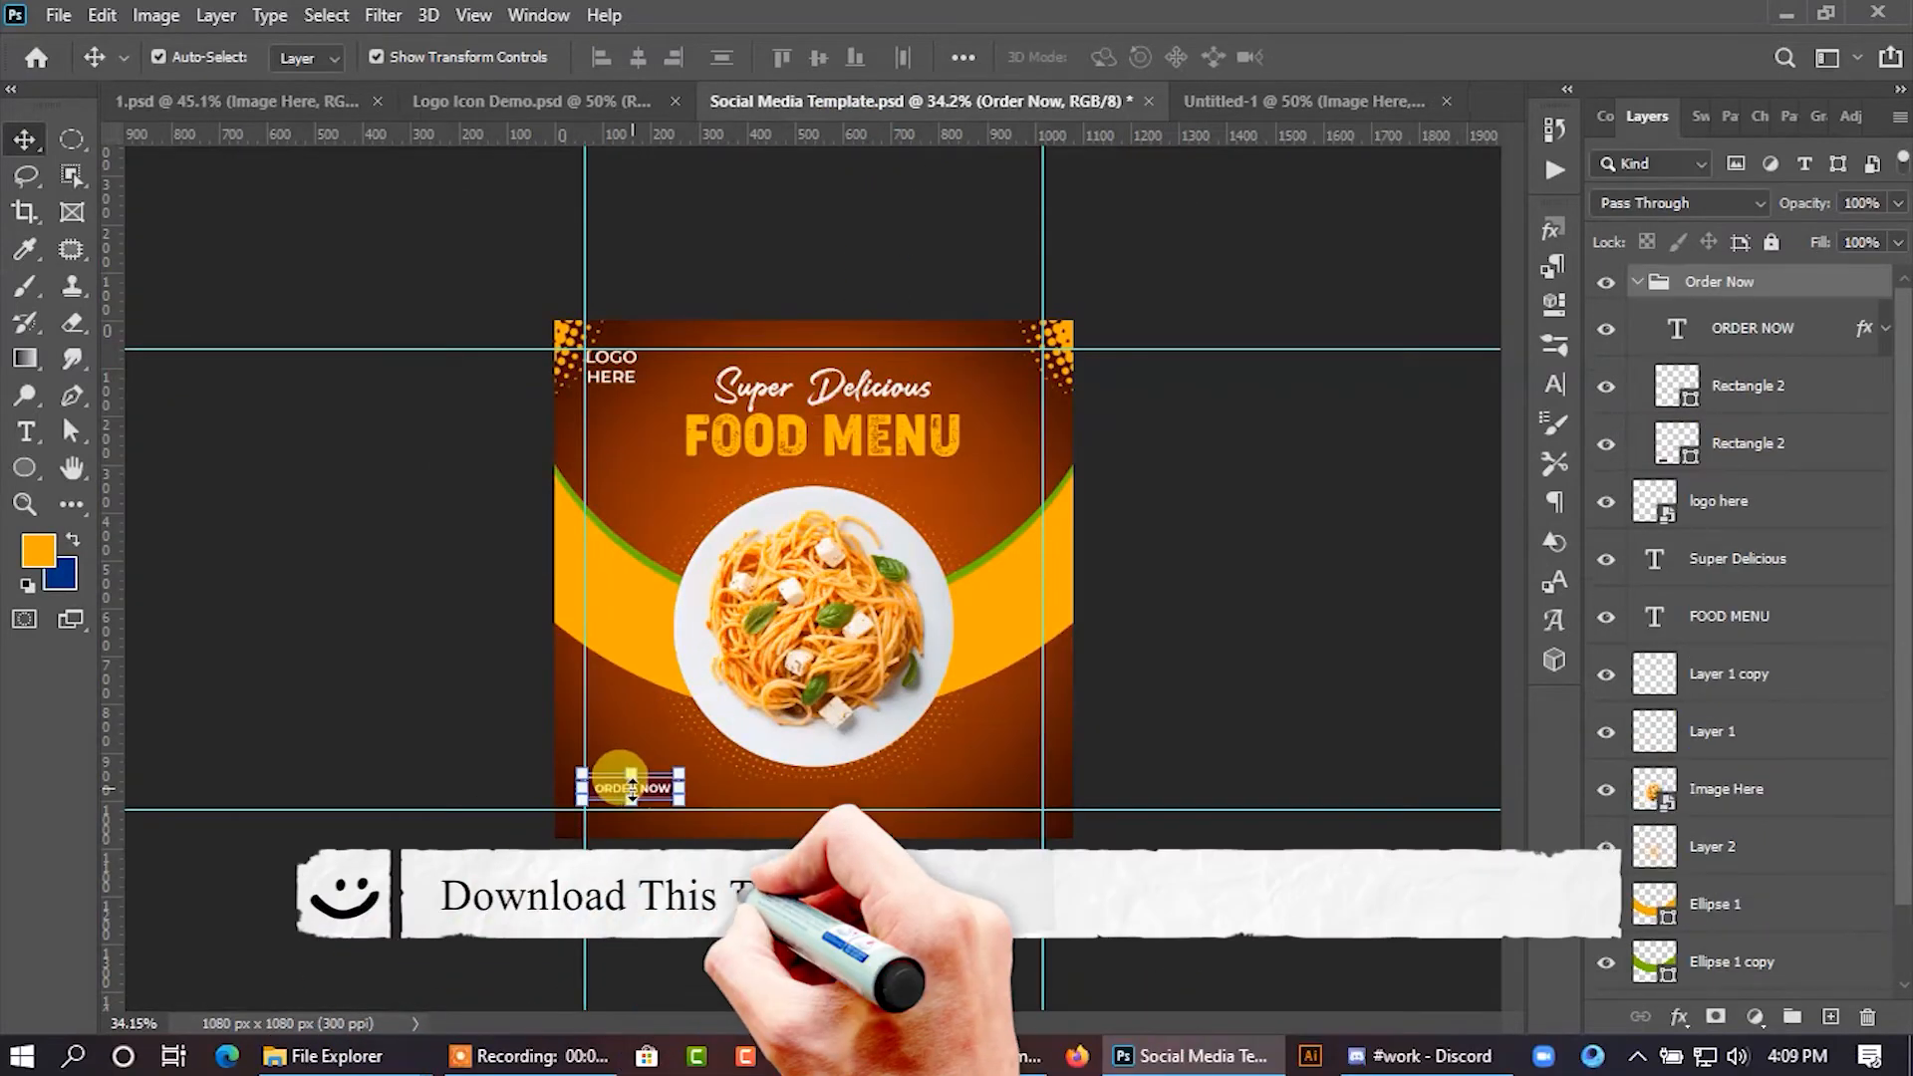
- Nudge the Order Now button right and down into the corner formed by the canvas's lower-left margin guides
scroll(631, 792, up, 3)
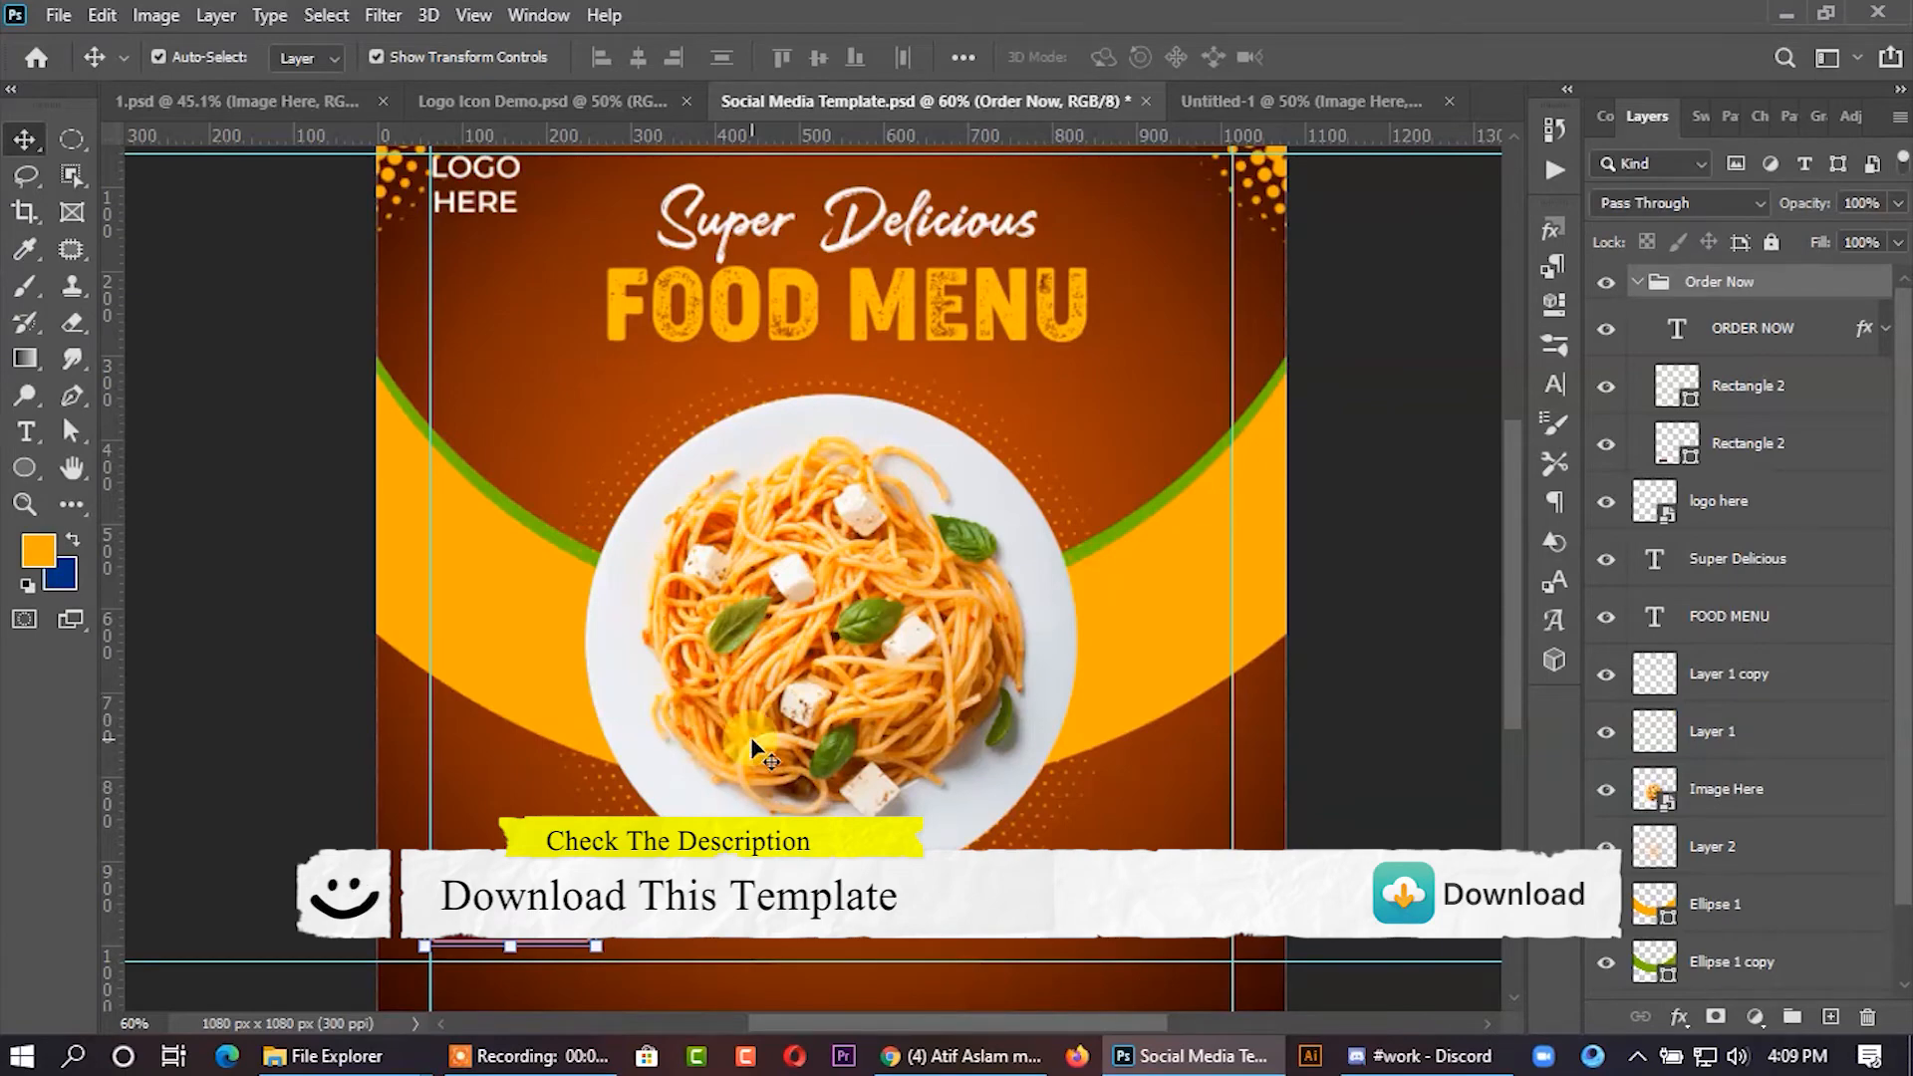
scroll(325, 827, up, 5)
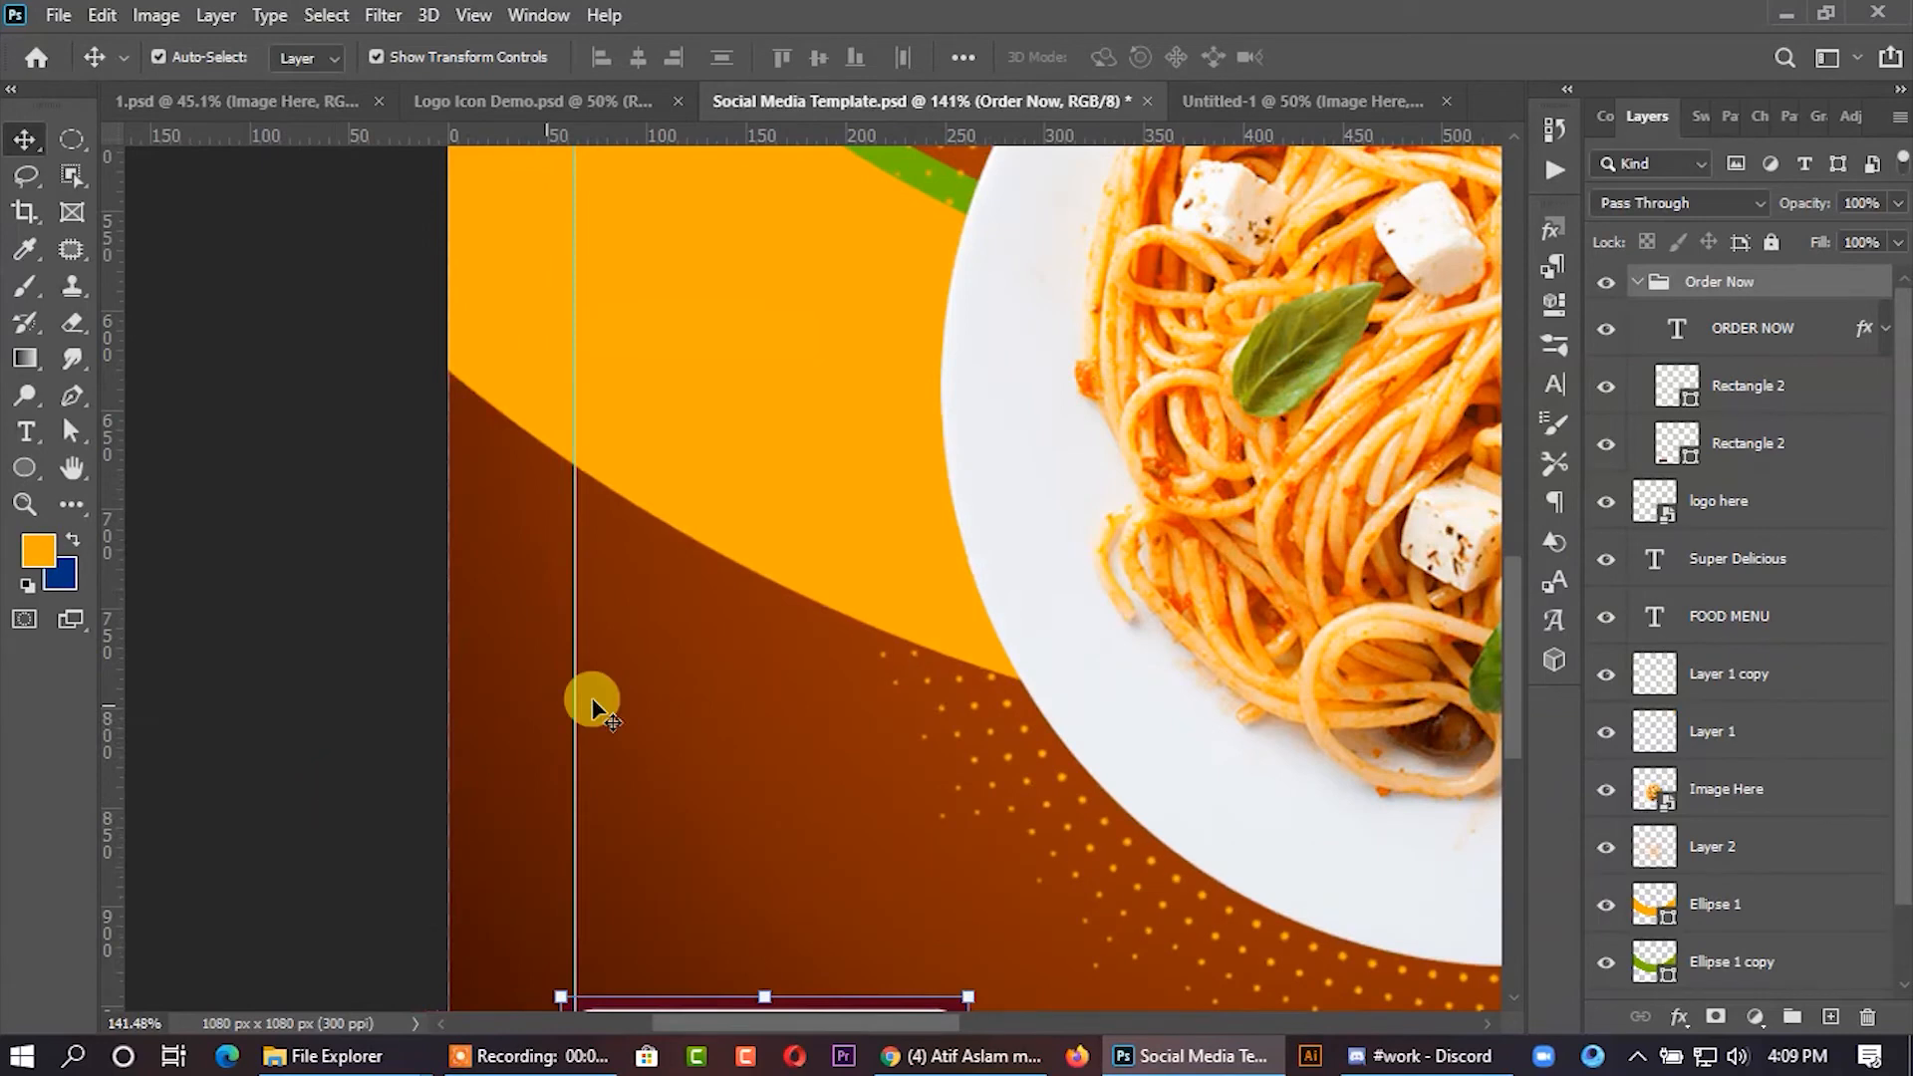
scroll(592, 707, down, 5)
key(Right)
key(Right)
key(Right)
key(Right)
key(Right)
key(Right)
key(Right)
key(Right)
key(Right)
key(Right)
key(Right)
key(Right)
key(Right)
key(Right)
key(Right)
key(Right)
key(Down)
key(Down)
key(Down)
key(Down)
key(Down)
key(Down)
key(Down)
key(Down)
key(Down)
key(Down)
key(Down)
key(Down)
key(Down)
key(Down)
key(Down)
key(Down)
key(Down)
key(Down)
key(Left)
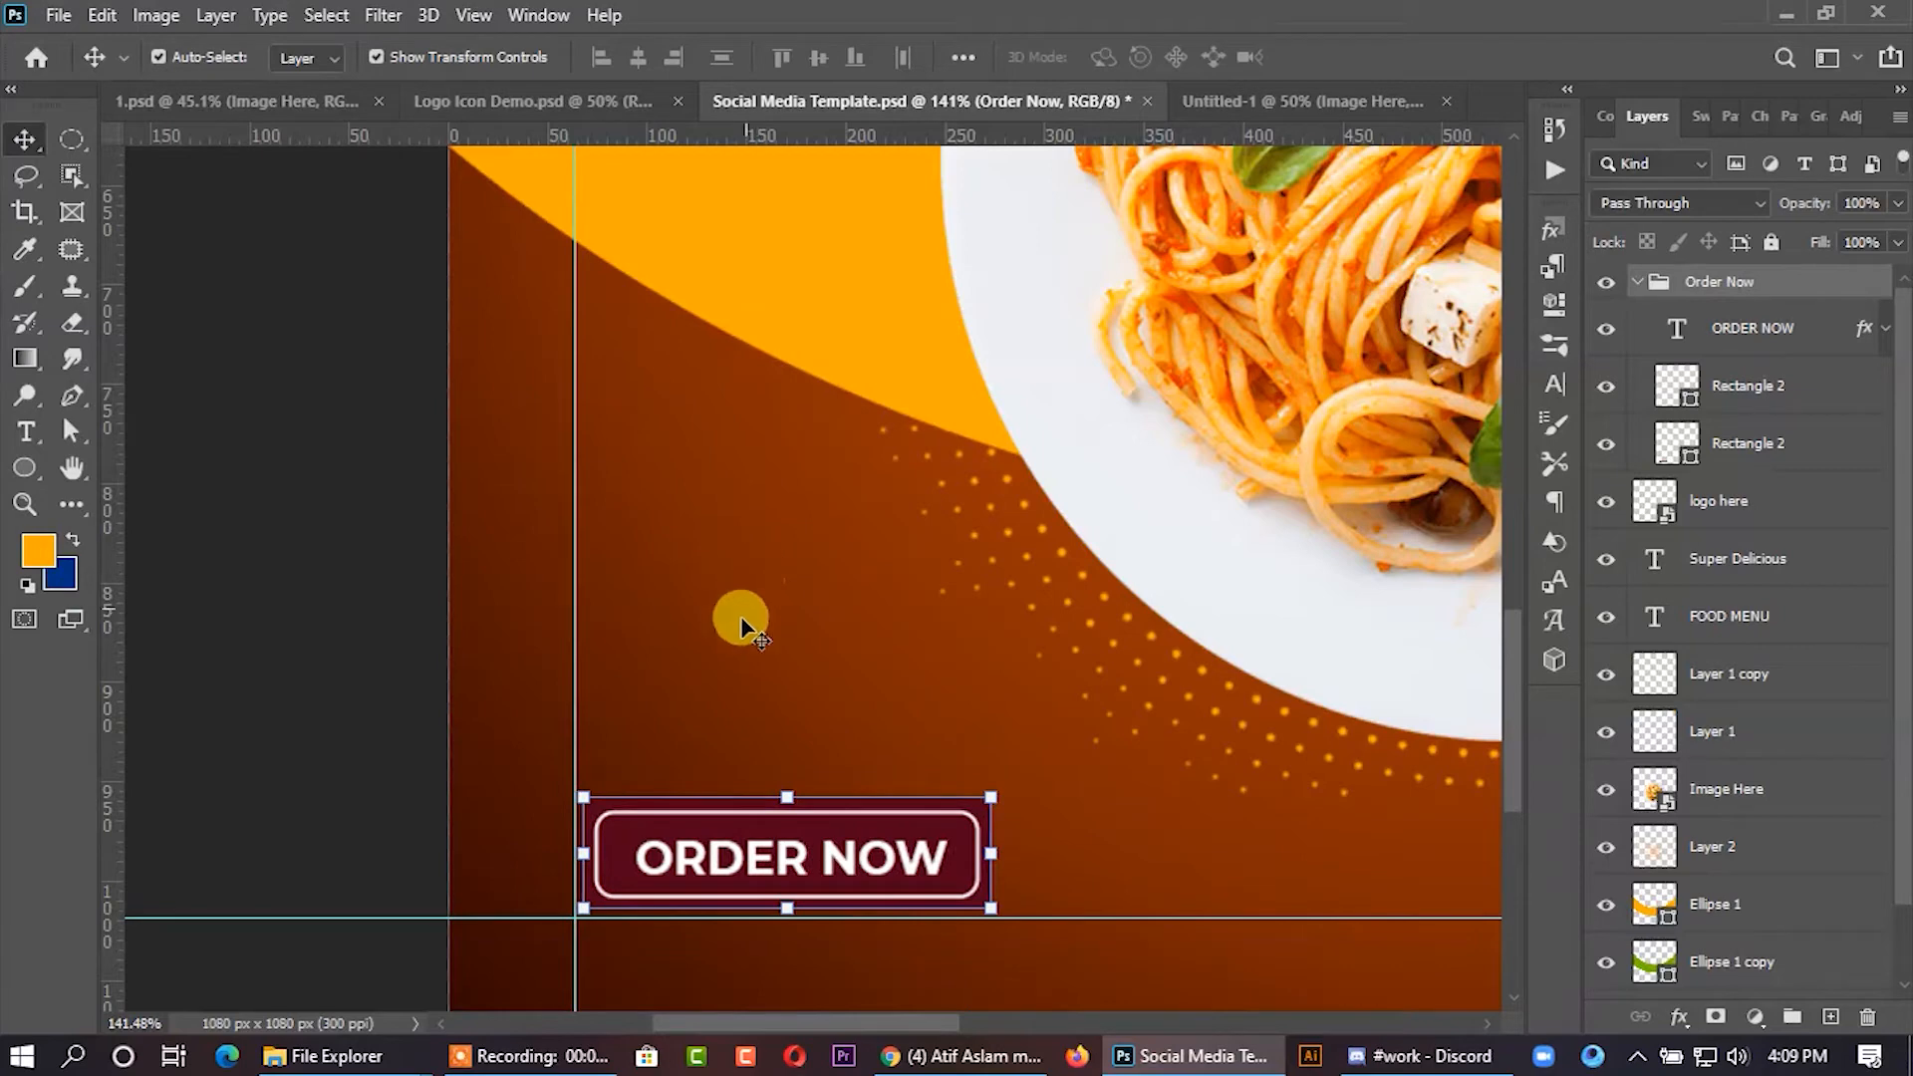
- Fill the Order Now button's background rectangle with white (ffffff) and set its inner rectangle's stroke to yellow-orange
double_click(1706, 460)
drag(1332, 576, 1174, 529)
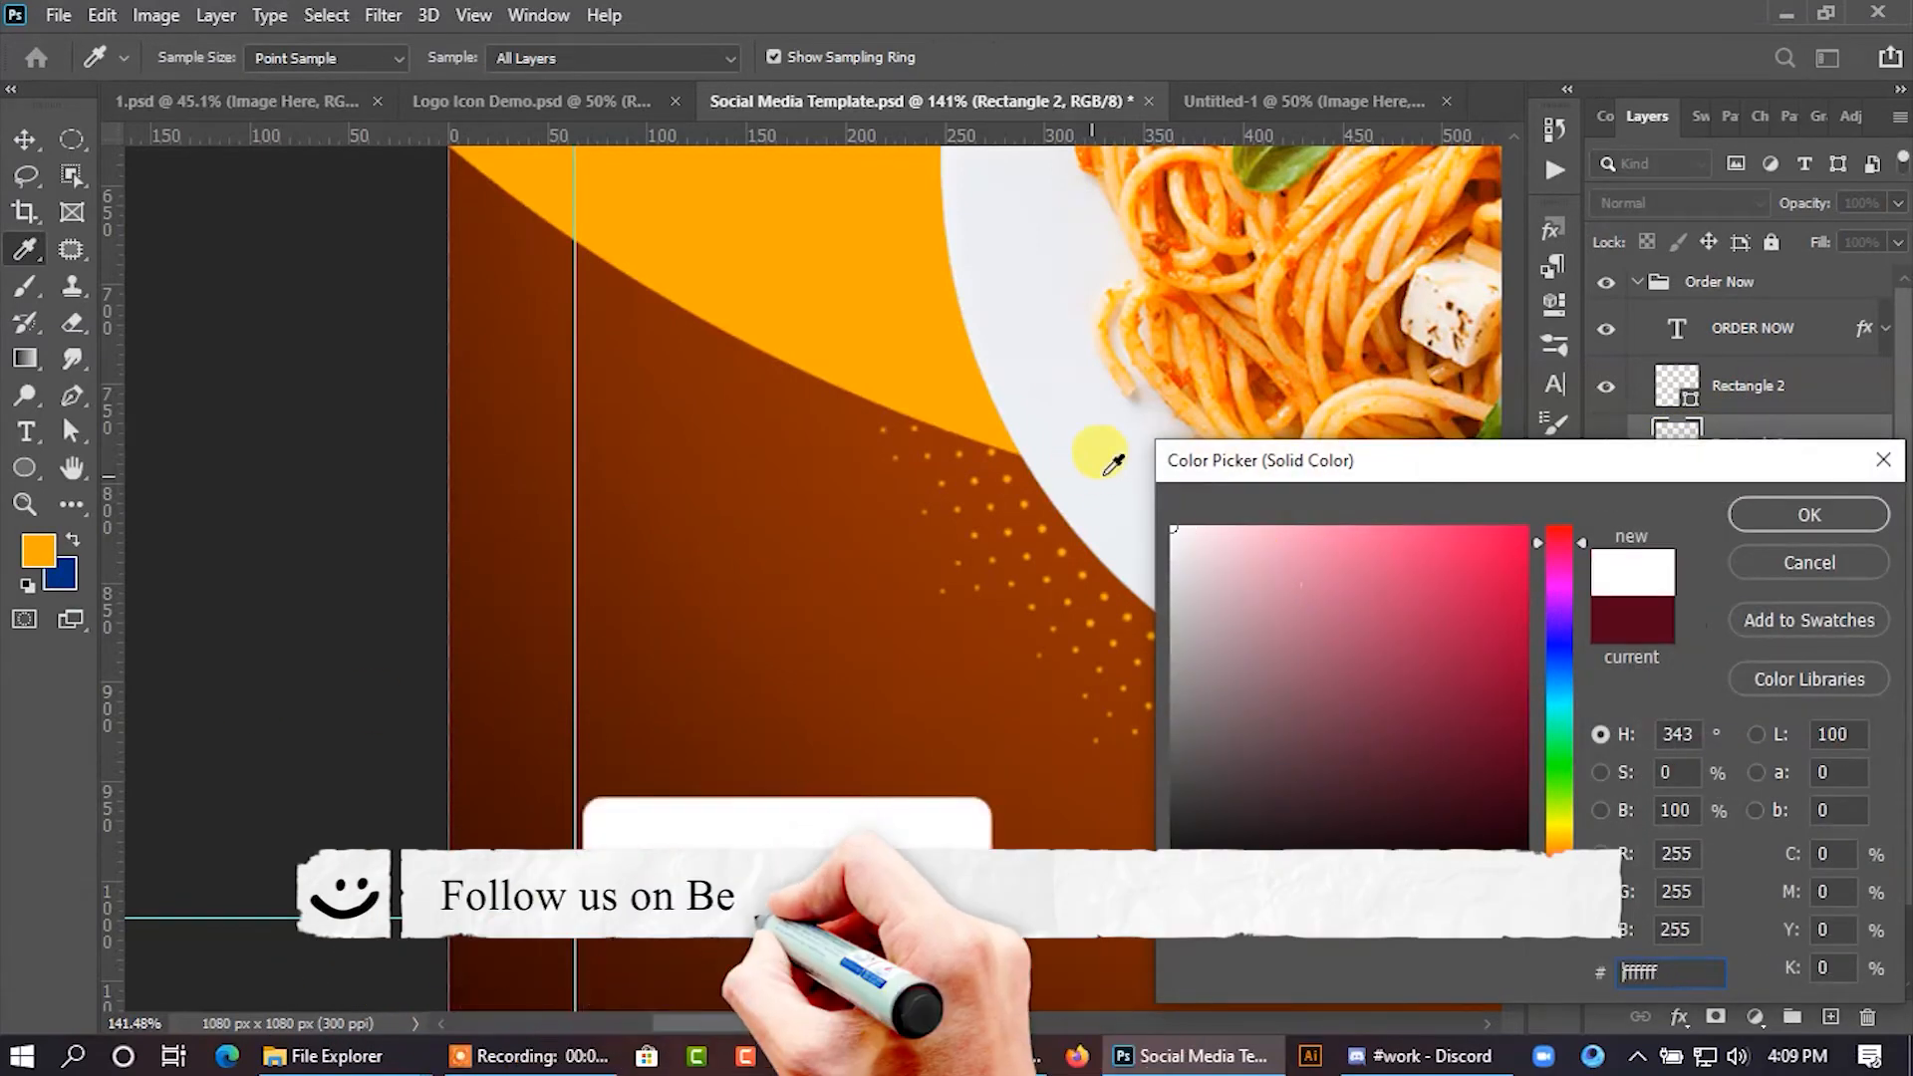
click(1746, 518)
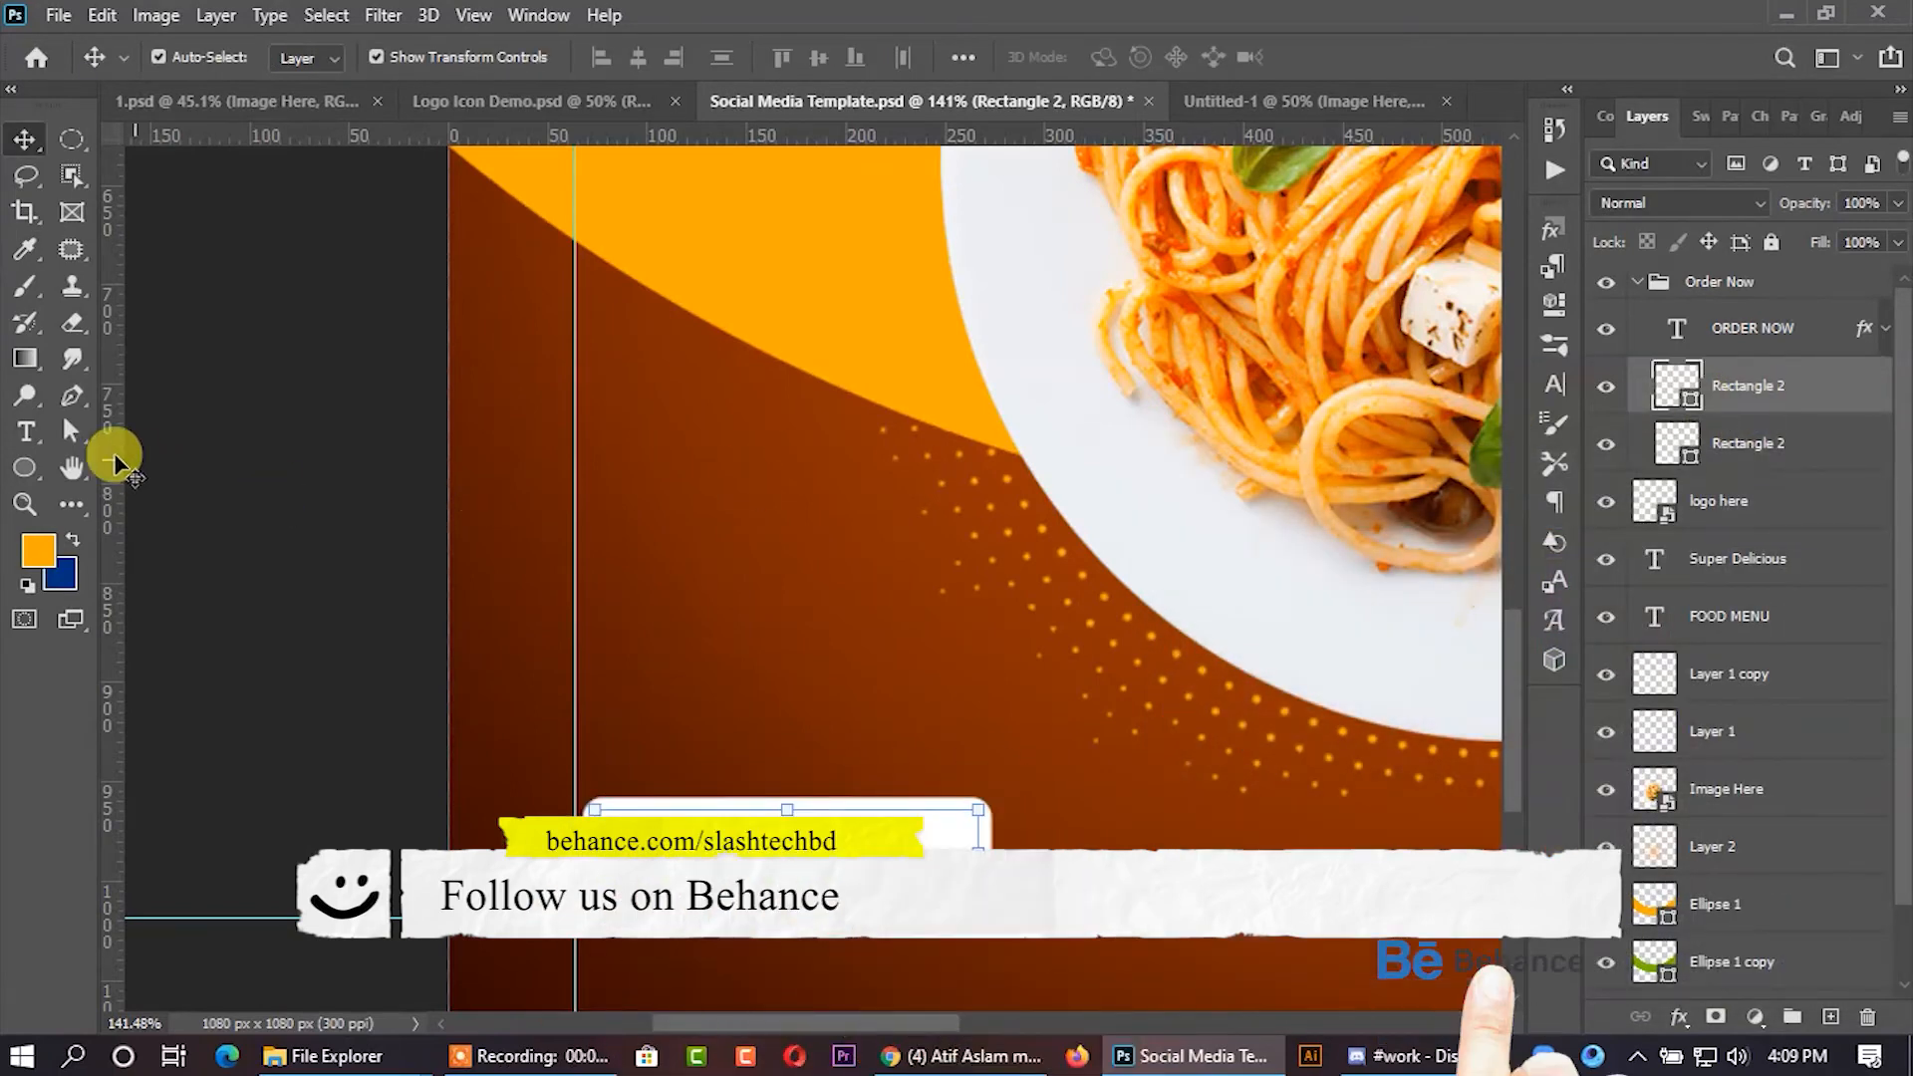
click(71, 431)
click(526, 59)
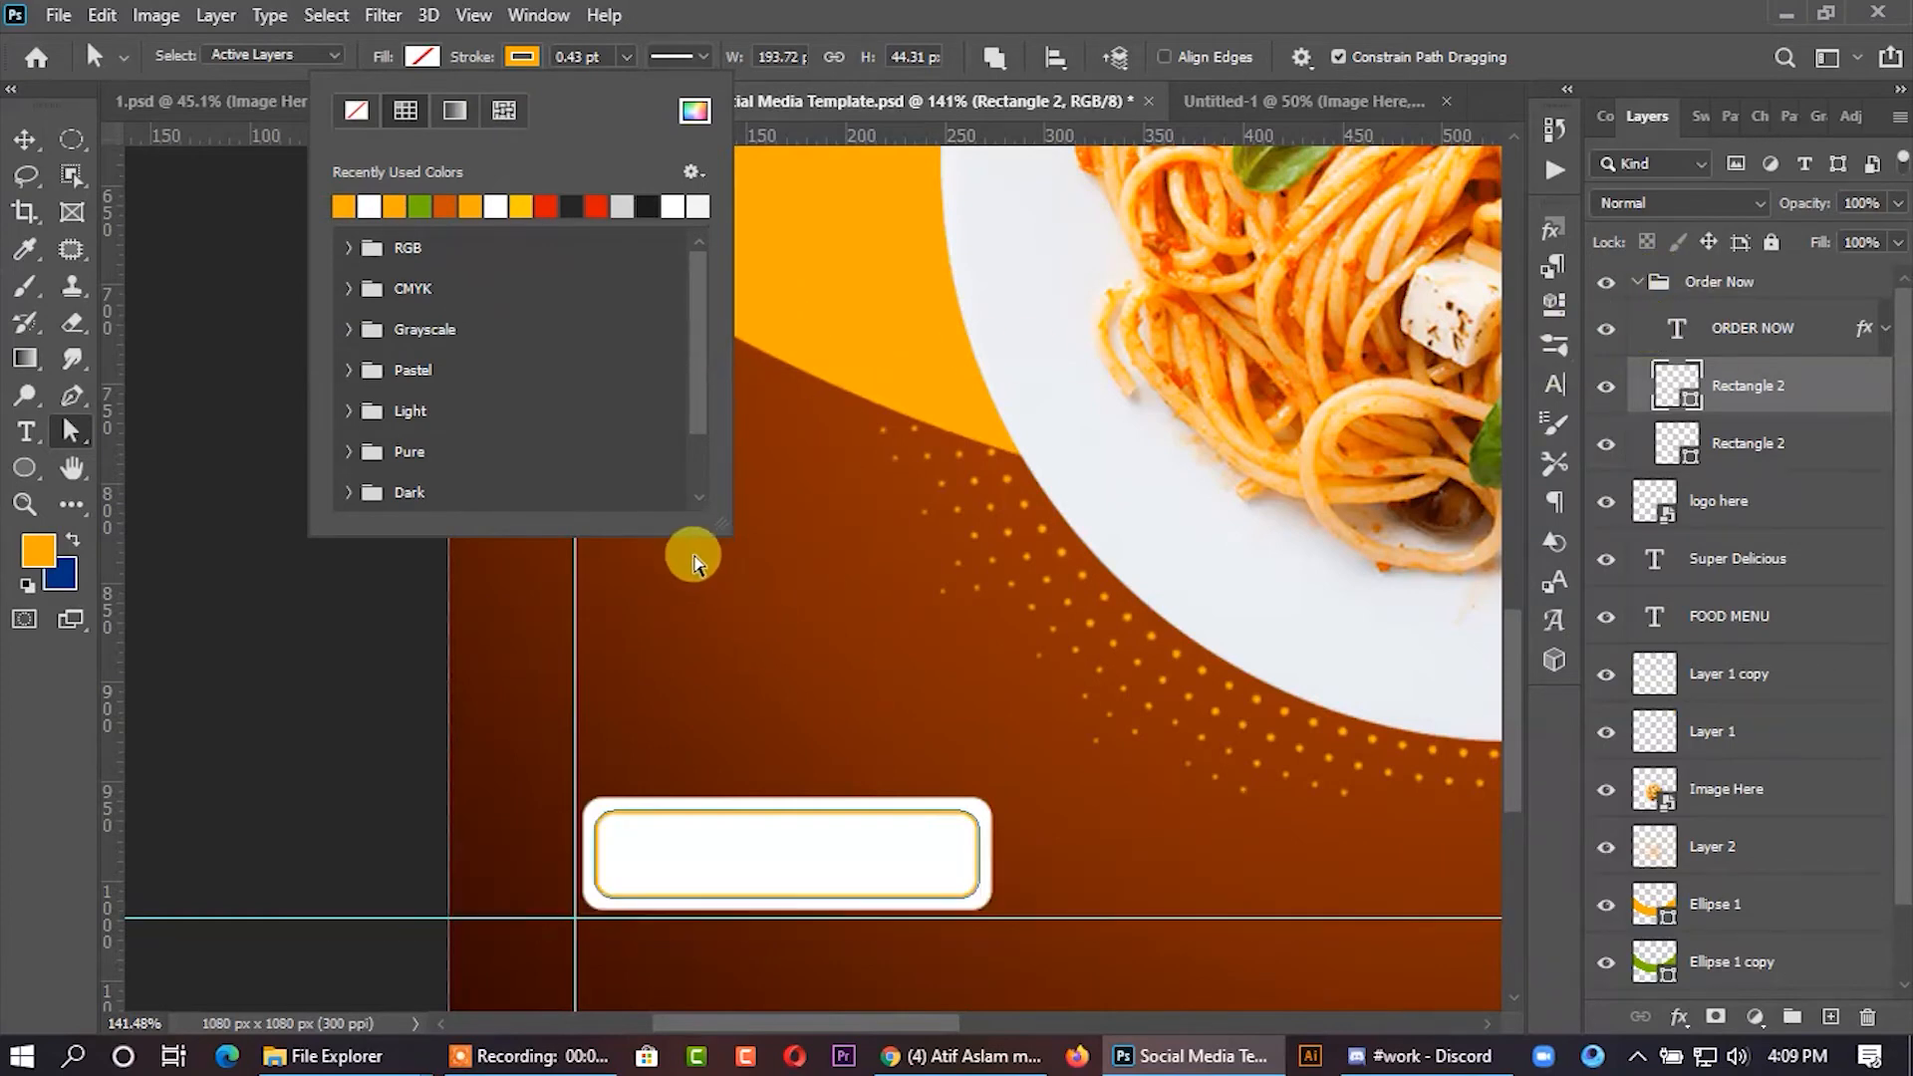
- Set the stroke of the Order Now button's inner rectangle to dark brown (591902), sampled from the background
double_click(1684, 390)
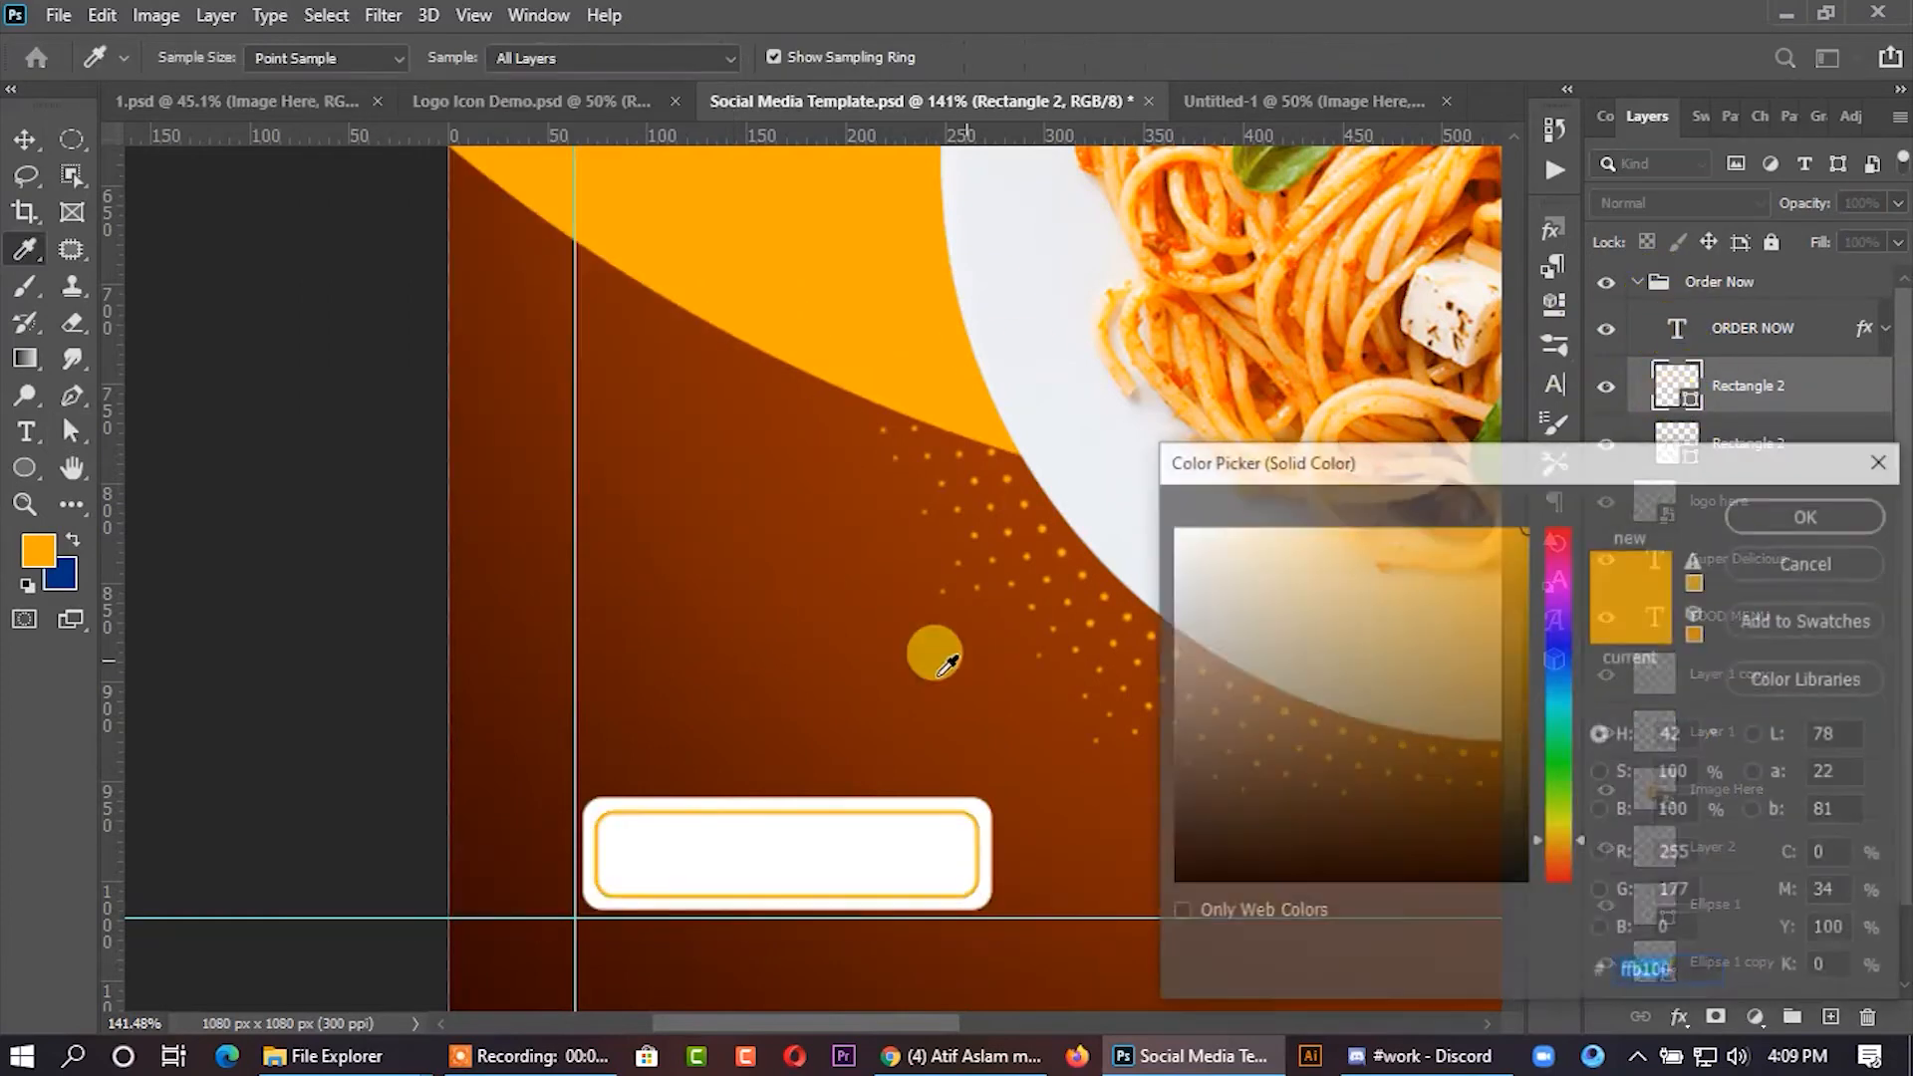
click(628, 742)
click(1744, 505)
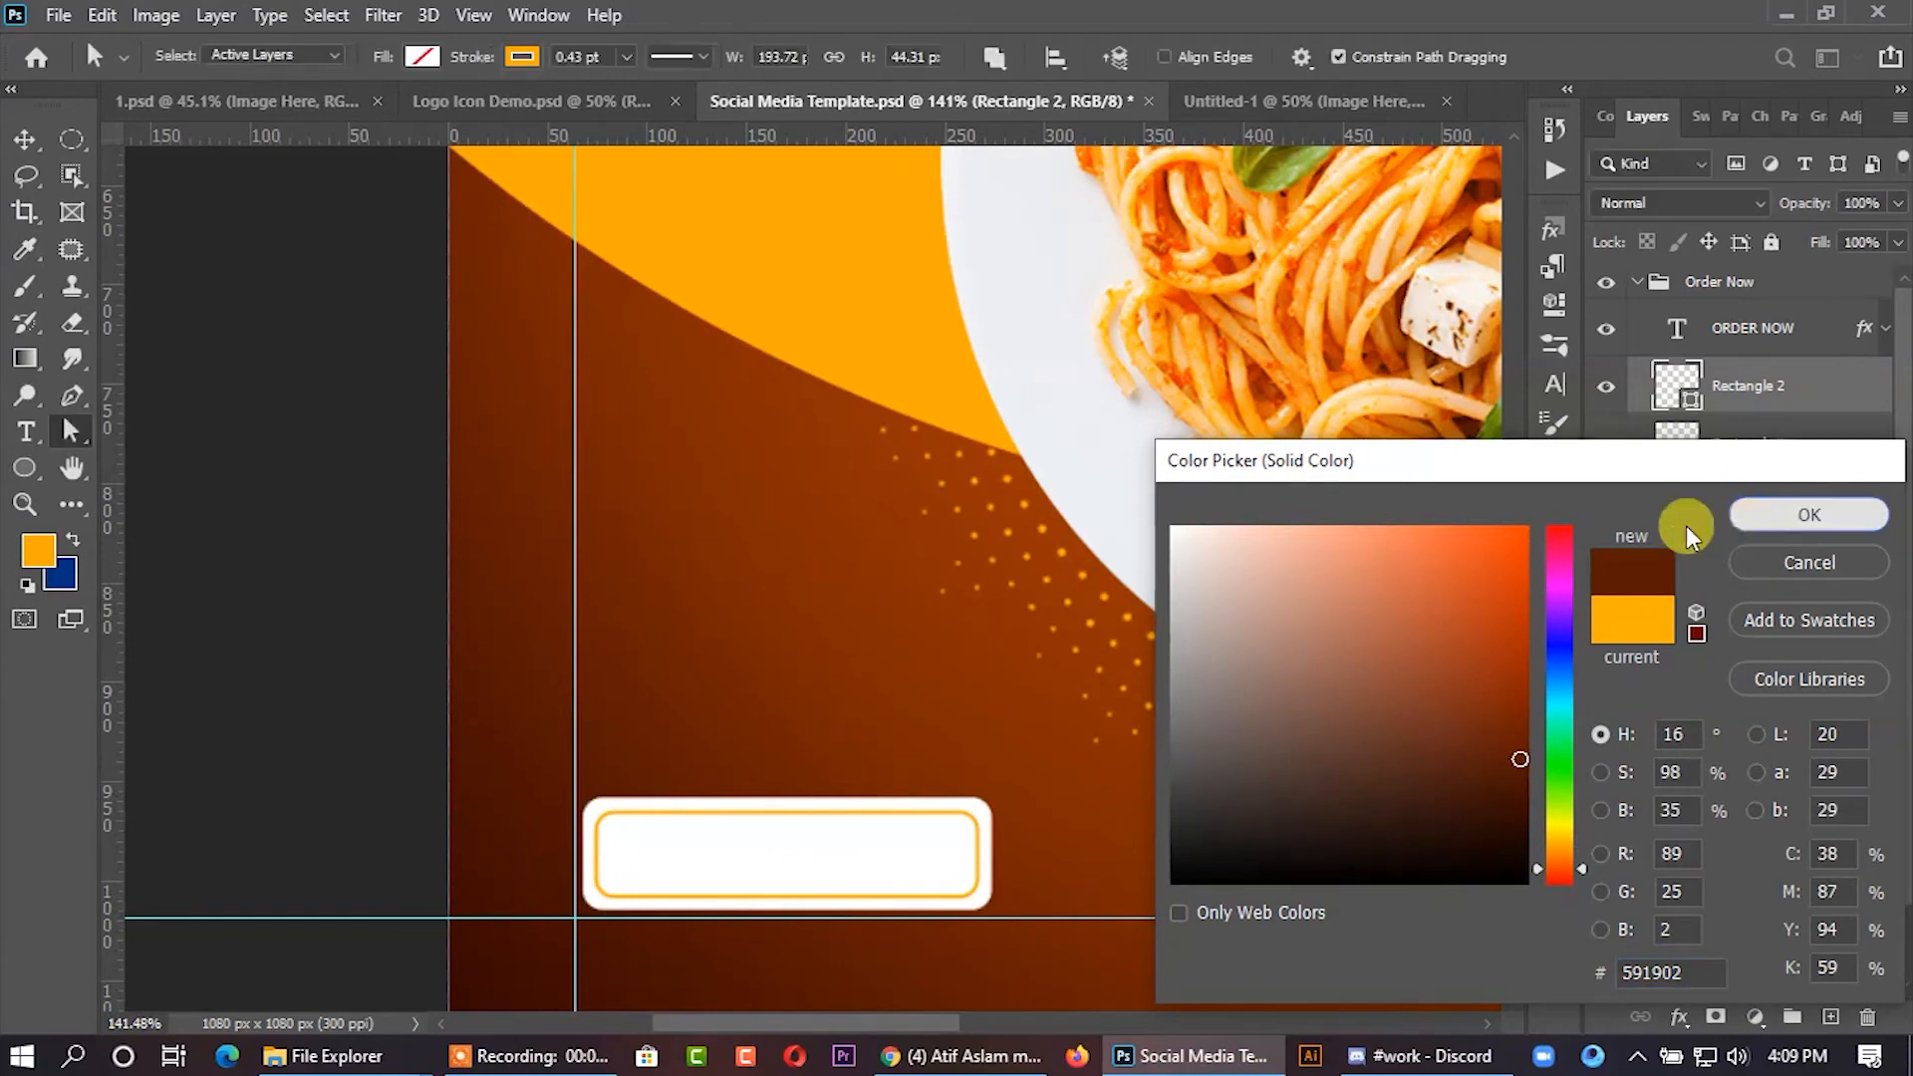
click(524, 59)
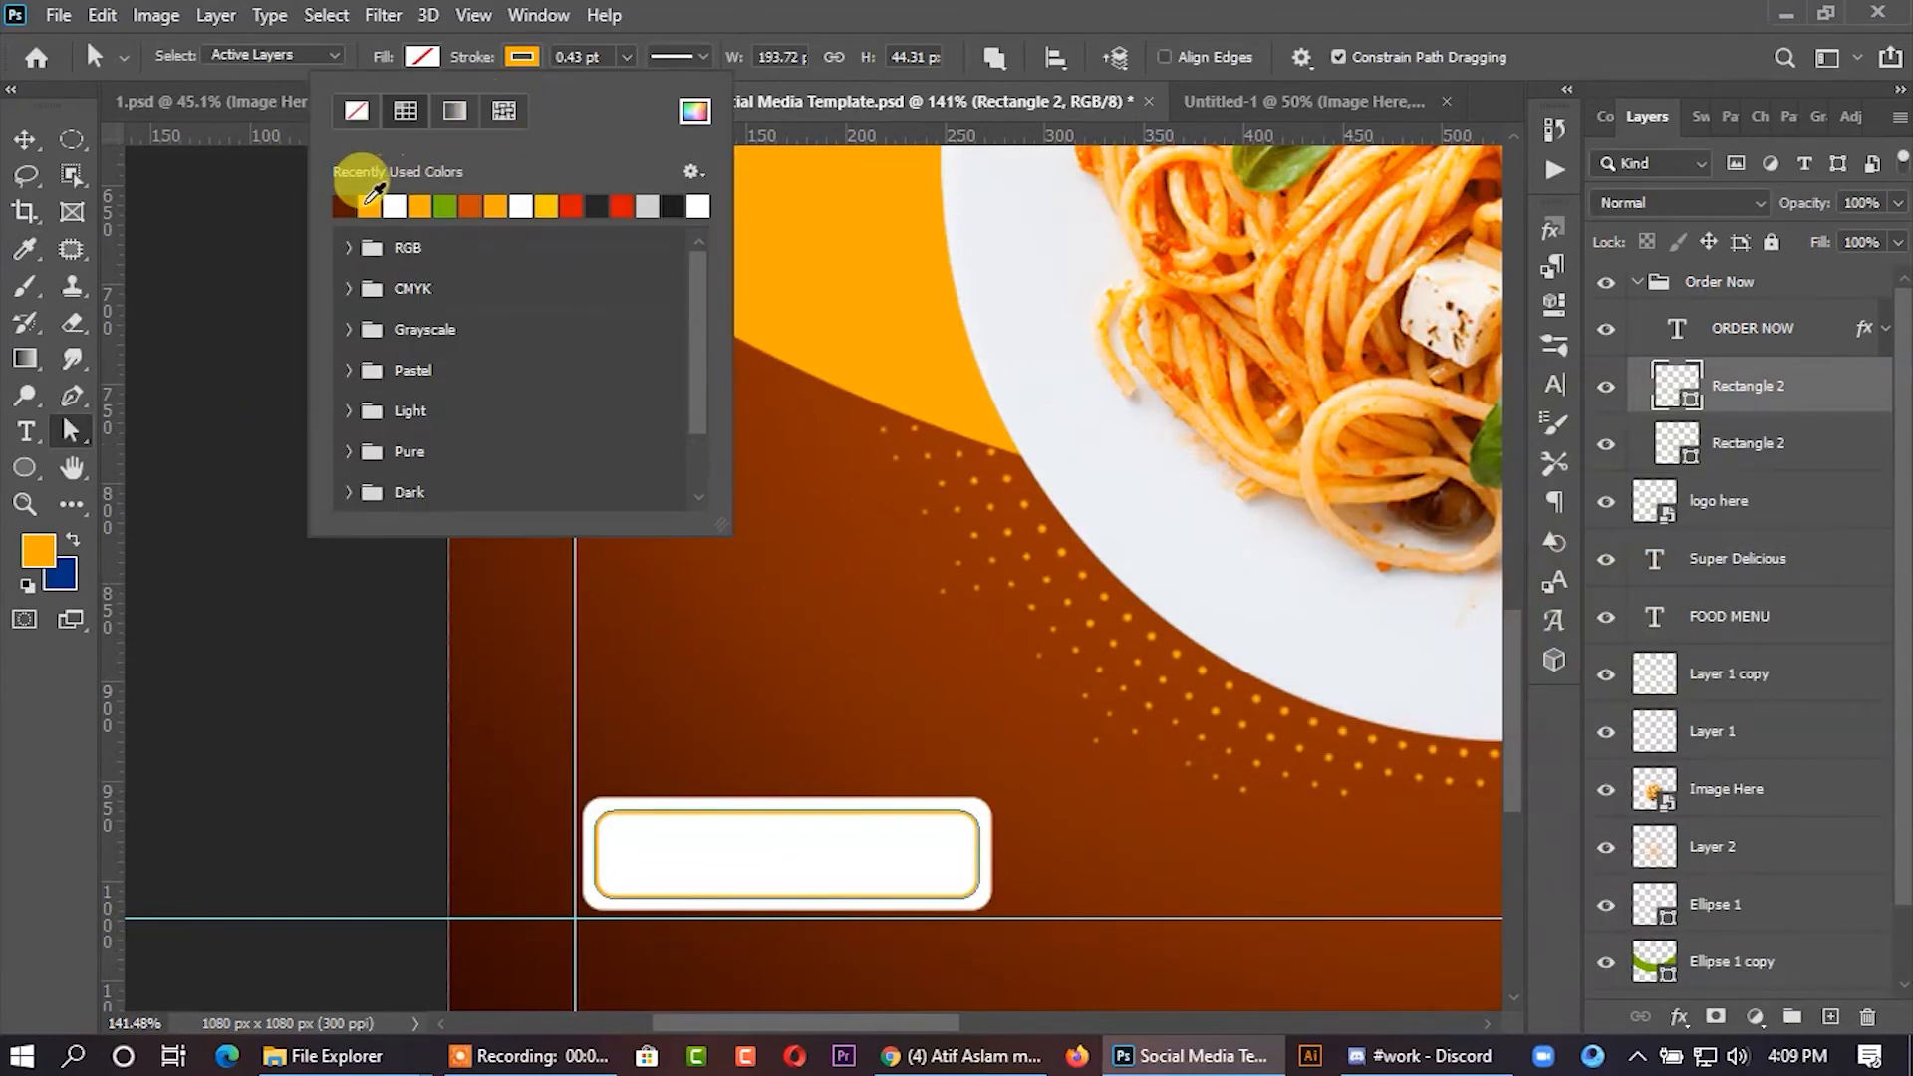
click(344, 206)
click(210, 284)
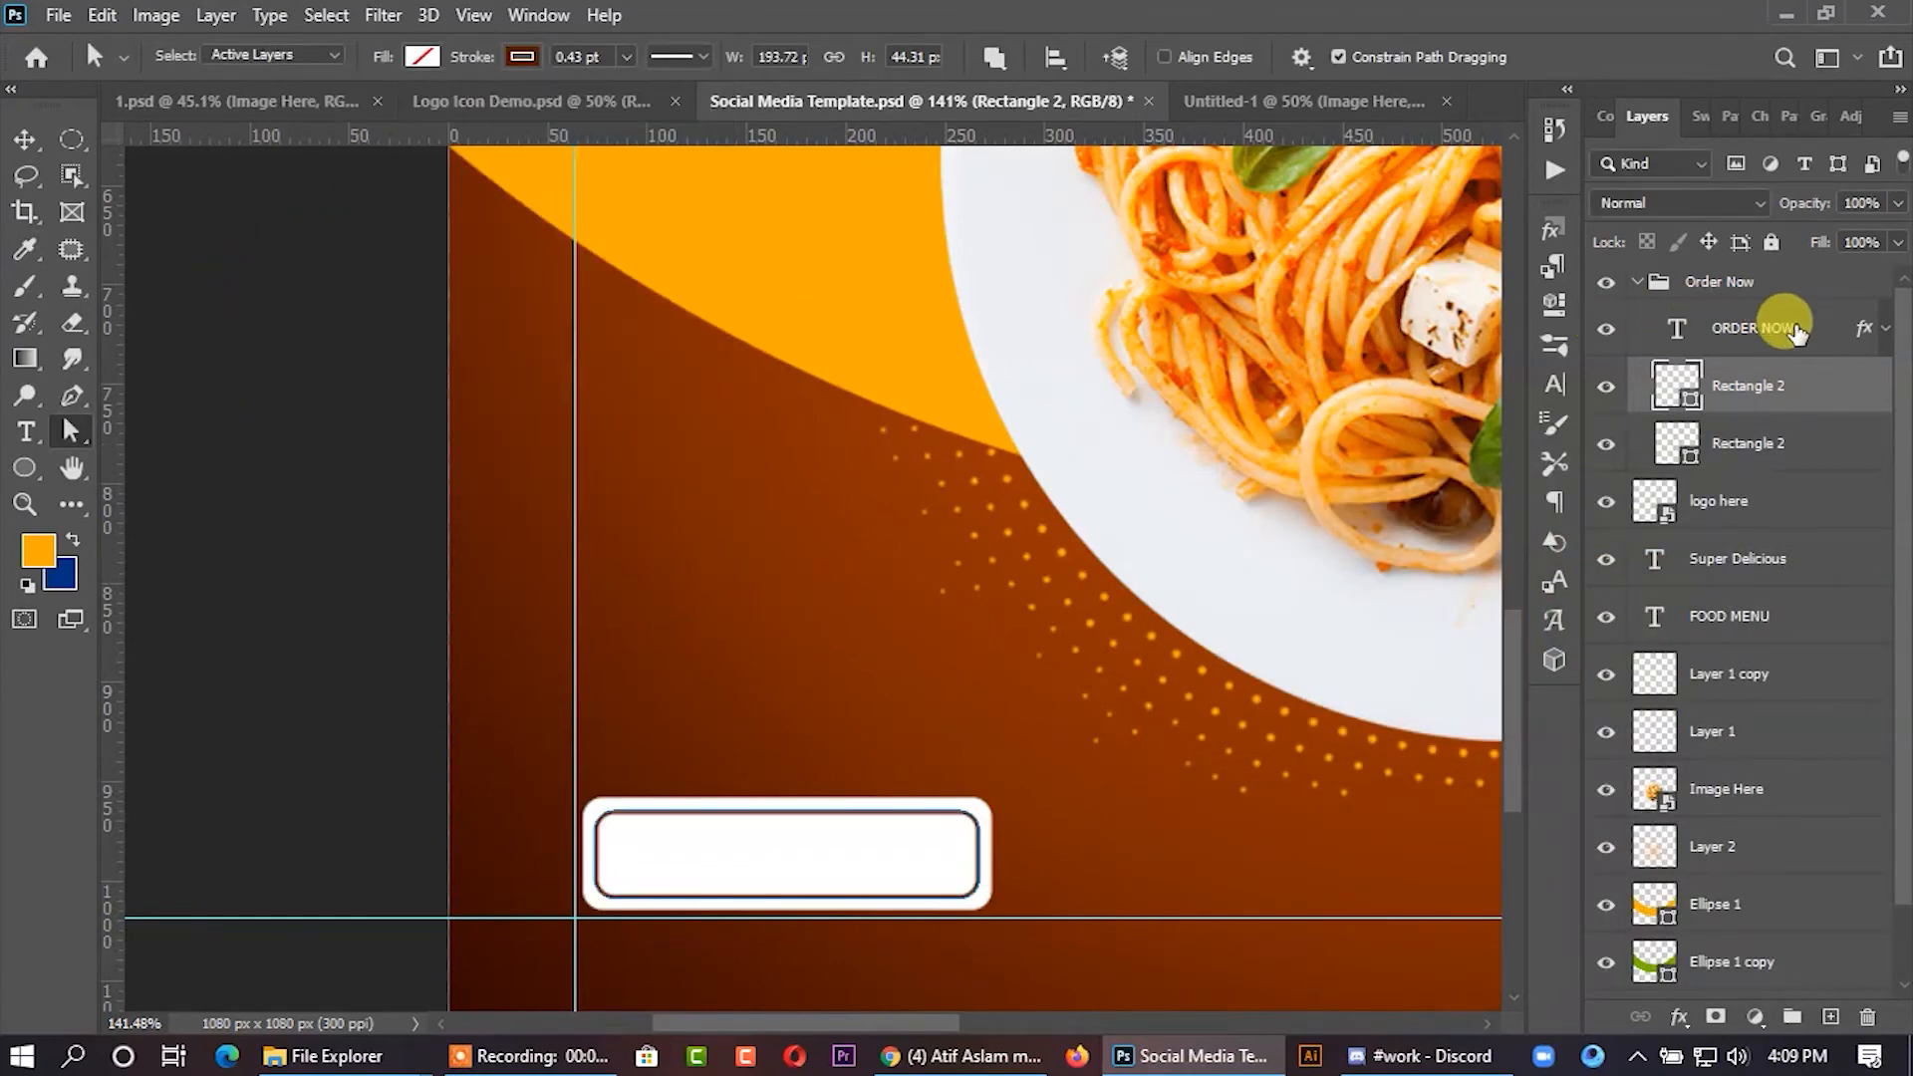
- Recolor the ORDER NOW text to dark brown (651e02), sampled from the template background
click(1783, 324)
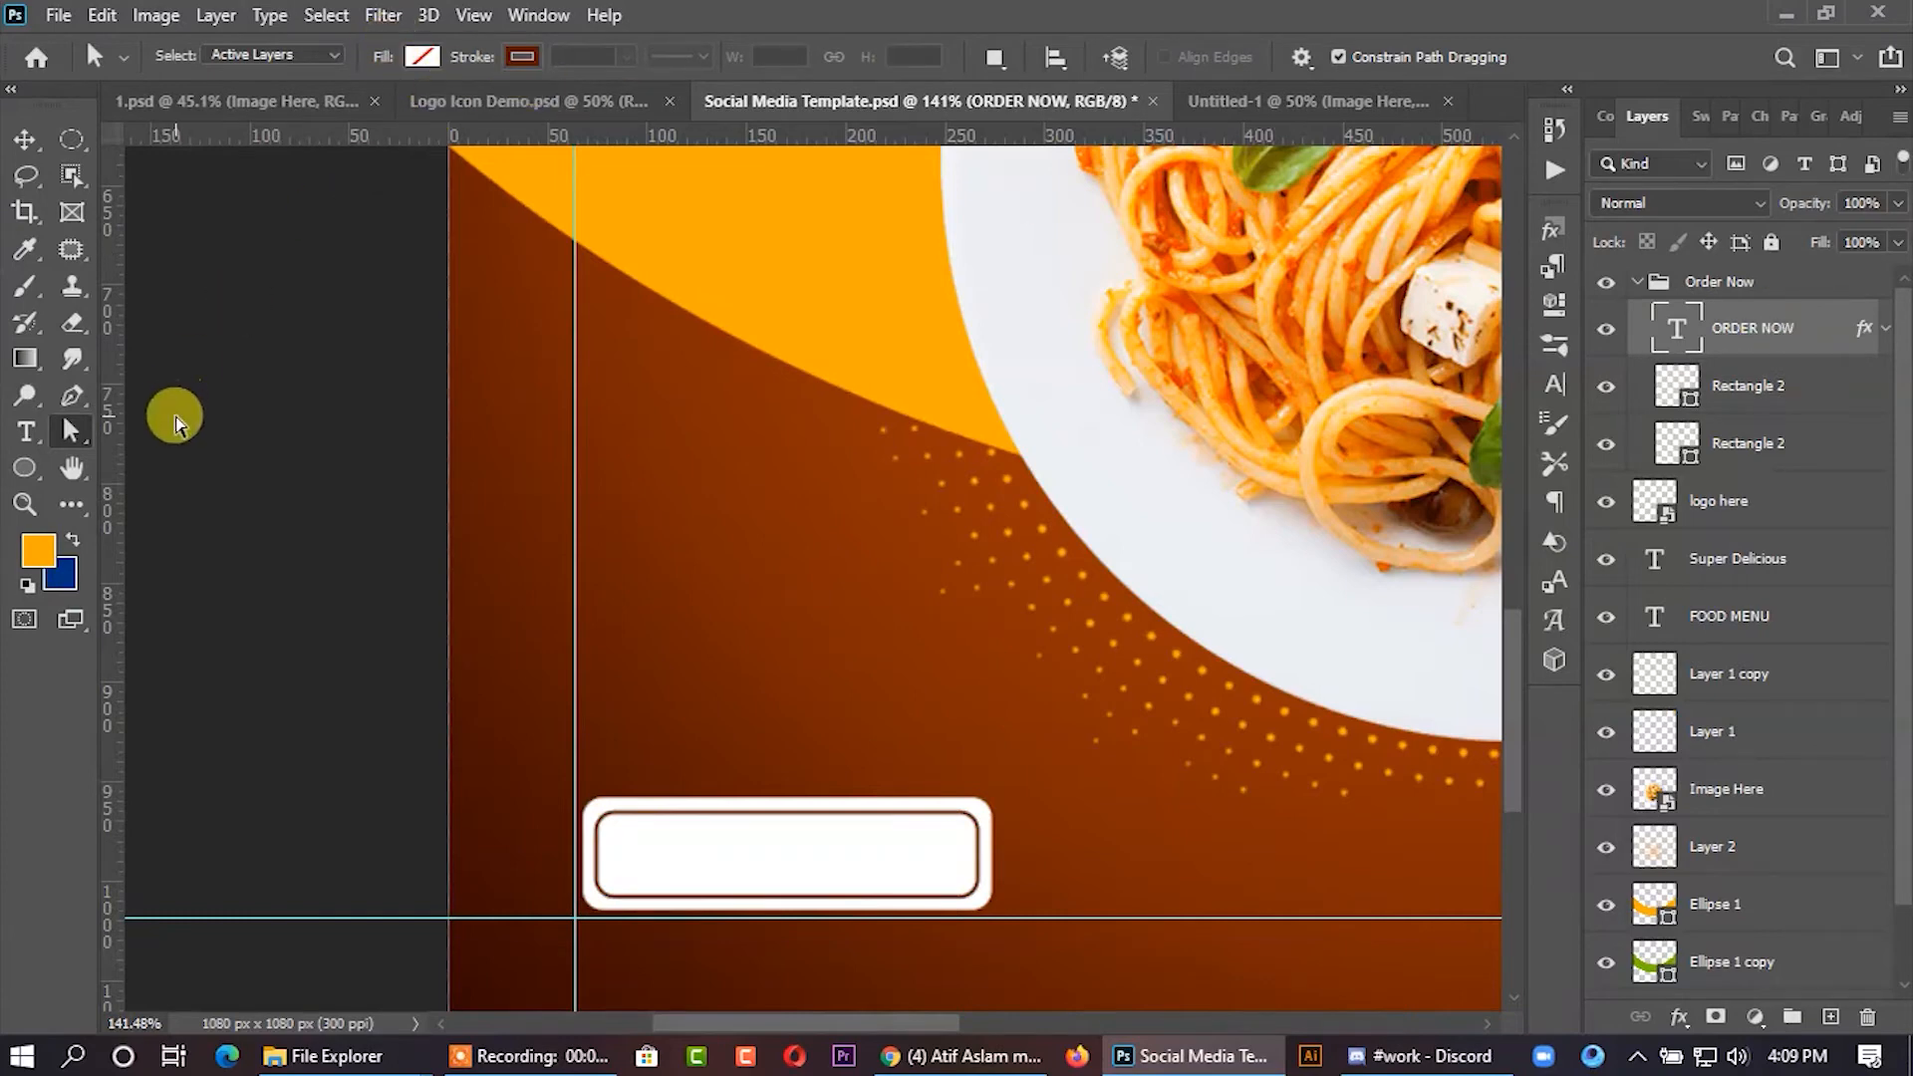
click(1551, 386)
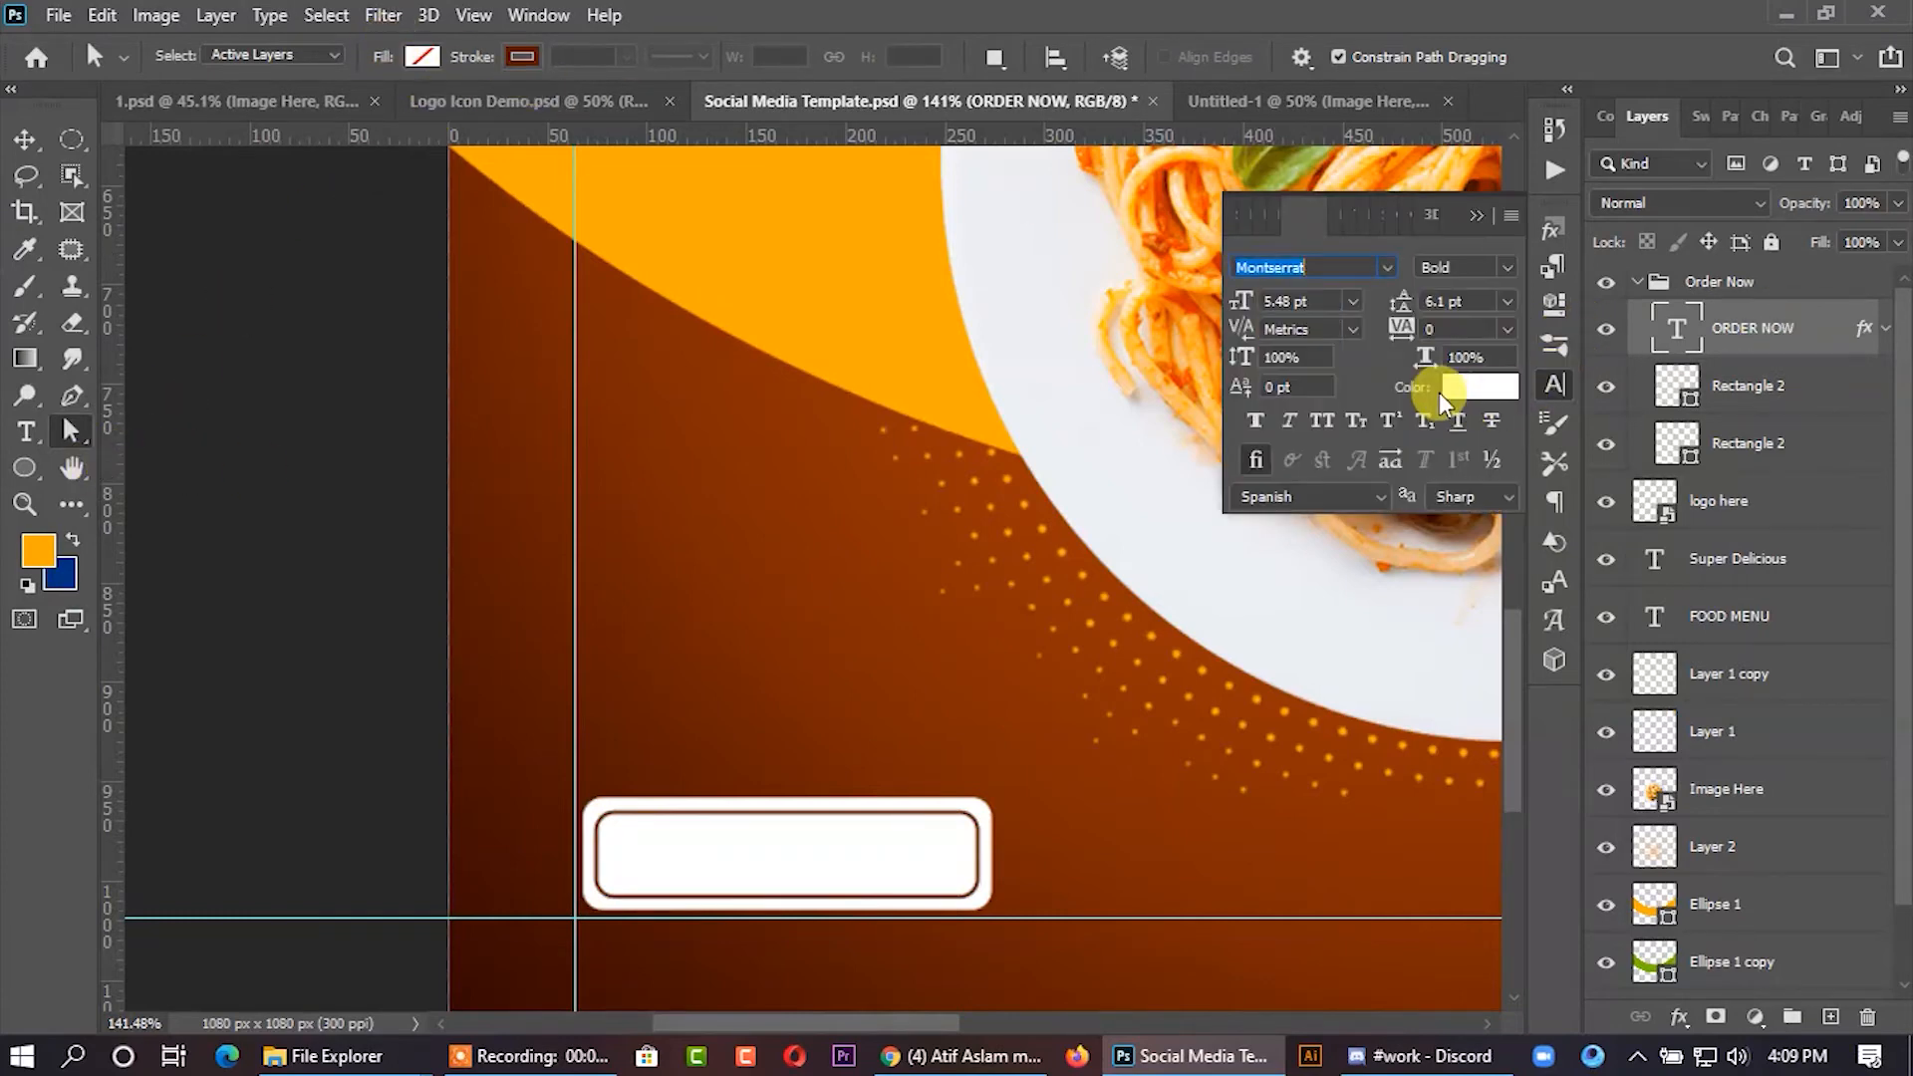
click(1470, 386)
click(688, 751)
click(1809, 514)
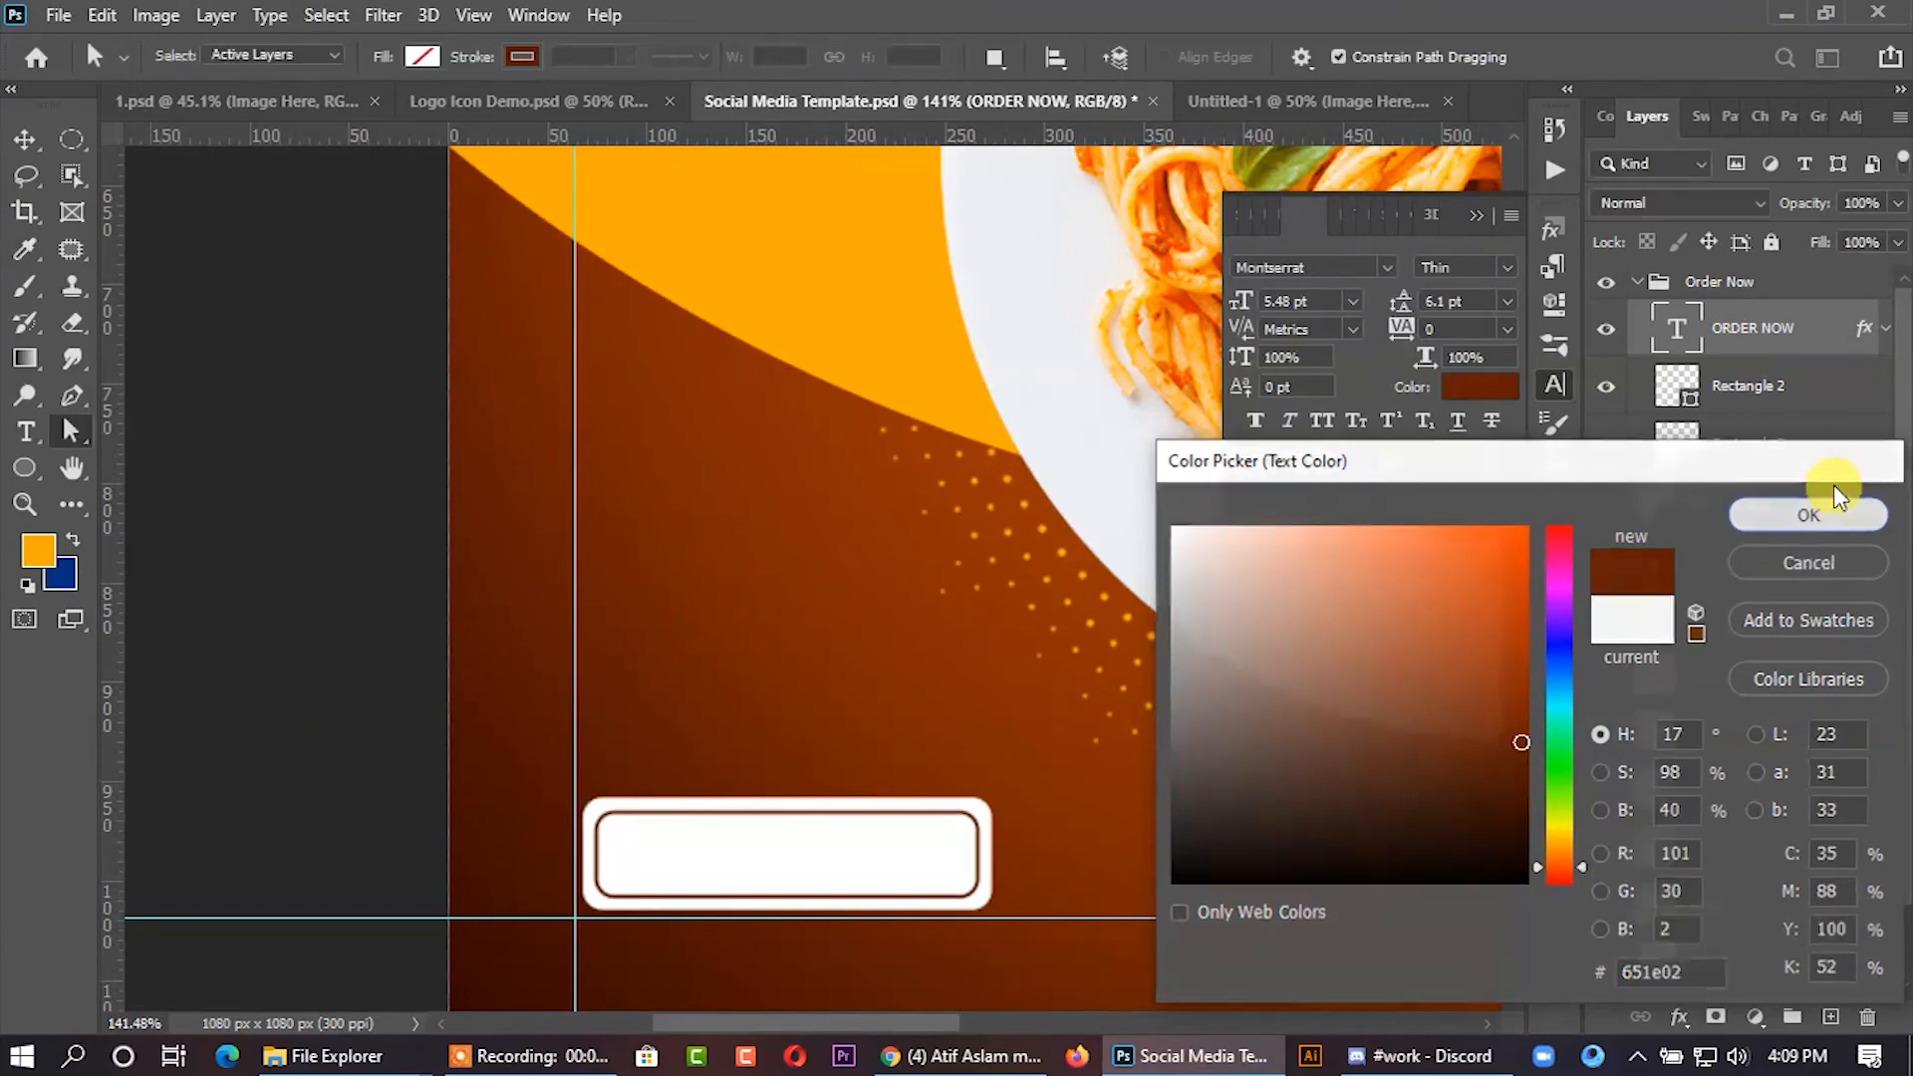
click(22, 142)
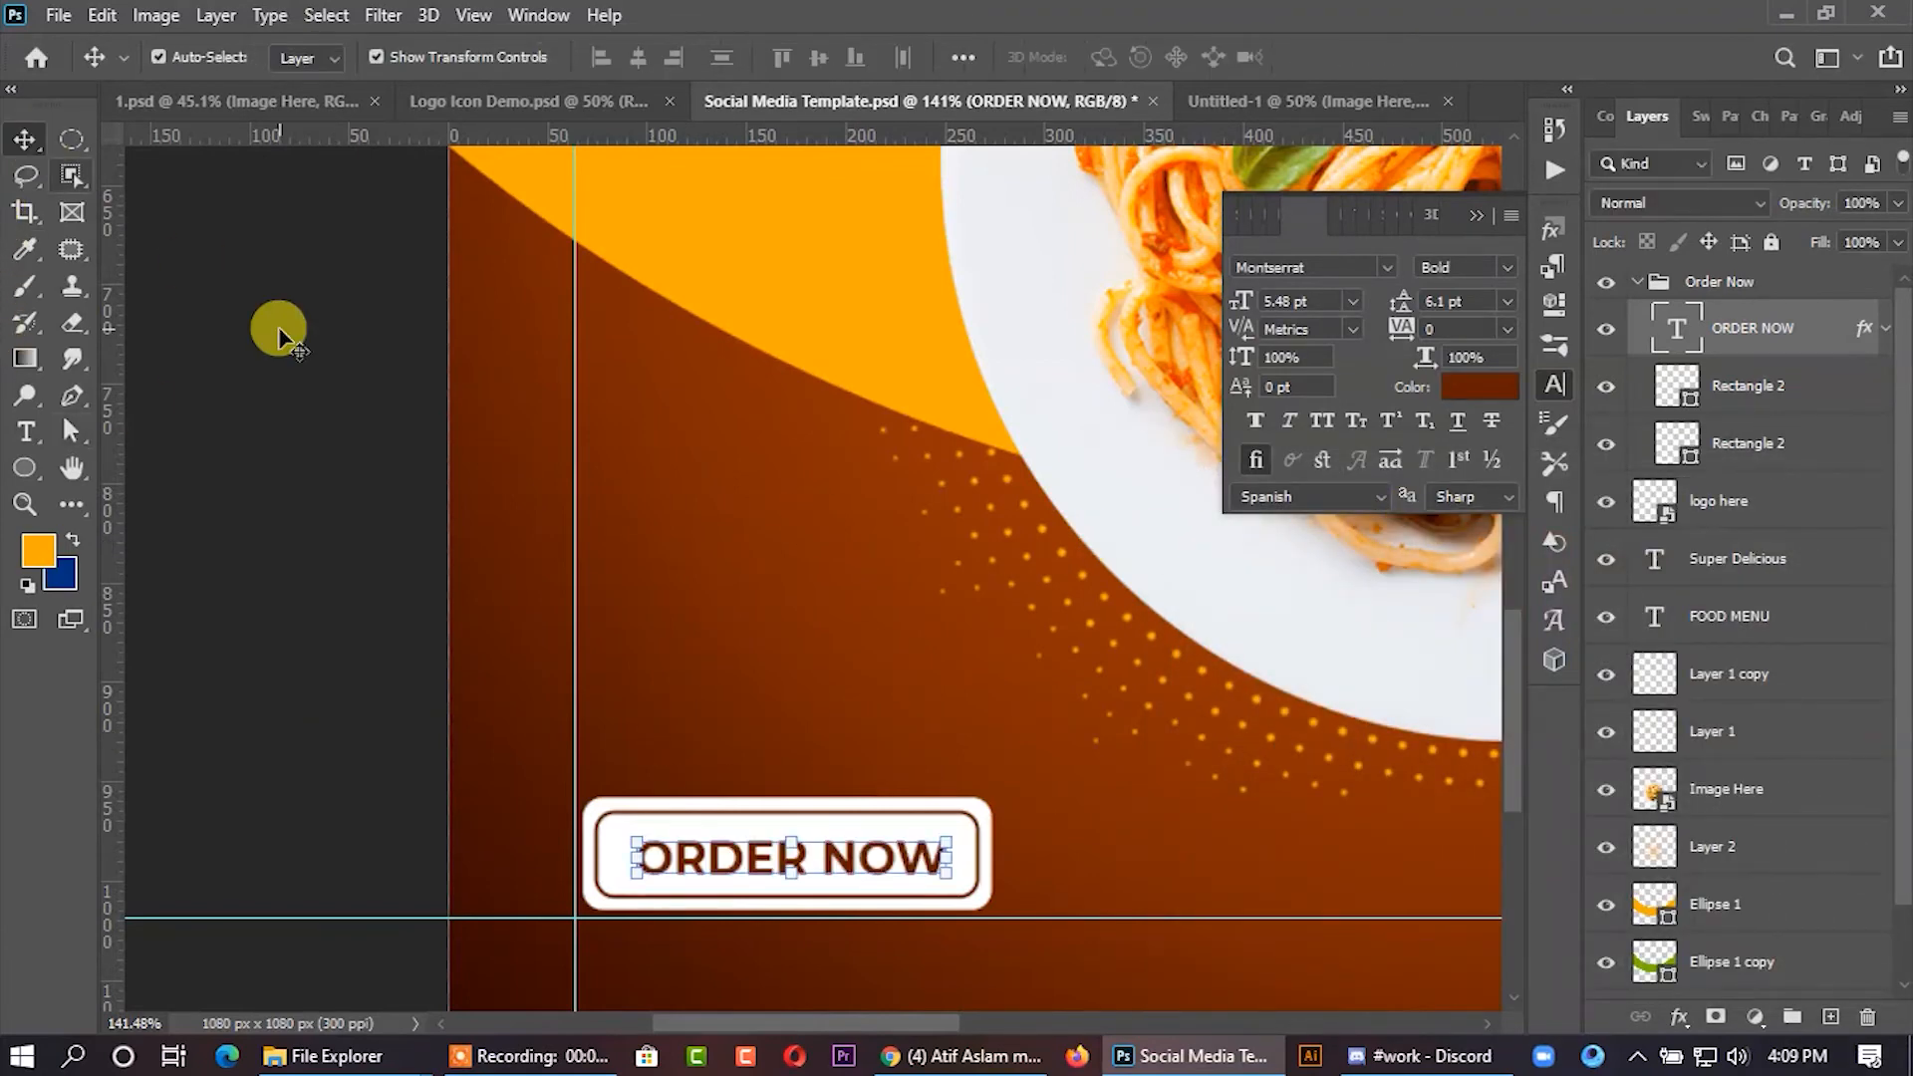
scroll(406, 406, down, 5)
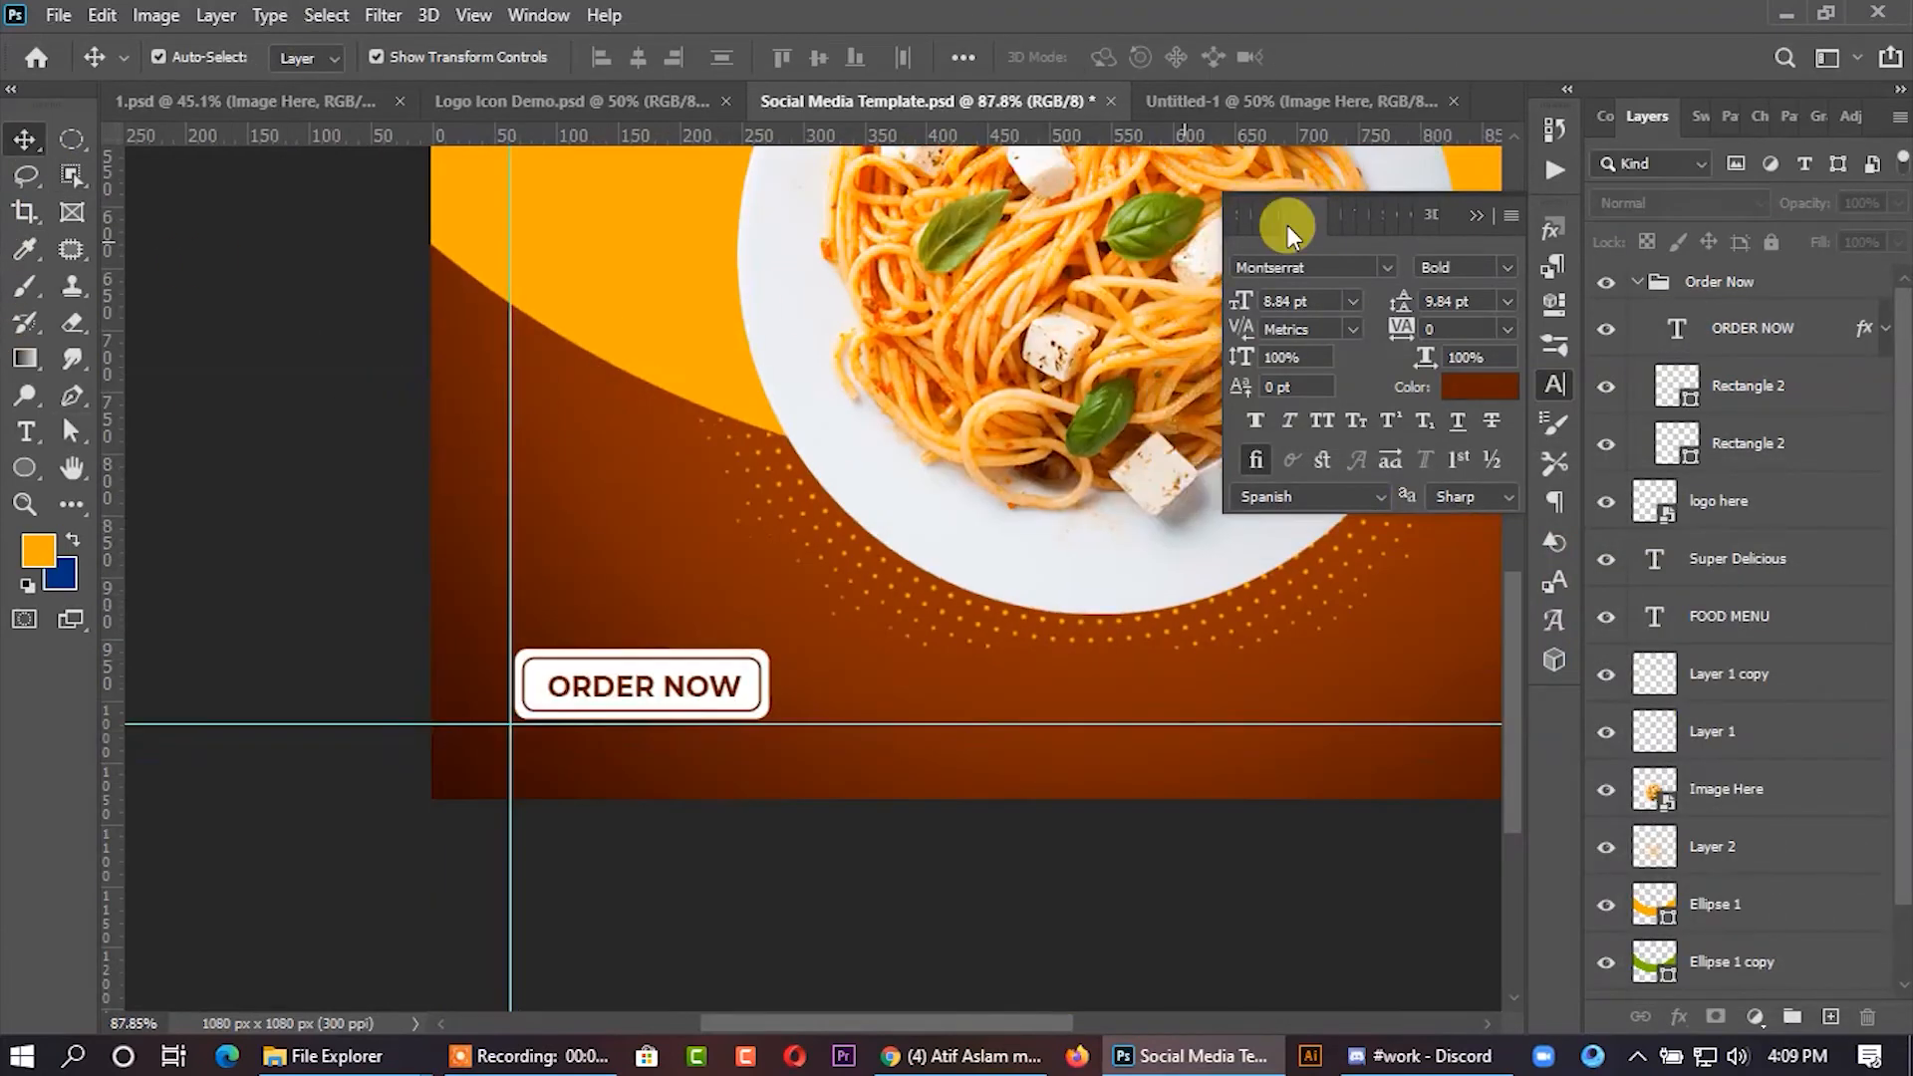
click(1479, 218)
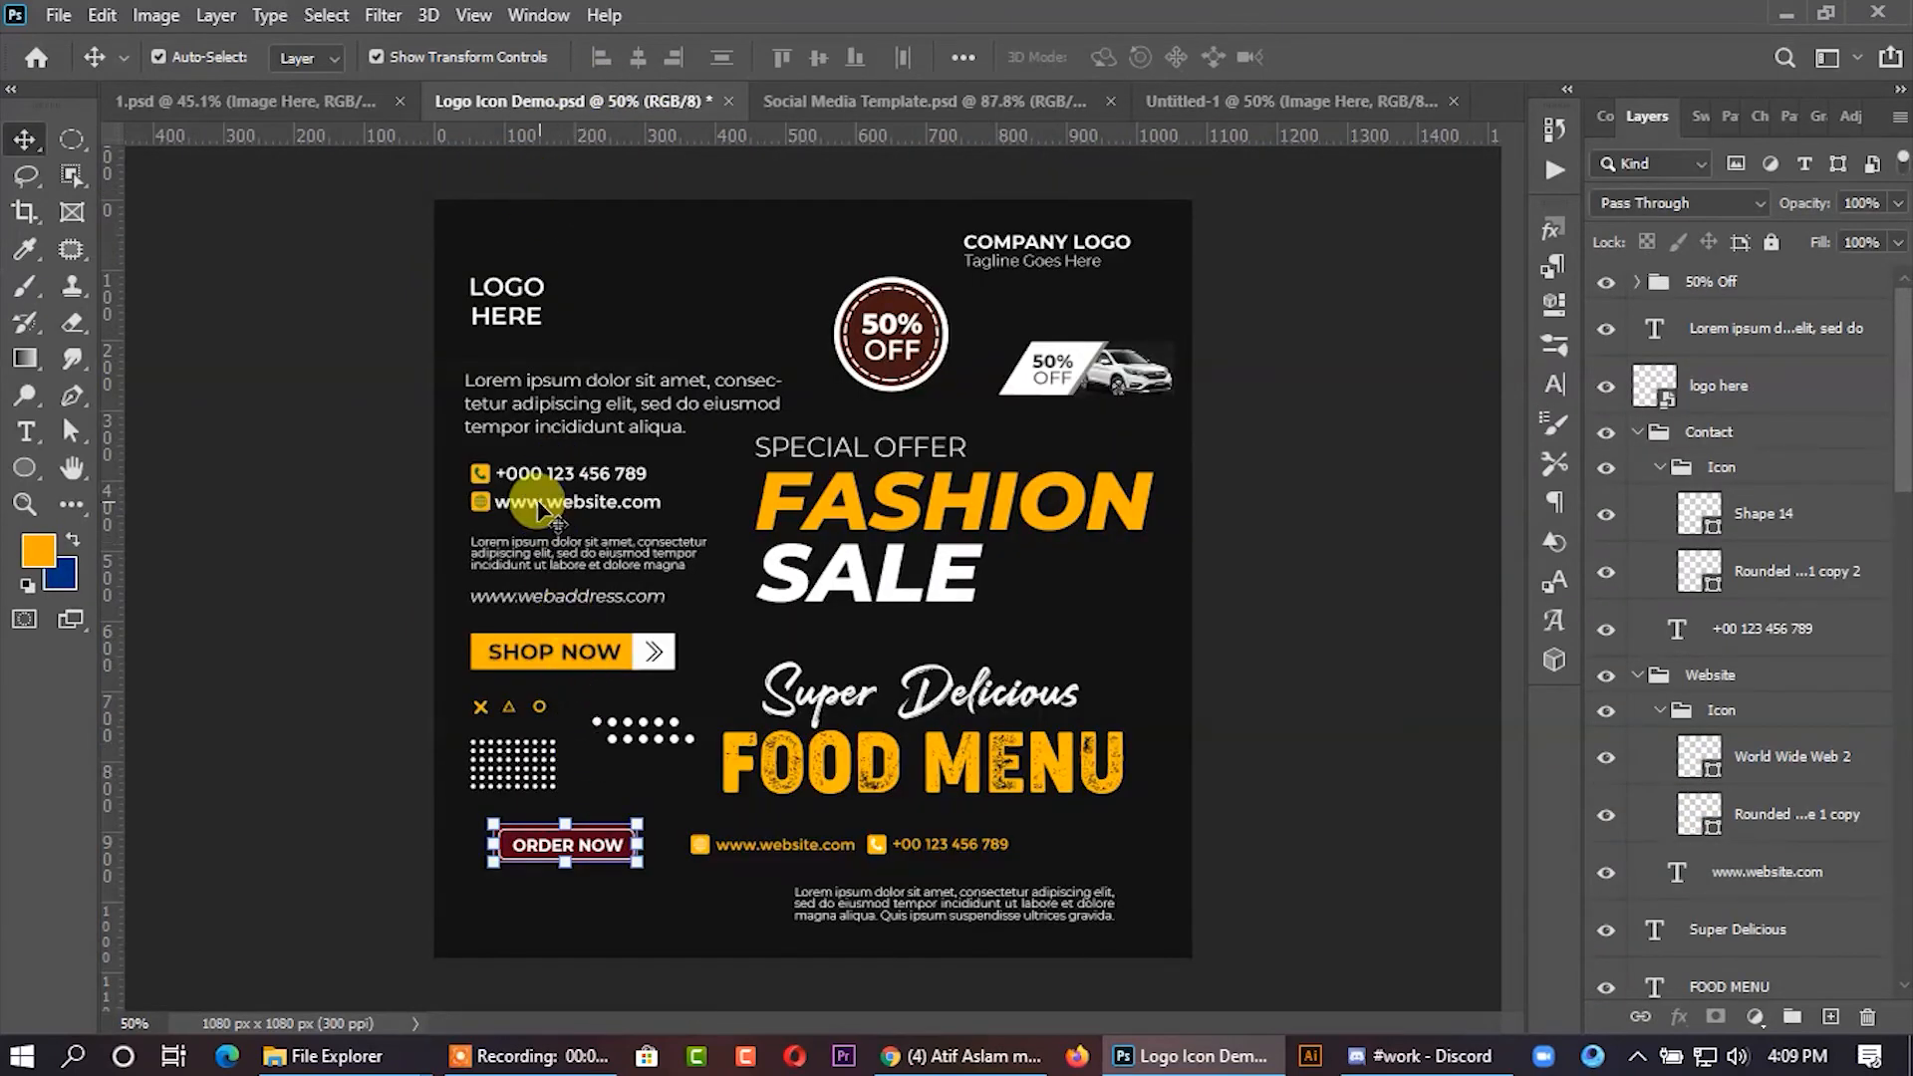
click(509, 478)
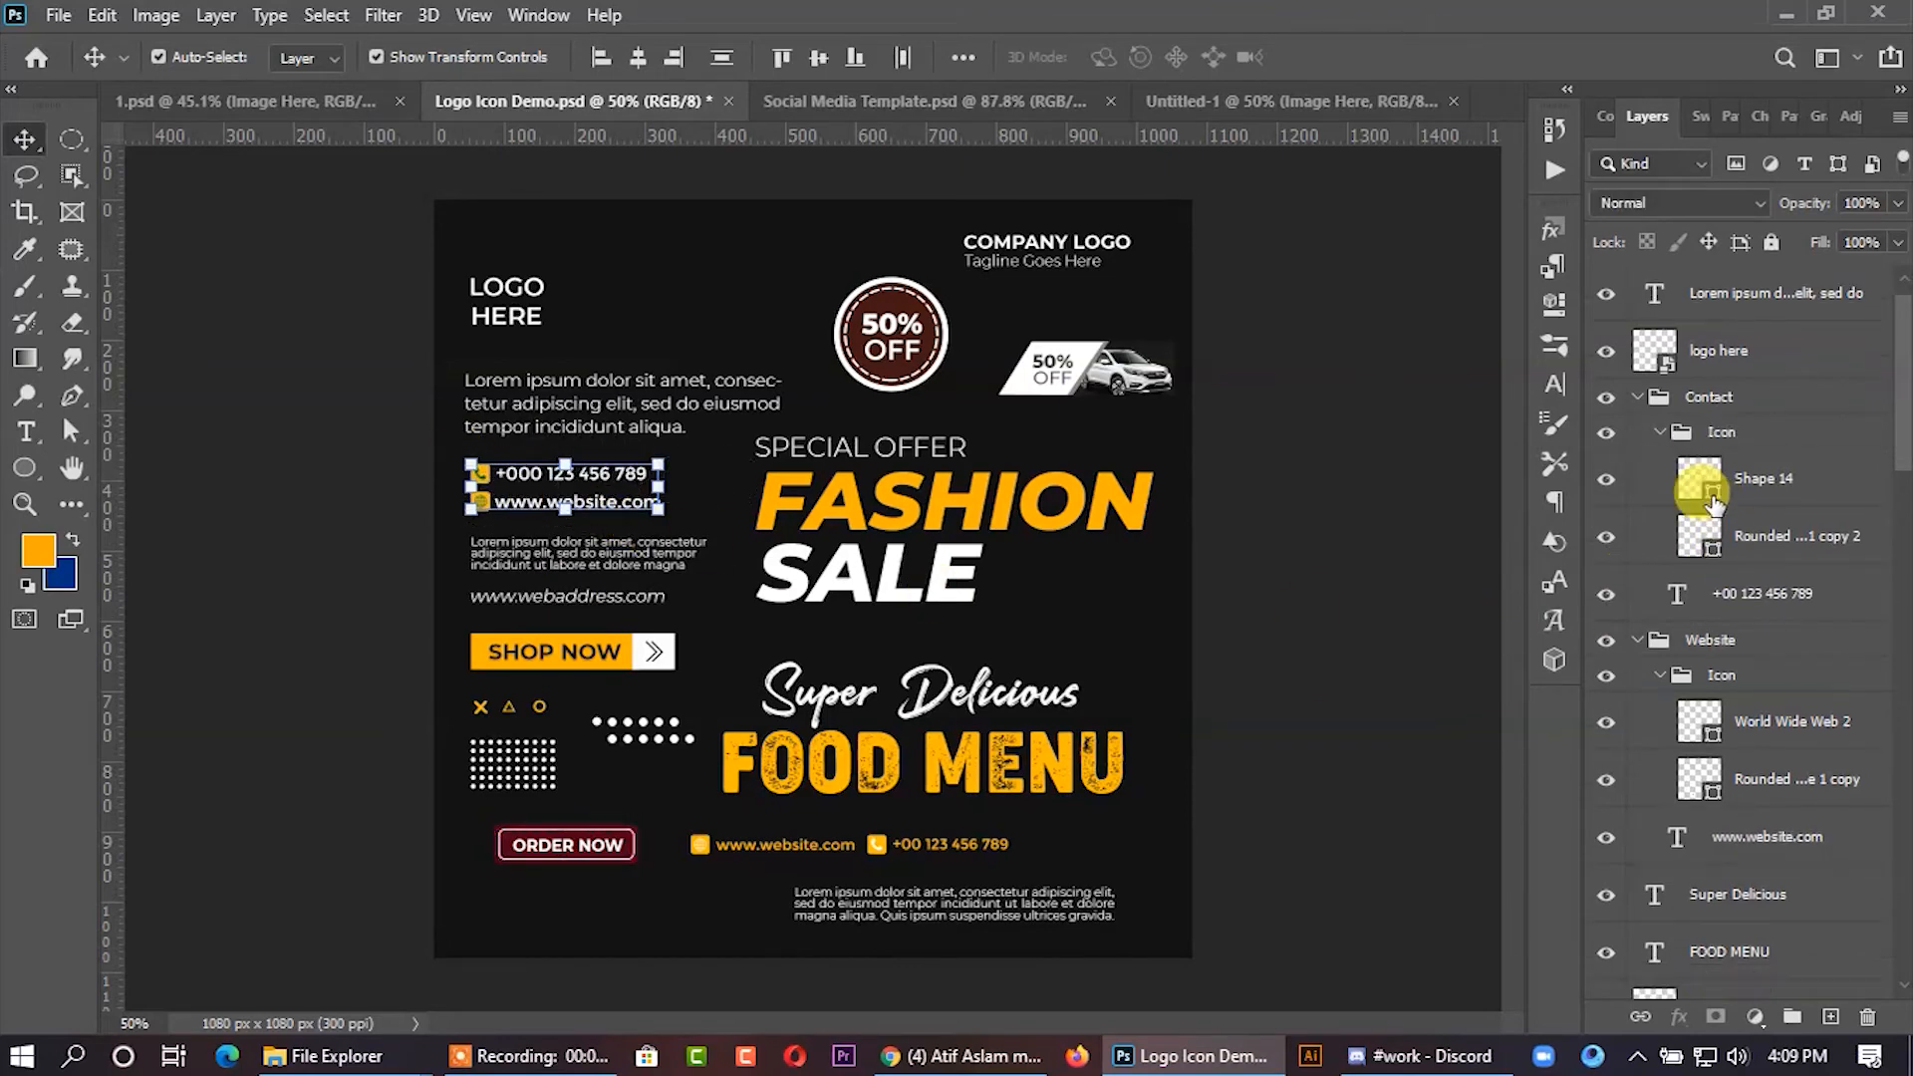
scroll(1712, 487, down, 1)
click(1659, 434)
click(1639, 551)
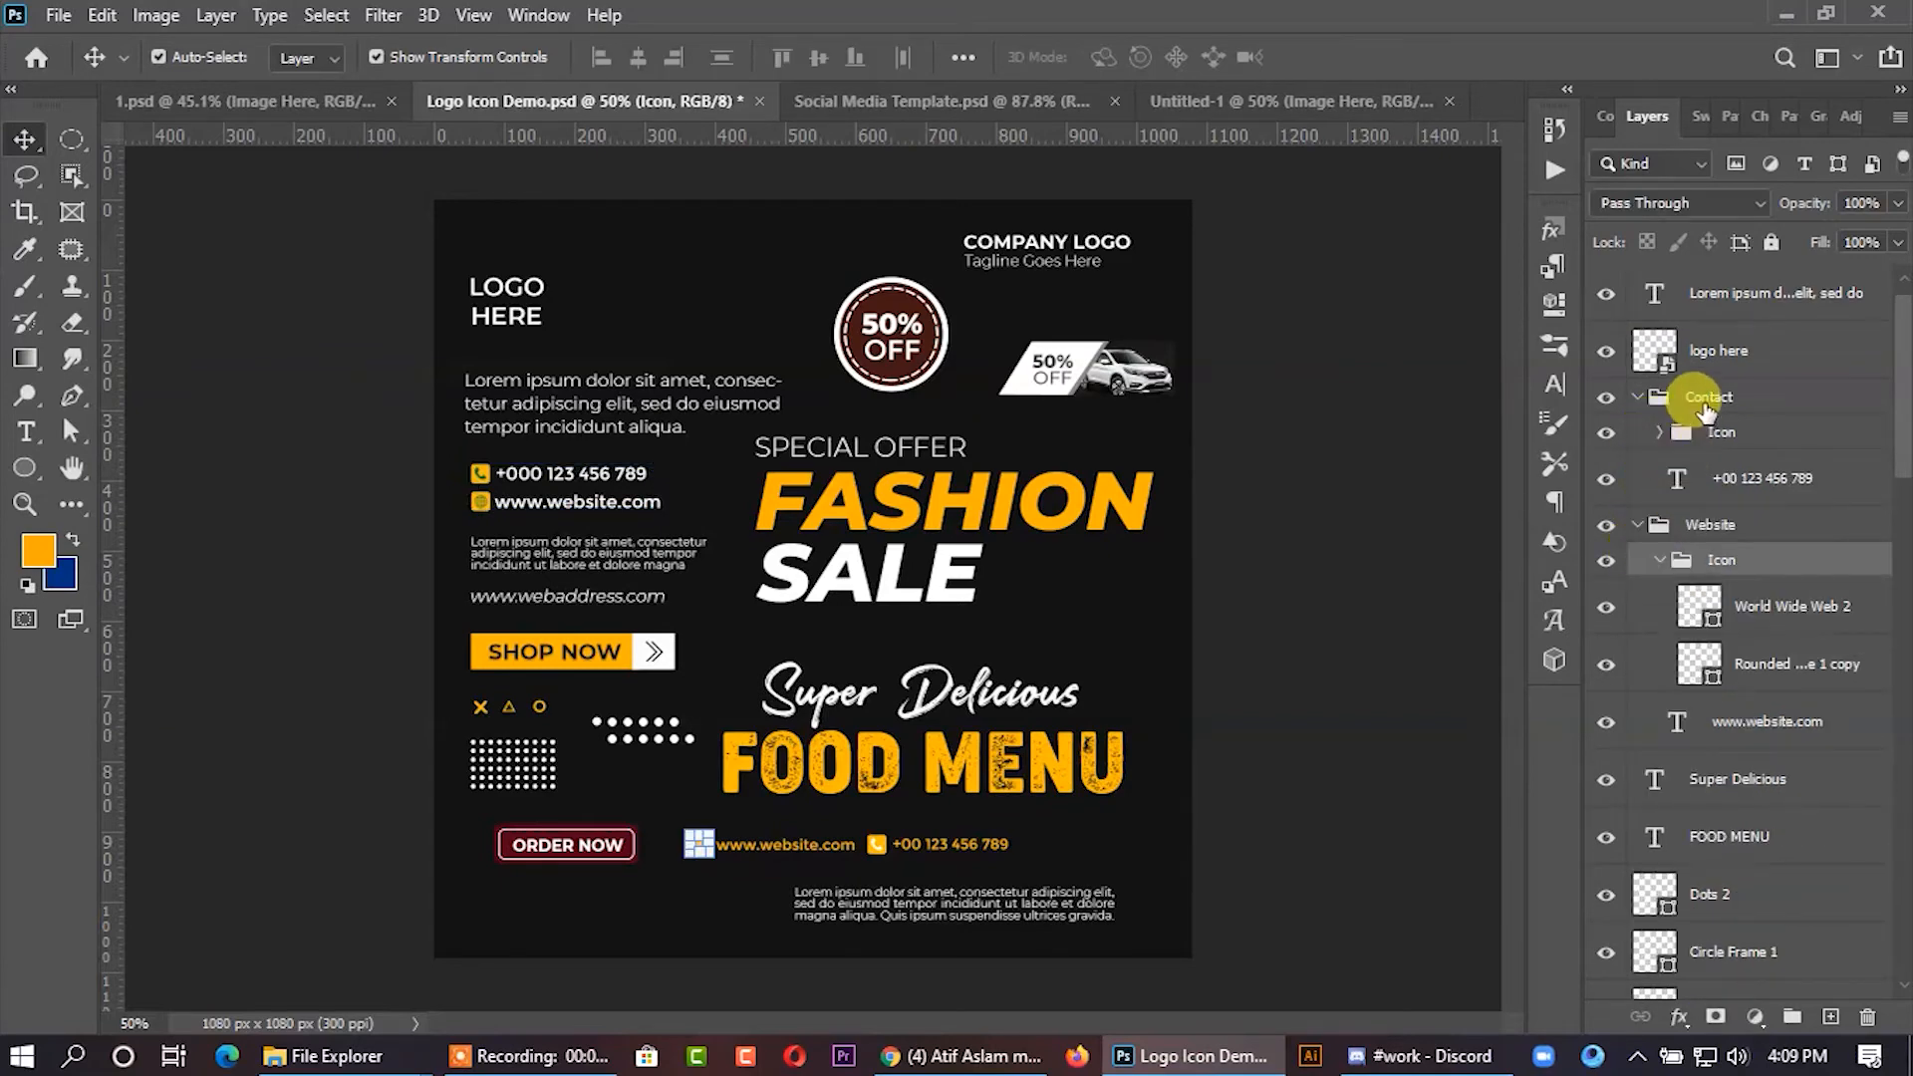
click(1703, 402)
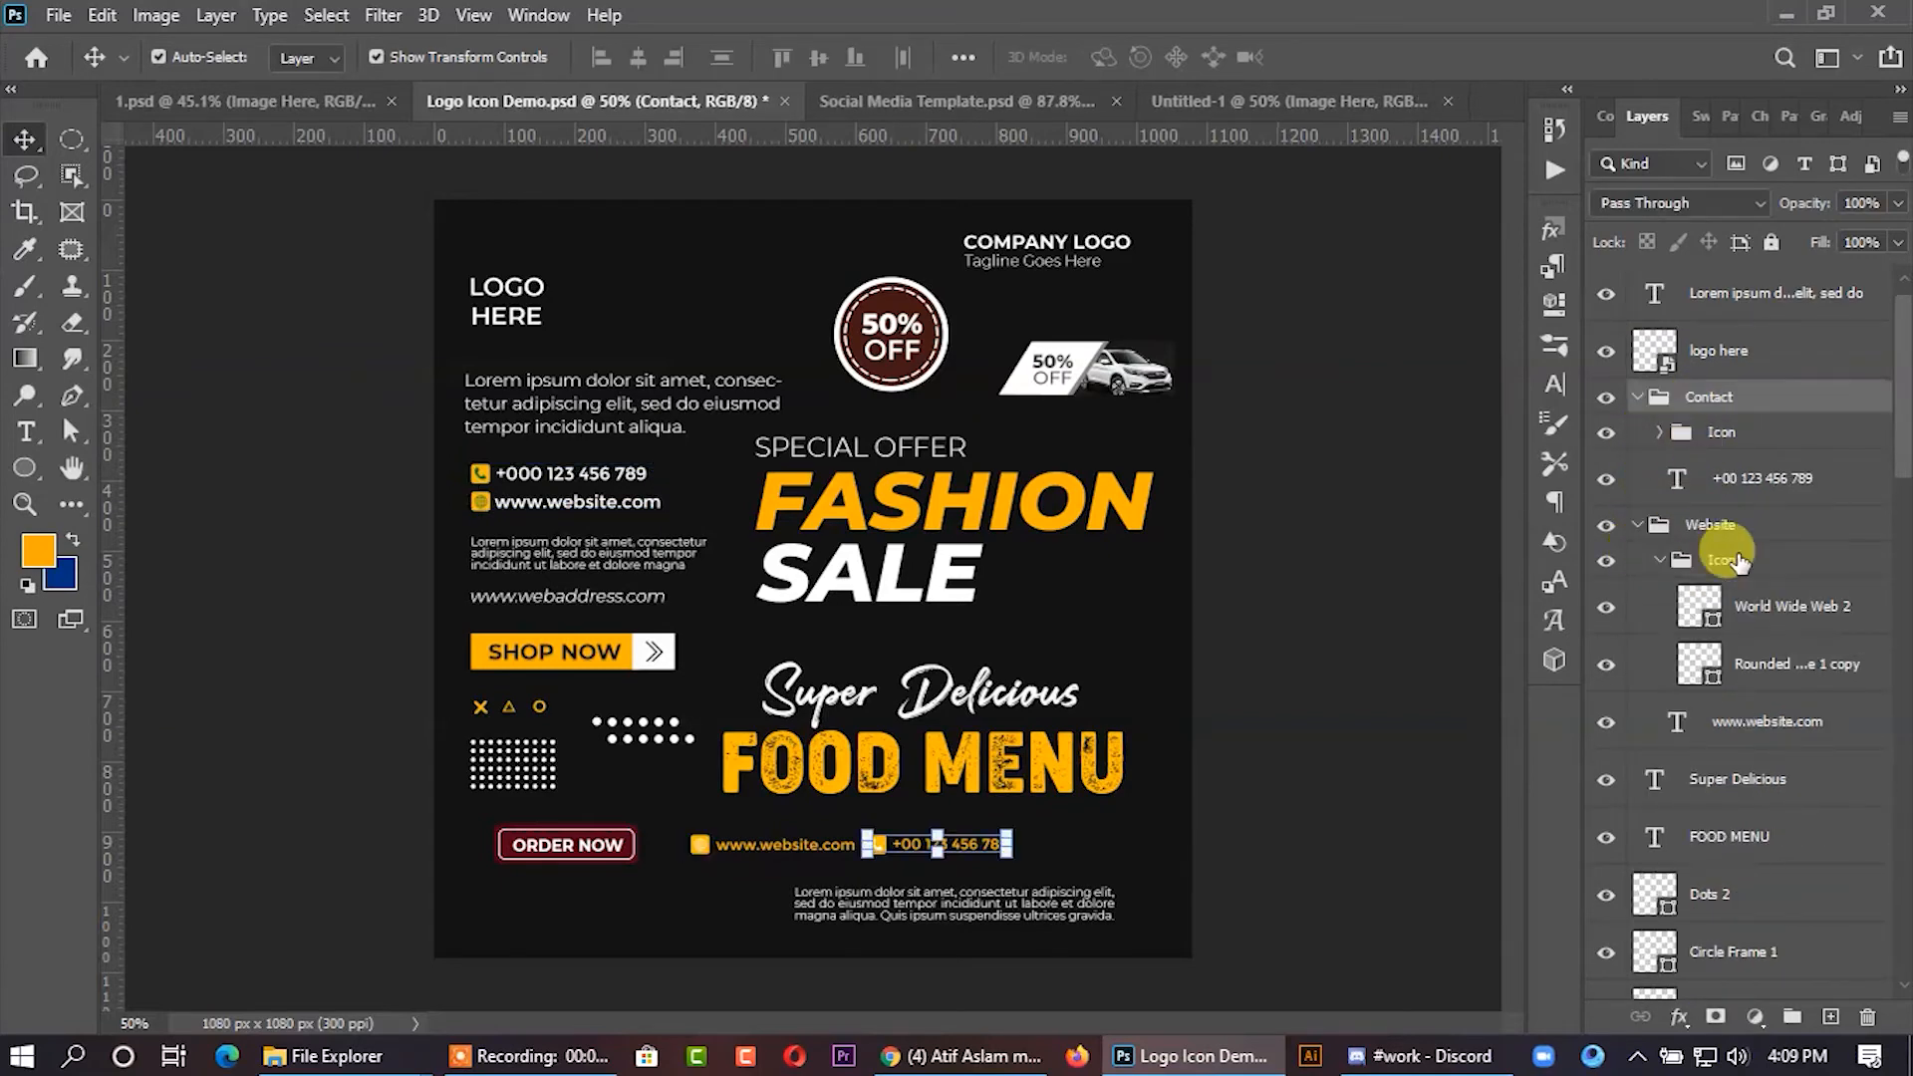
shift+click(1749, 724)
scroll(1687, 598, down, 2)
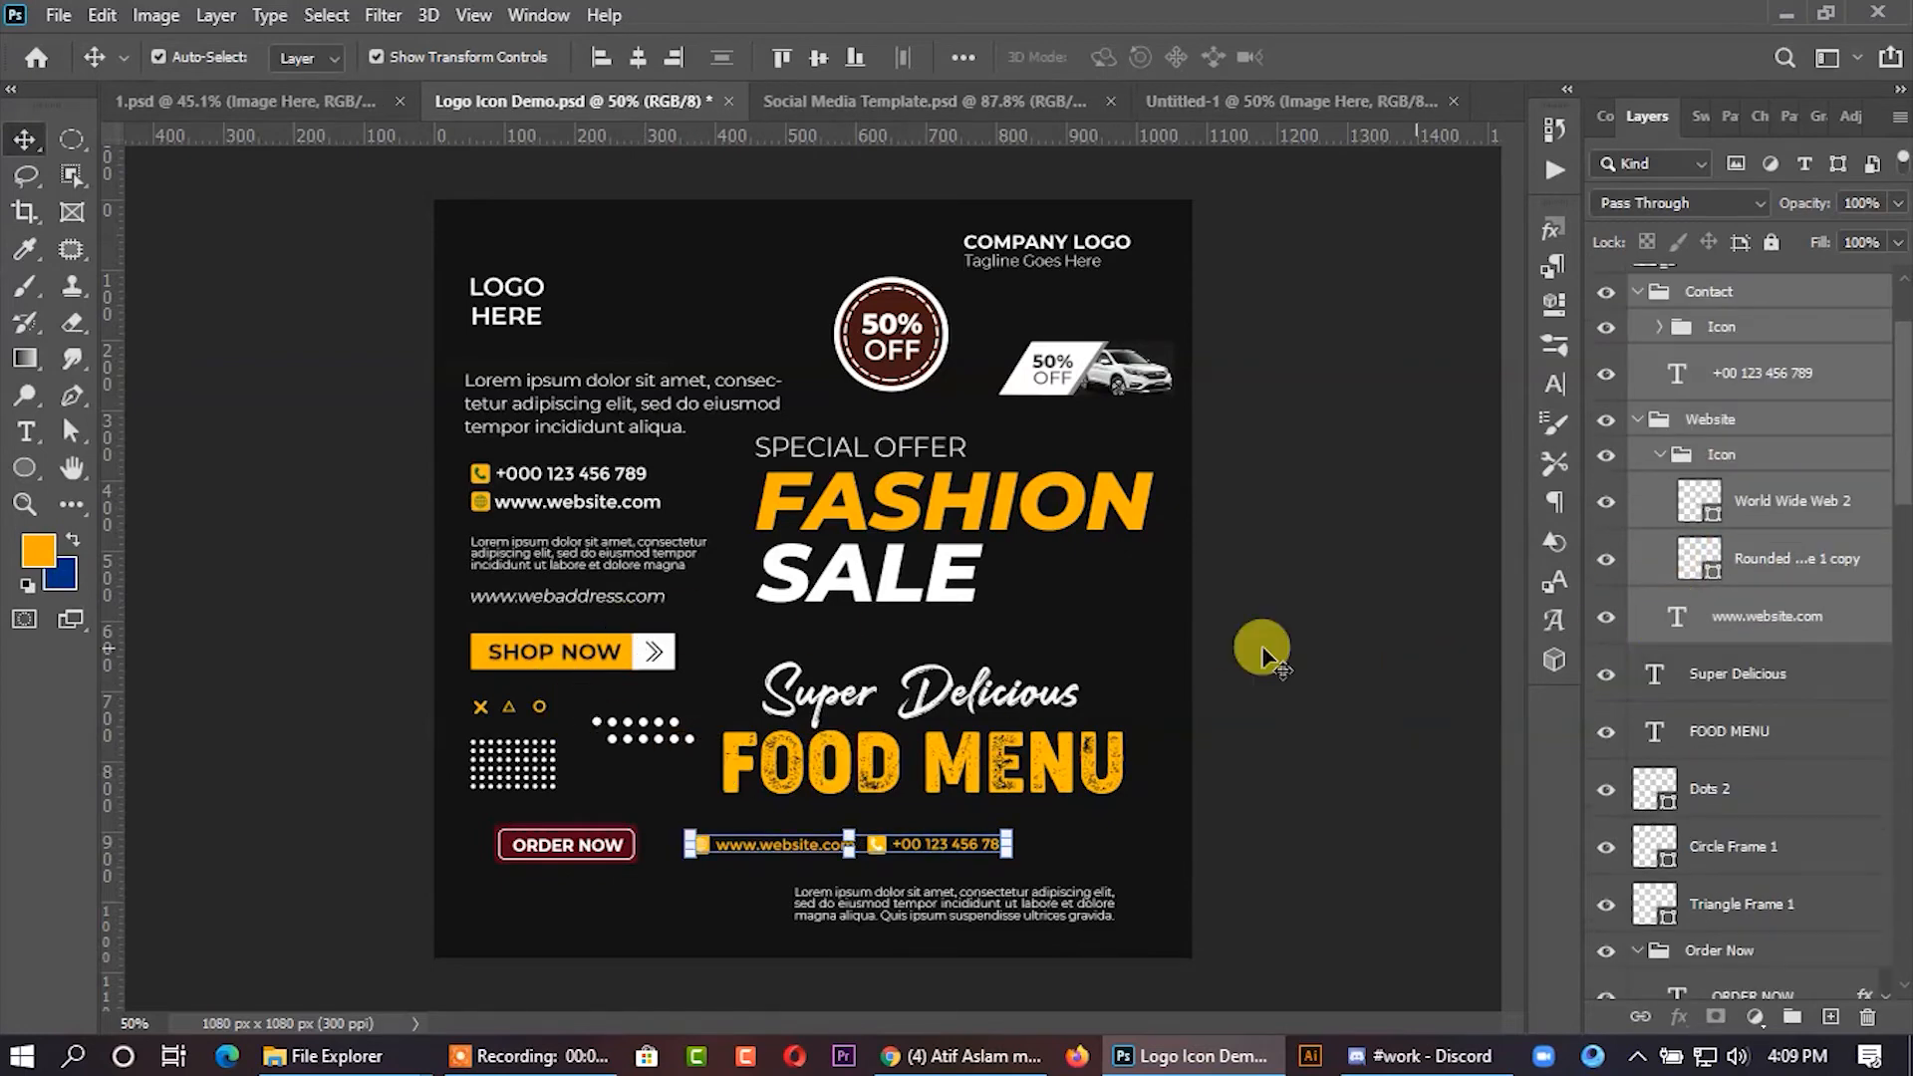
- Copy the stacked Contact group with phone and website lines from Logo Icon Demo.psd into the lower-right area of Social Media Template.psd
click(547, 474)
double_click(546, 475)
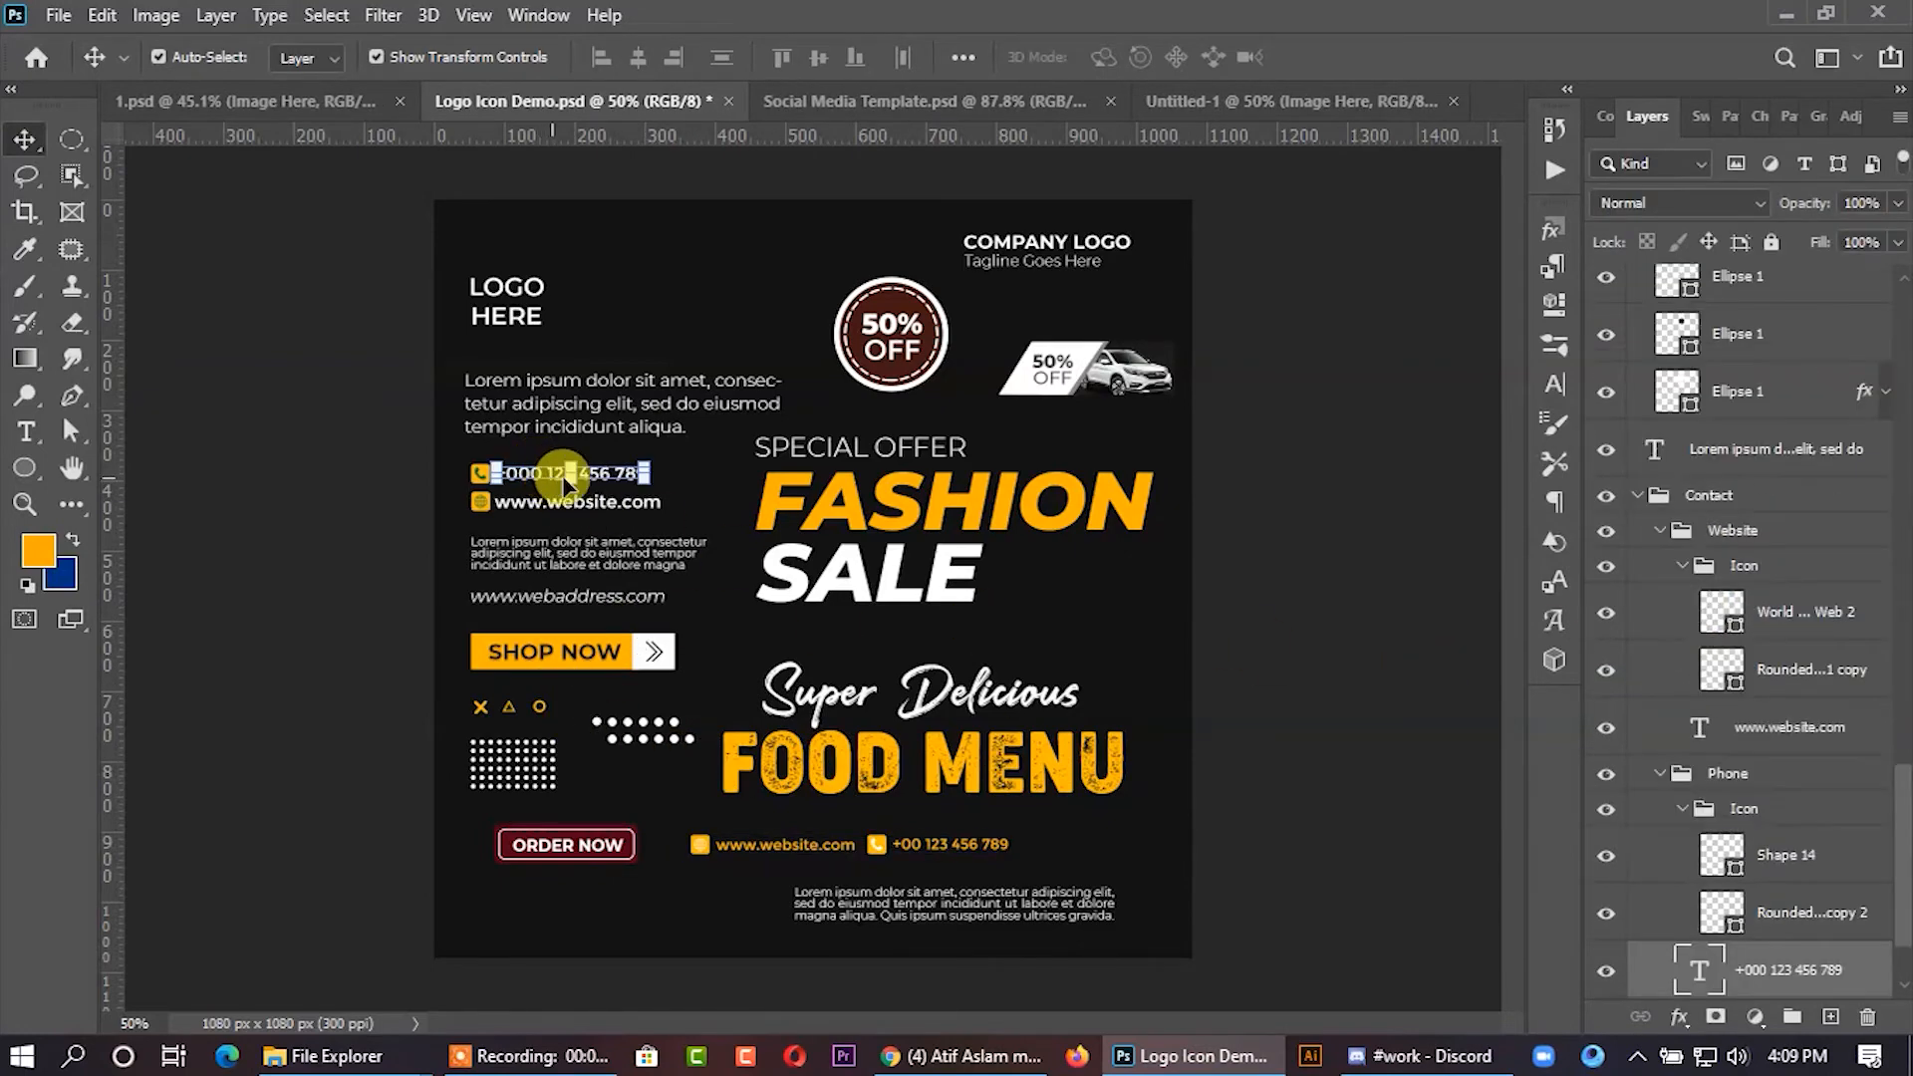
click(1729, 787)
scroll(1732, 819, down, 2)
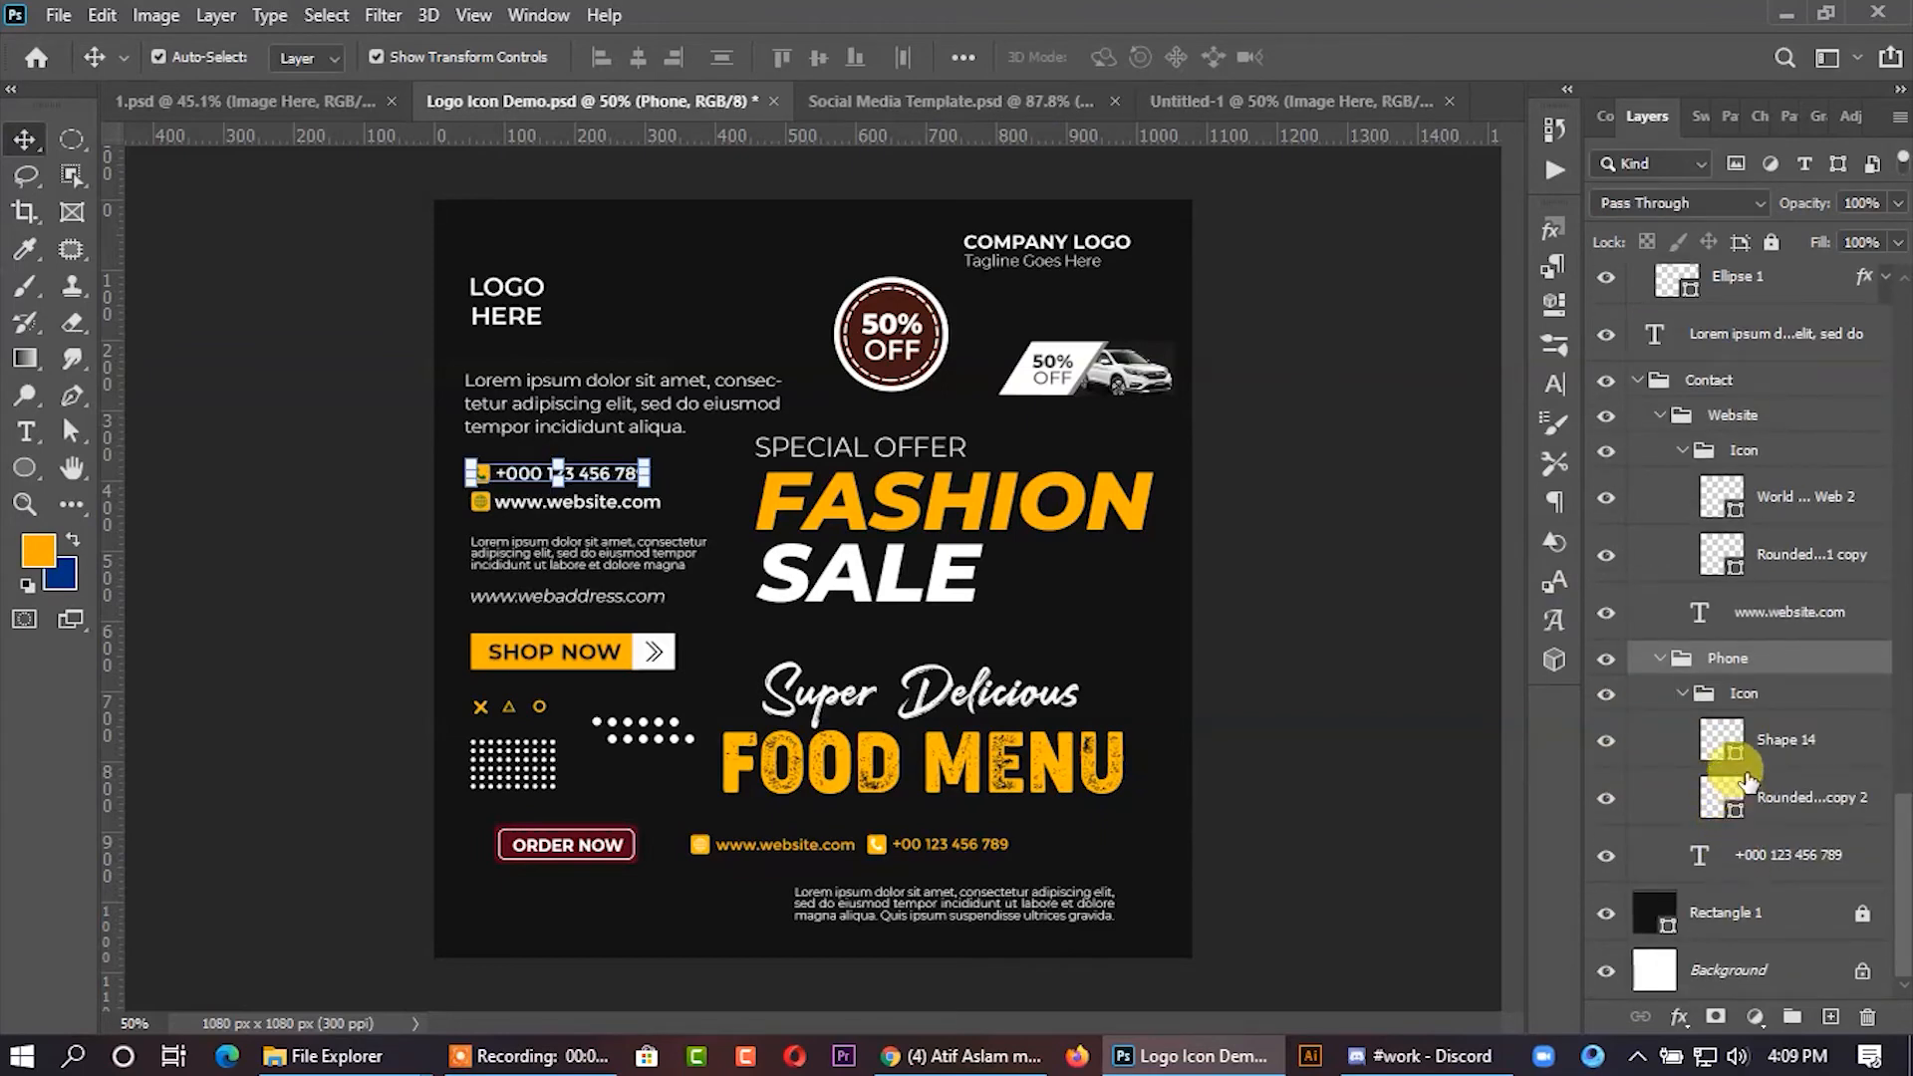
click(1728, 427)
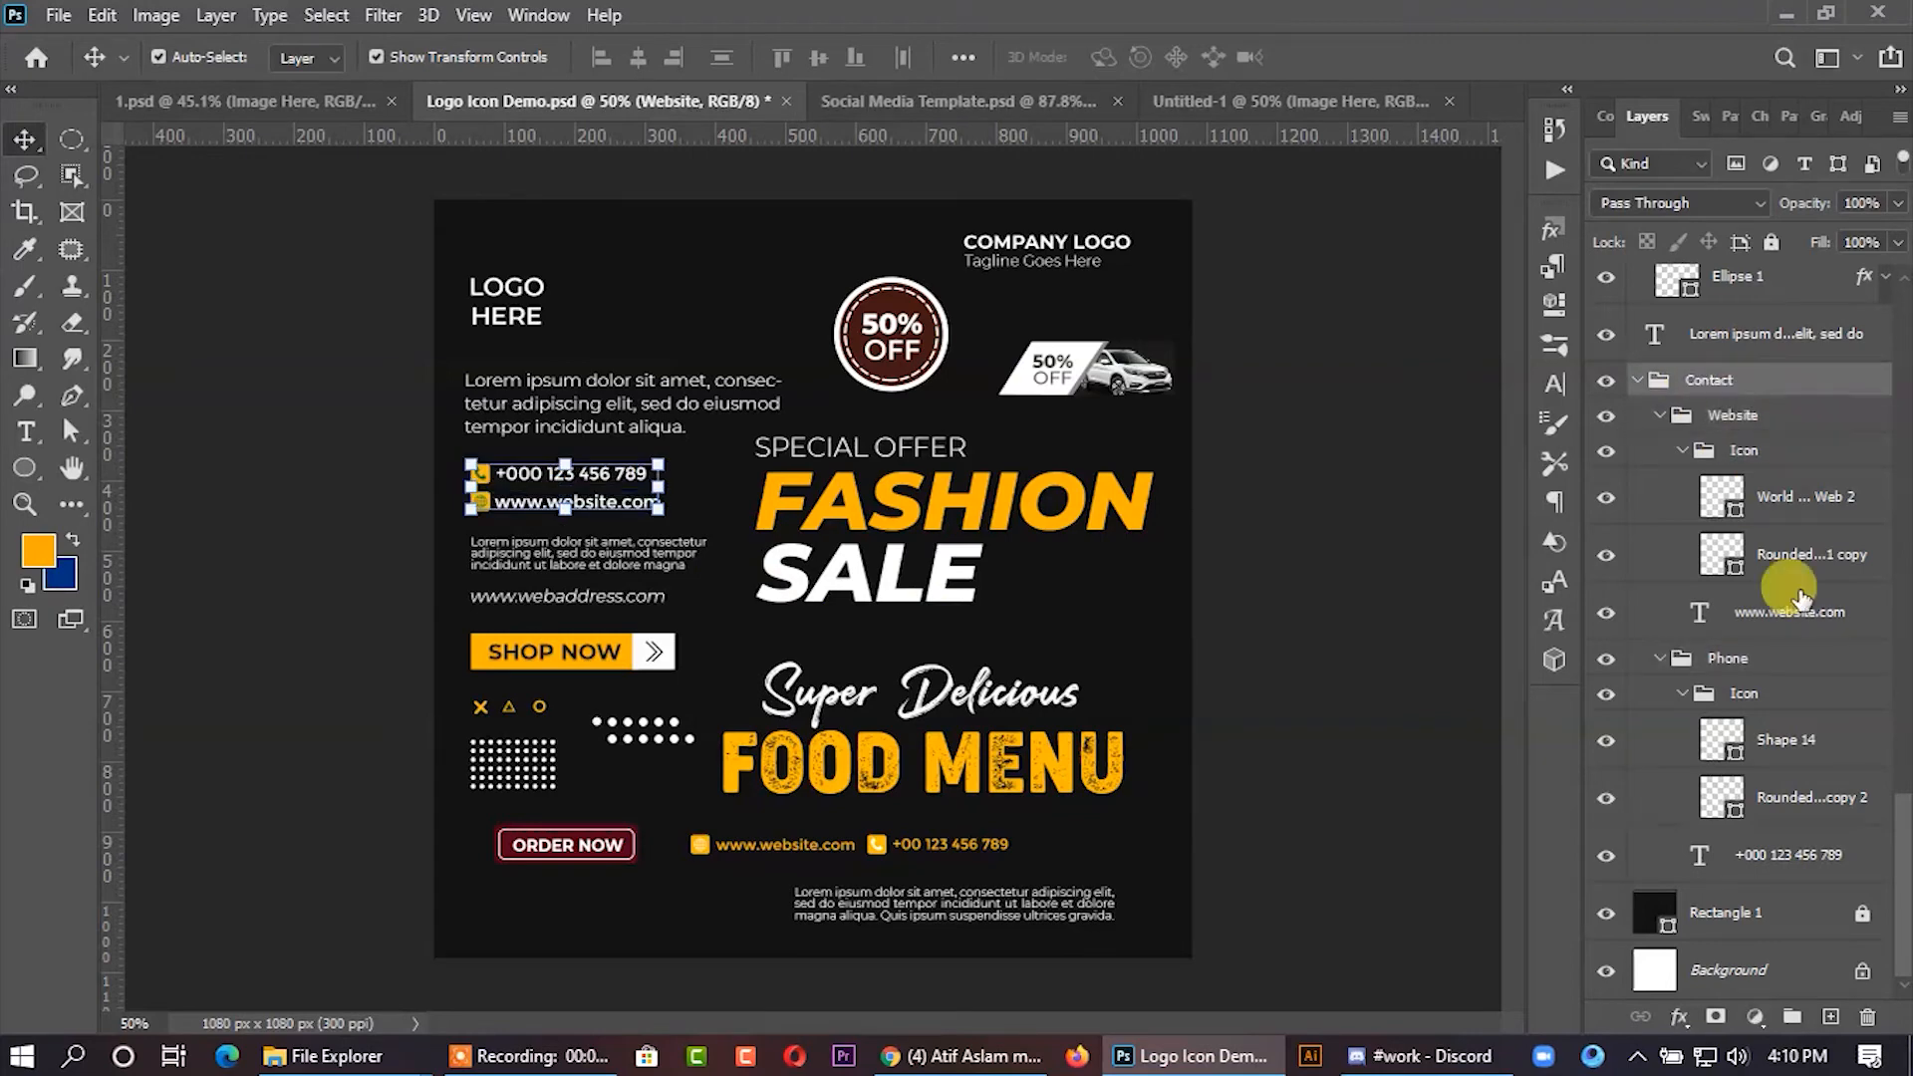
shift+click(1788, 855)
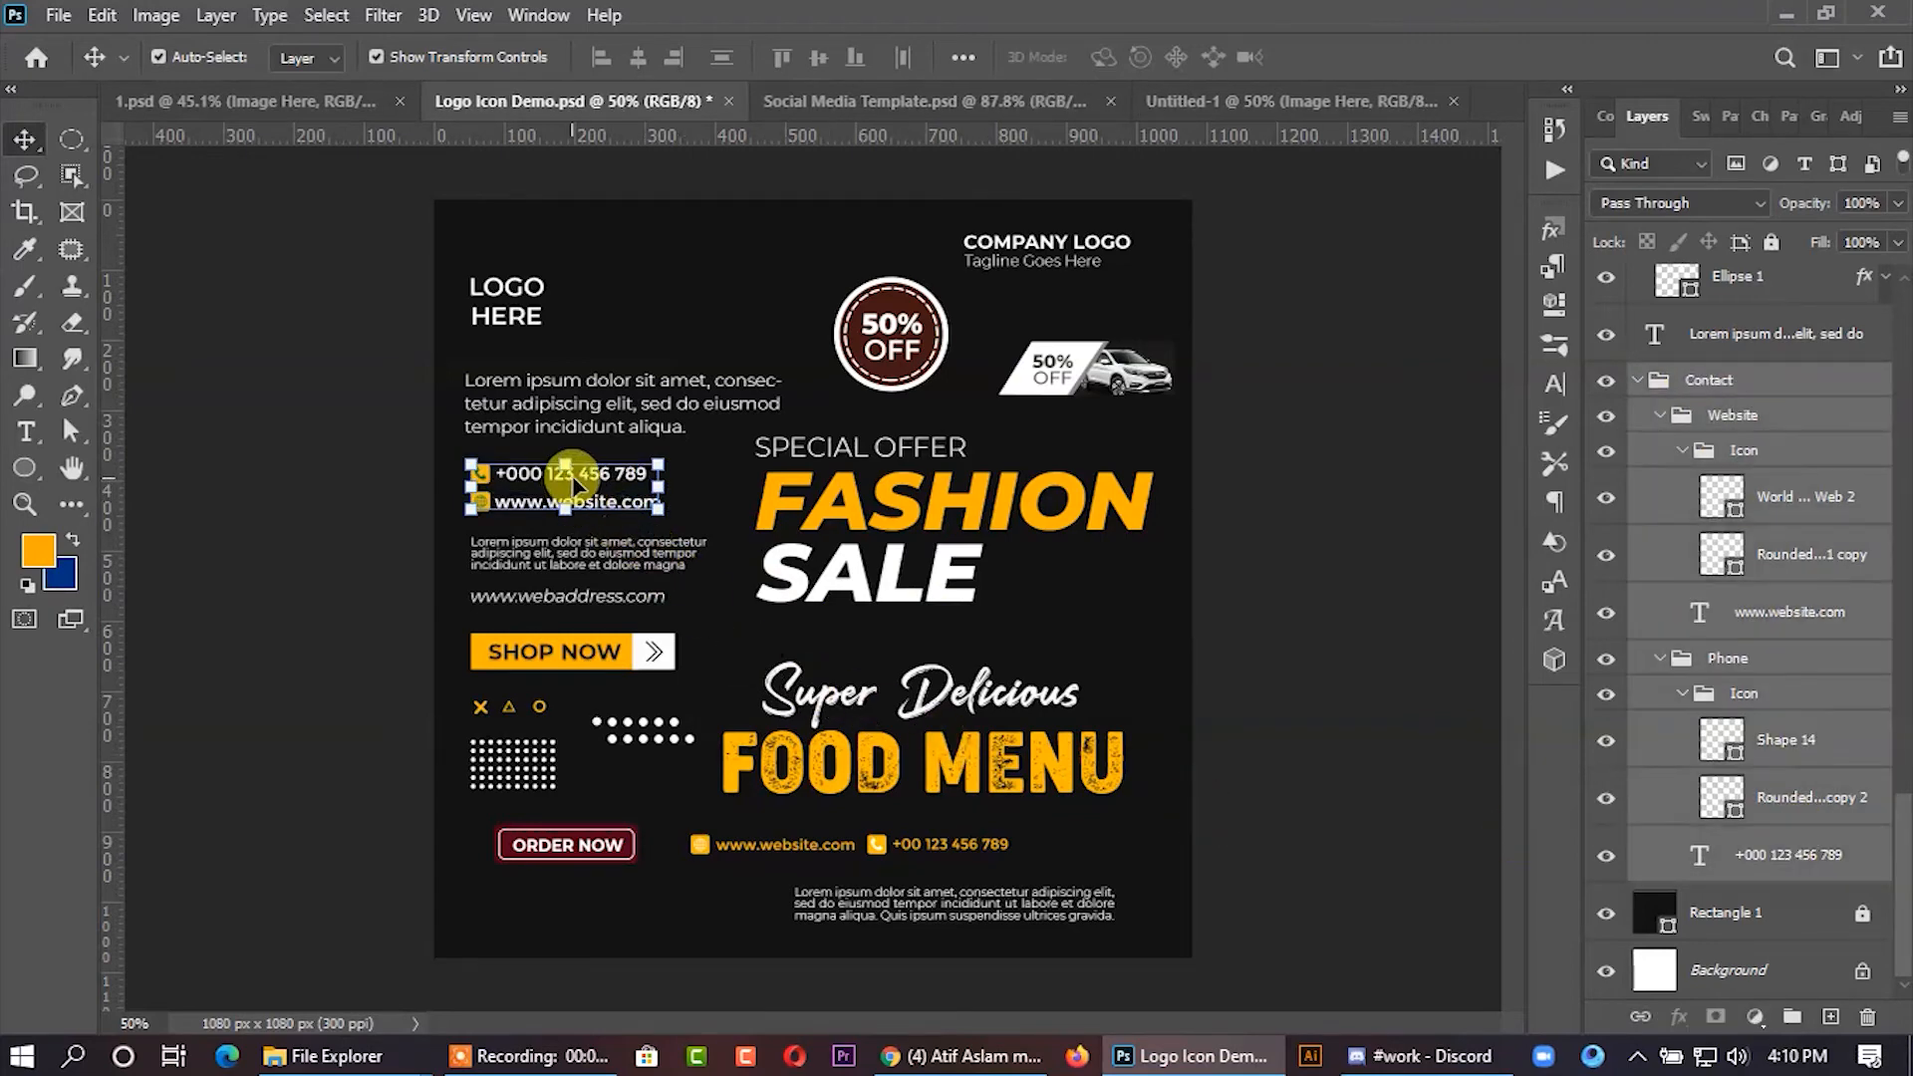
drag(601, 479, 1120, 803)
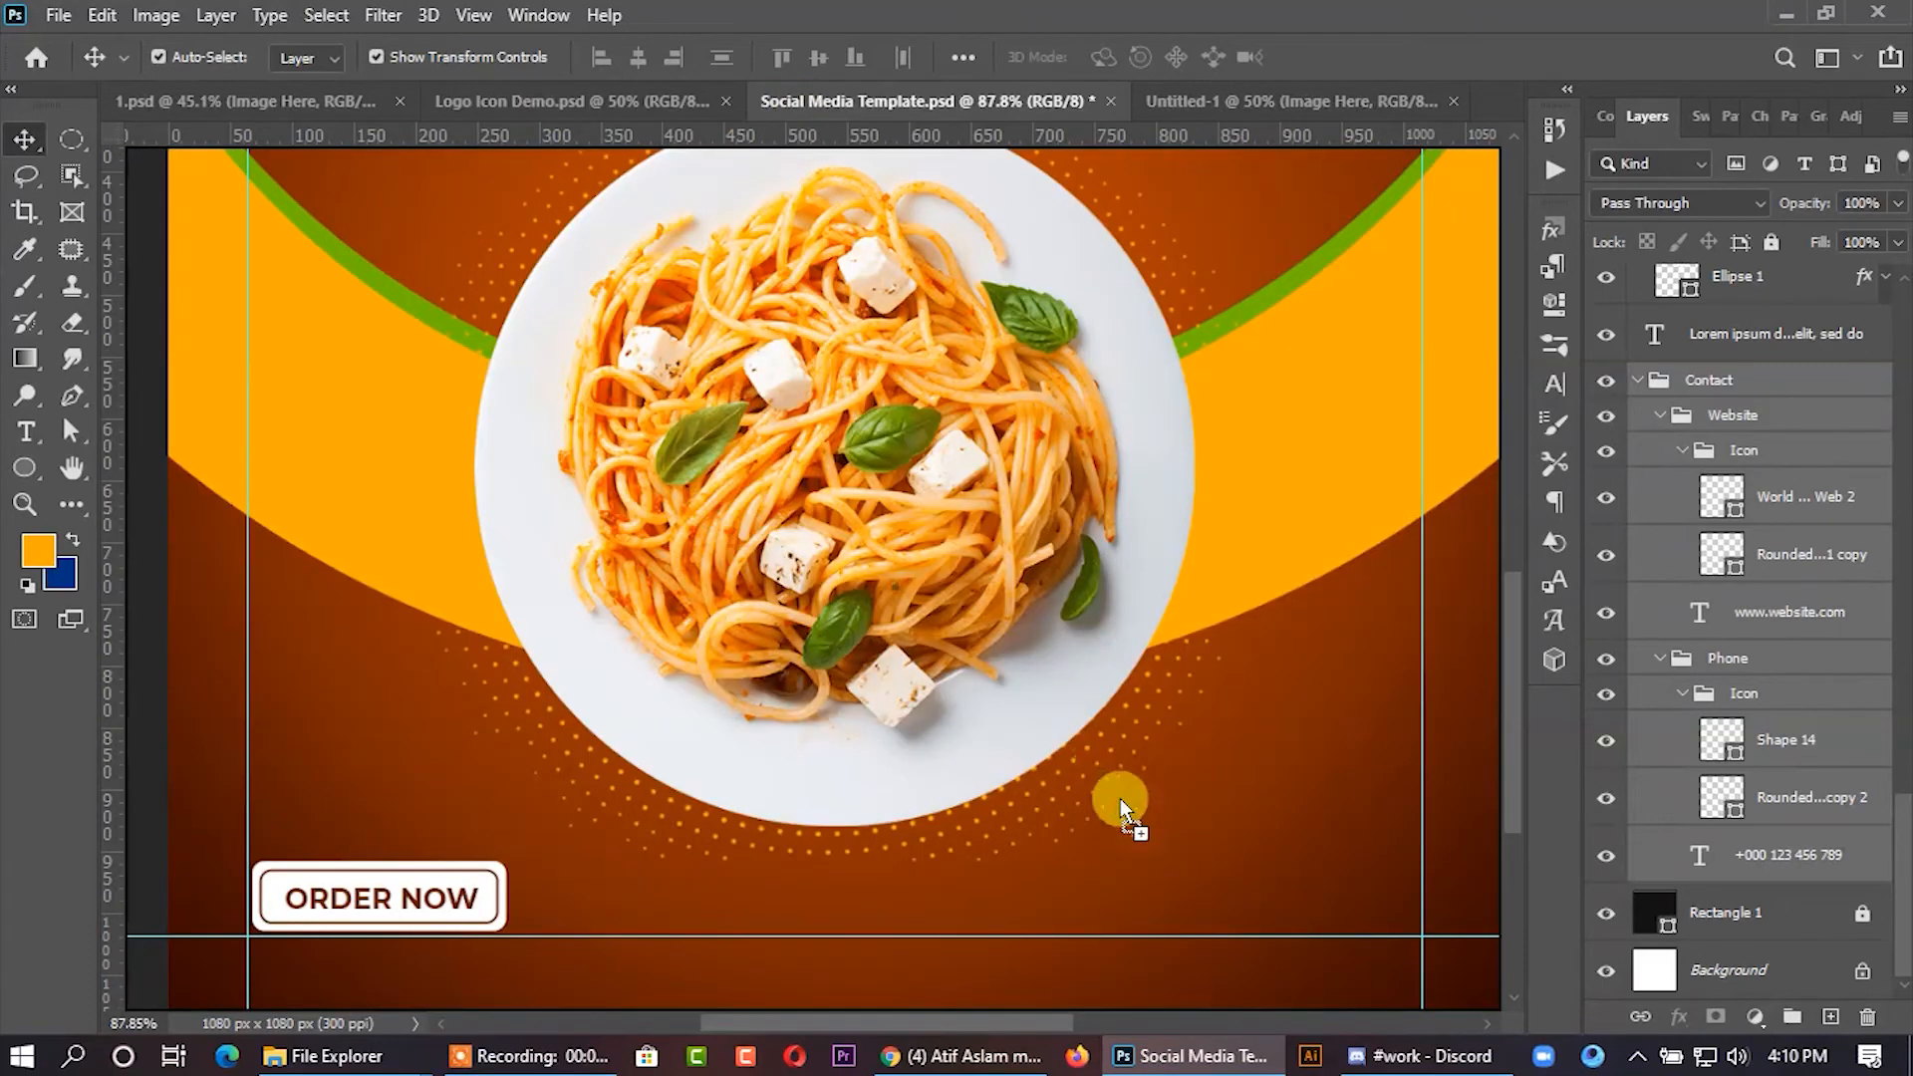
drag(1212, 875, 1192, 882)
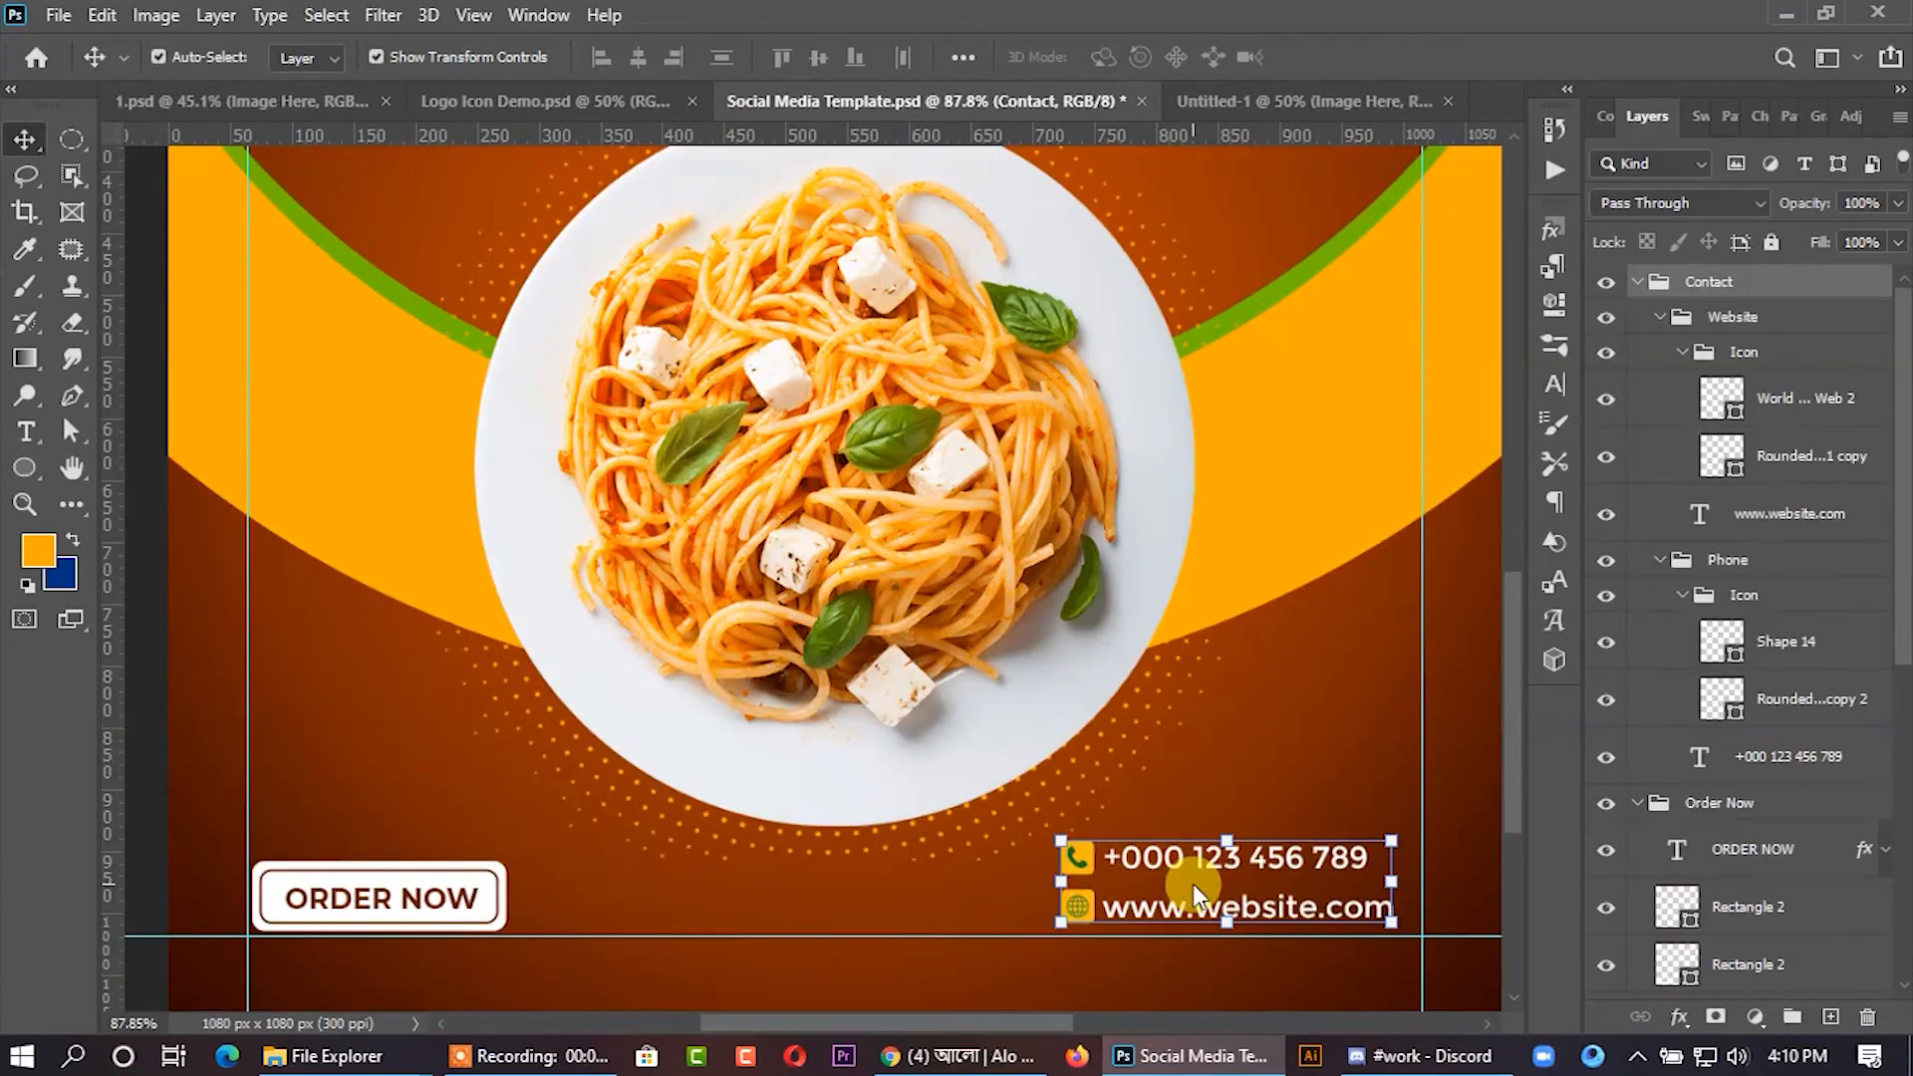
- Collapse the Website and Phone groups inside the Contact group and align their right edges
click(1685, 353)
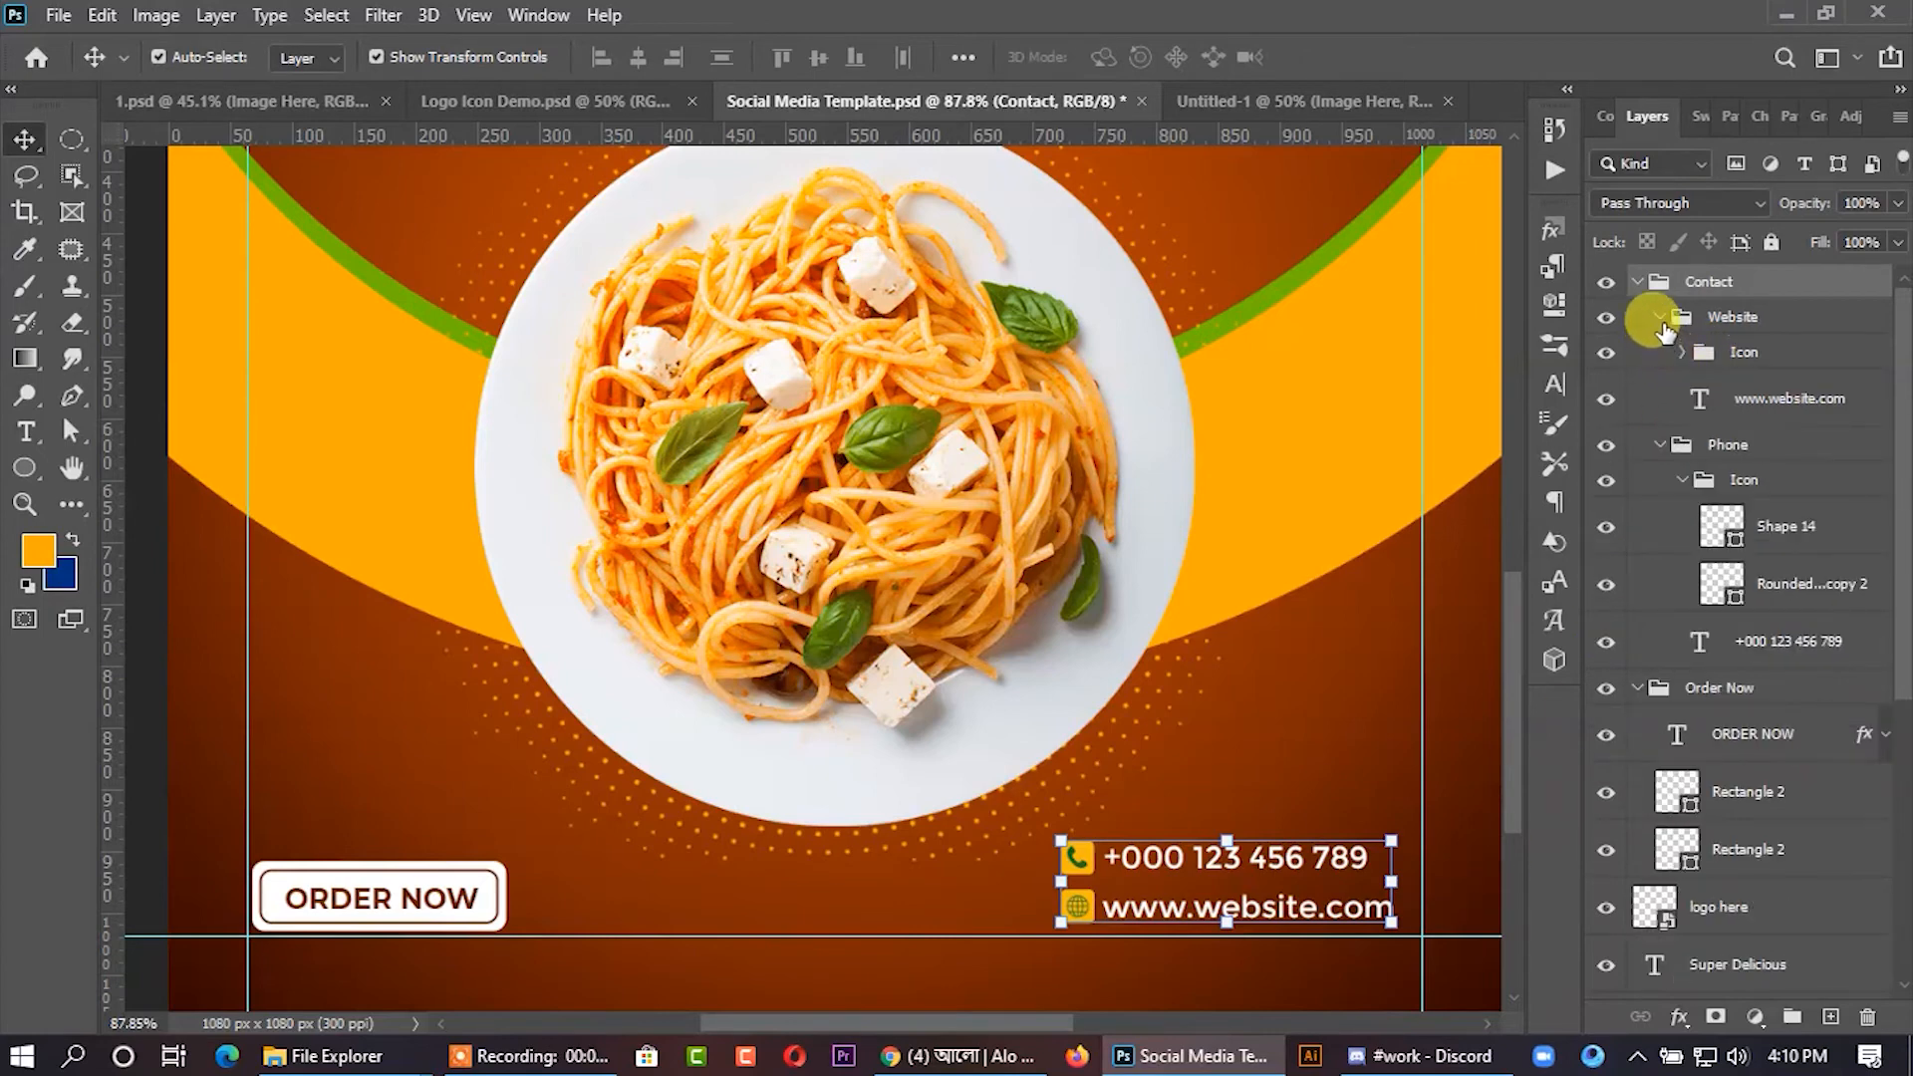
click(1660, 317)
click(1675, 388)
click(1683, 388)
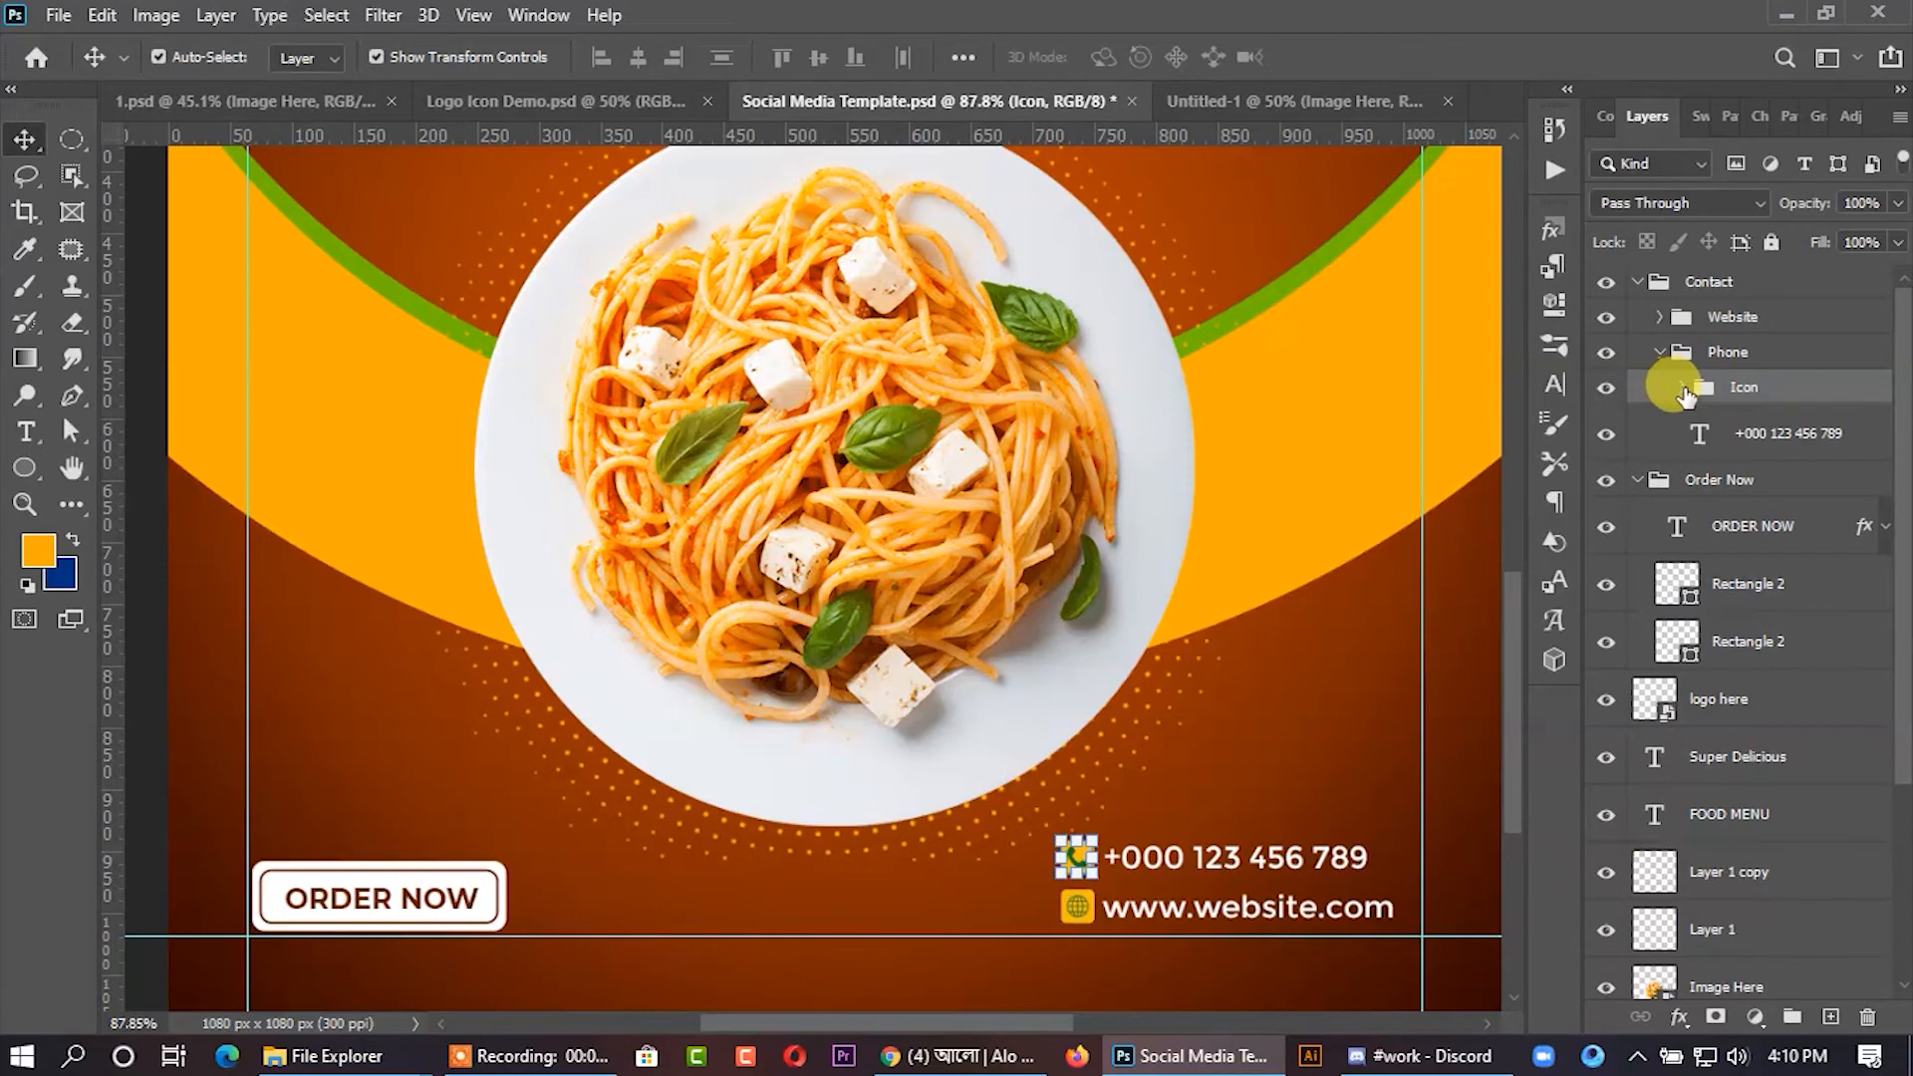
click(1661, 354)
ctrl+click(1700, 315)
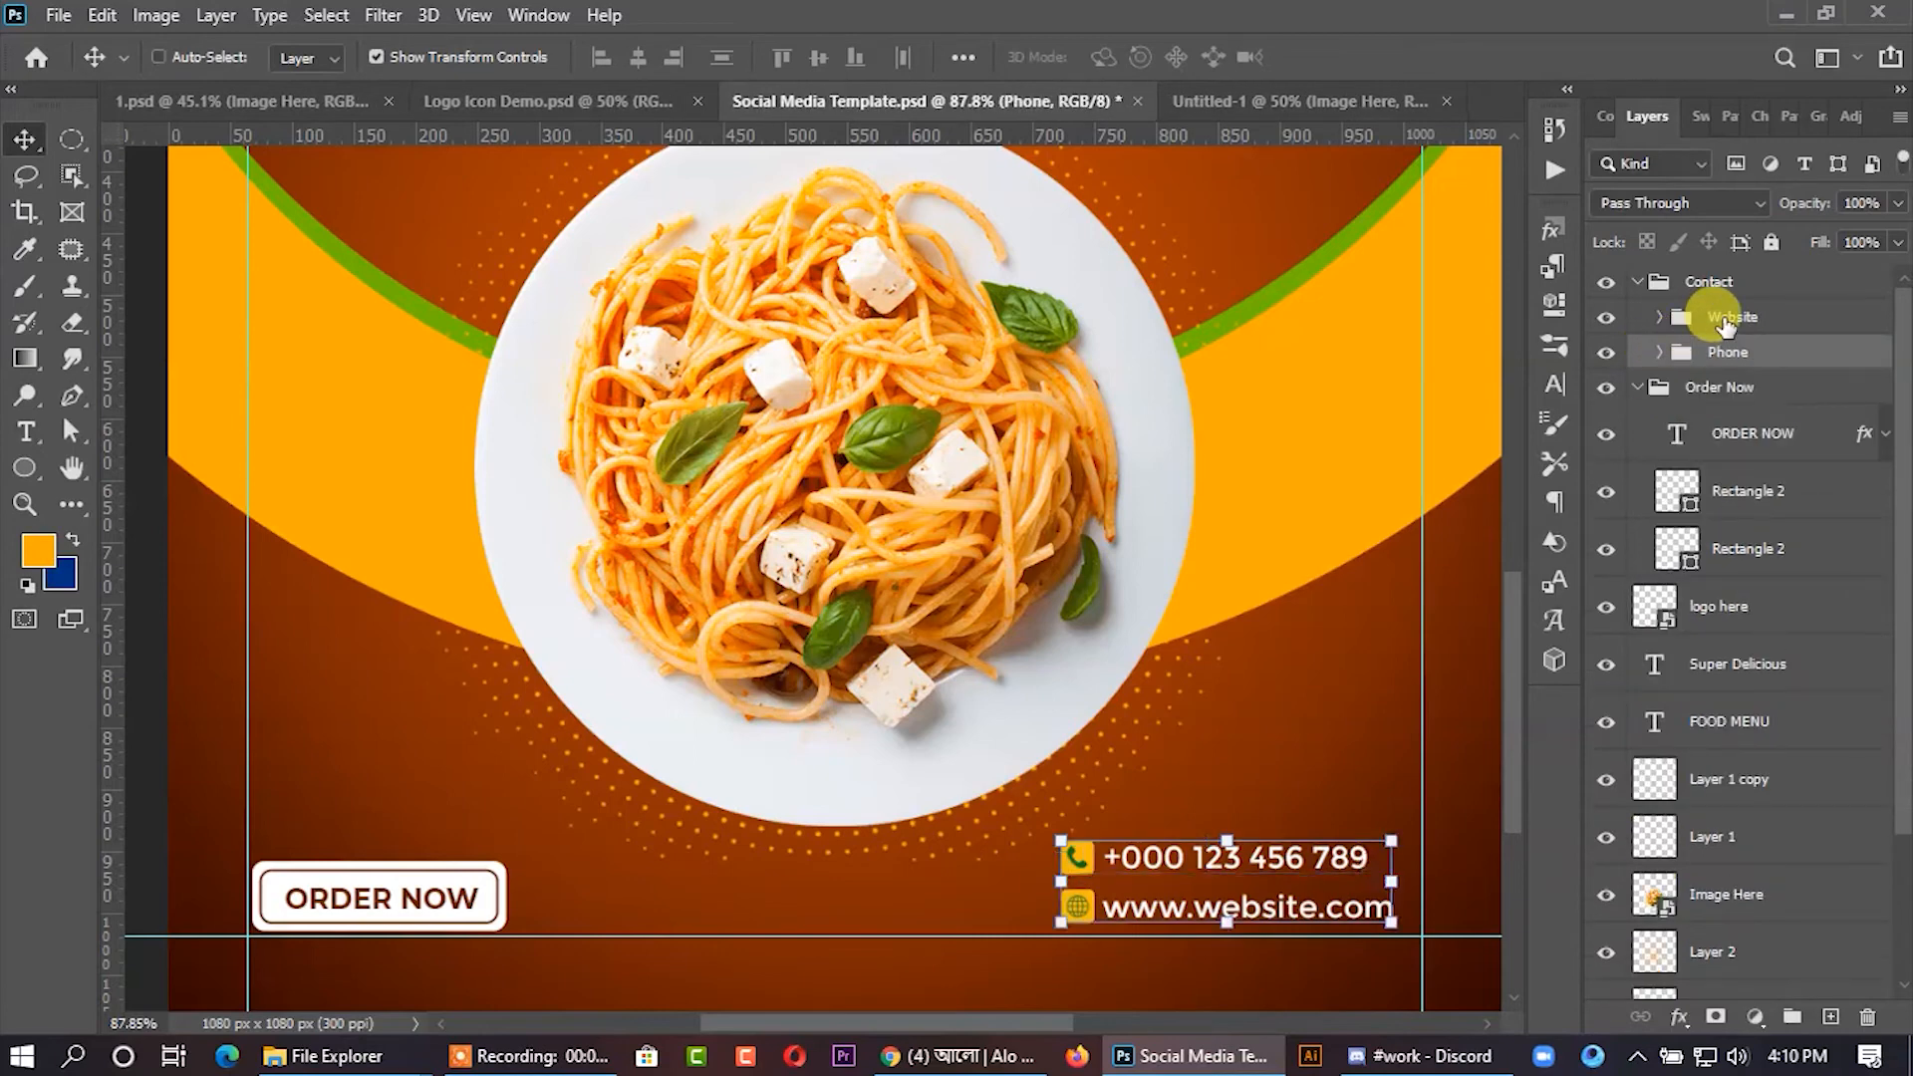
click(677, 58)
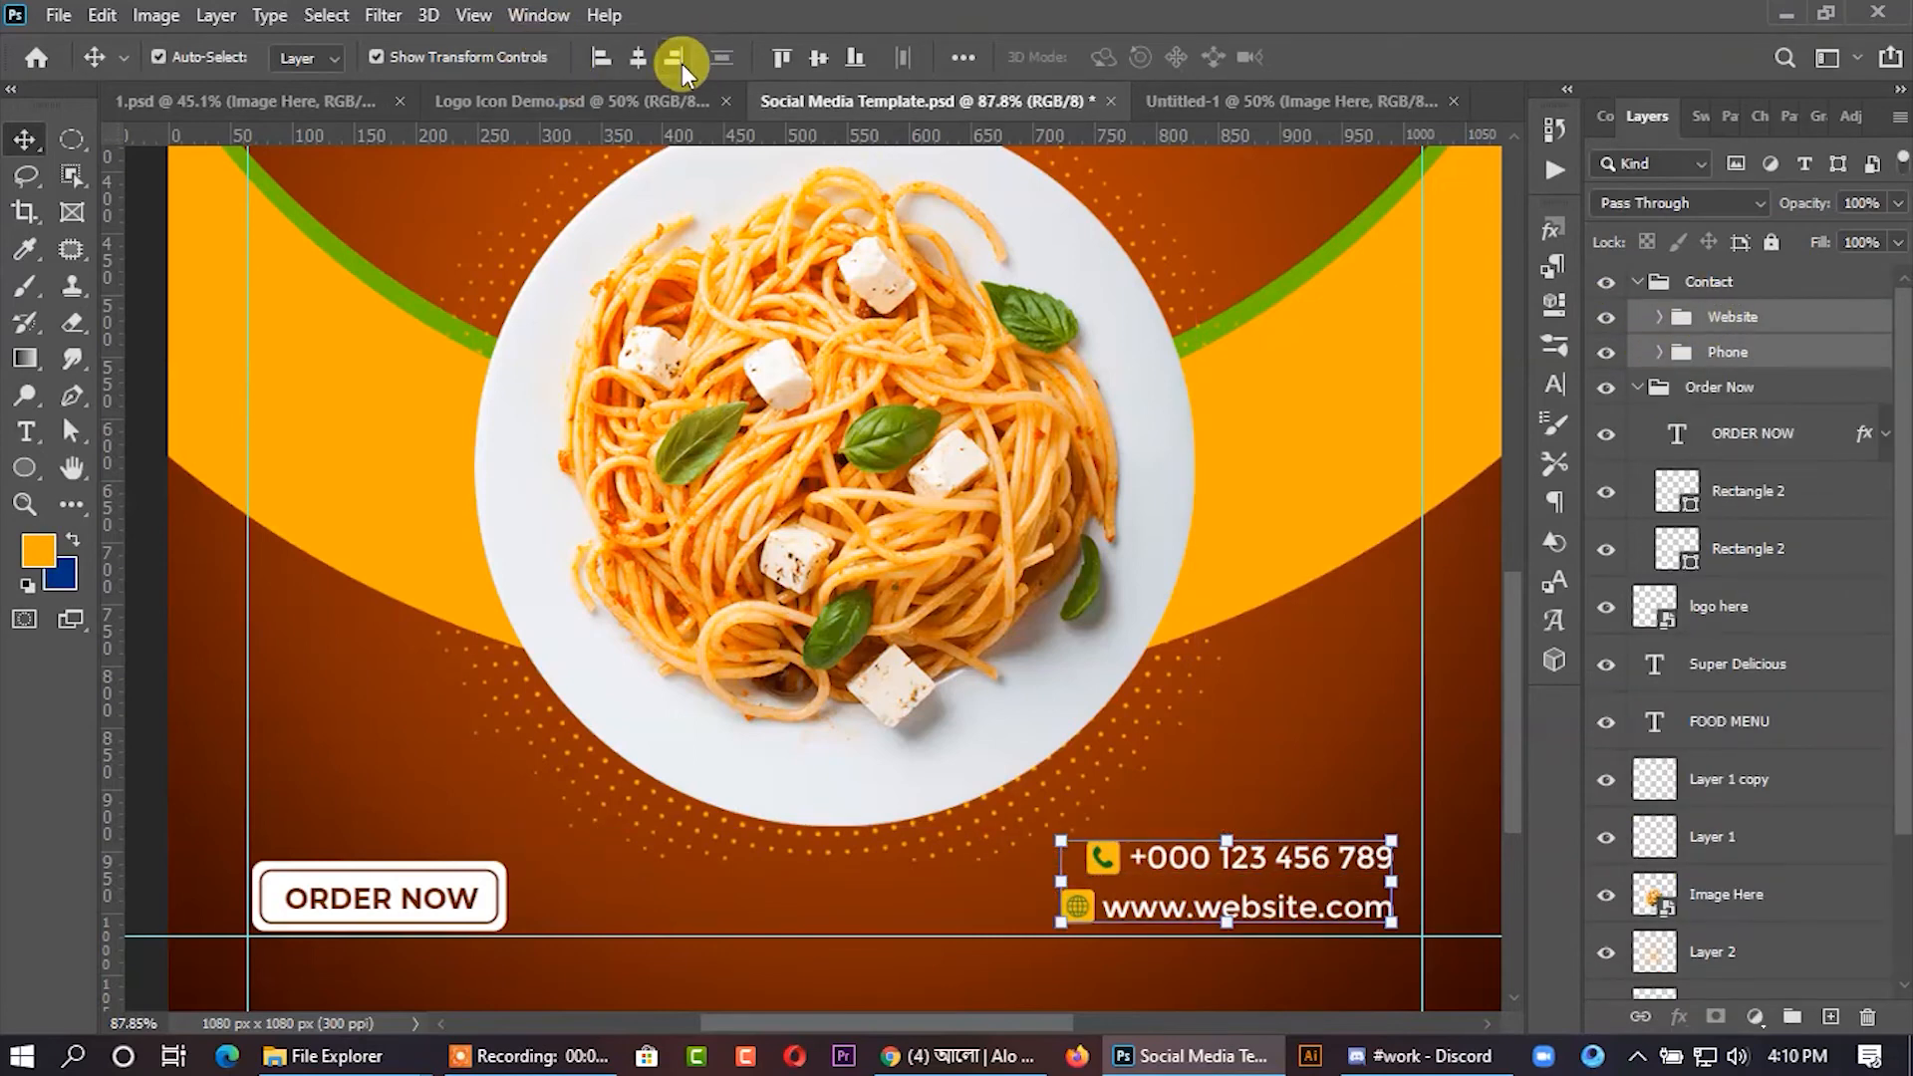
- Nudge the phone and website lines right and down into the corner formed by the canvas's lower-right margin guides
key(Right)
key(Right)
key(Right)
key(Right)
key(Right)
key(Right)
key(Right)
key(Right)
key(Right)
key(Right)
key(Right)
key(Right)
key(Right)
key(Right)
key(Right)
key(Right)
key(Right)
key(Right)
key(Right)
key(Right)
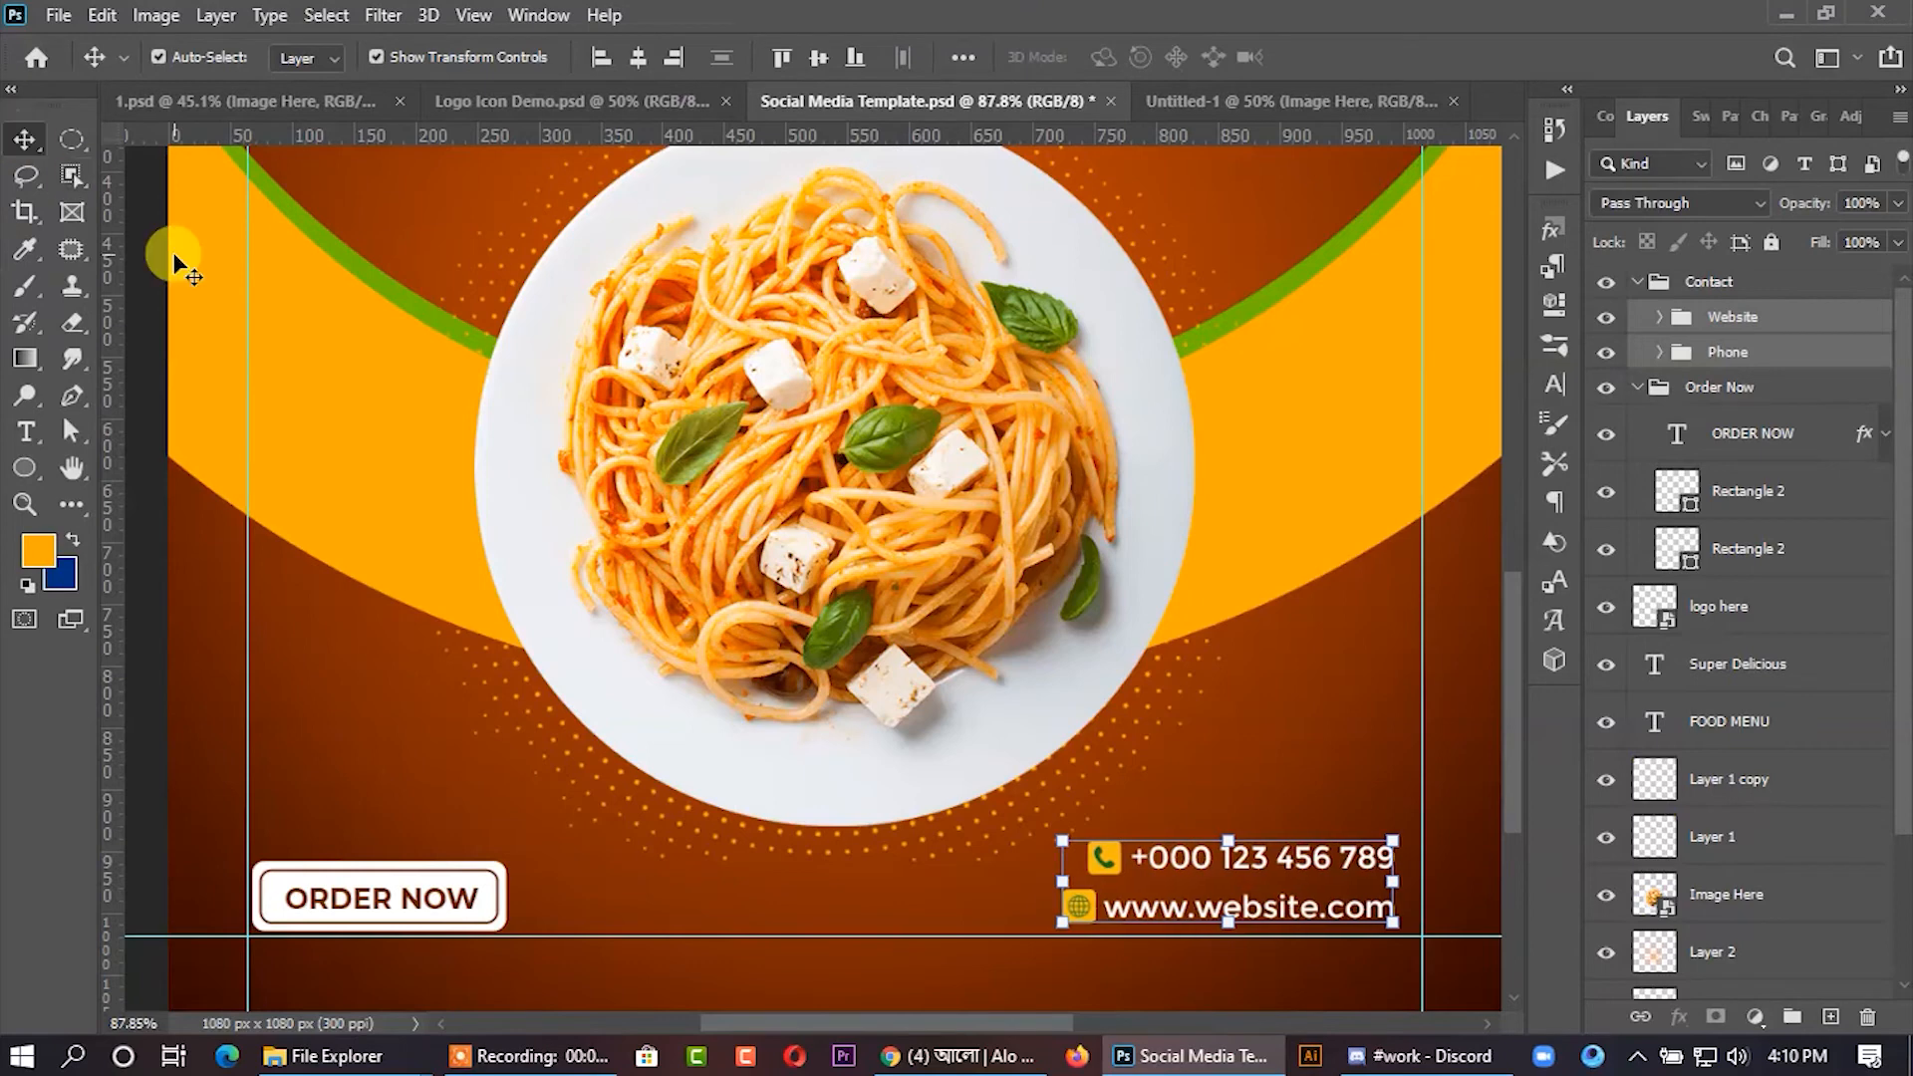
key(Right)
key(Right)
key(Right)
key(Right)
key(Right)
key(Right)
key(Right)
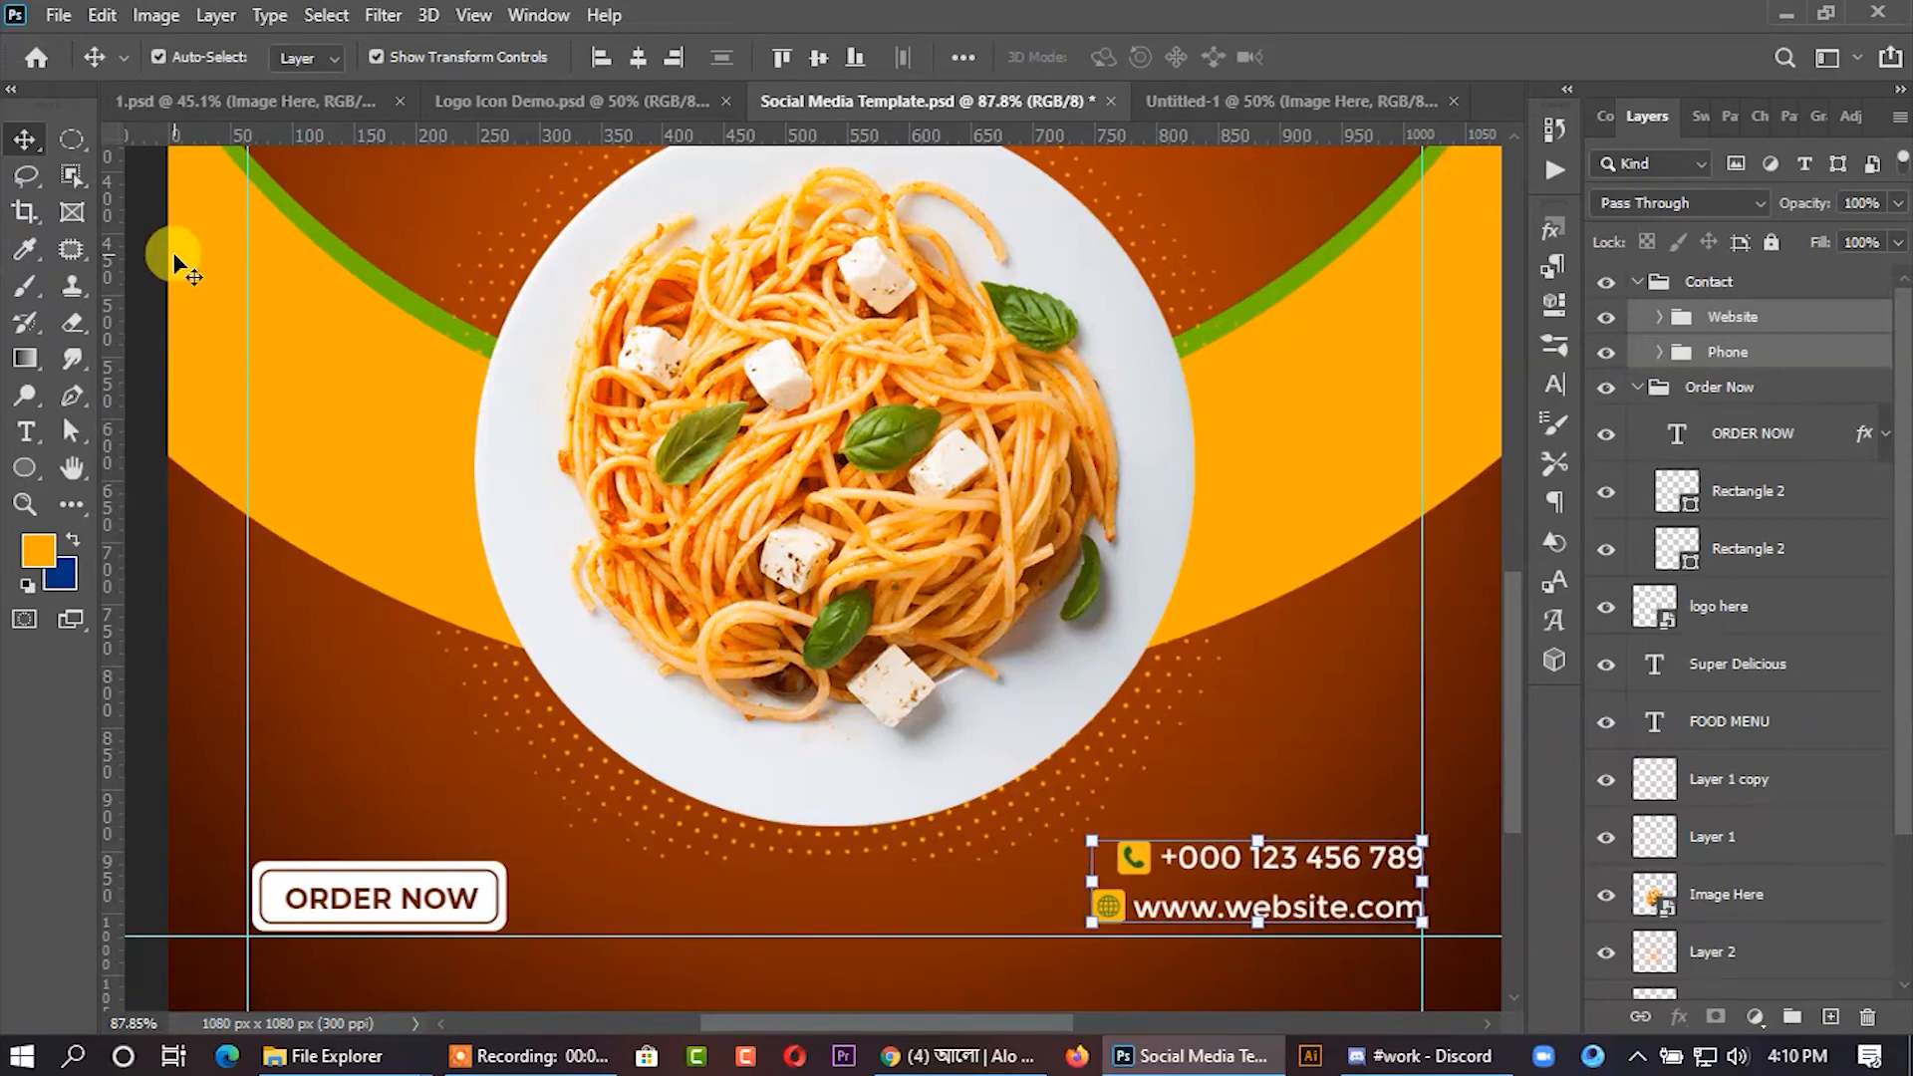
key(Down)
key(Down)
key(Down)
key(Down)
key(Down)
key(Down)
key(Down)
key(Down)
key(Down)
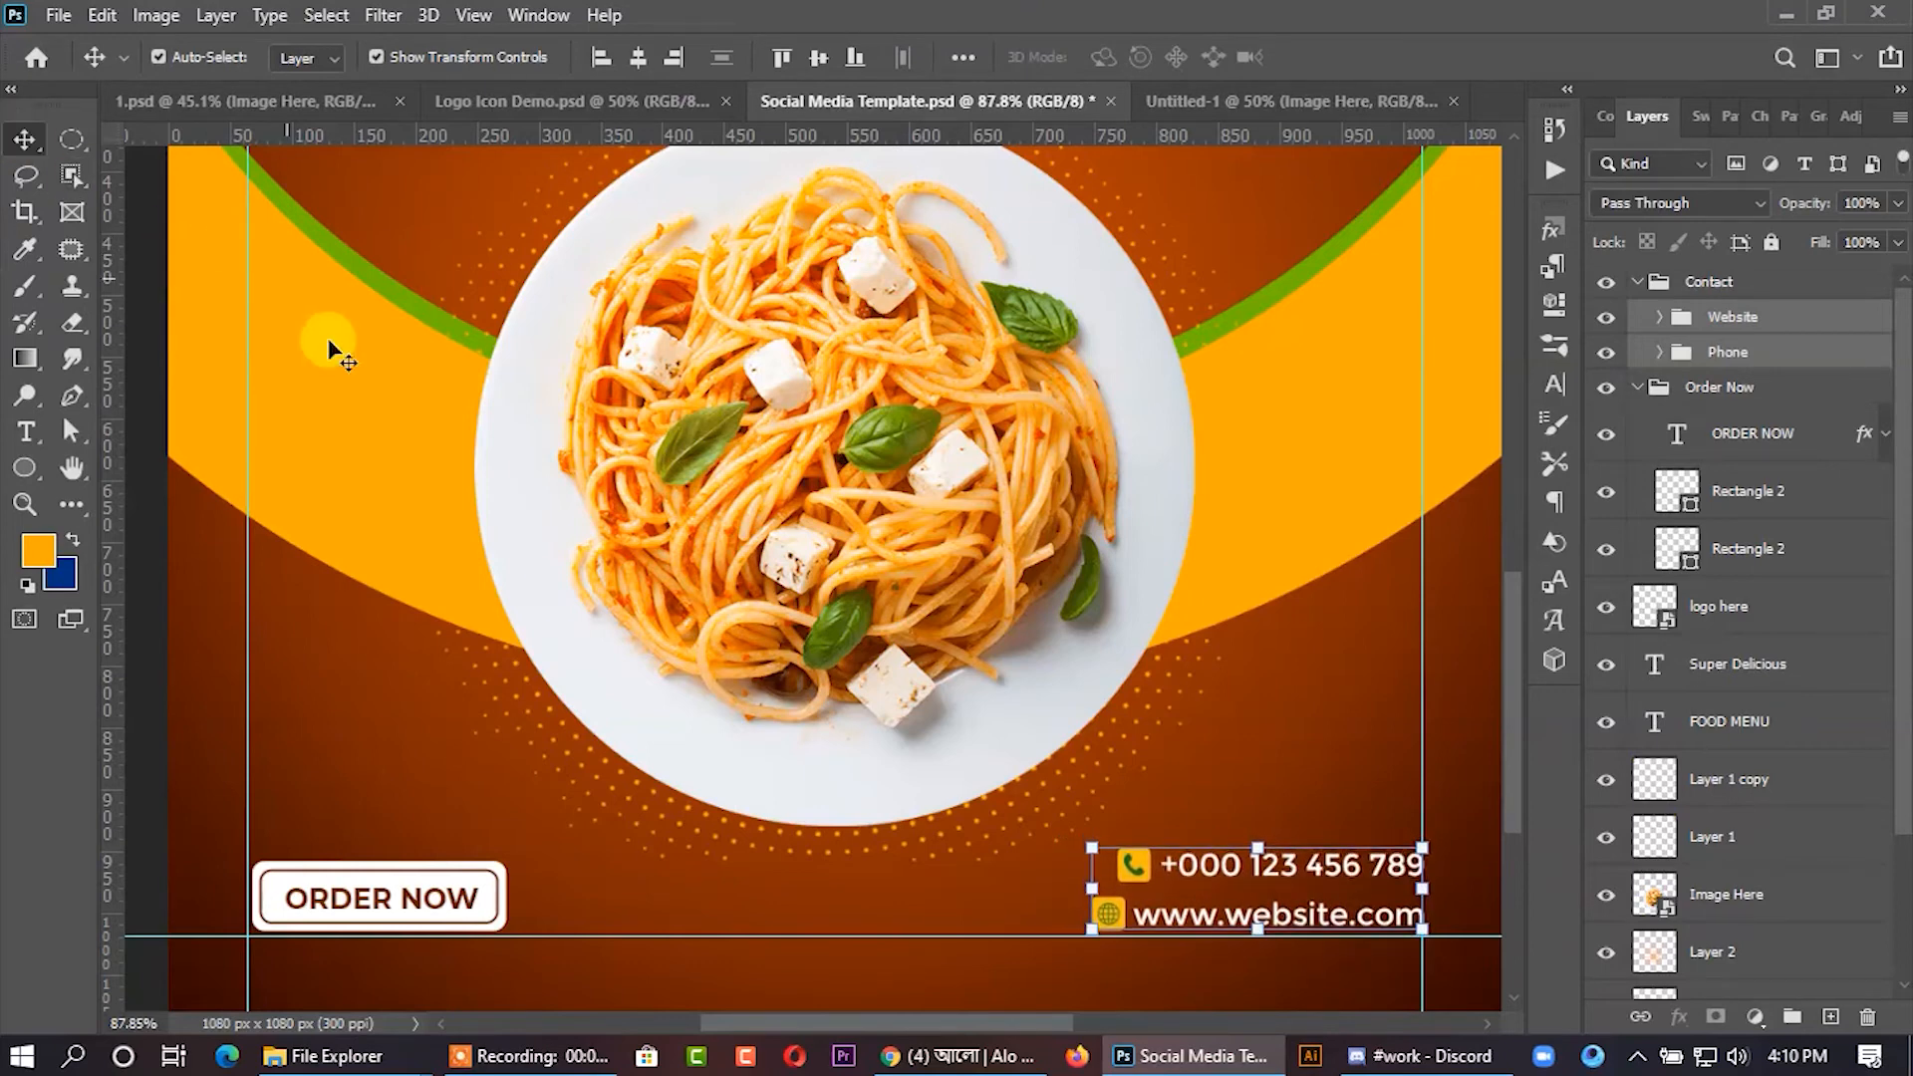
- Fill the phone icon's rounded square with the curved band's yellow-orange and its handset shape with the background's brown (862e03)
click(1151, 797)
click(1133, 872)
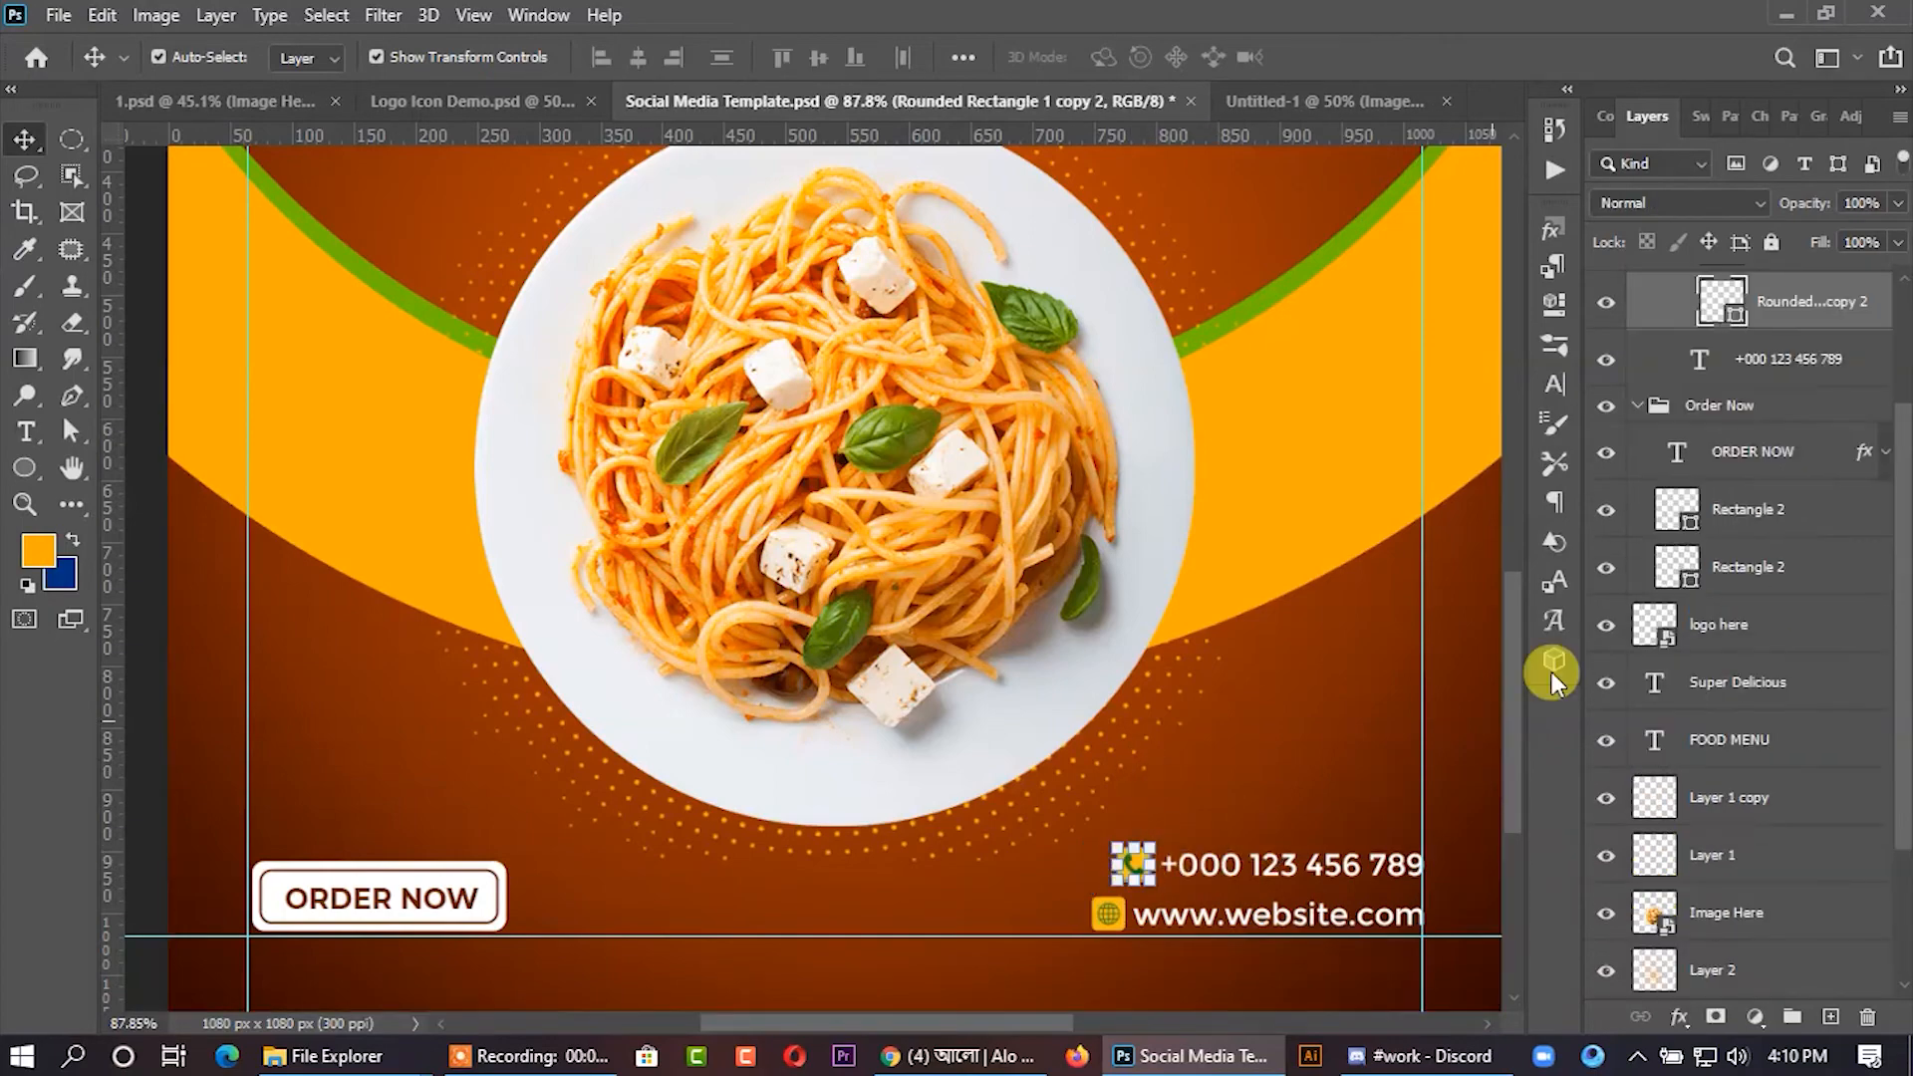
double_click(1721, 301)
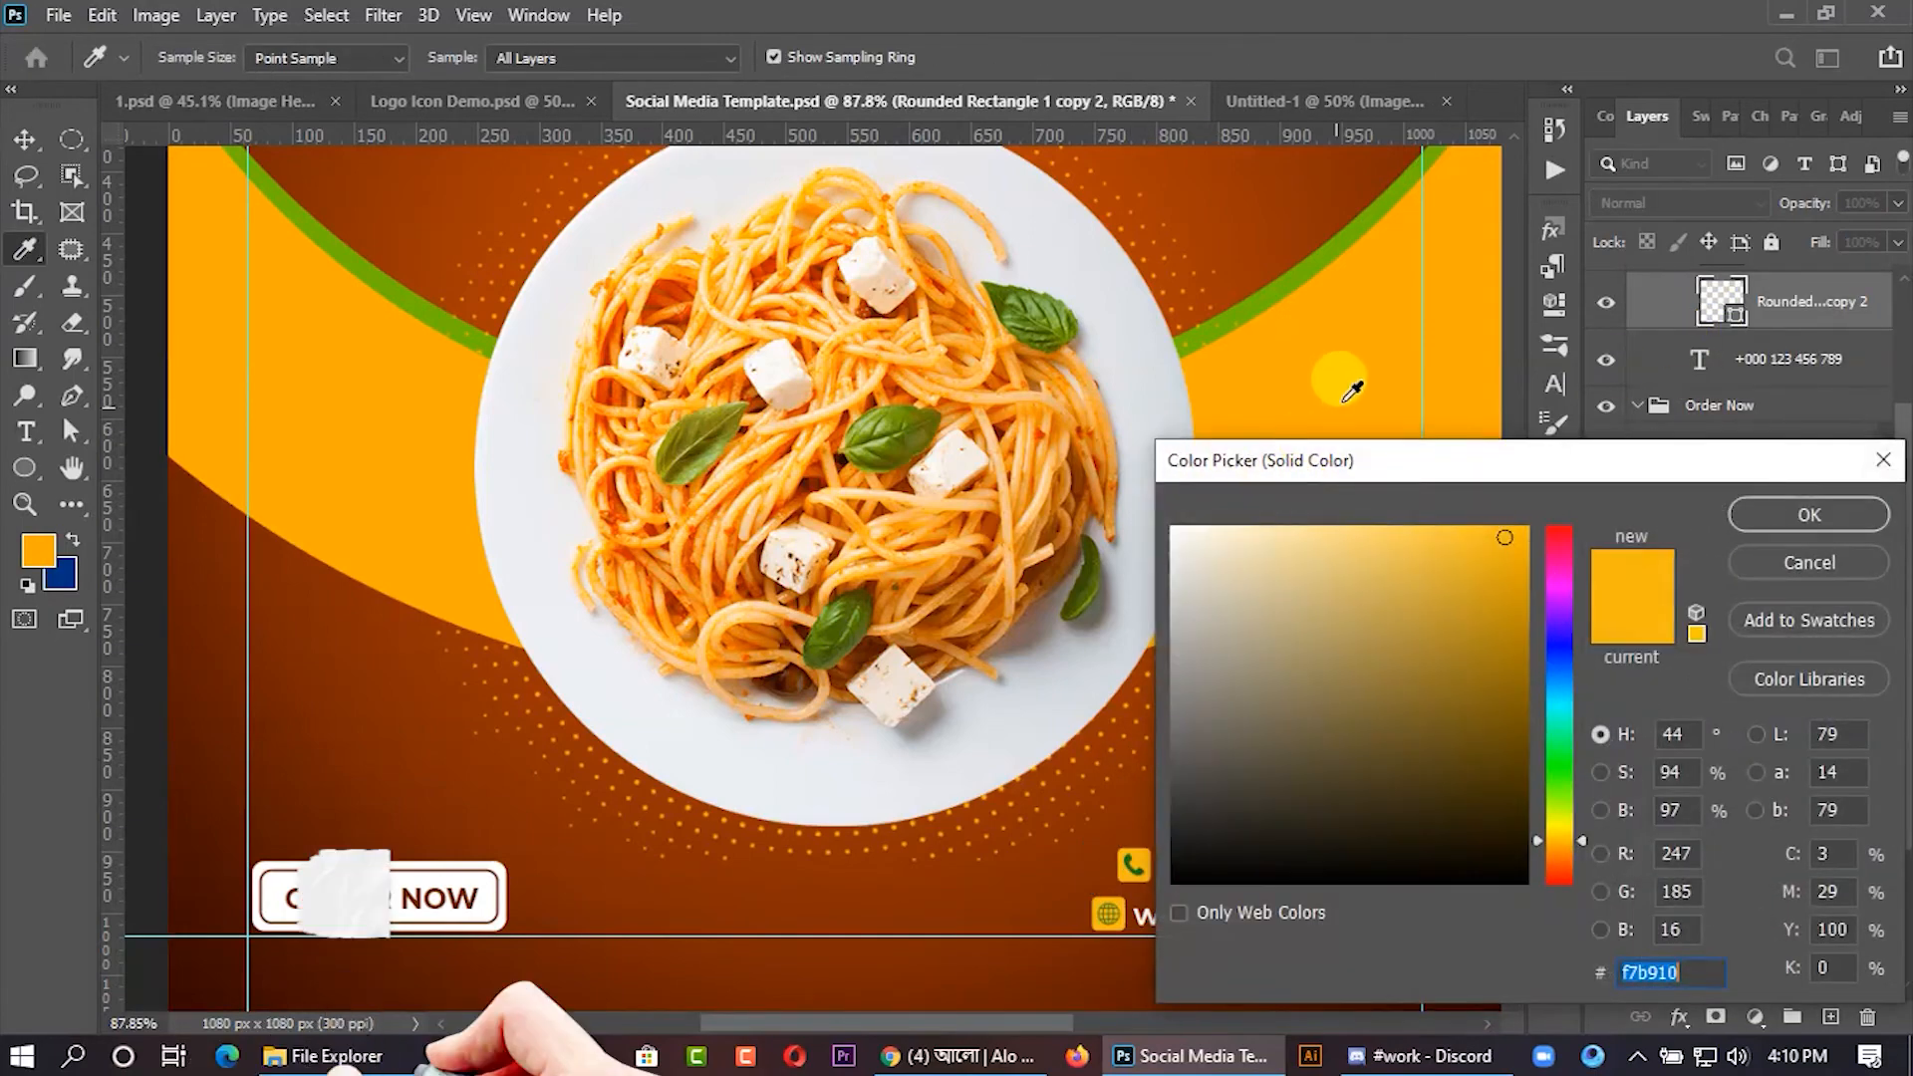
click(1764, 512)
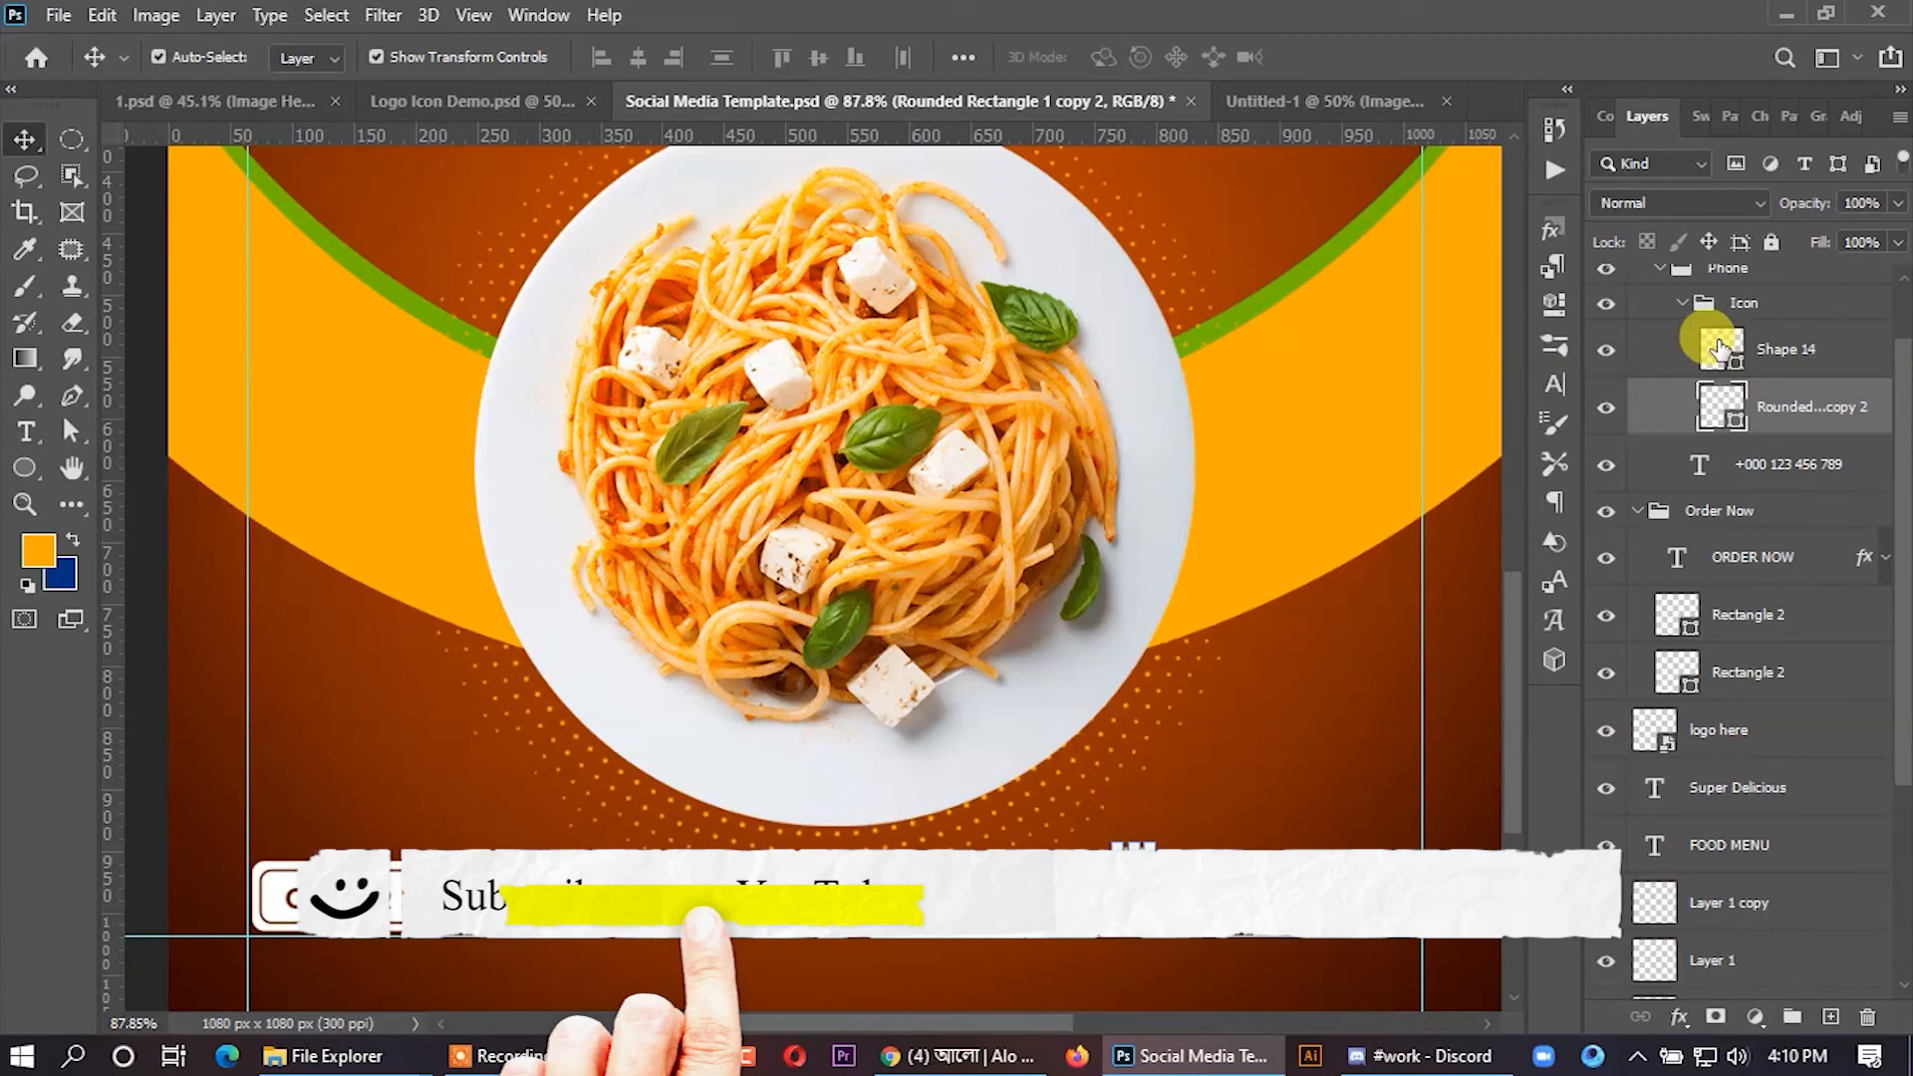
double_click(1719, 347)
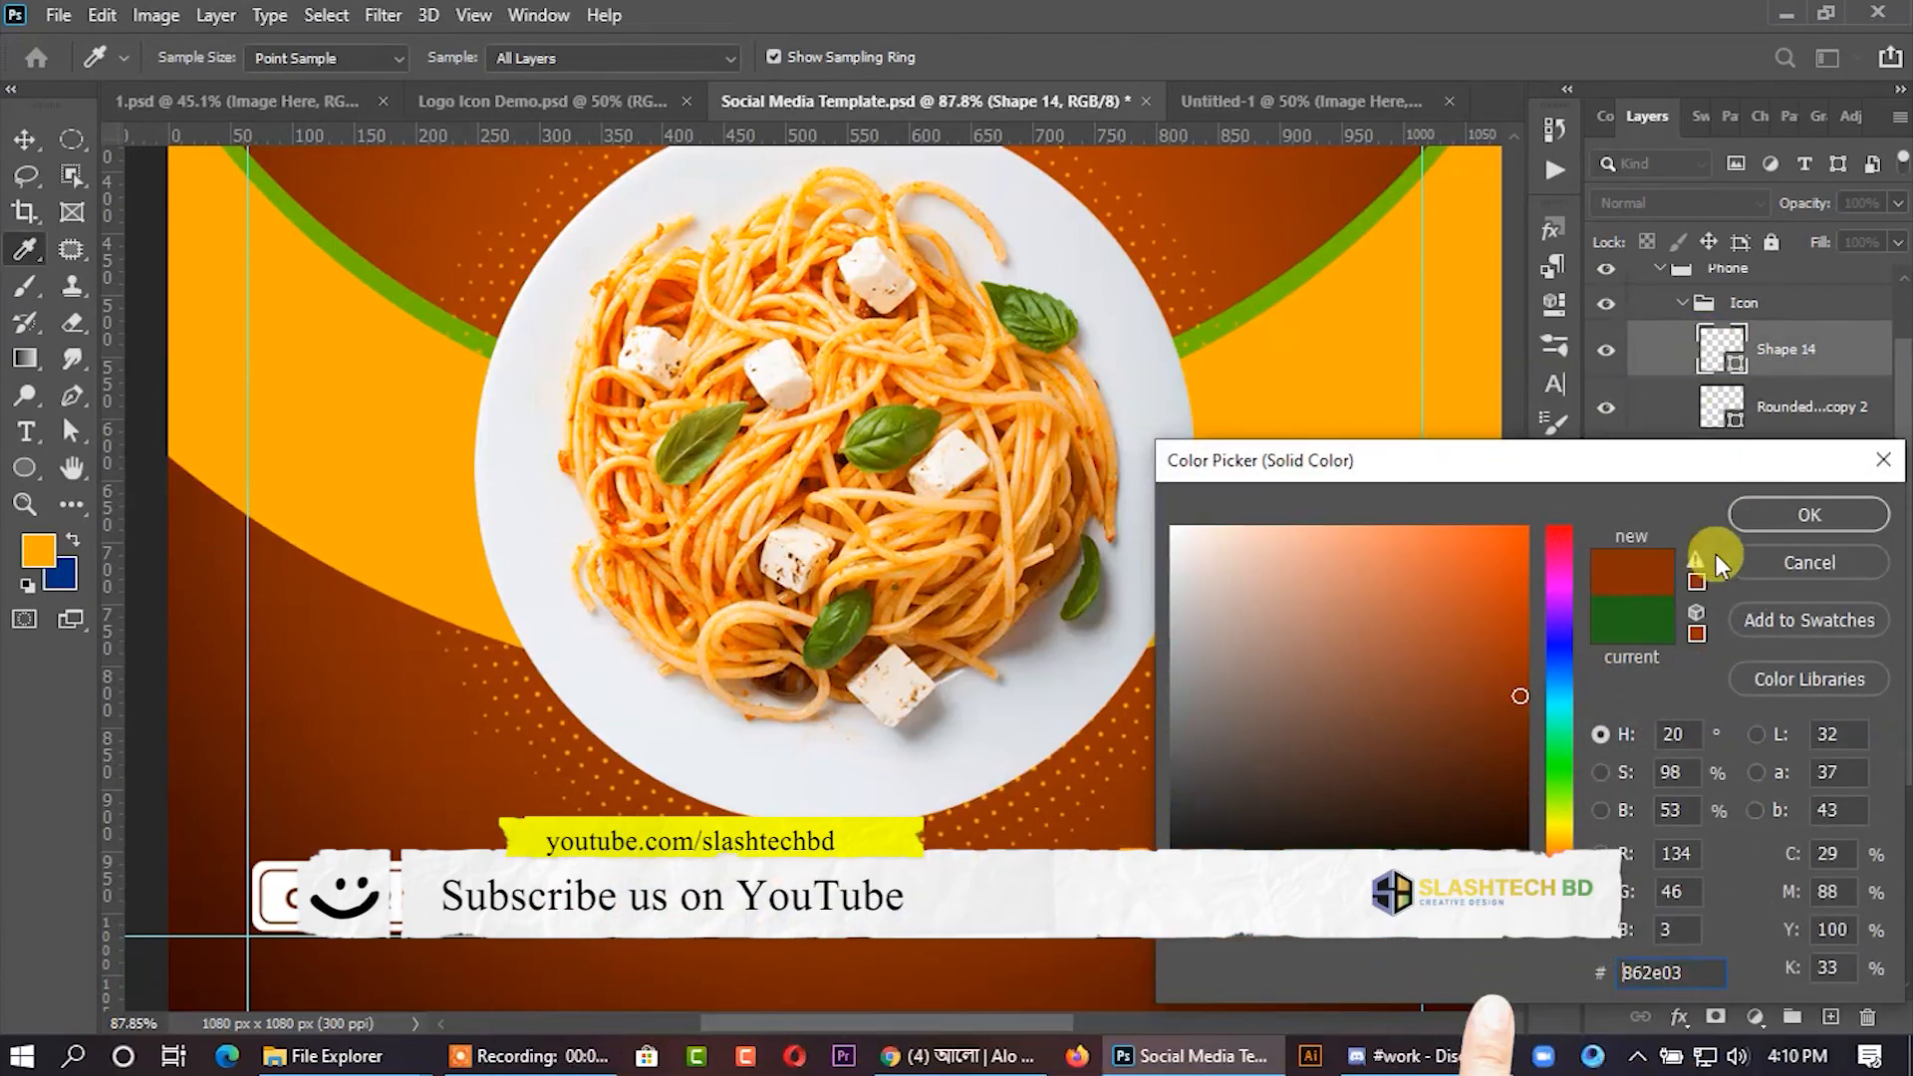
click(1764, 513)
- Fill the website icon's rounded square with the yellow-orange sampled from the curved band
scroll(833, 498, down, 1)
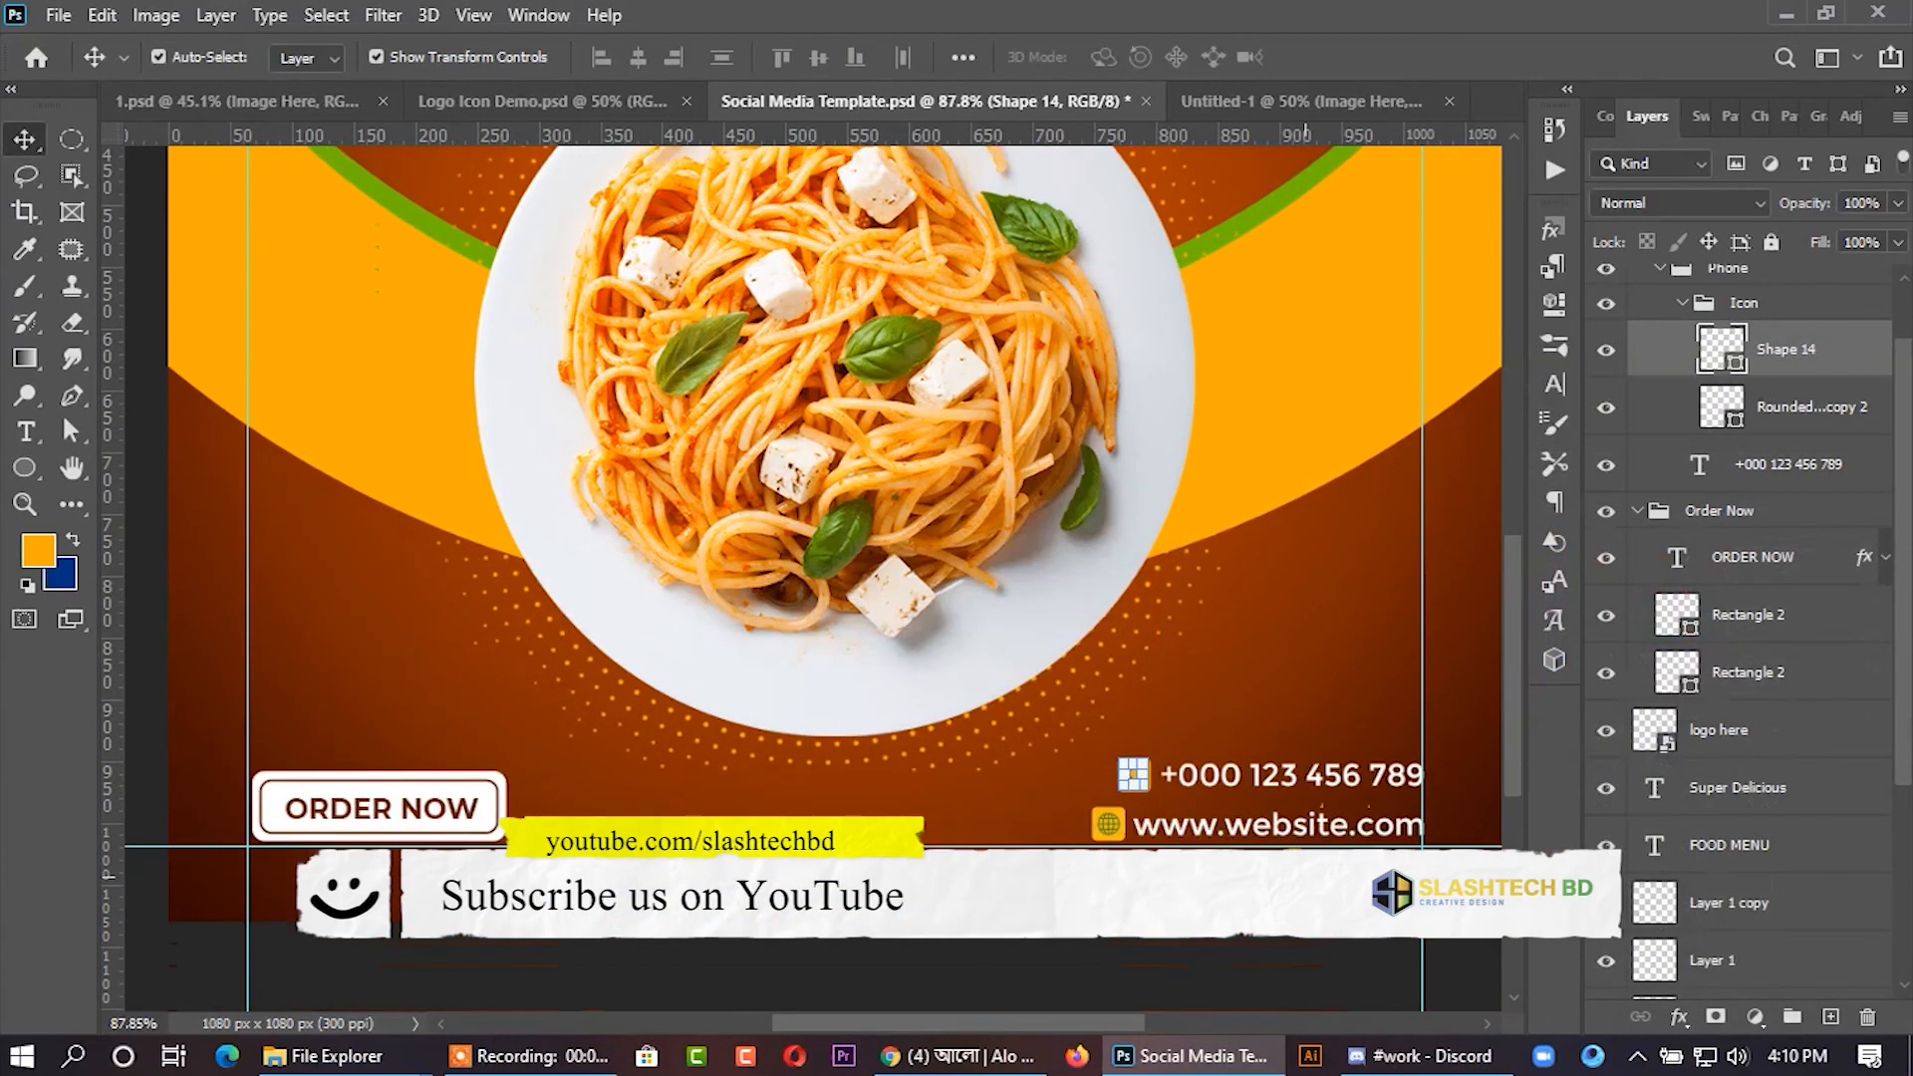
click(1118, 832)
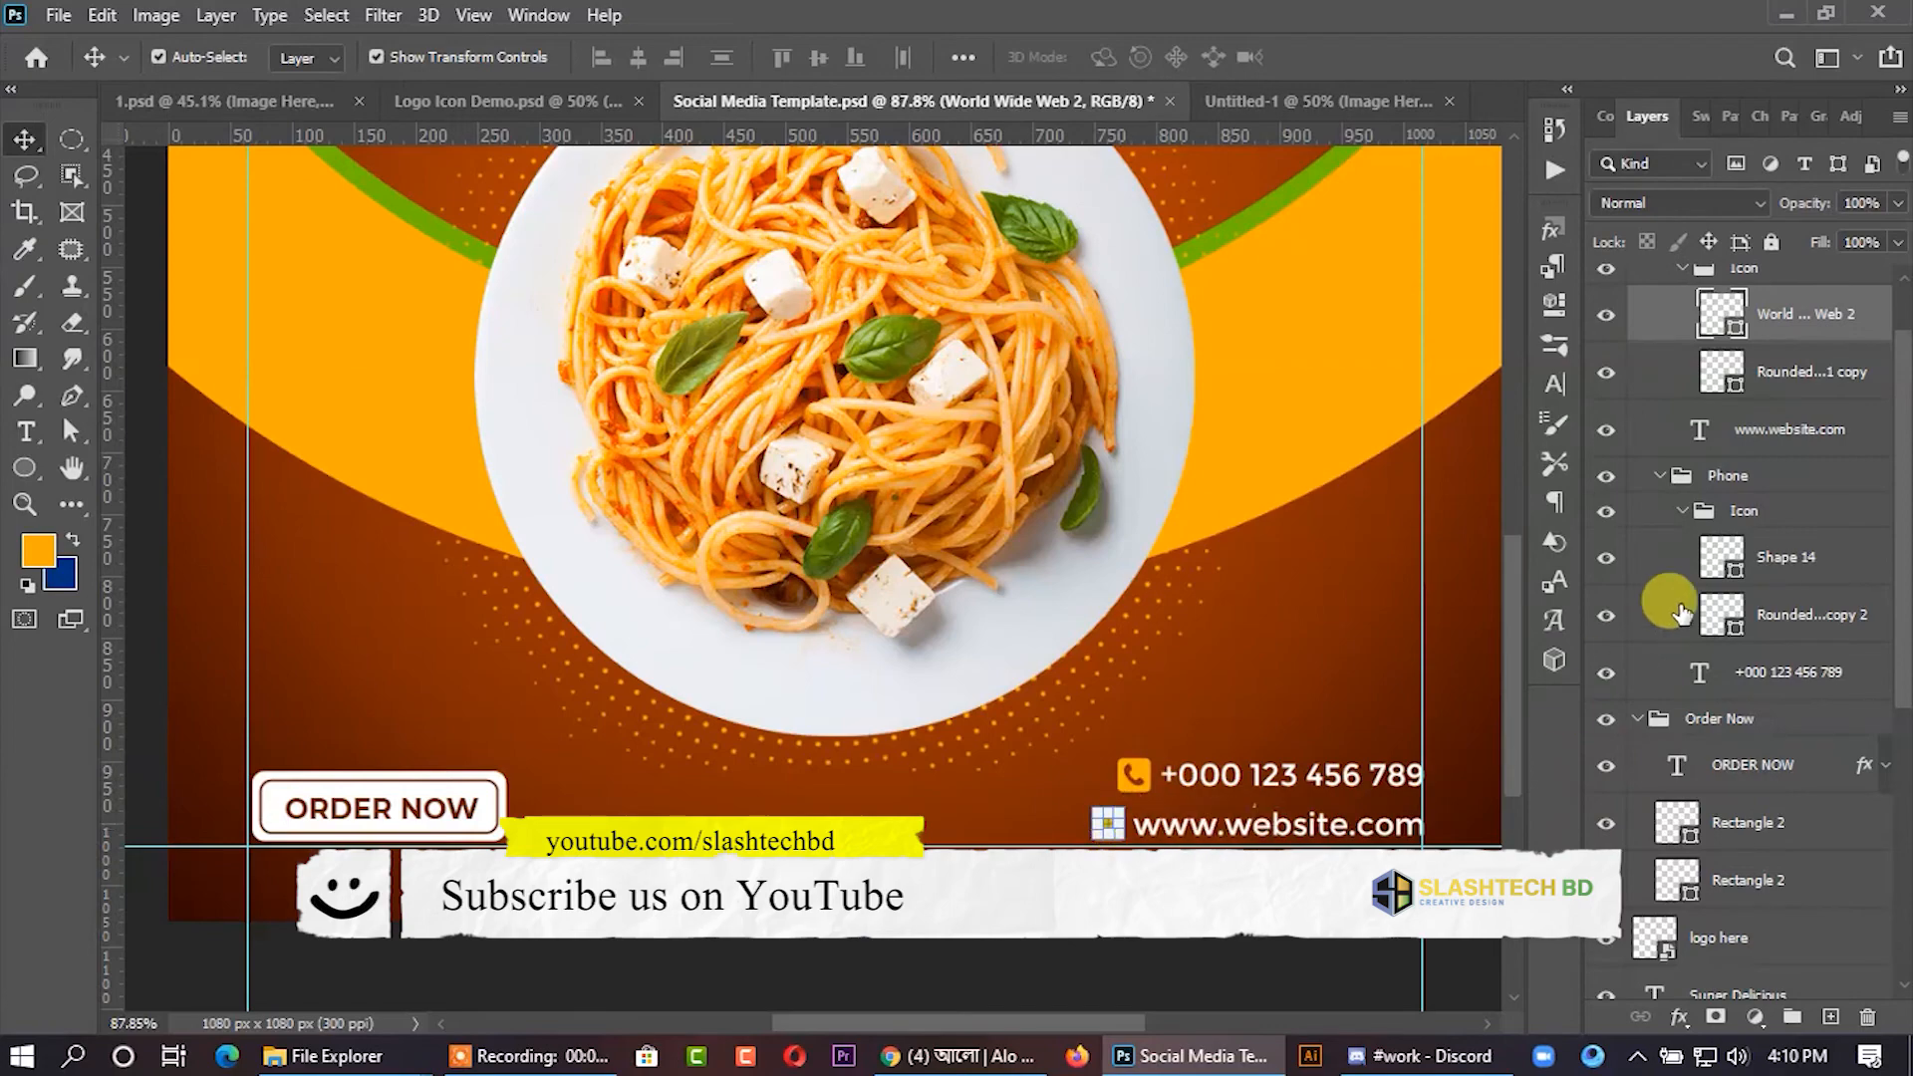
double_click(1721, 376)
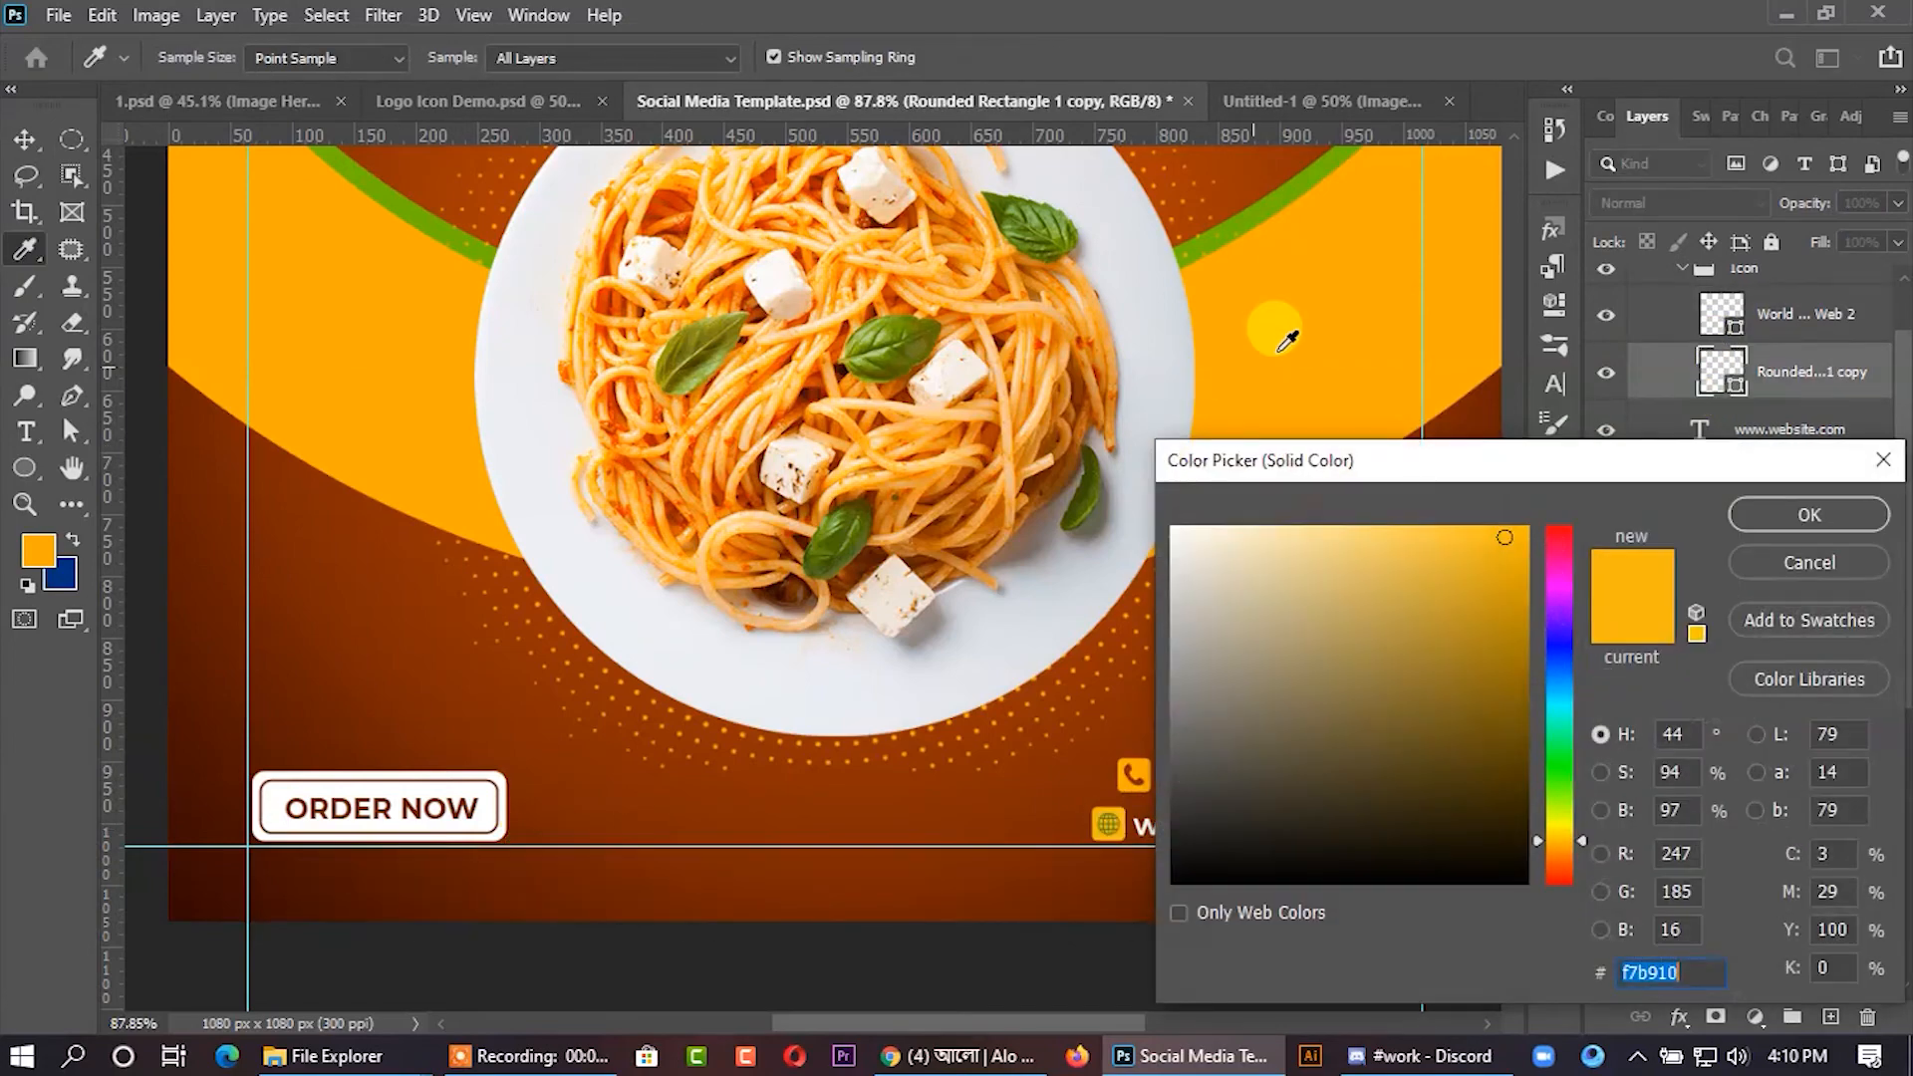
click(1767, 524)
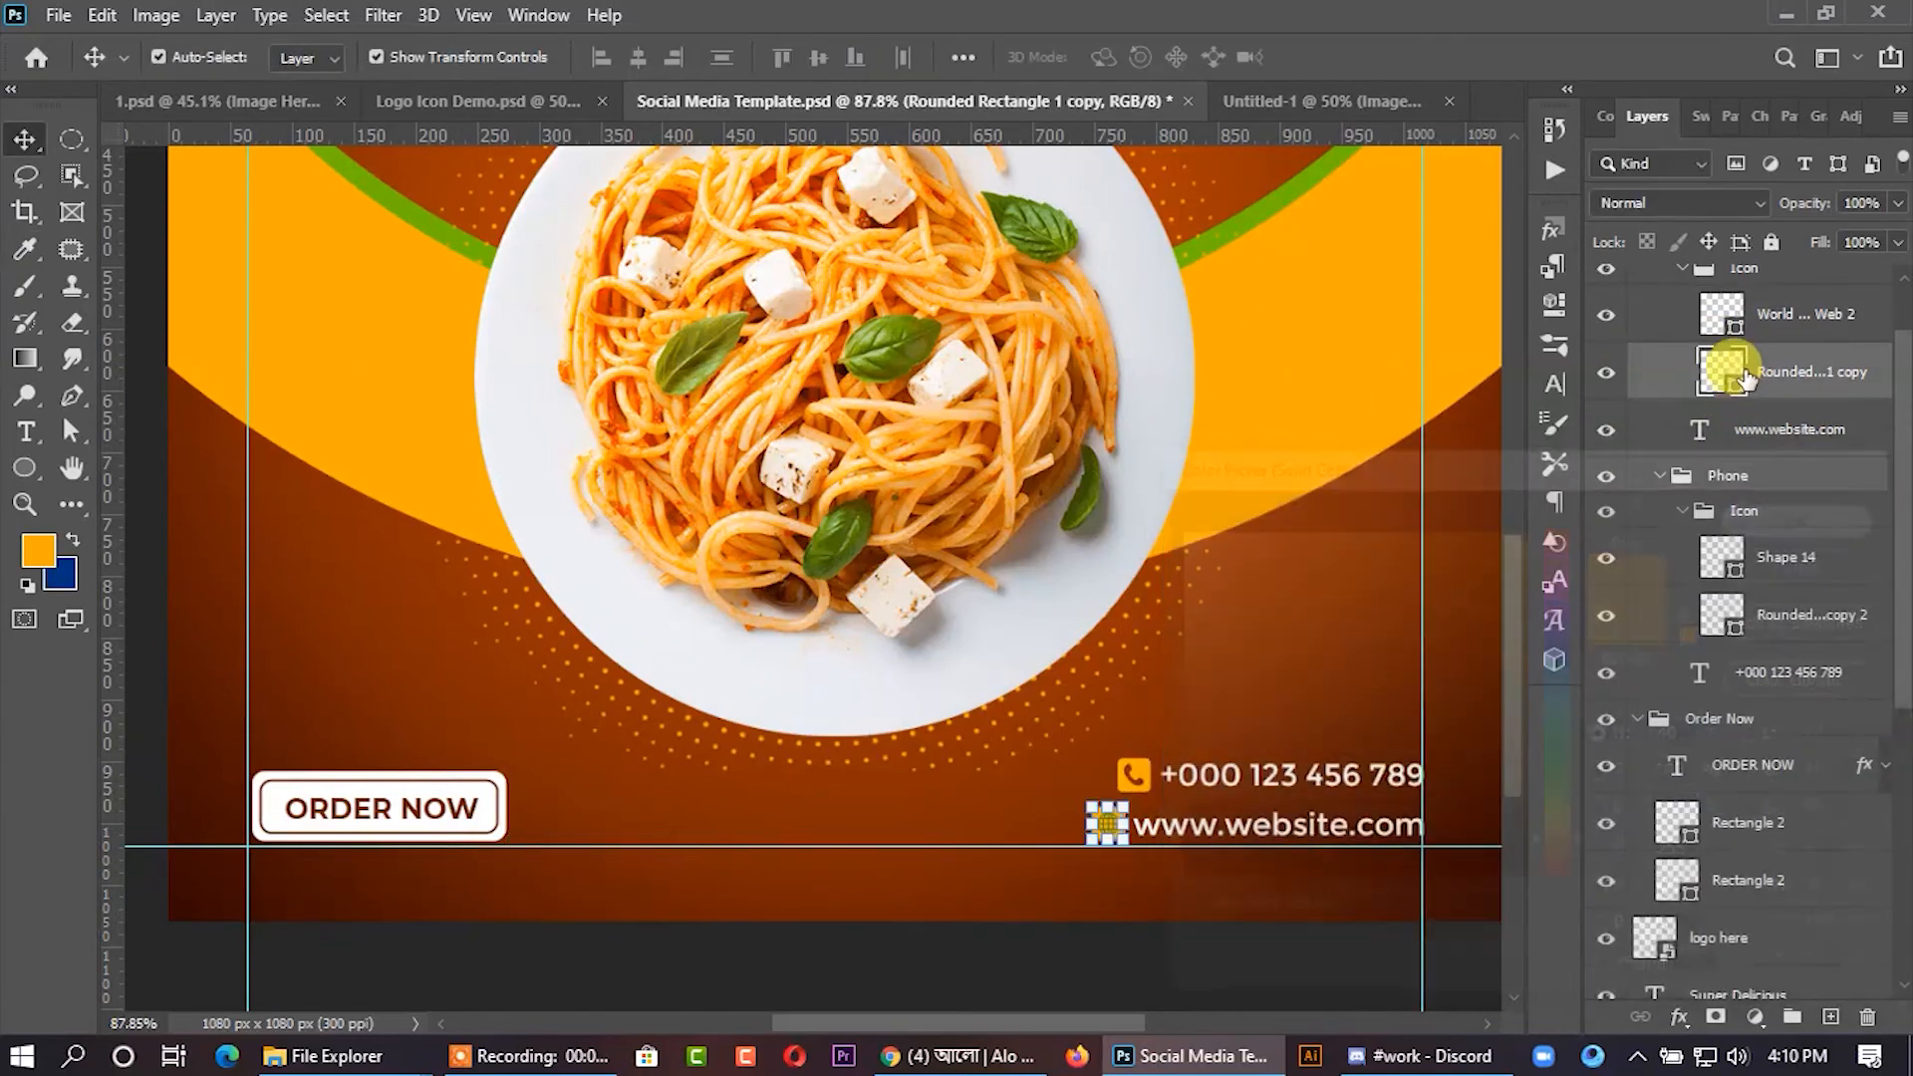
- Fill the website icon's globe shape with brown (7f2b03) sampled from the background
double_click(1721, 304)
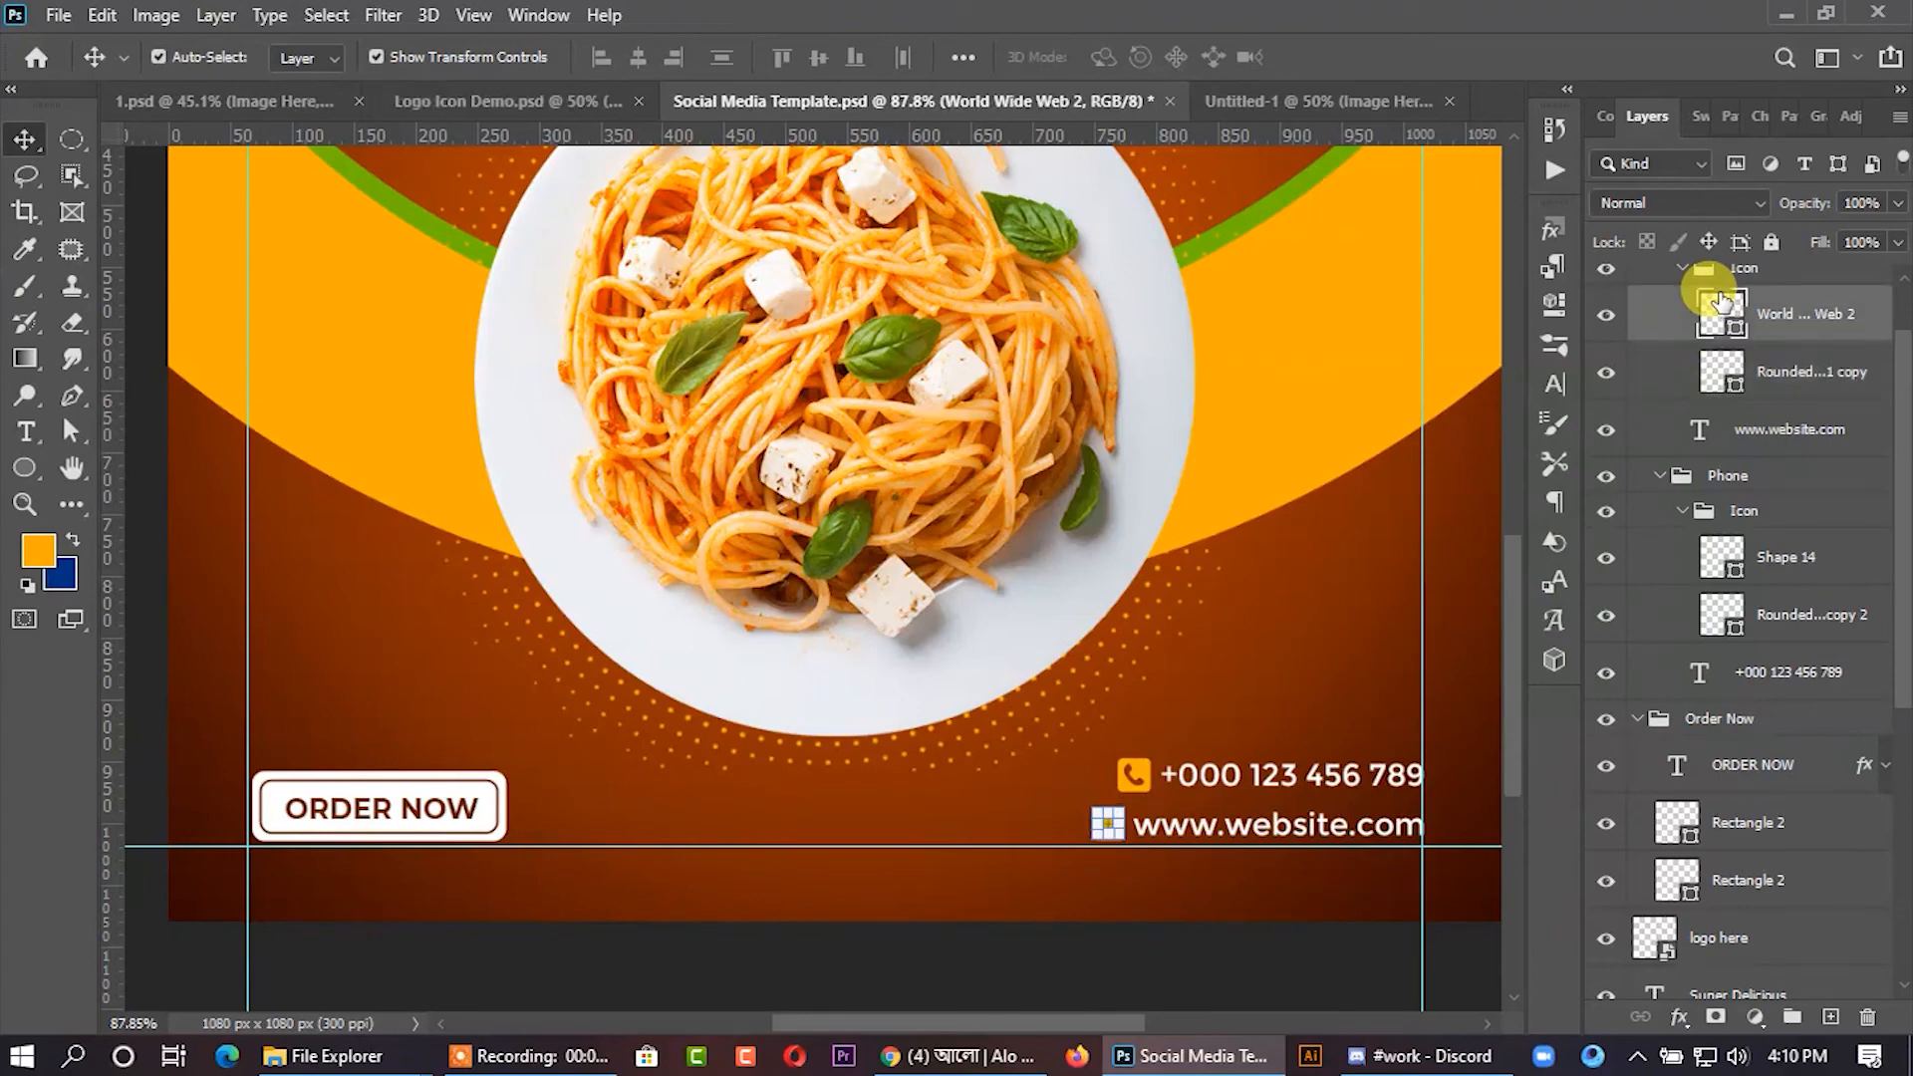
click(1038, 817)
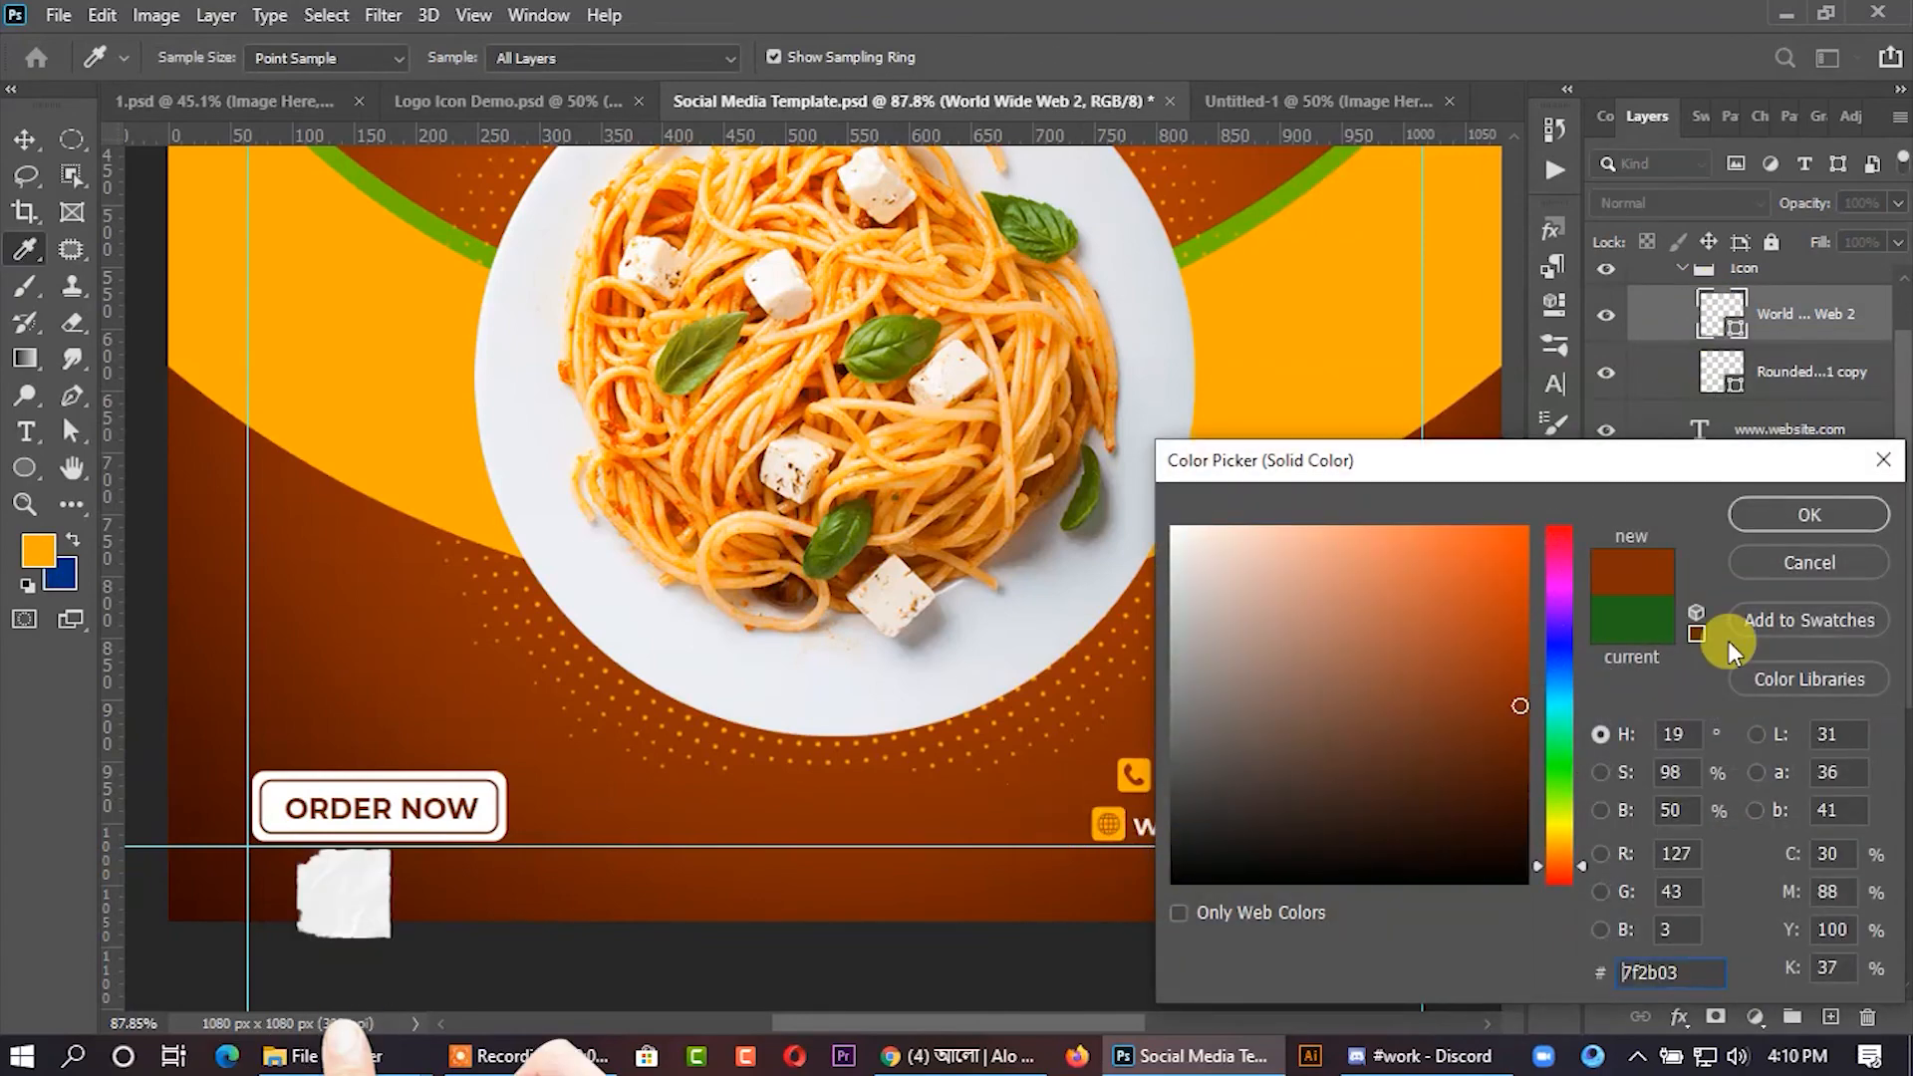
click(1842, 514)
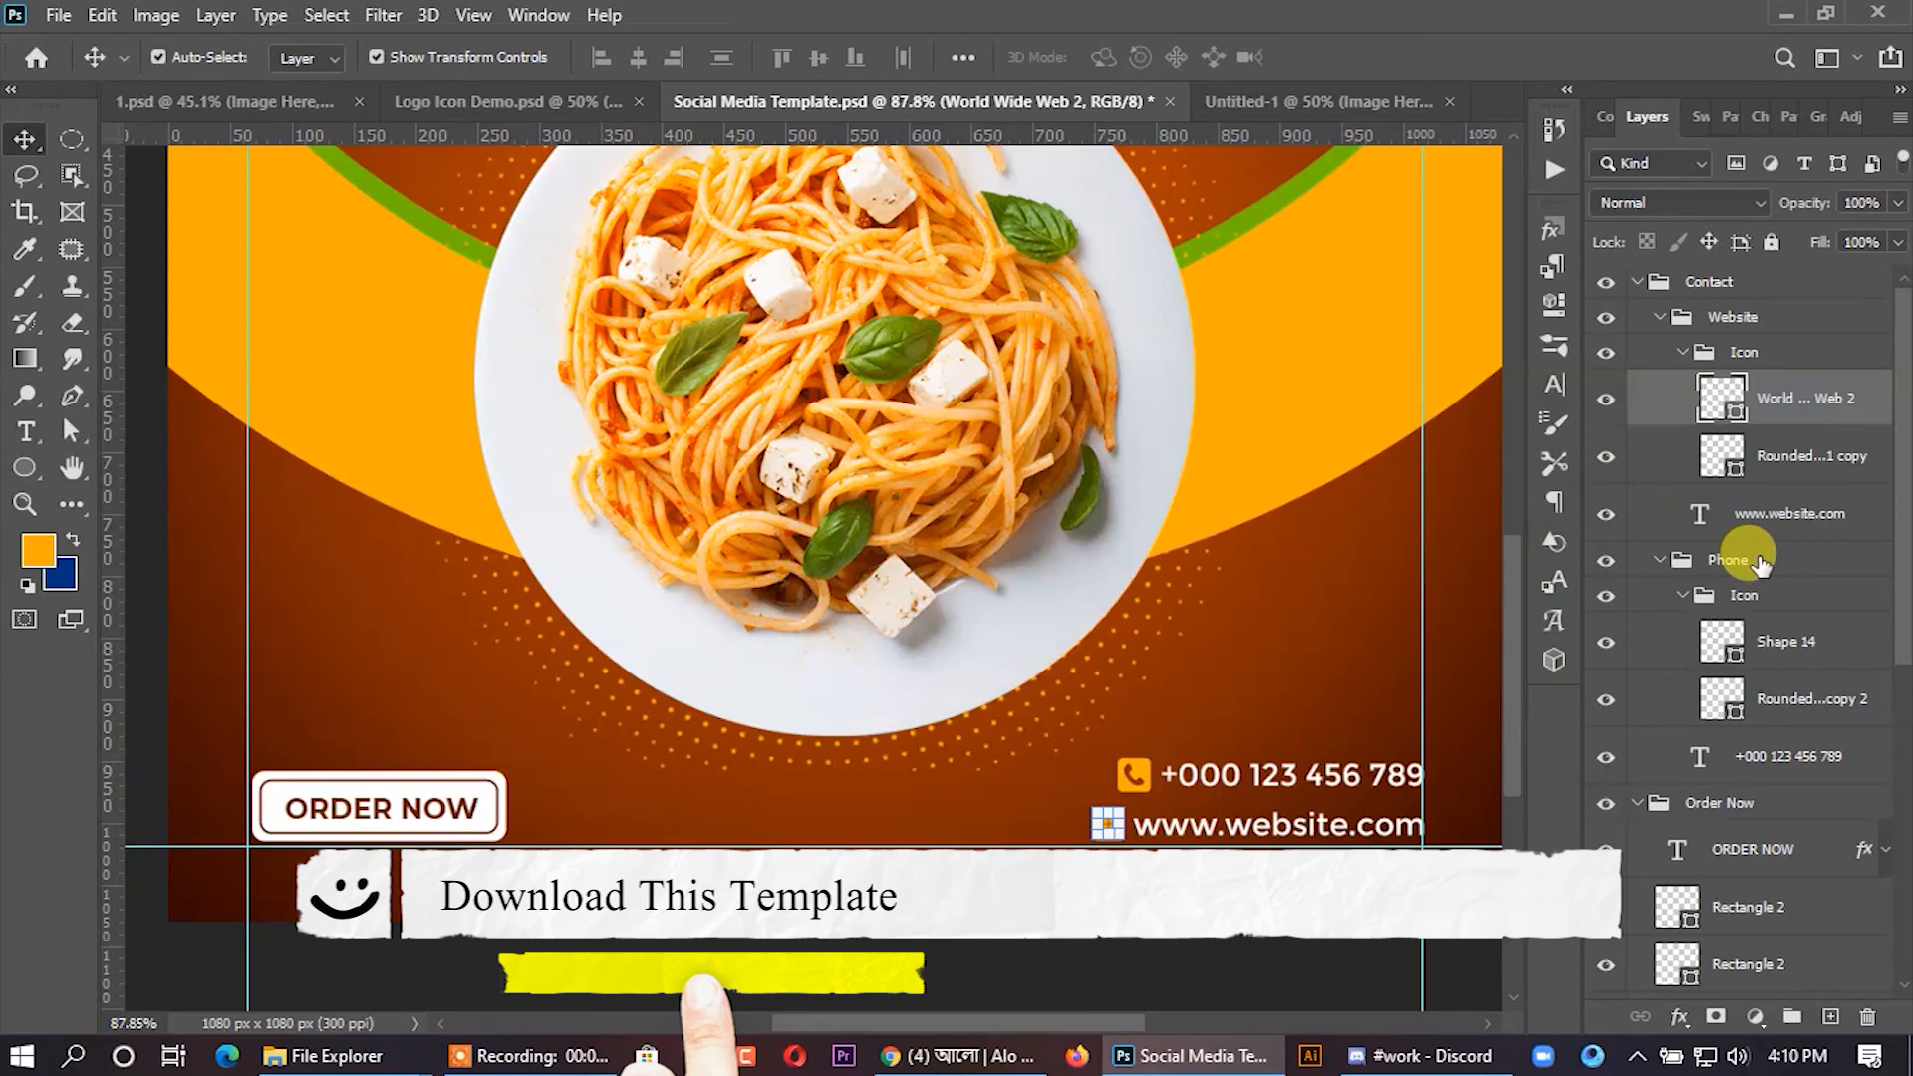
- Collapse the Website and Phone groups with their Icon subgroups, and the Contact group that contains them
click(1702, 351)
click(1683, 352)
click(1662, 318)
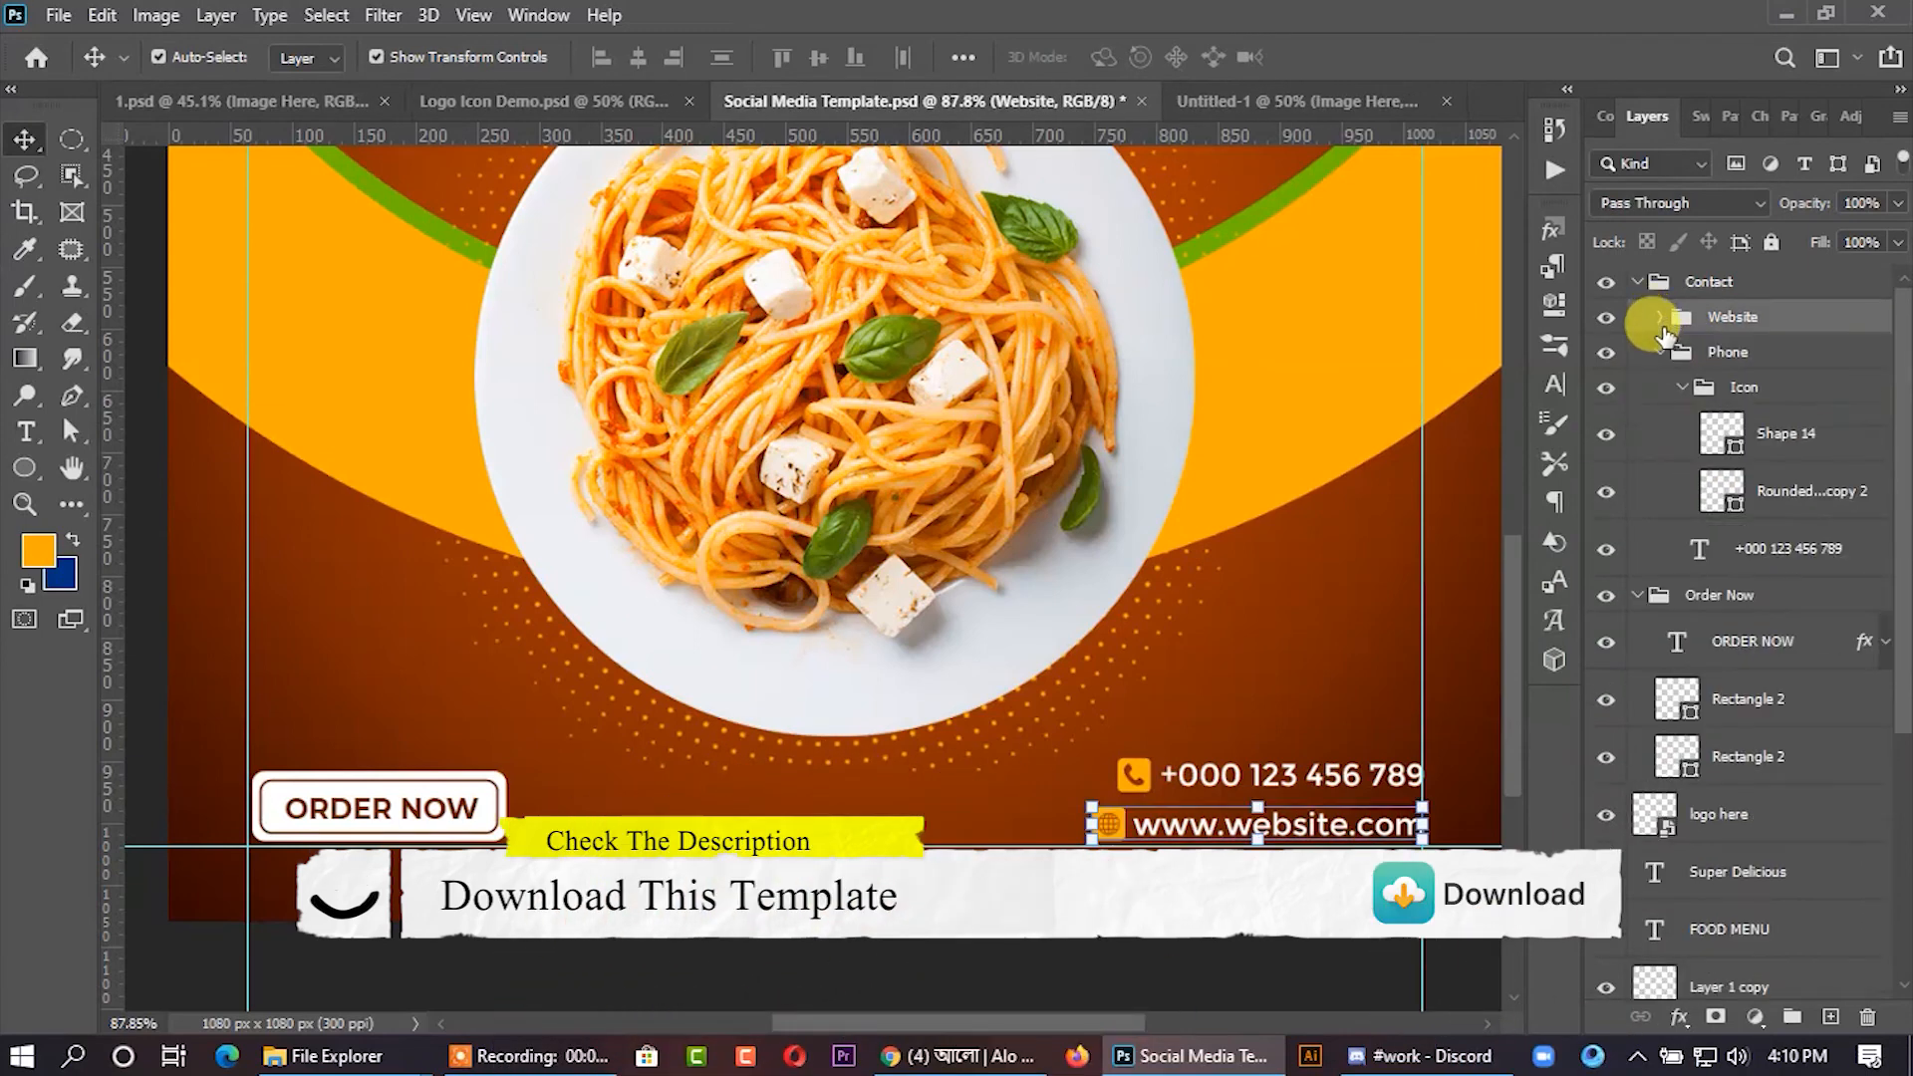
click(1682, 387)
click(1652, 350)
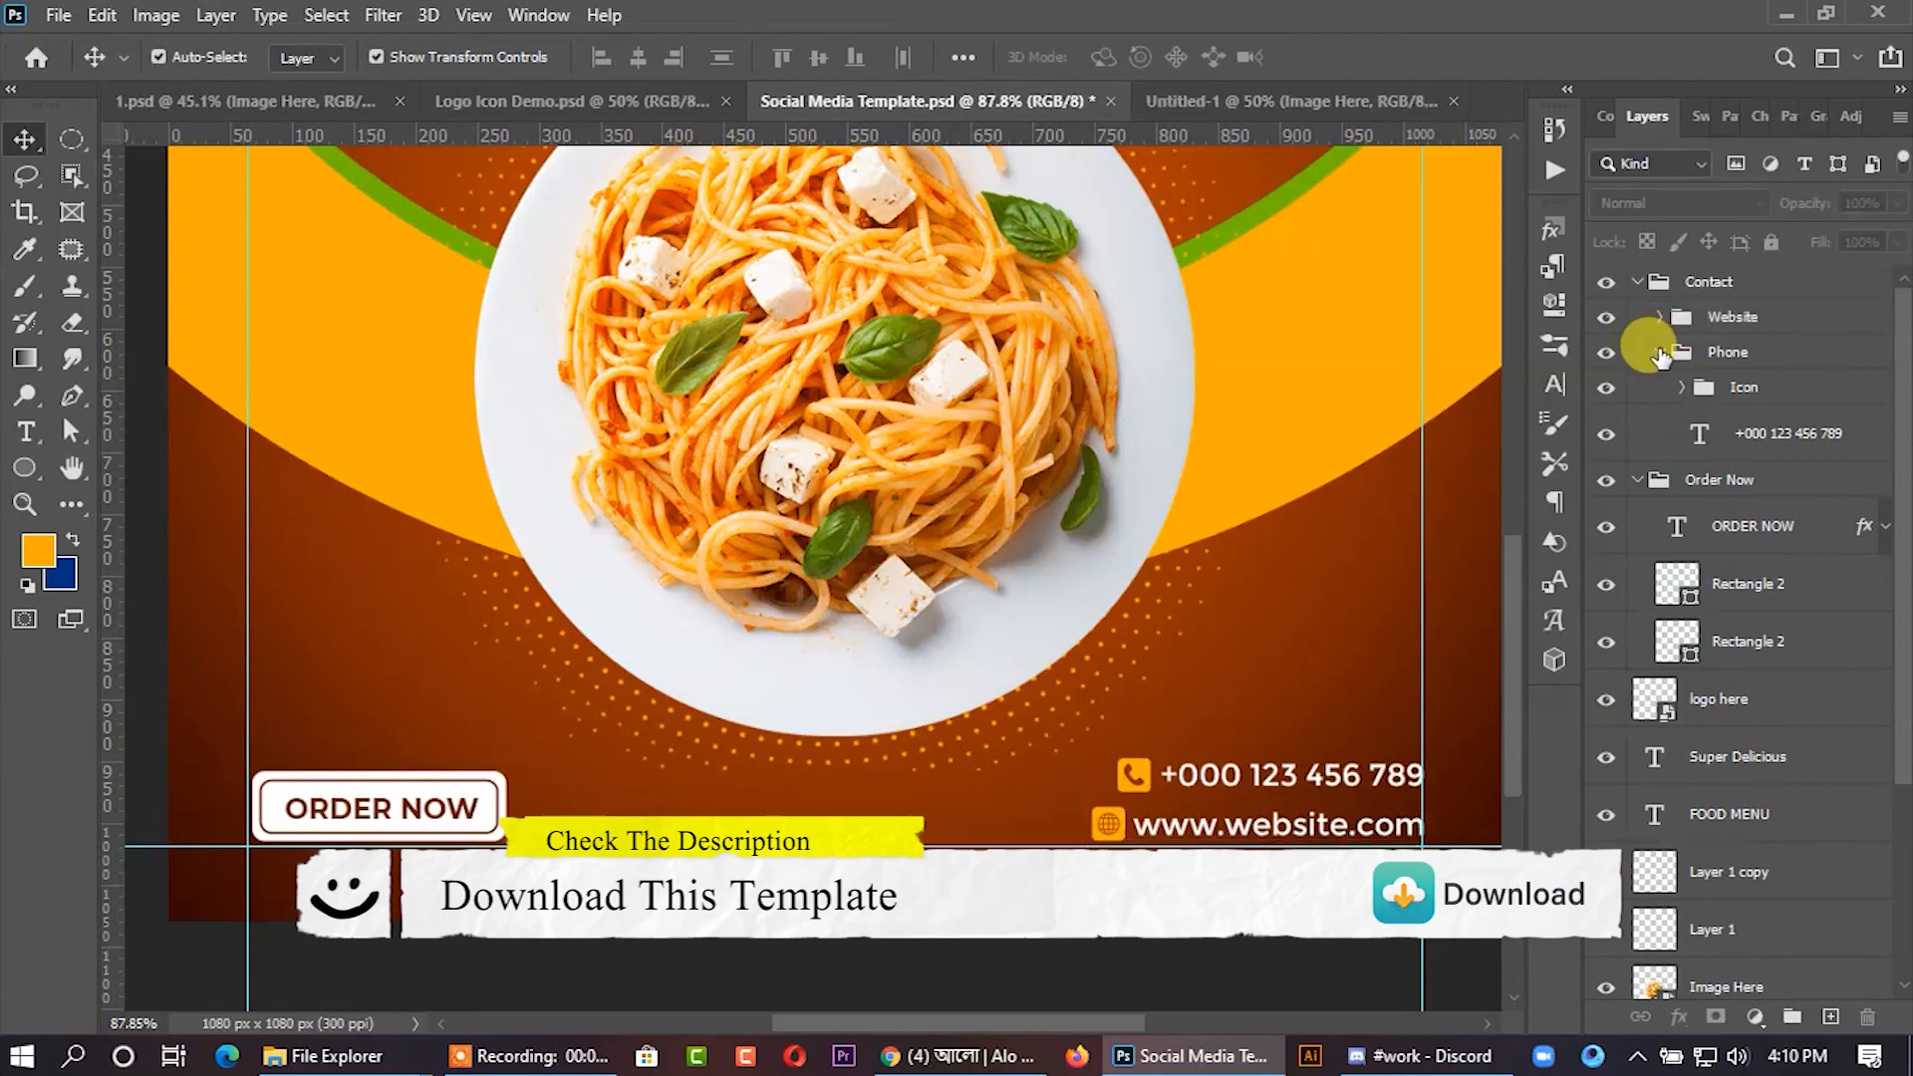
click(1637, 283)
- Copy the round 50% Off badge group from Logo Icon Demo.psd into Social Media Template.psd, over the plate's right edge
scroll(673, 809, down, 3)
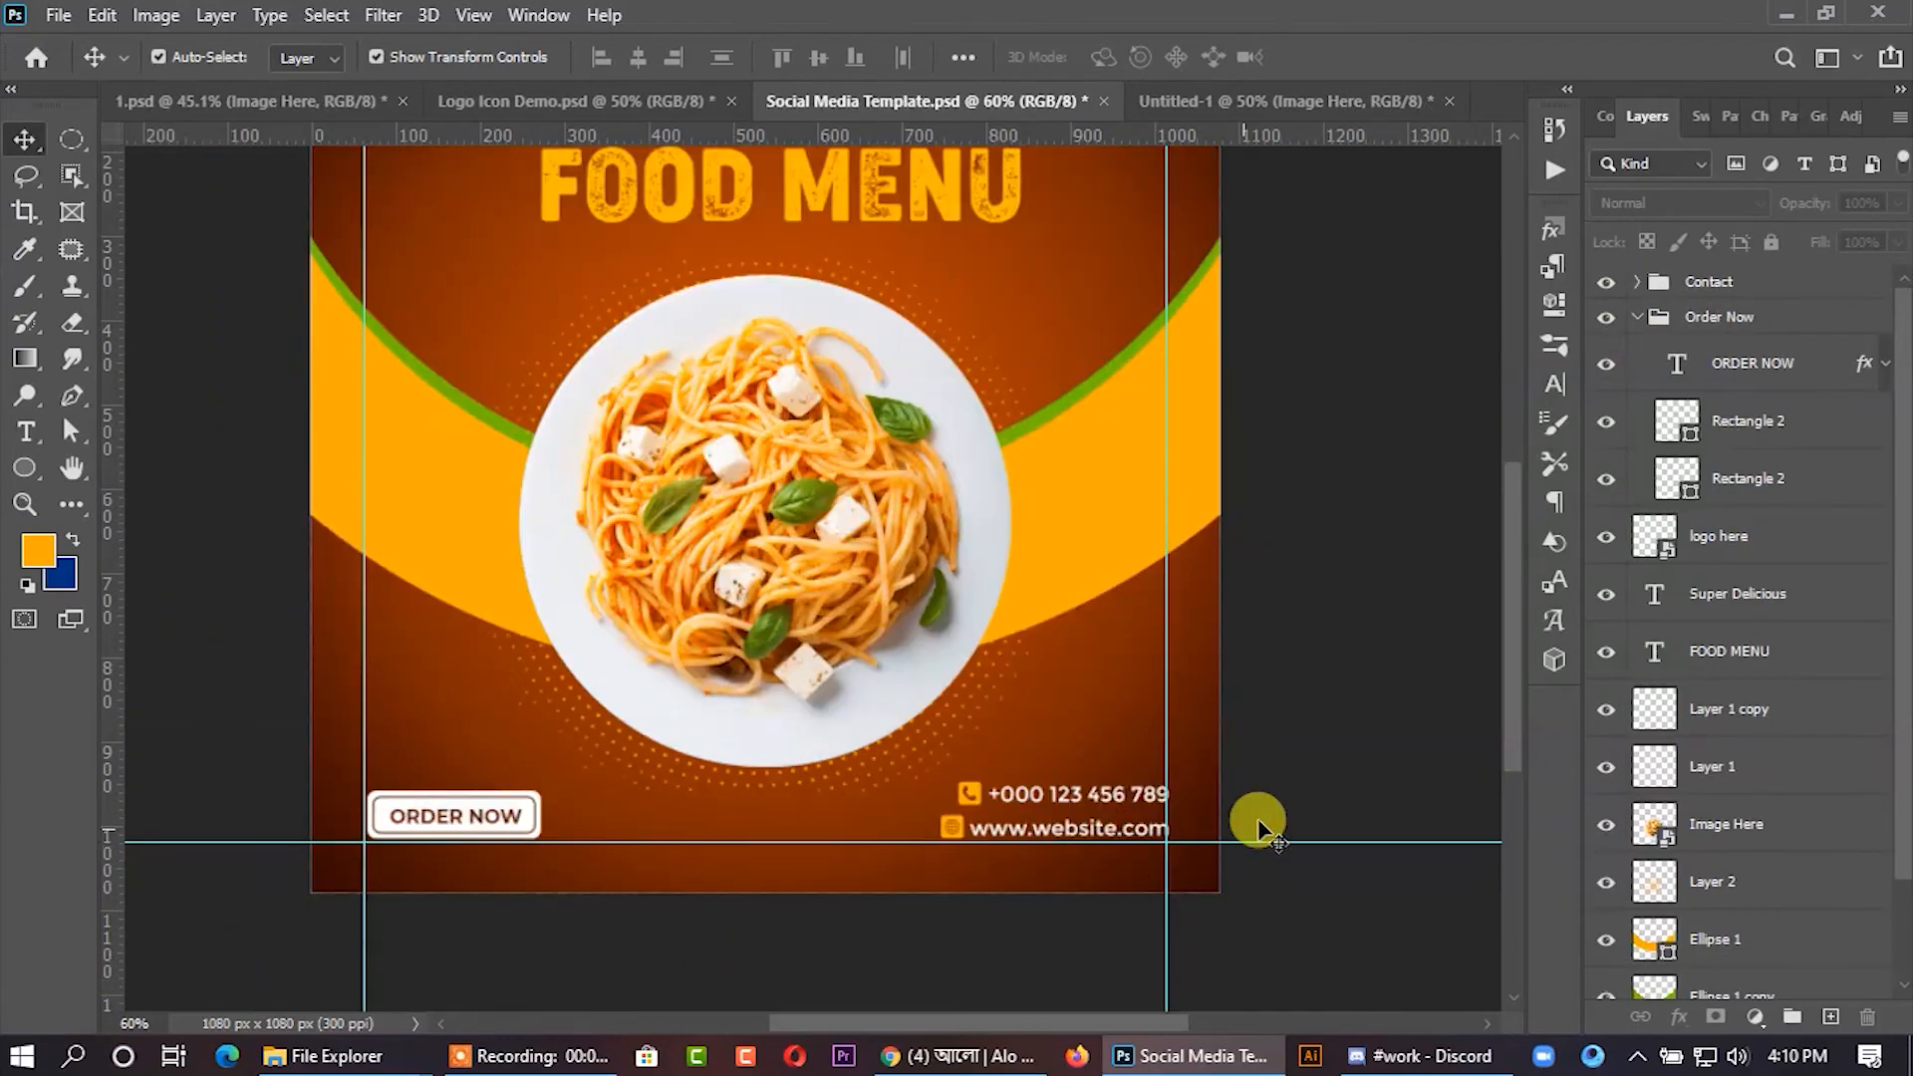
scroll(1038, 769, down, 3)
scroll(925, 688, up, 1)
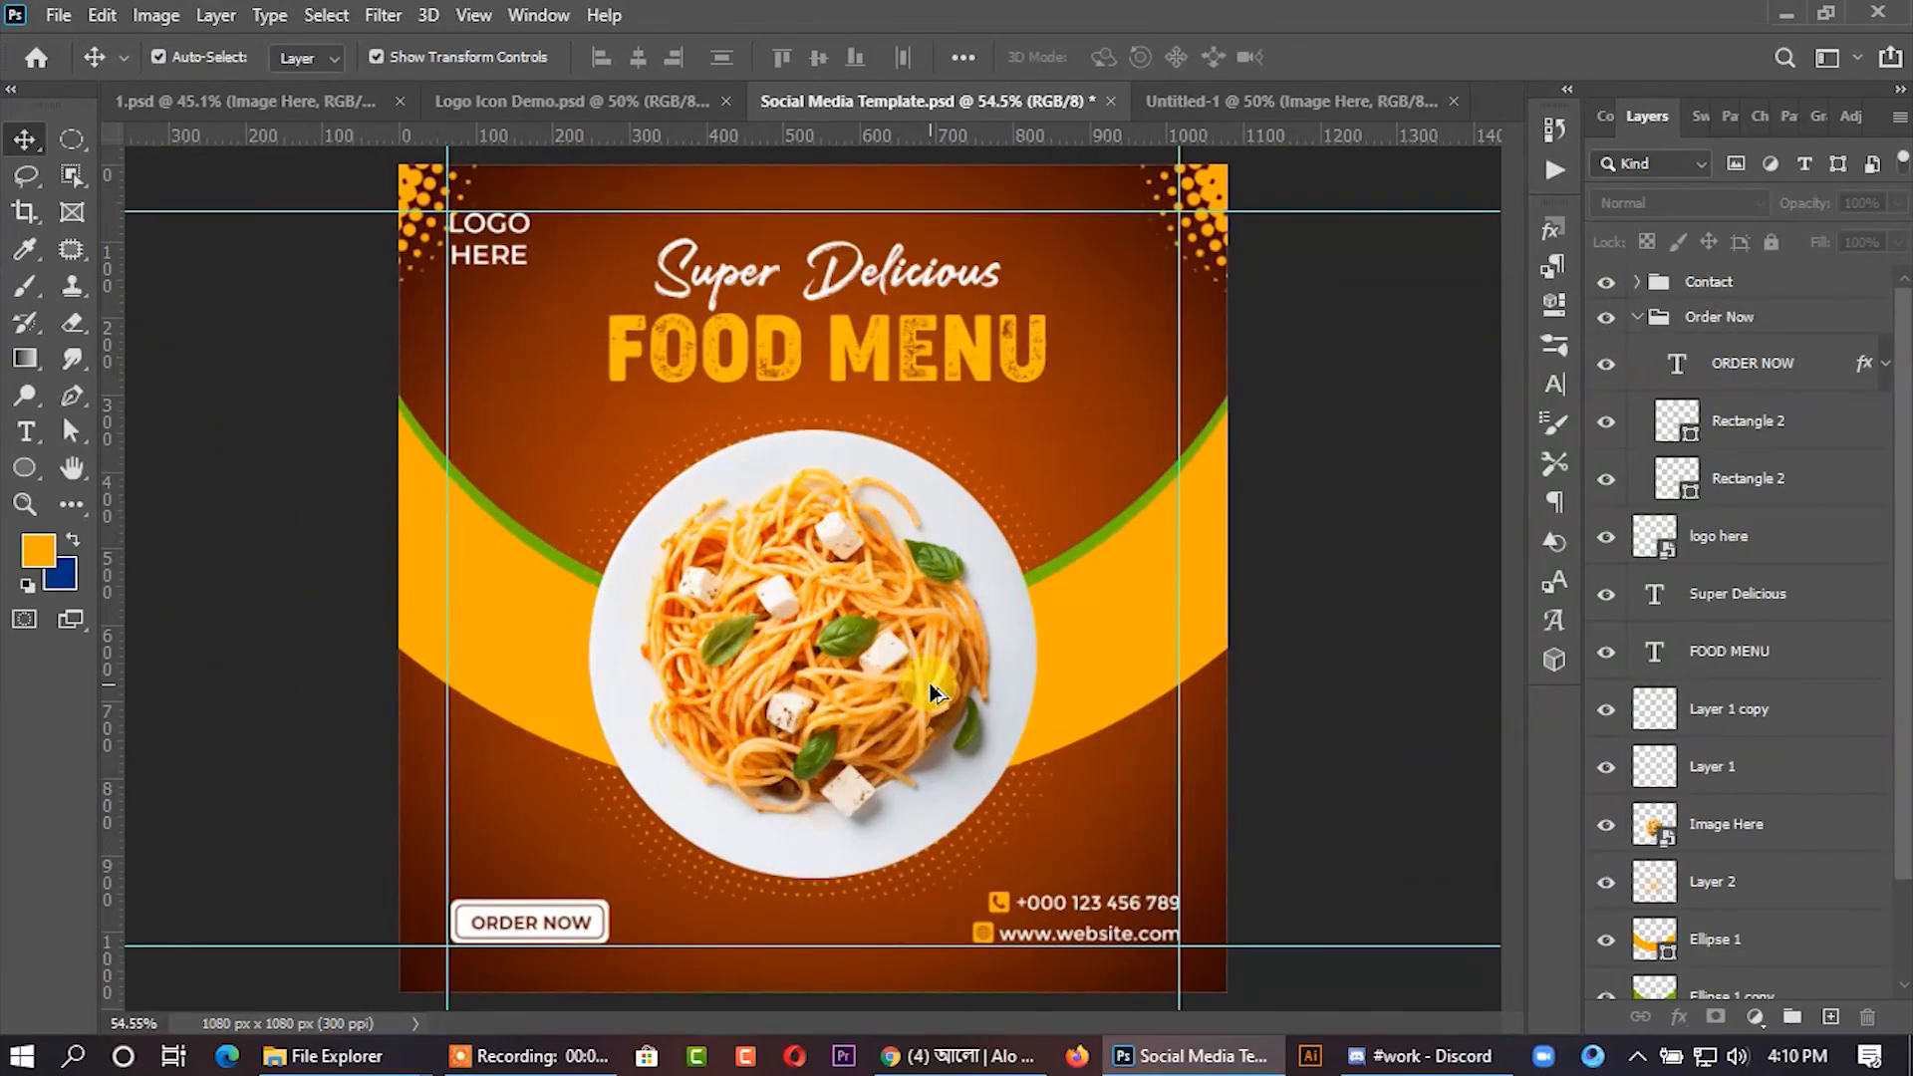
scroll(863, 696, up, 1)
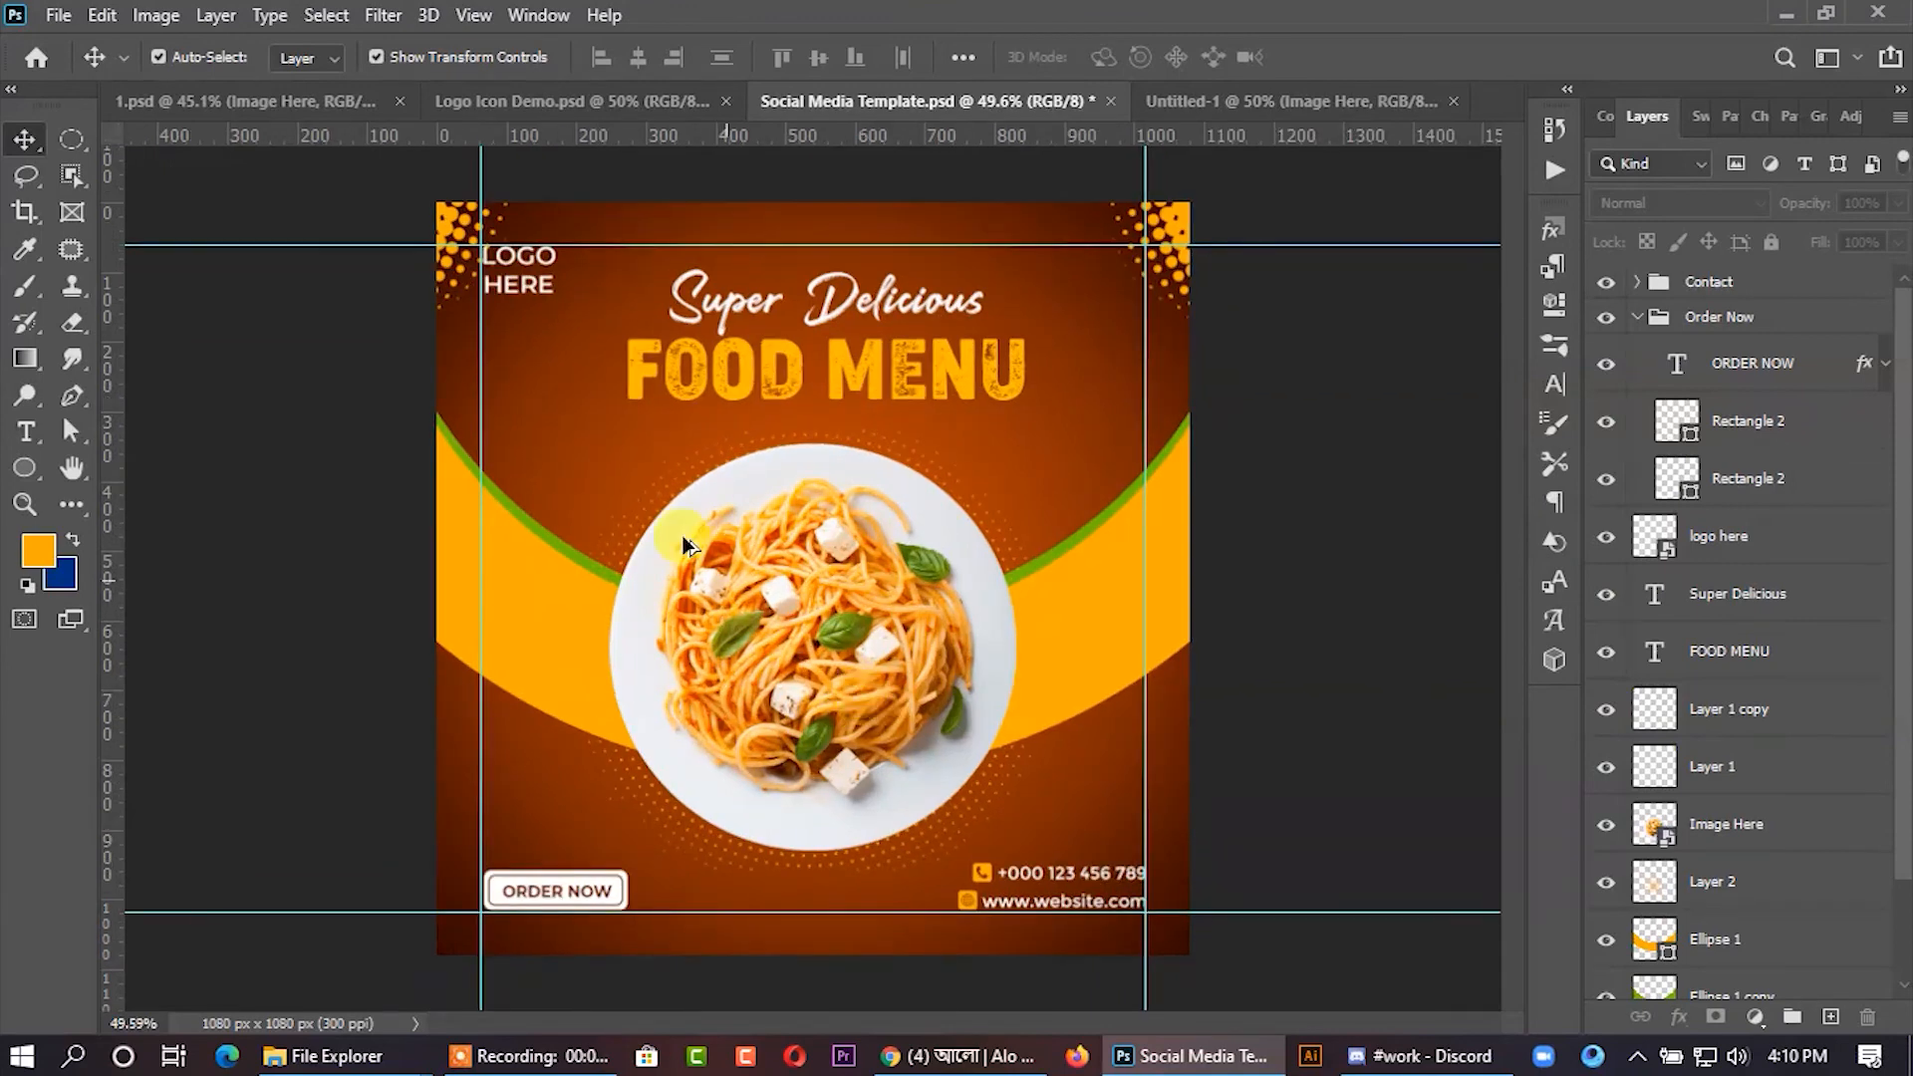
click(522, 108)
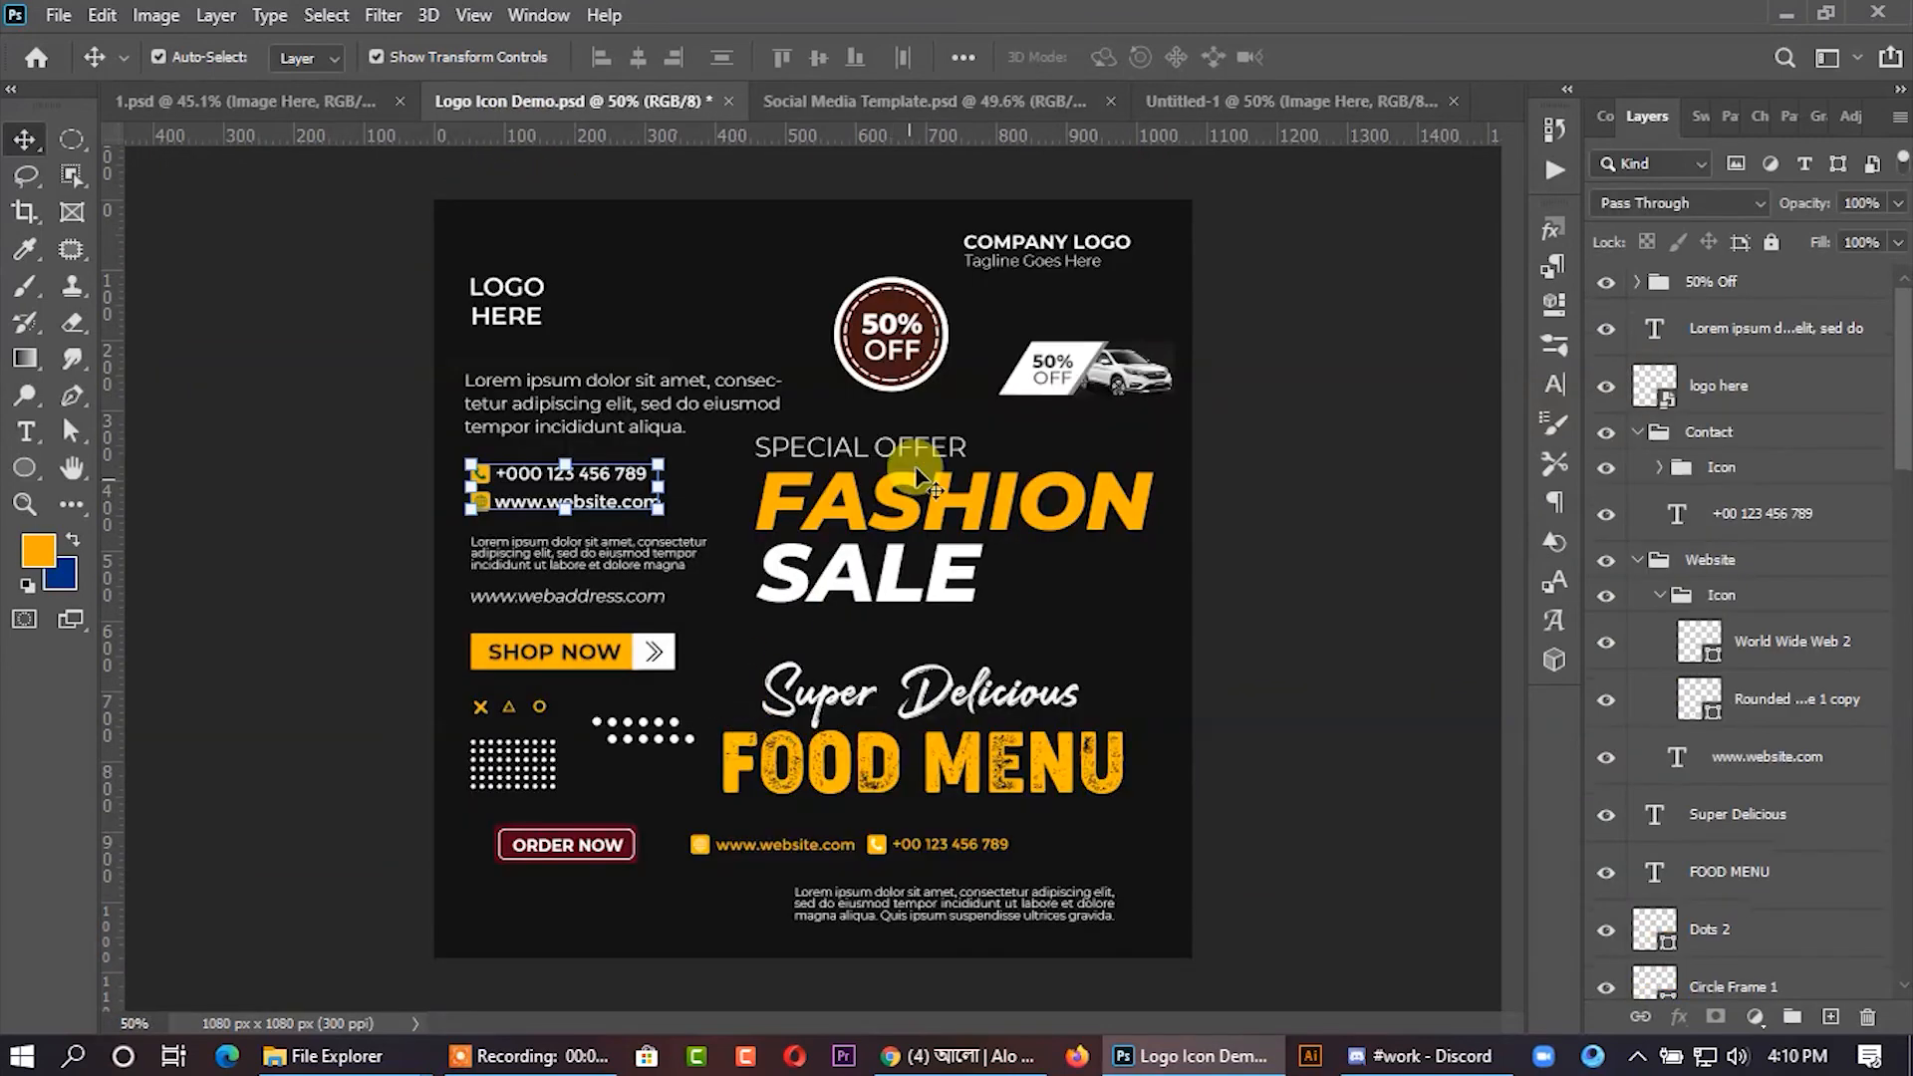
click(931, 348)
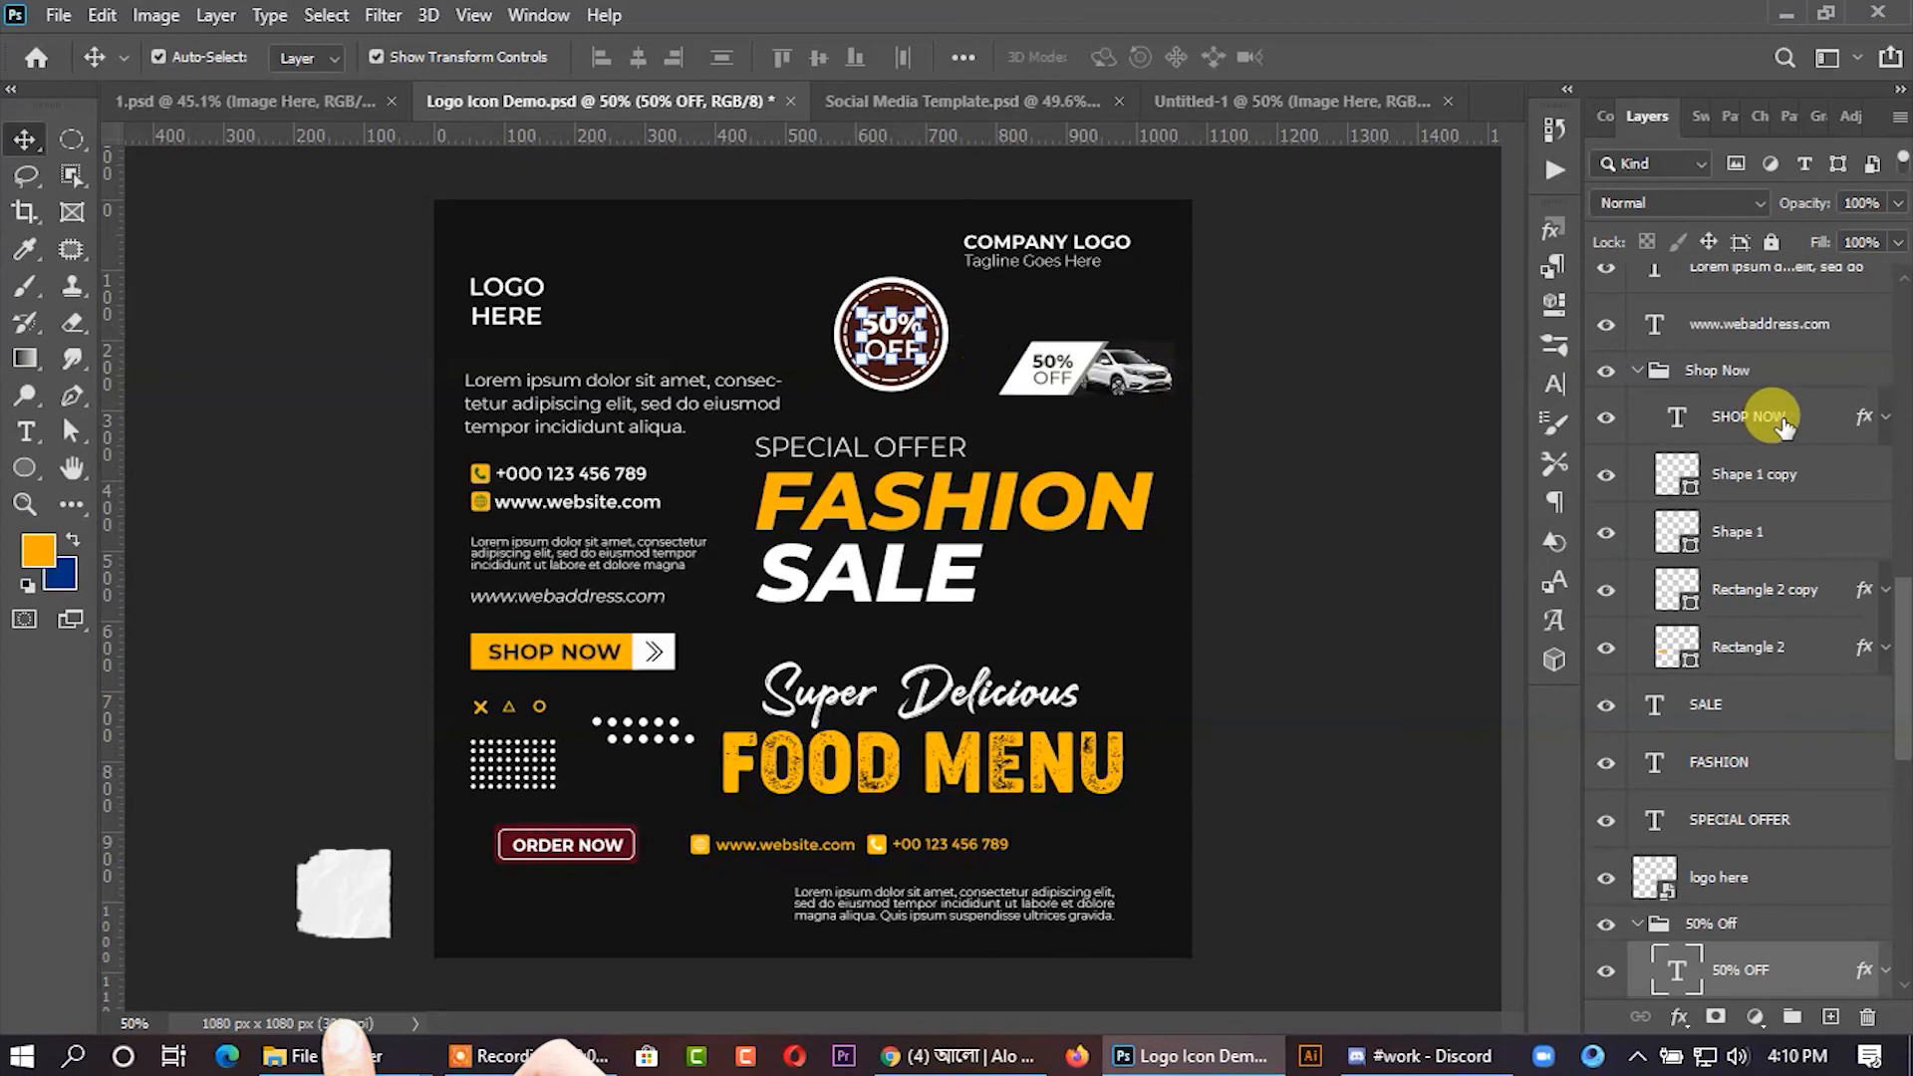
click(1706, 929)
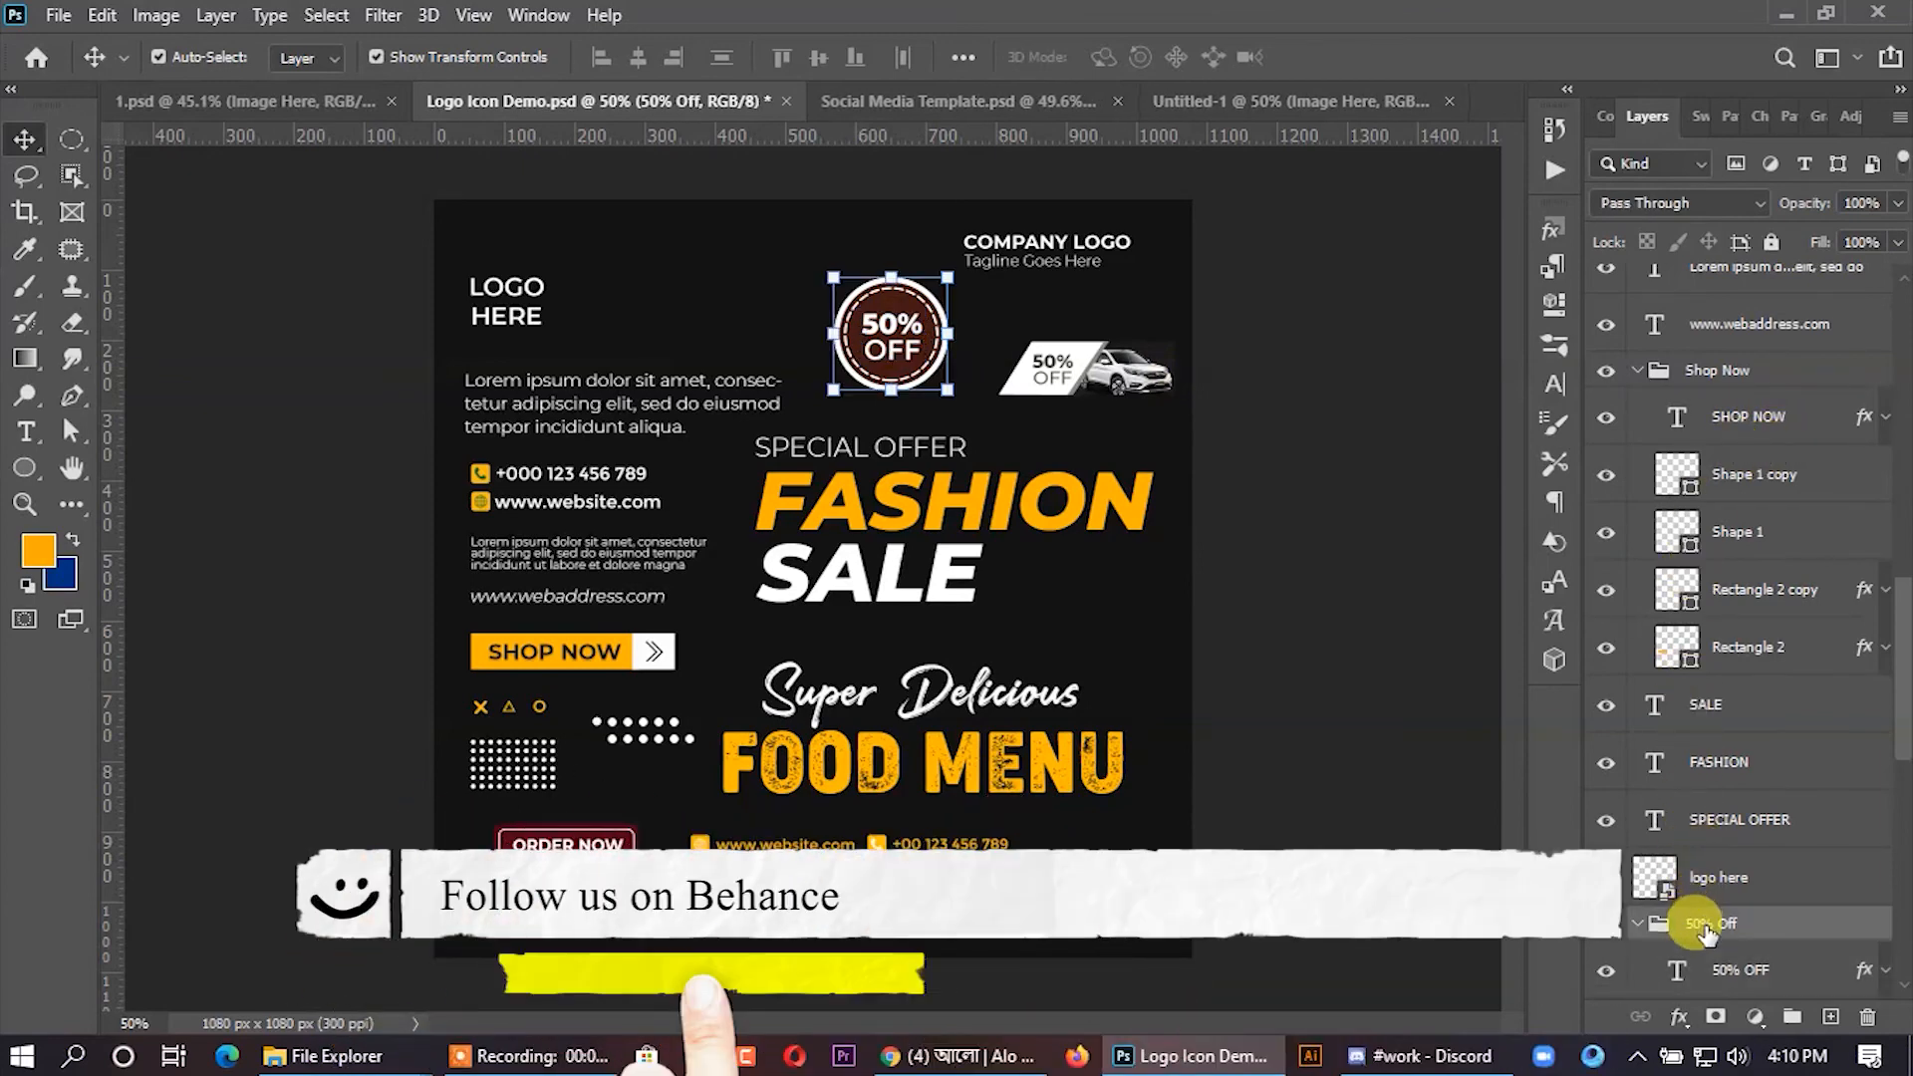
scroll(1706, 929, down, 5)
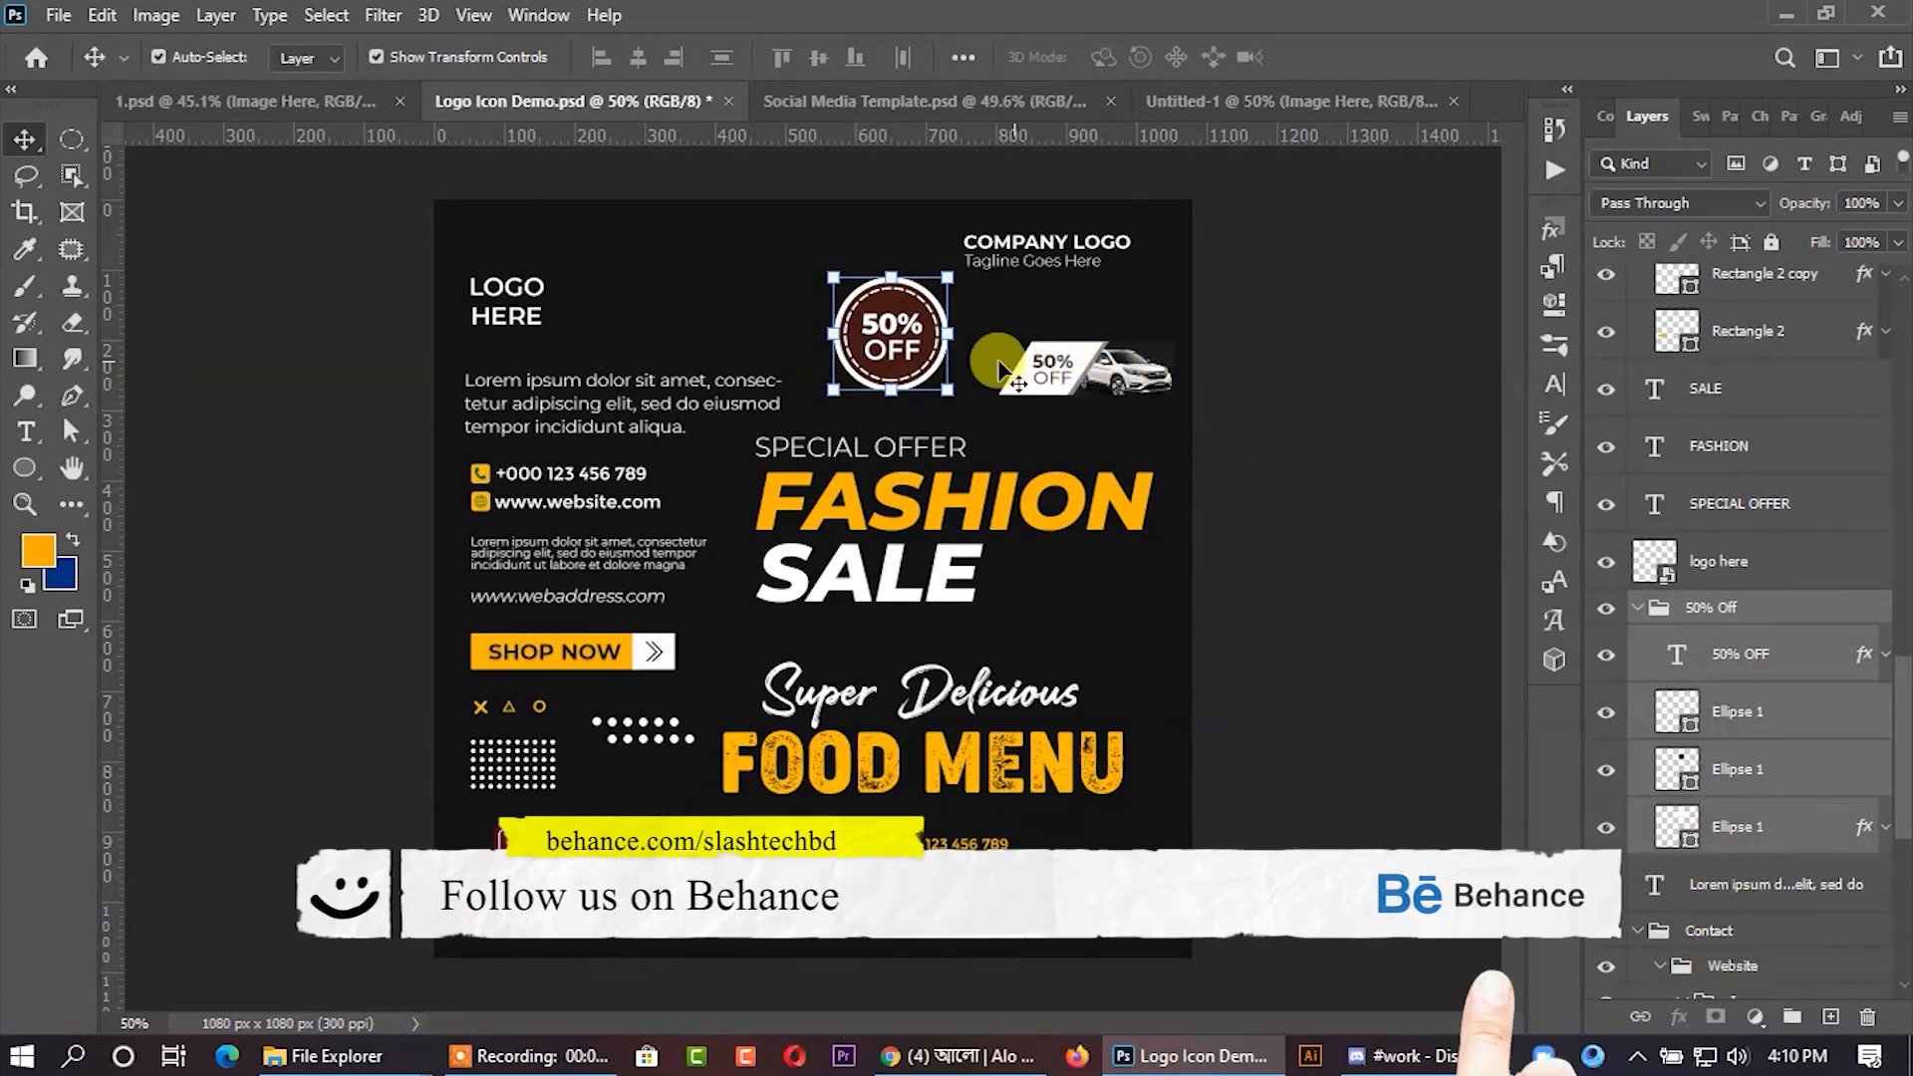
drag(900, 321, 952, 427)
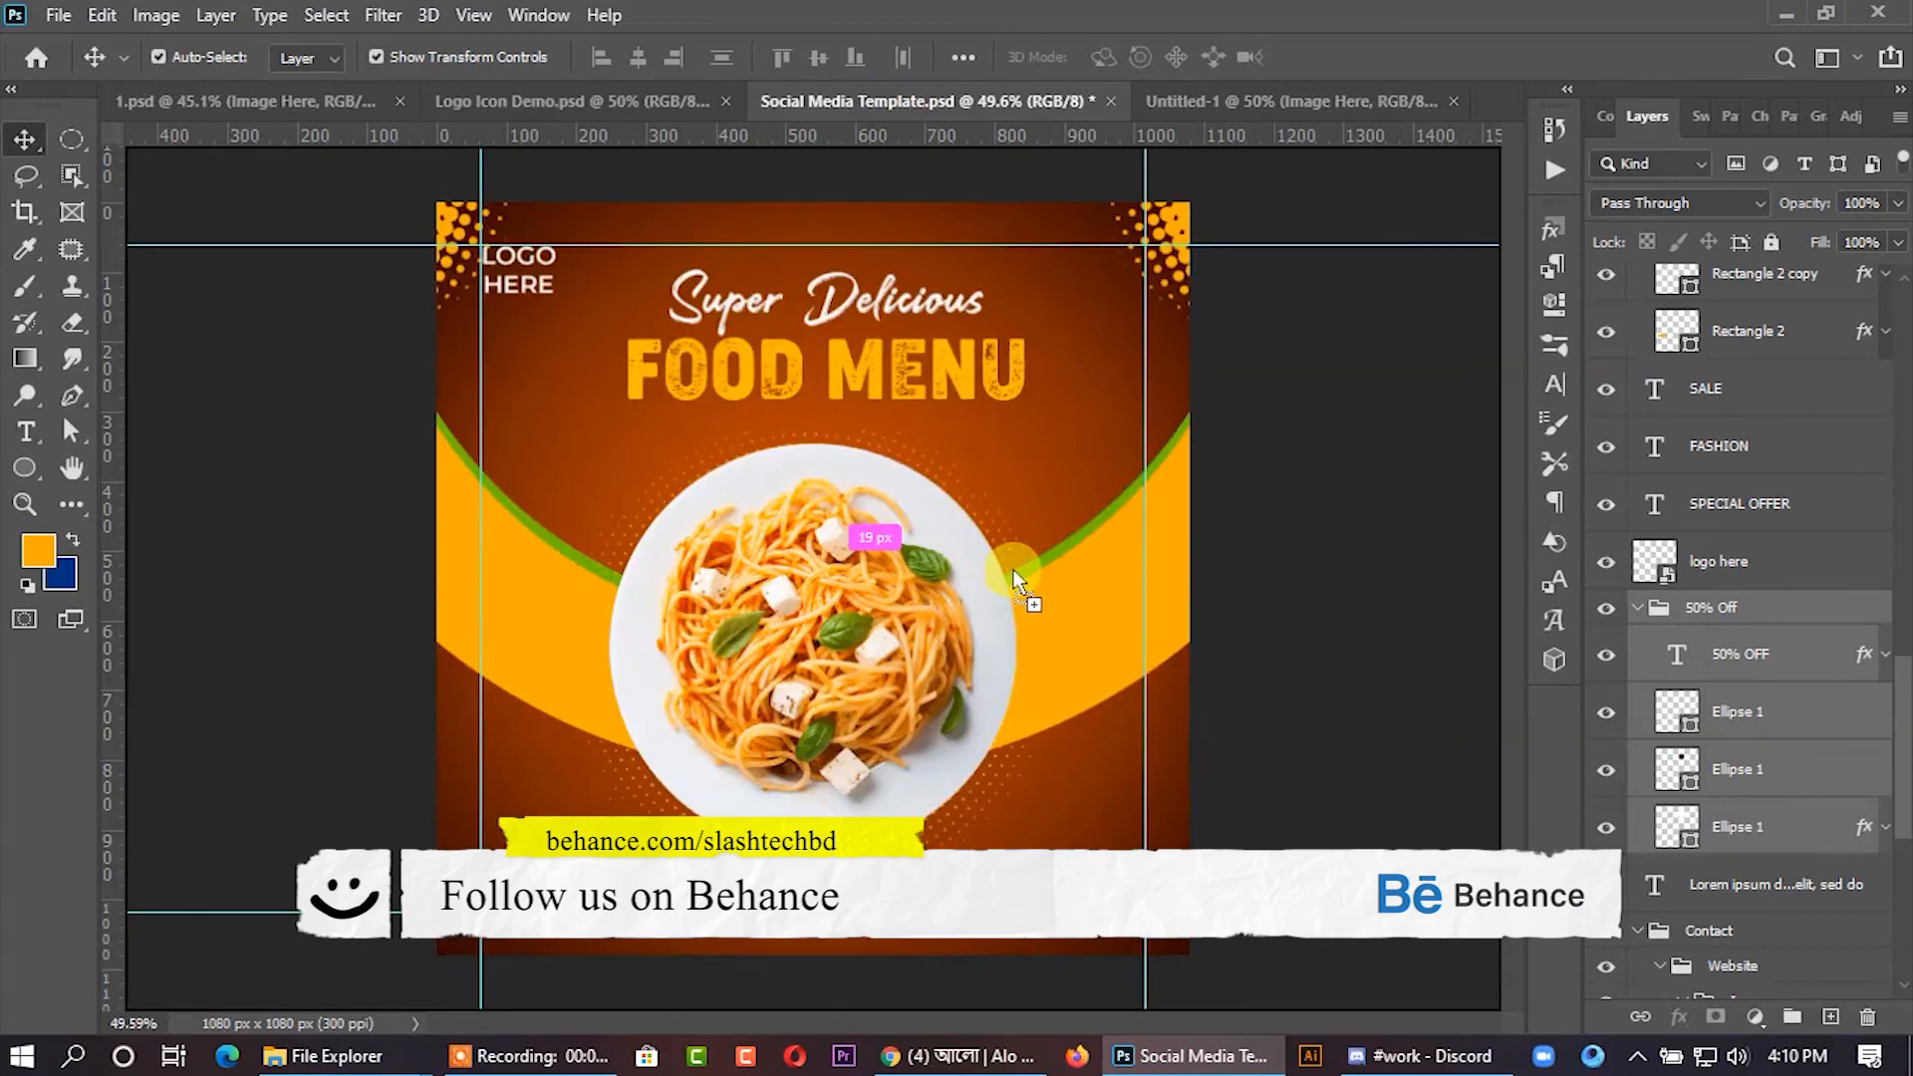
drag(1007, 583, 1007, 583)
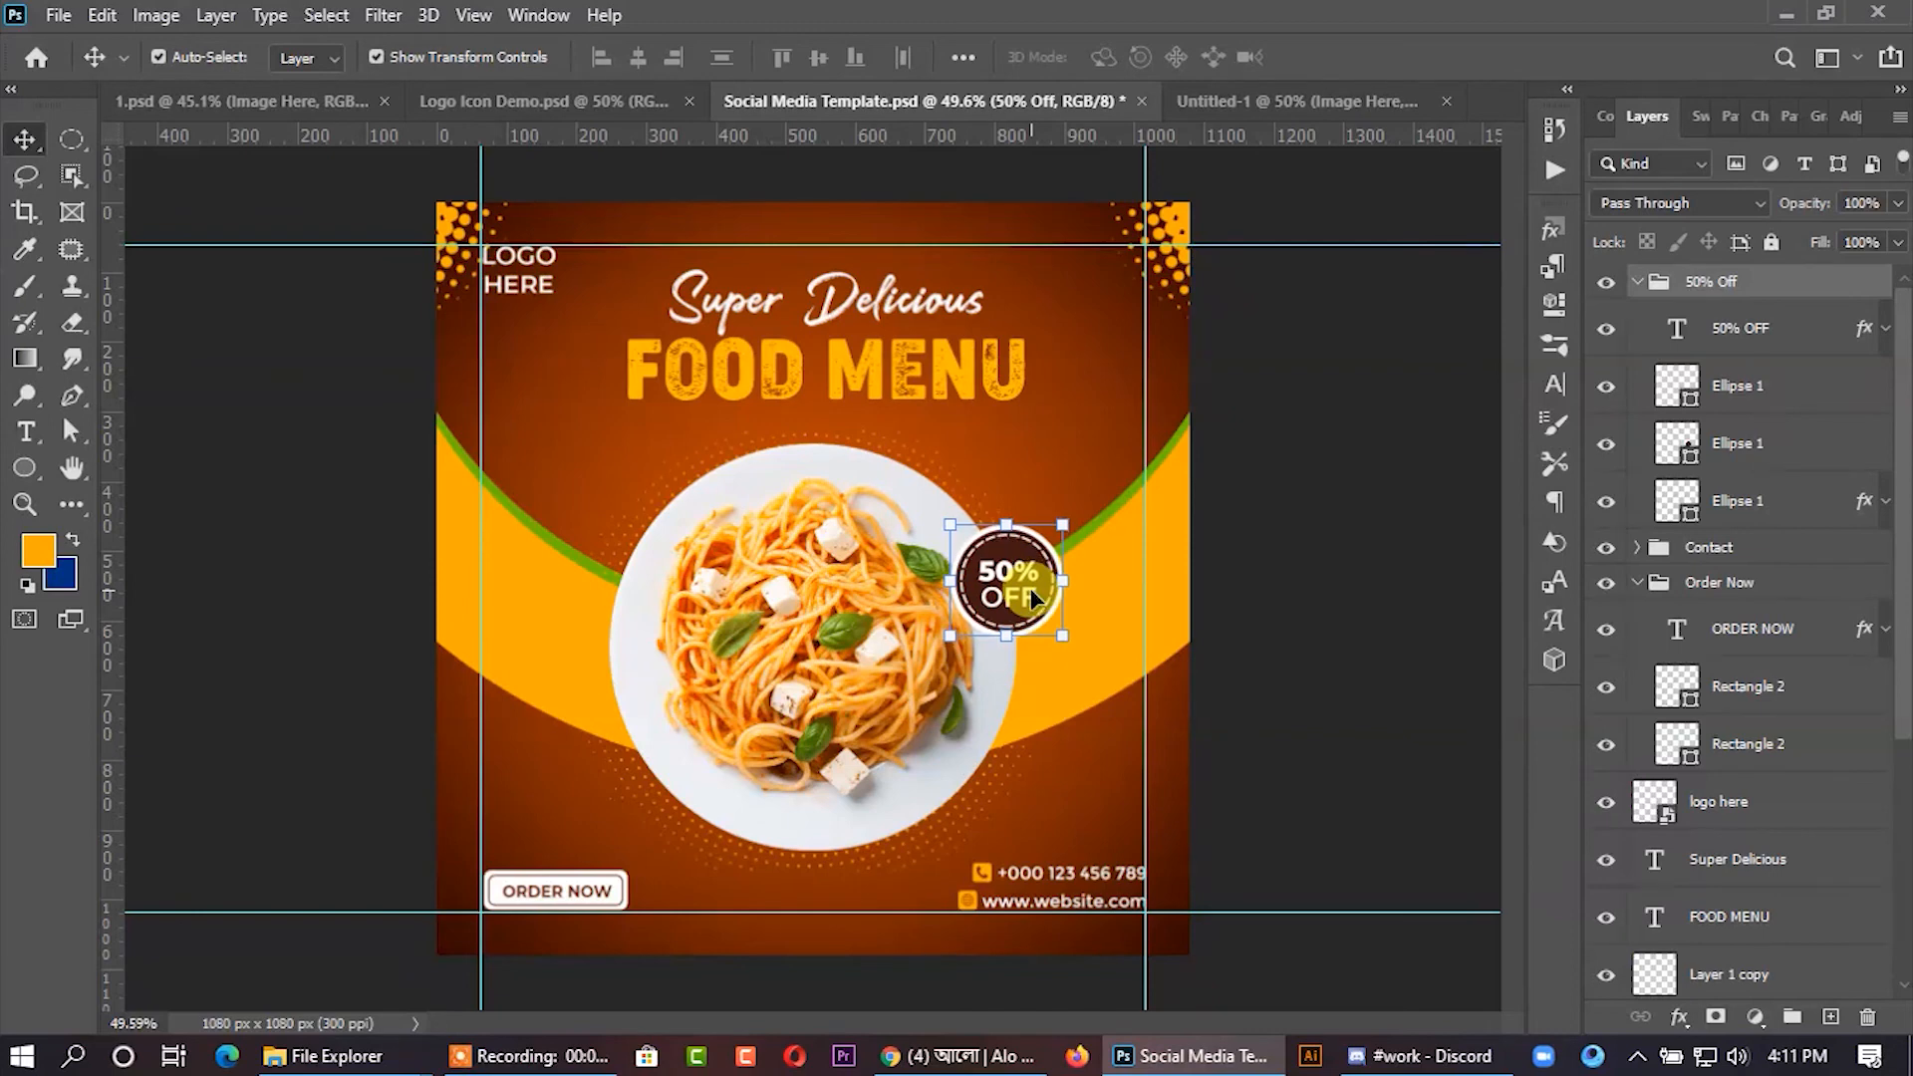
- Nudge the 50% Off badge slightly up and to the right along the plate's rim, and deselect it
key(shift+Up)
key(shift+Up)
key(shift+Right)
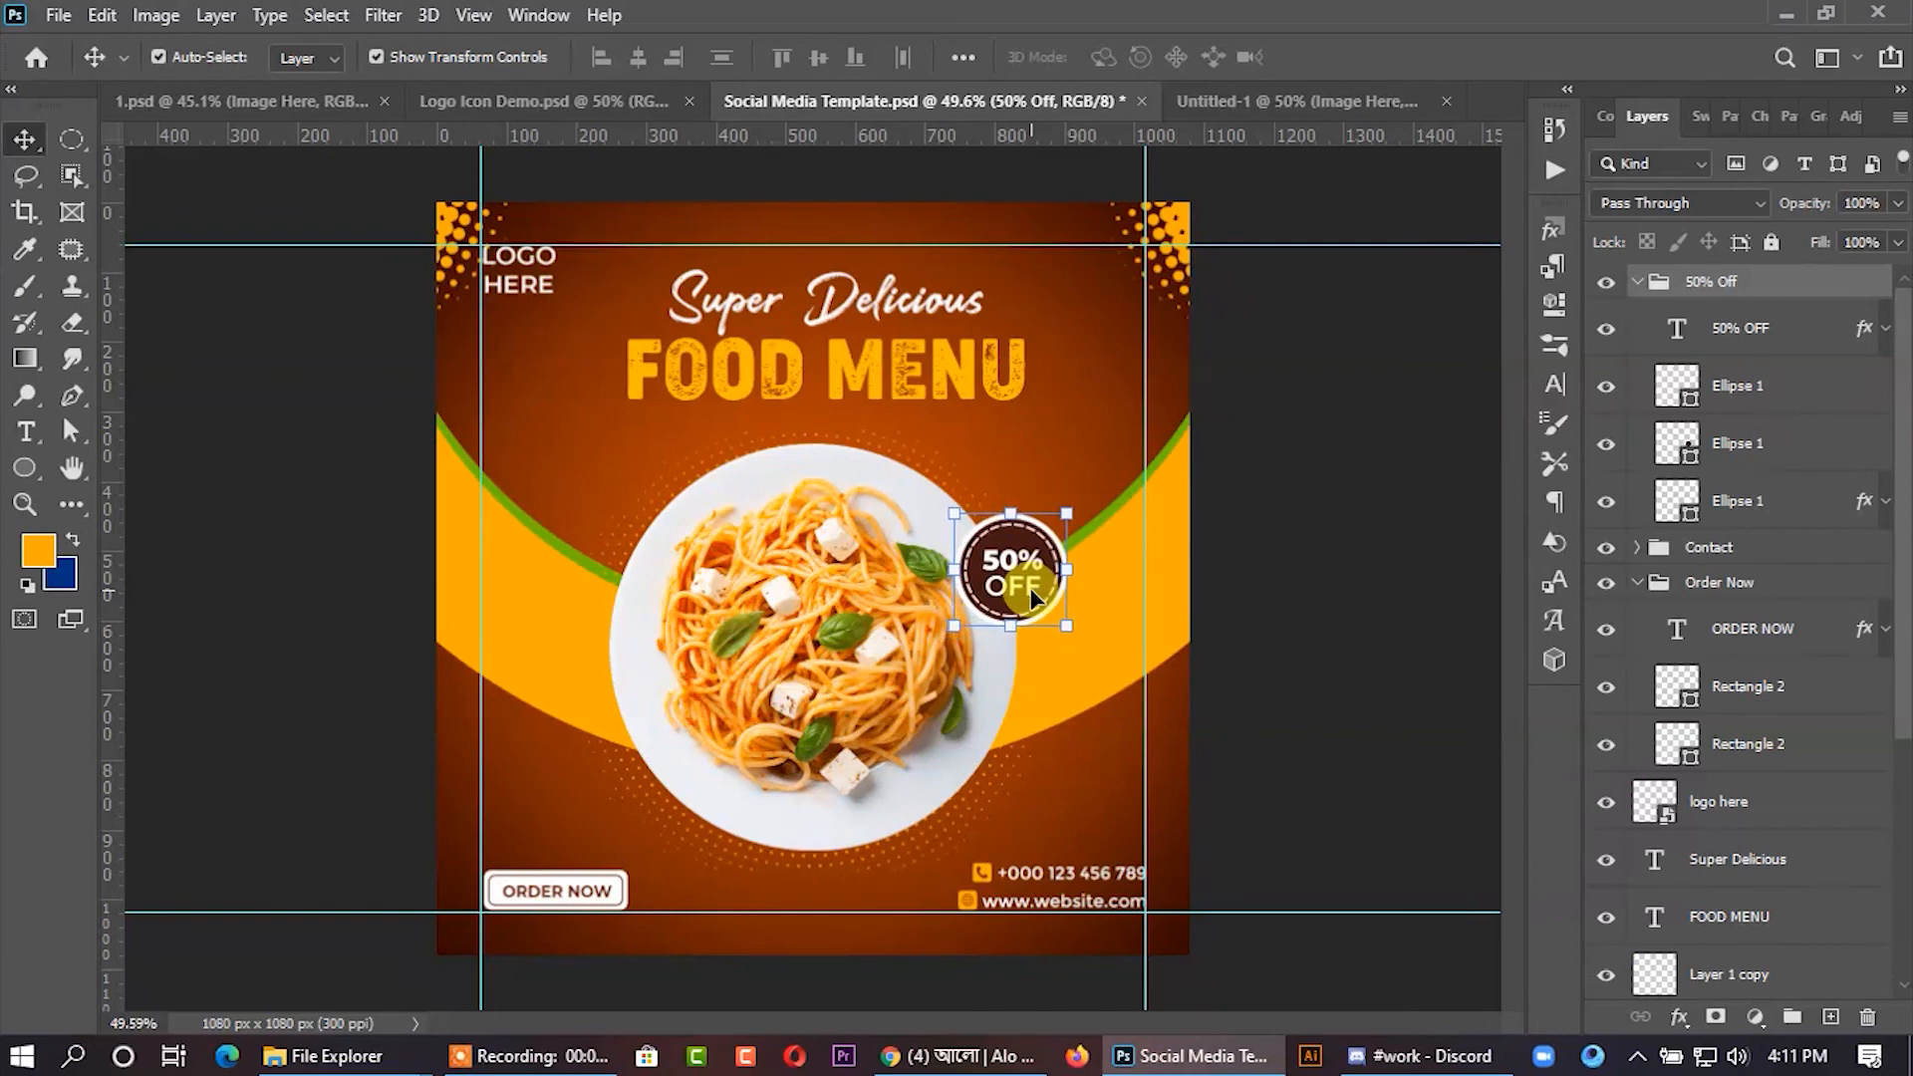
click(1307, 540)
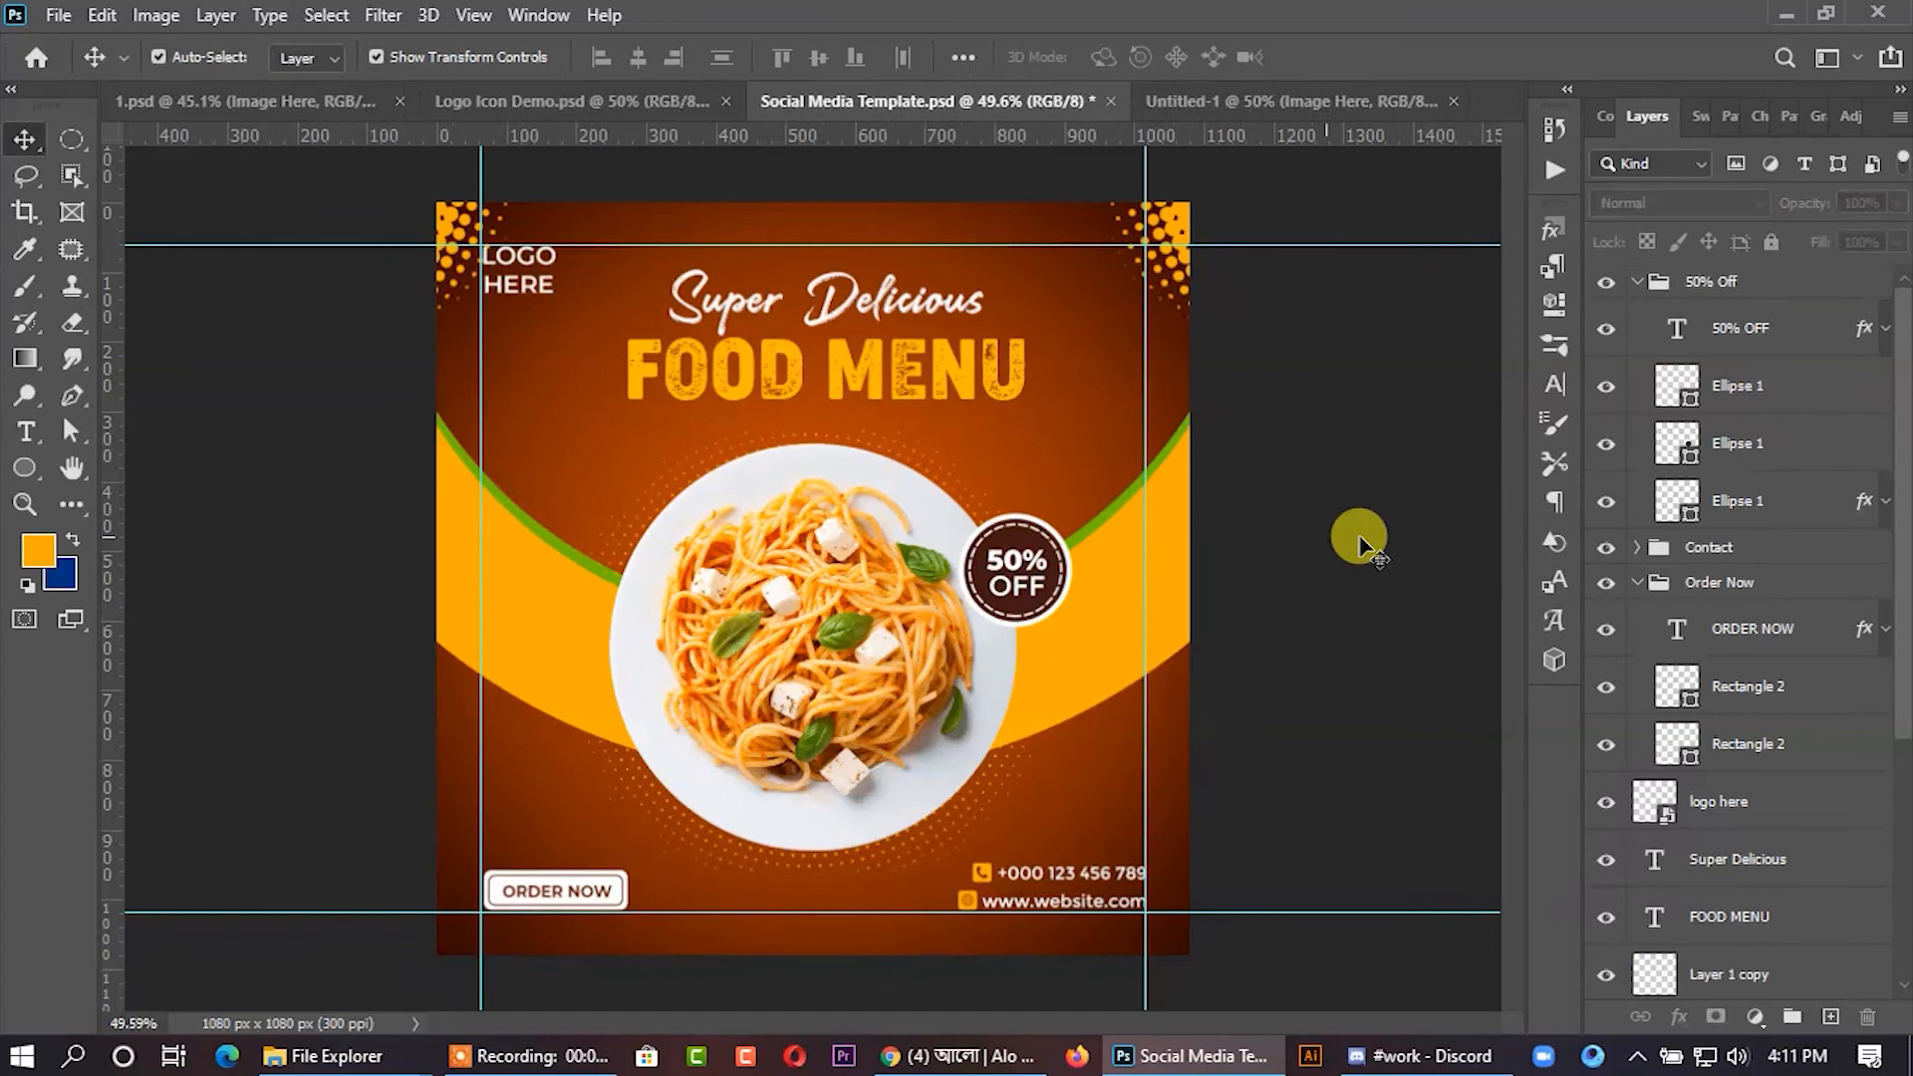
- Fill the badge's outer ellipse with the yellow-orange (ffab00) sampled from the curved band
click(1684, 448)
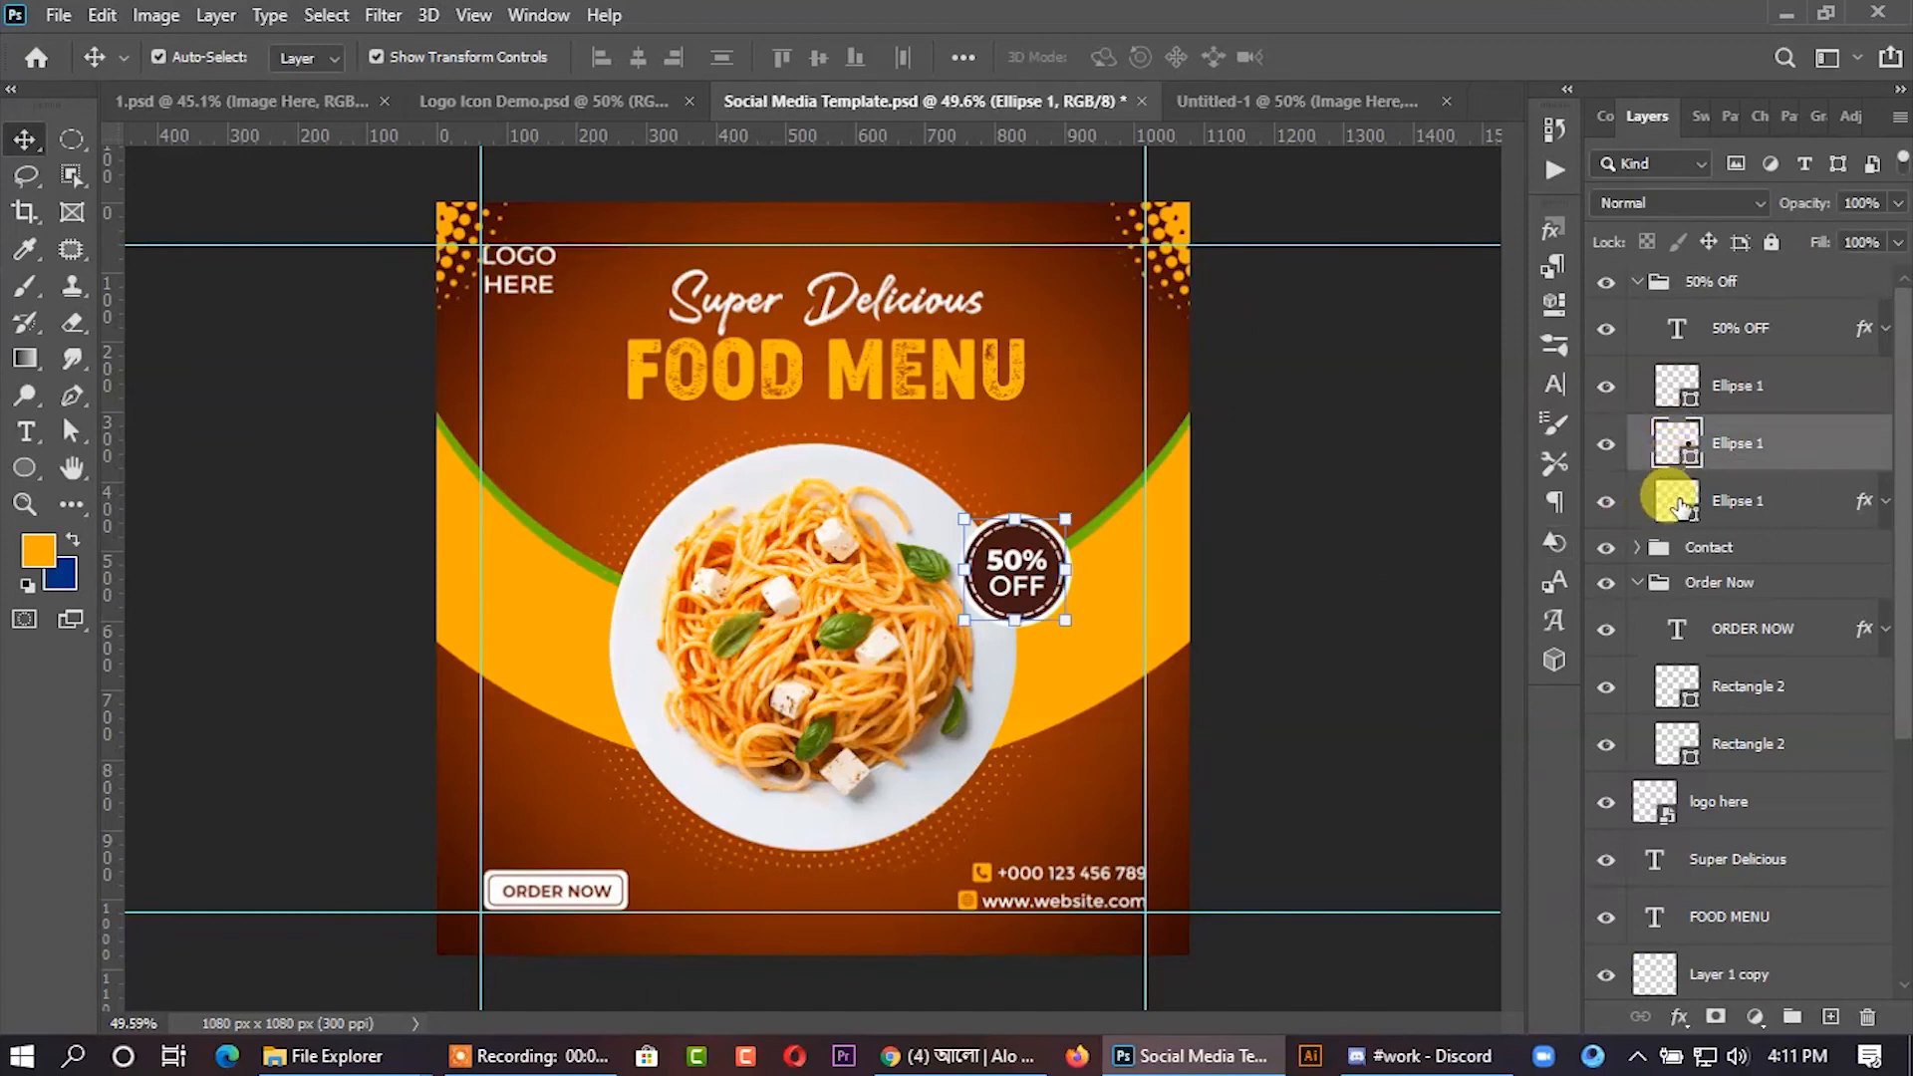
click(1682, 504)
double_click(1674, 503)
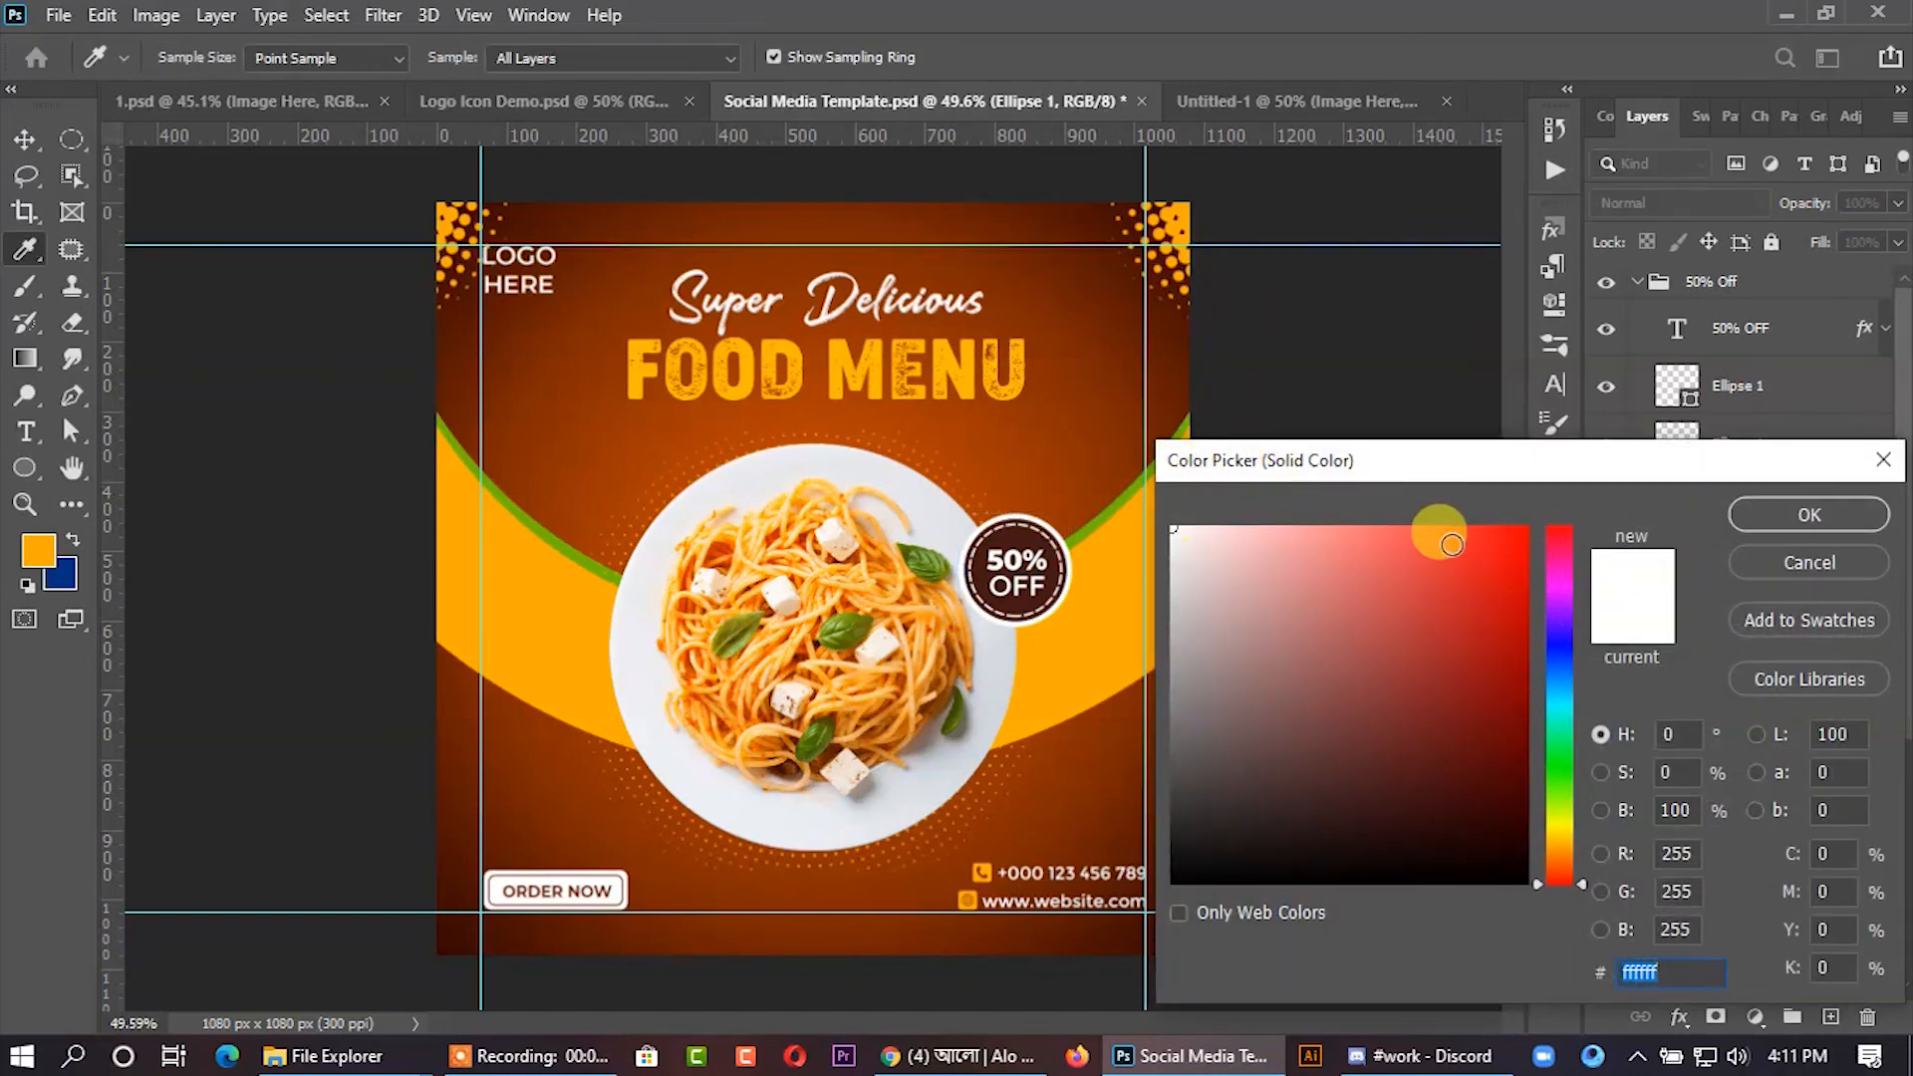
click(1118, 597)
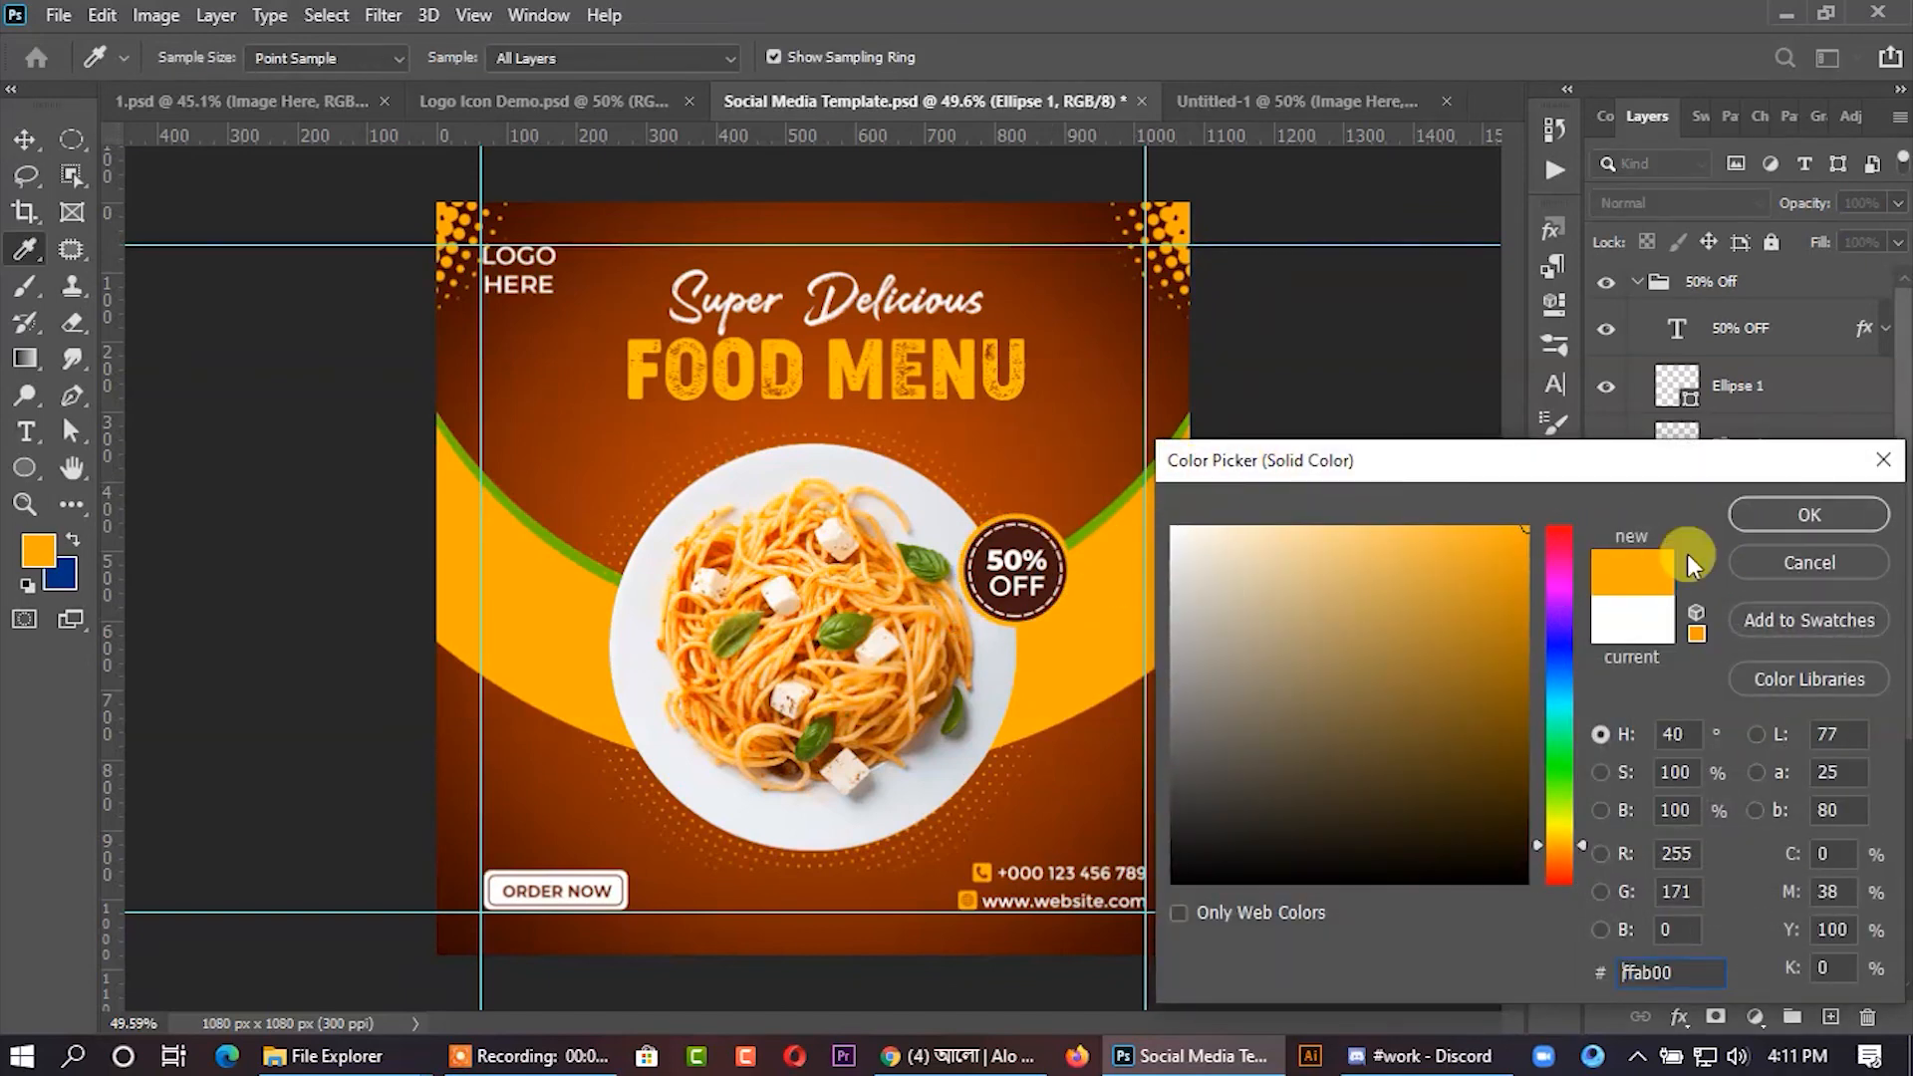
click(1792, 522)
click(1016, 544)
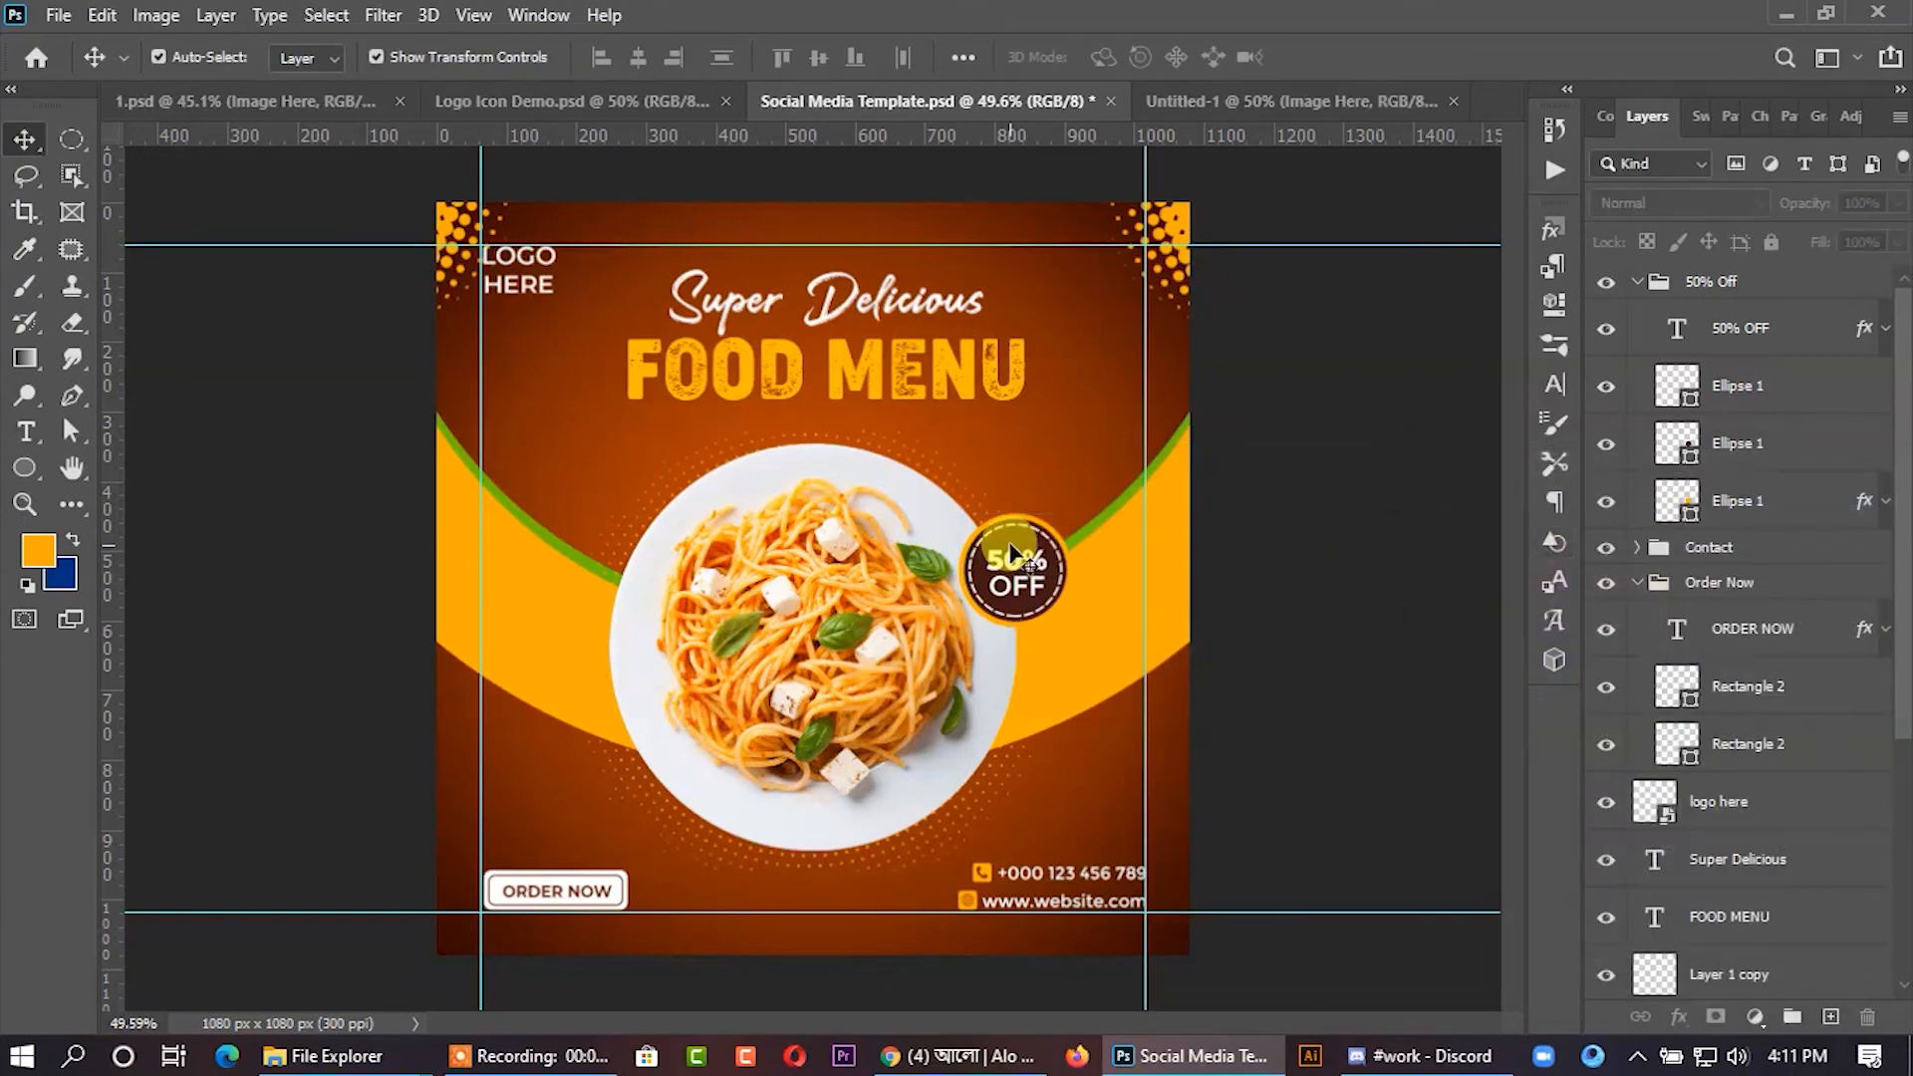
- Fill the badge's inner ellipse with brown (993604) sampled from the background, and deselect it
double_click(1679, 441)
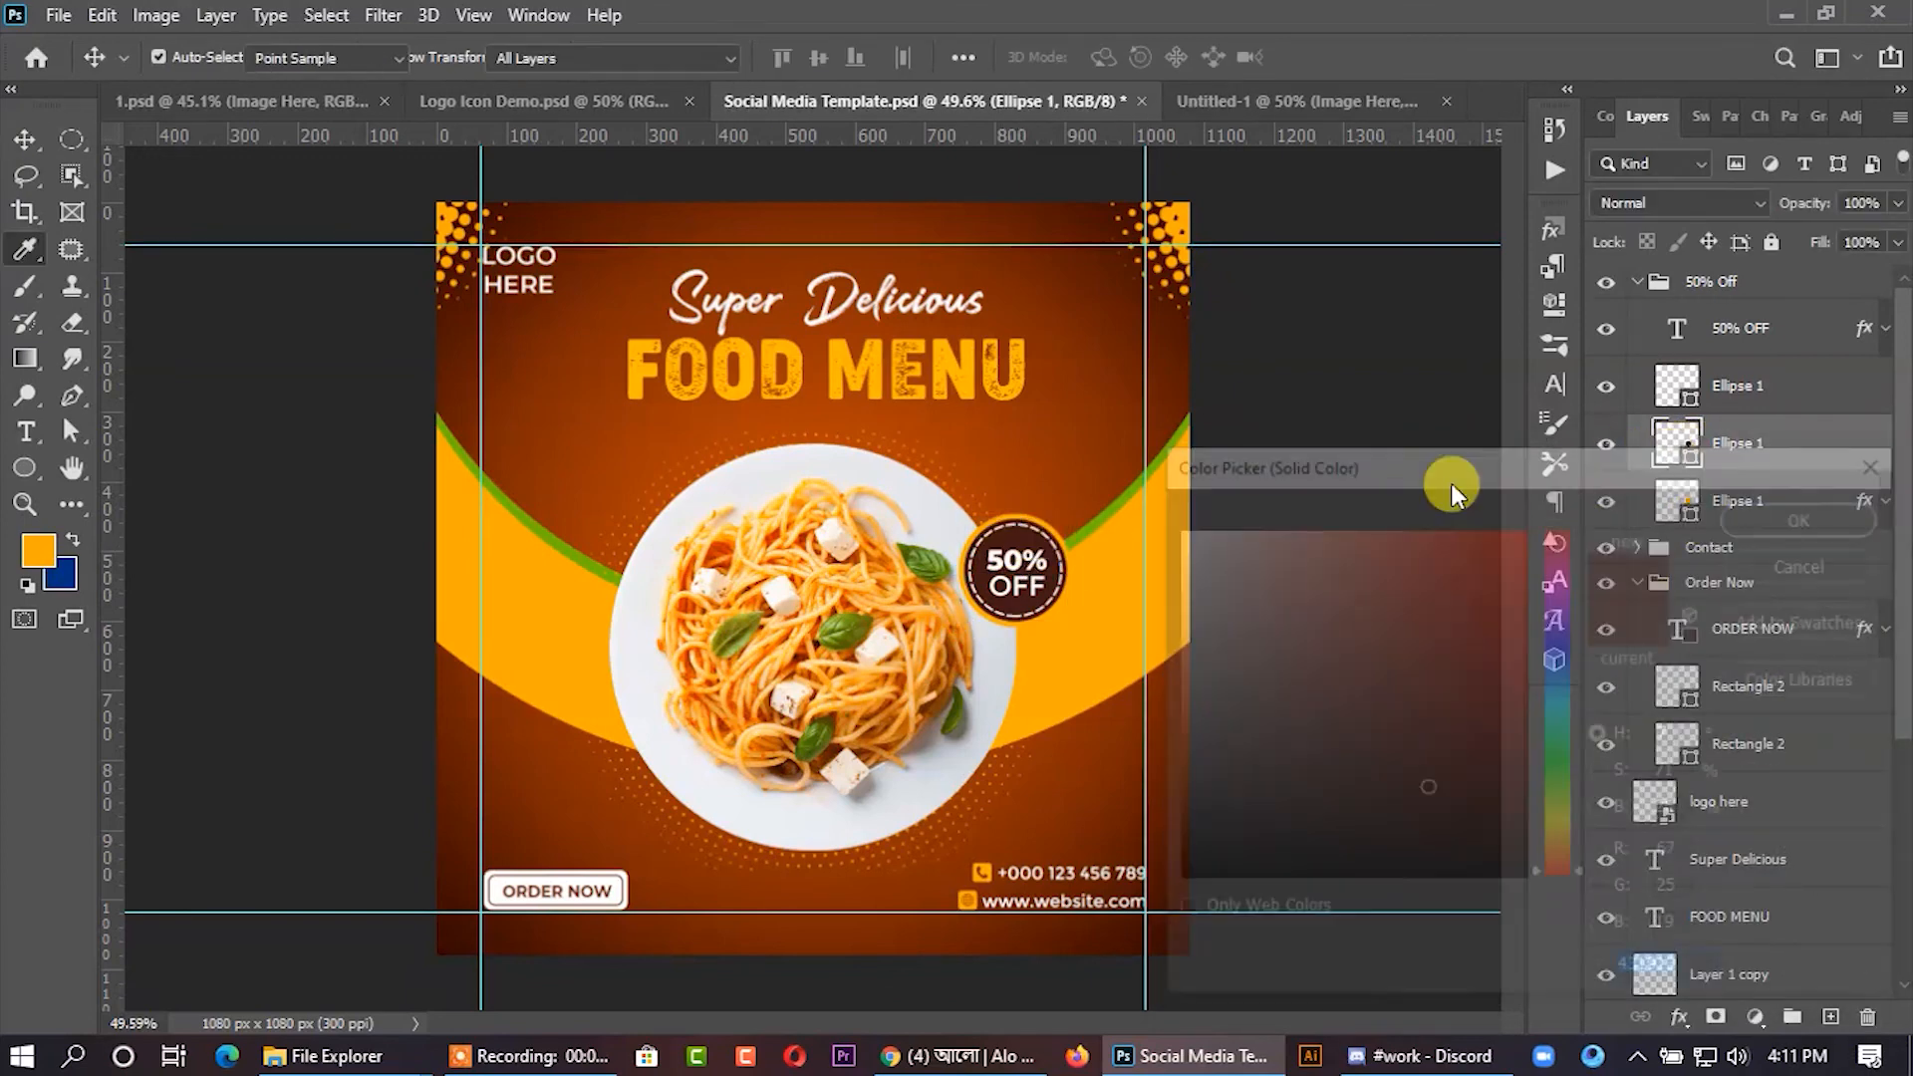
click(1034, 492)
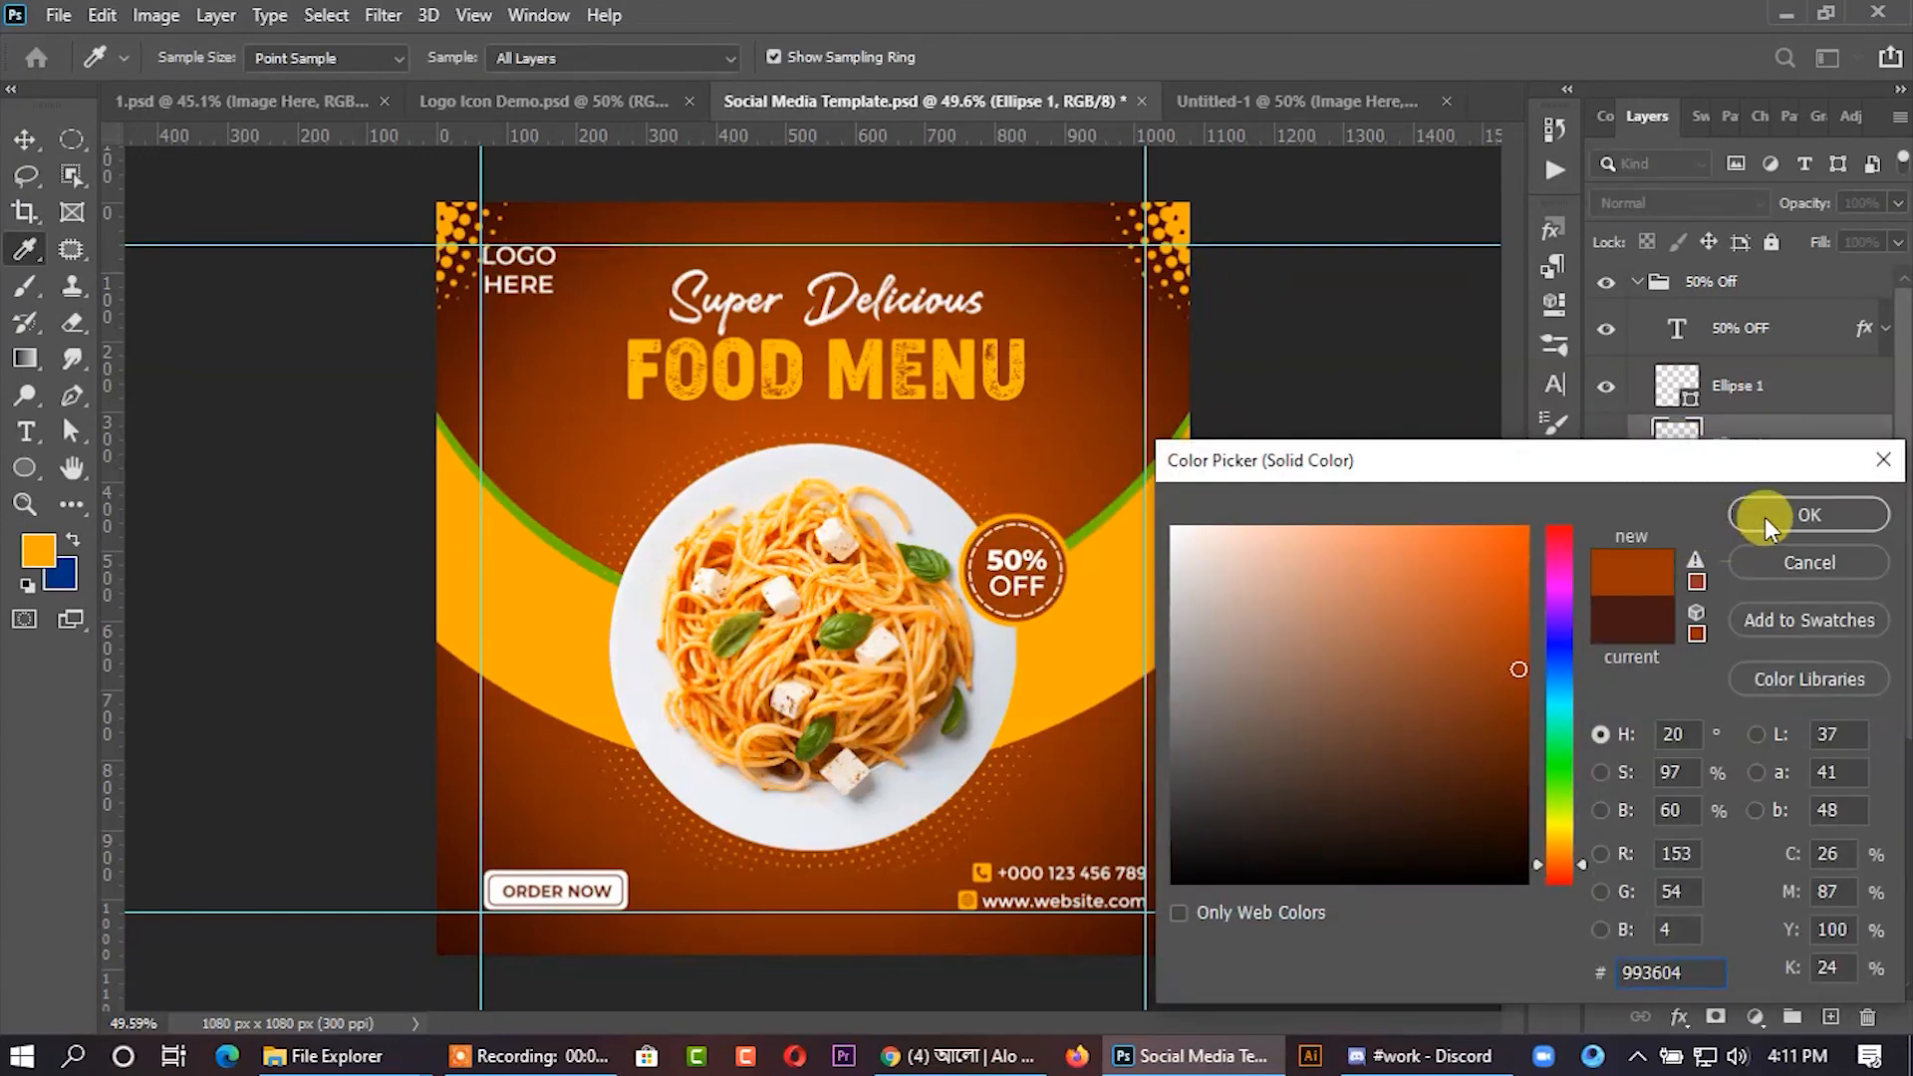
click(1765, 517)
scroll(1208, 582, down, 1)
click(1196, 618)
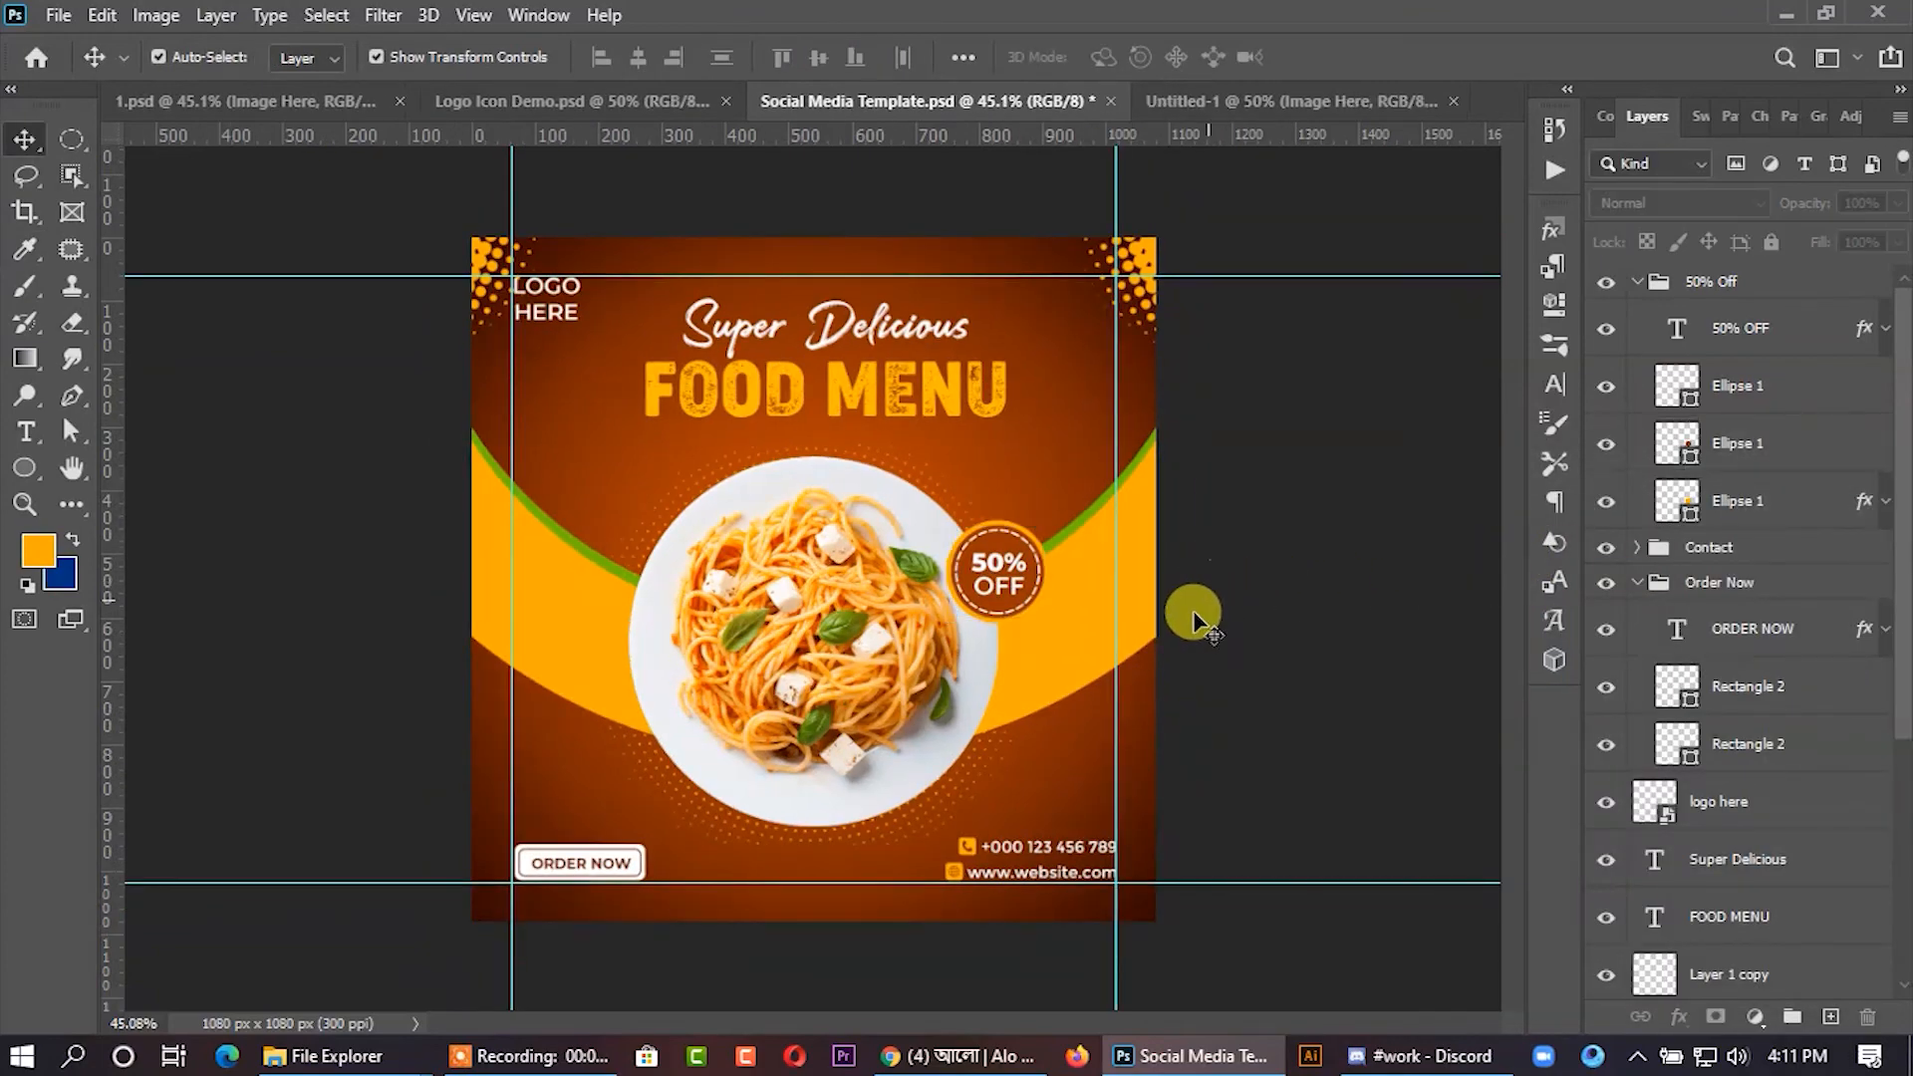
- Examine the post design up close and as a whole to check the badge, headline, button and contact details
scroll(702, 835, up, 3)
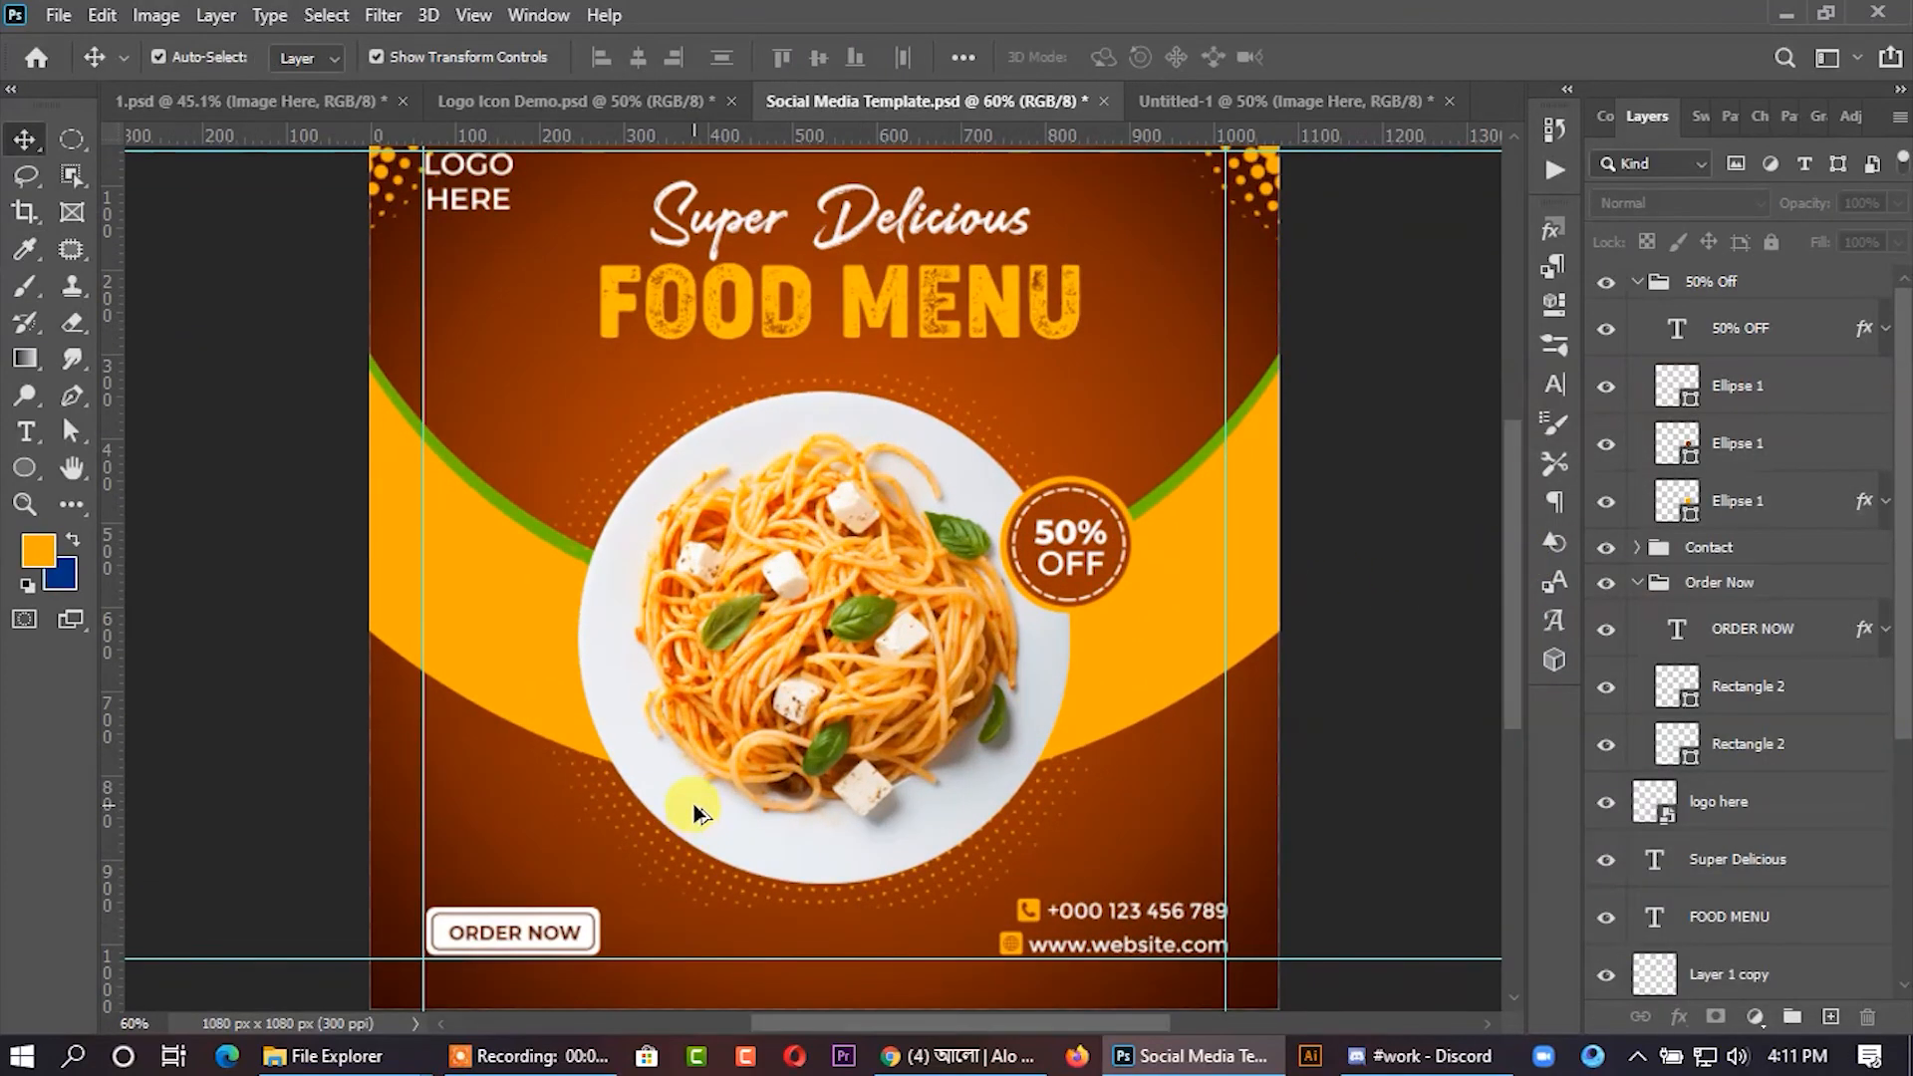
scroll(695, 817, down, 3)
scroll(688, 869, up, 1)
scroll(687, 872, down, 1)
scroll(708, 859, up, 1)
scroll(717, 847, down, 1)
scroll(717, 847, up, 1)
scroll(772, 419, down, 1)
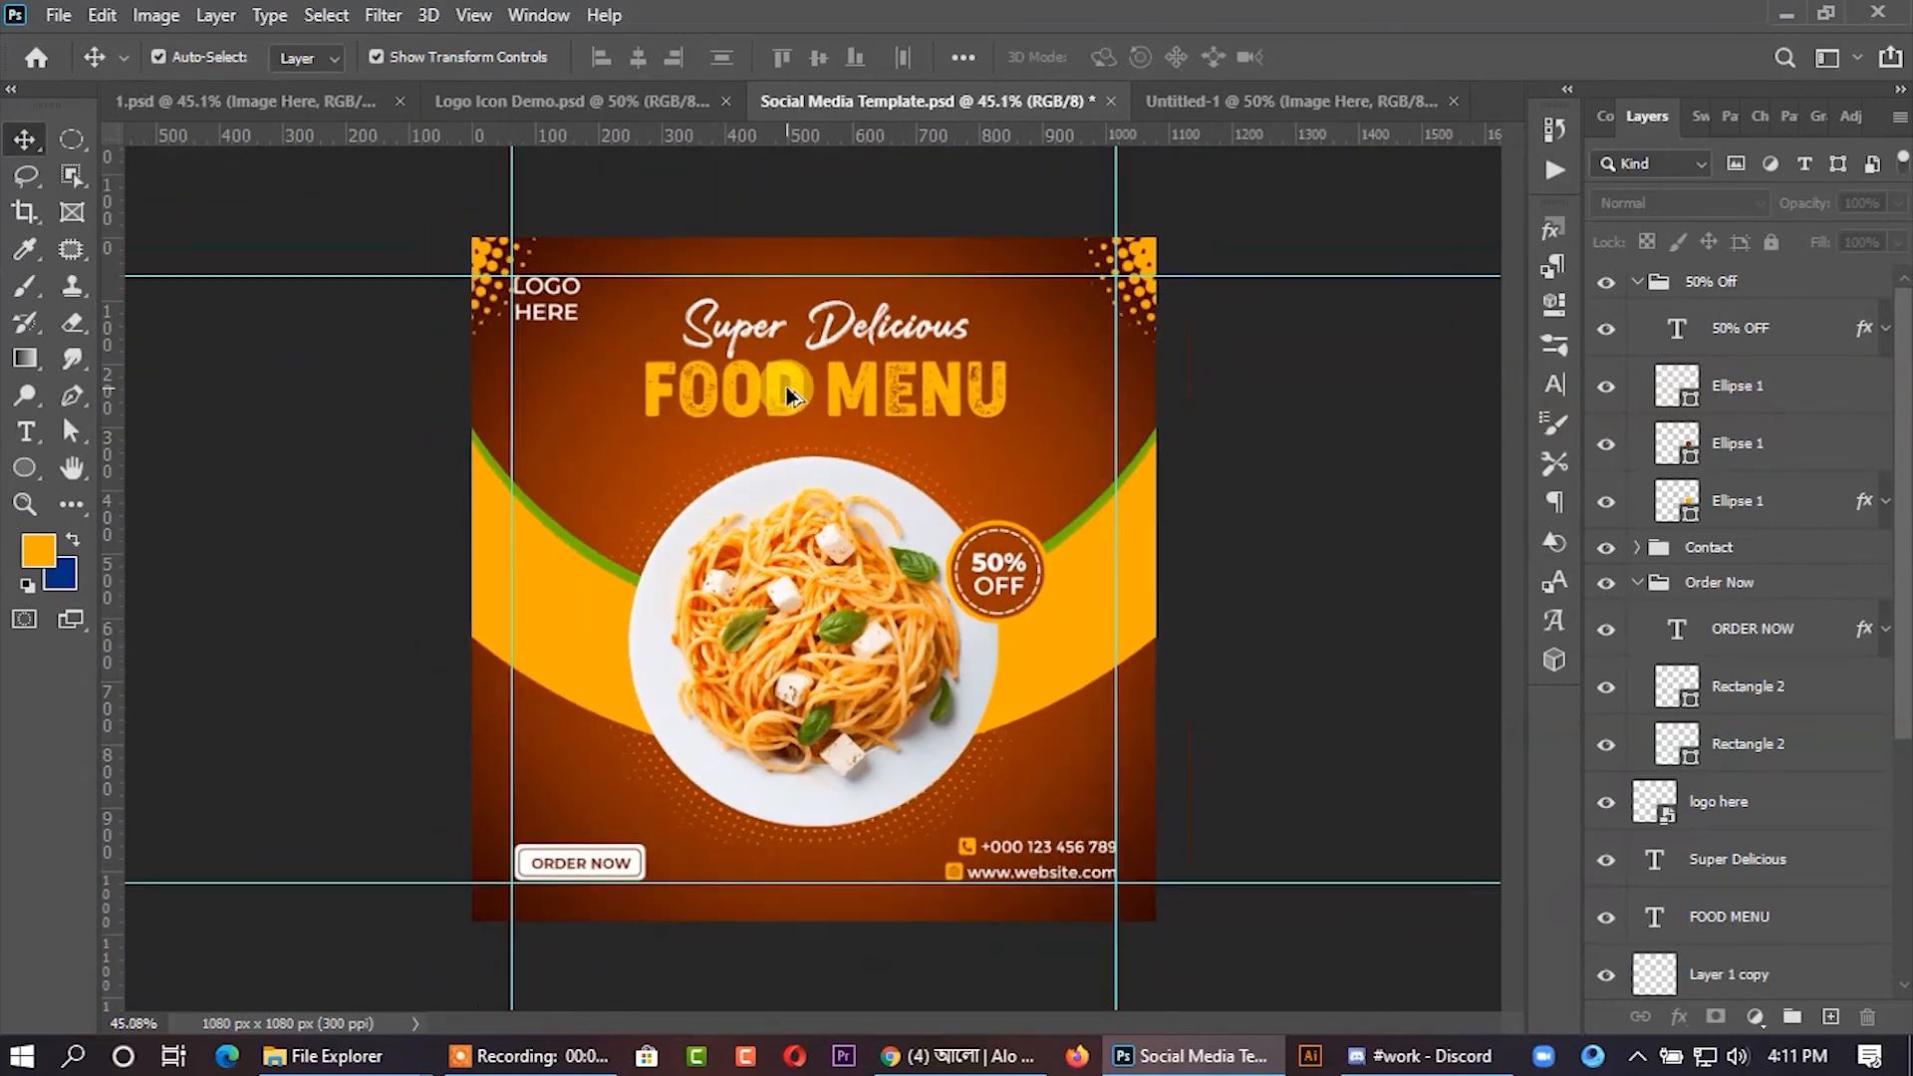